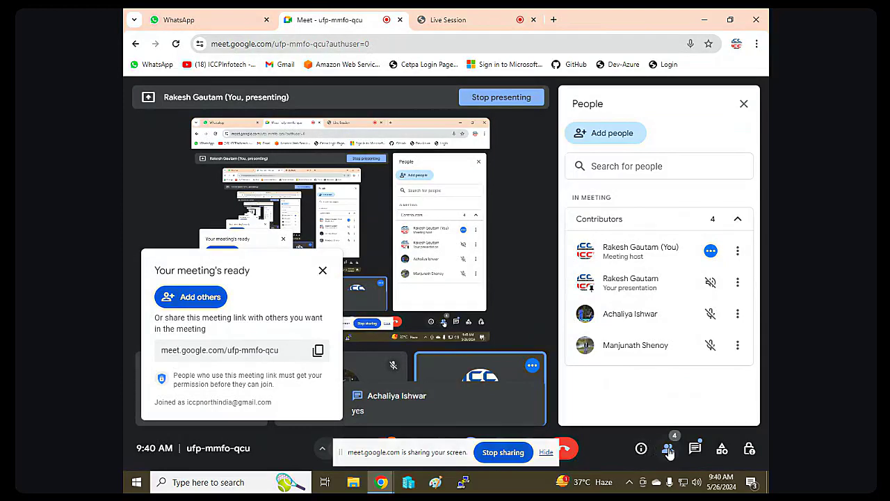
Step: Close and reopen the Meet participant list, then switch to the Classplus Live Session tab
left_click(668, 449)
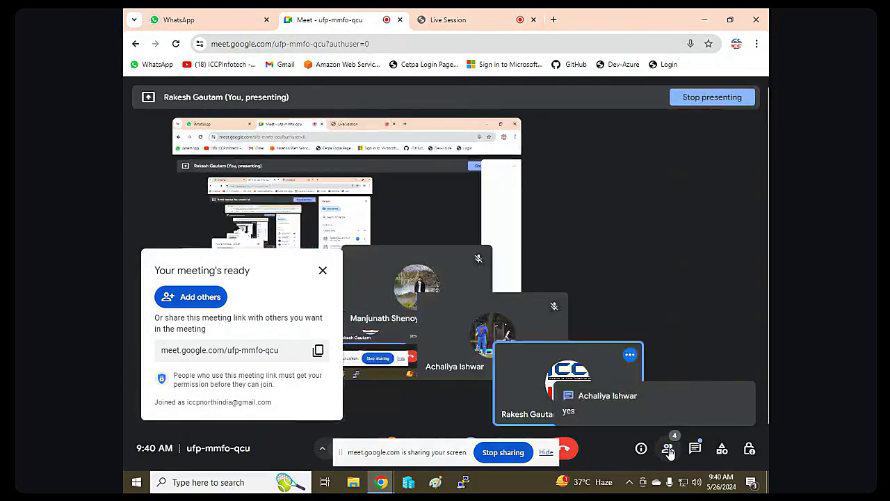
left_click(667, 450)
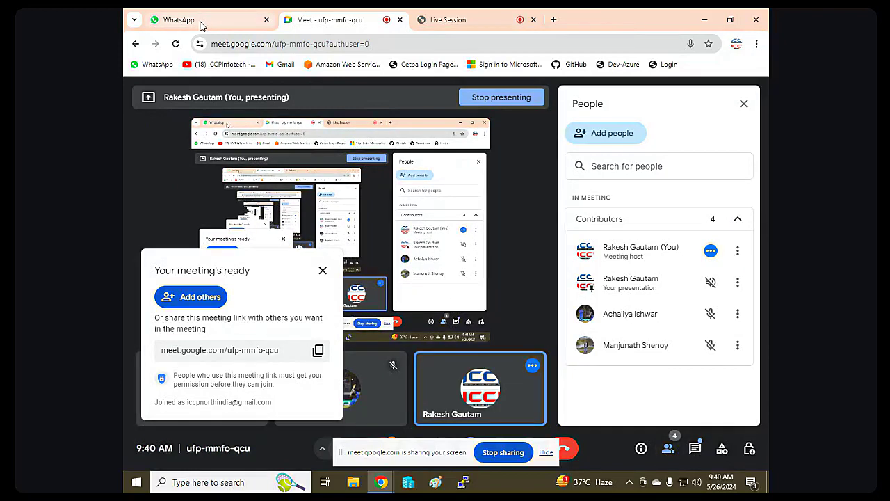
left_click(451, 21)
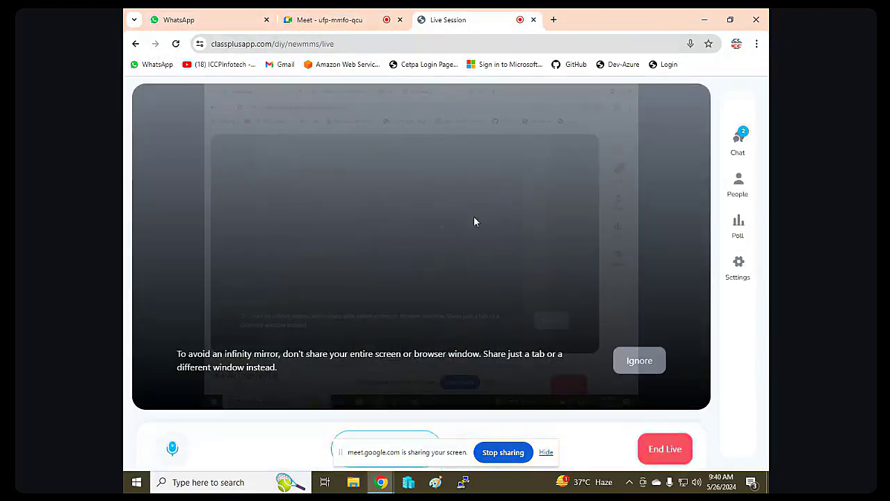
Step: Read the class chat, stop presenting, close the WhatsApp tab and open a blank tab
left_click(742, 154)
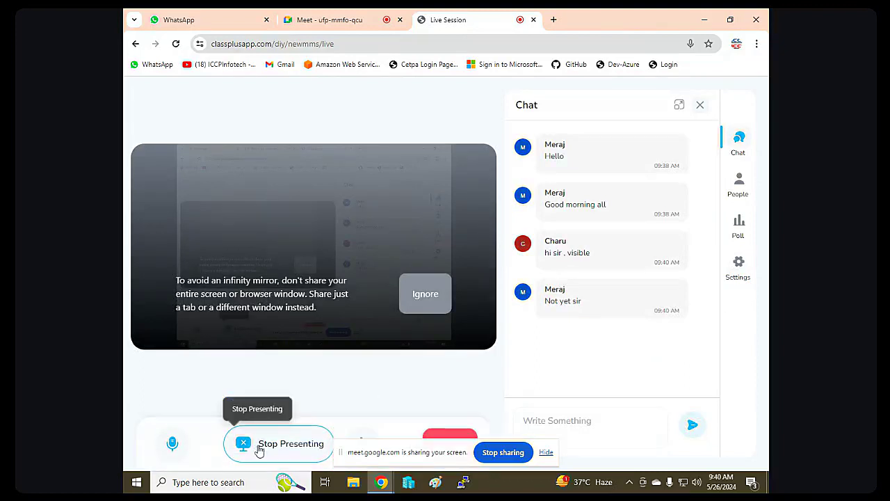
left_click(257, 449)
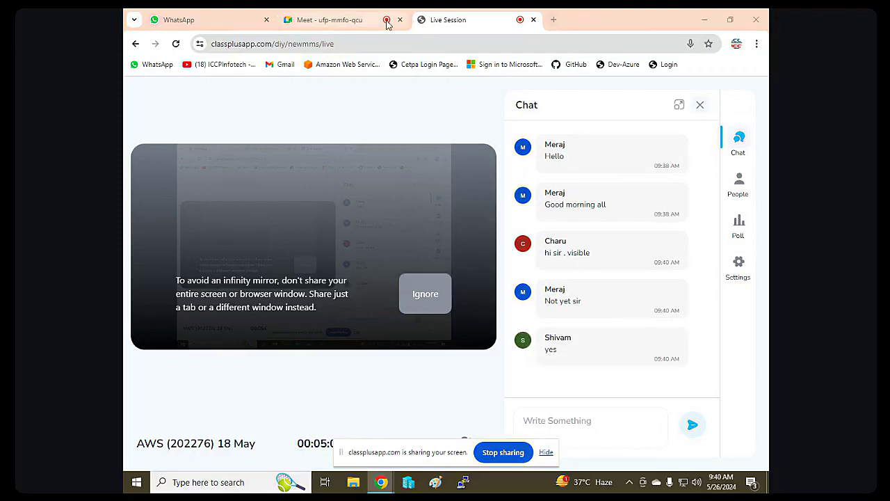
left_click(267, 21)
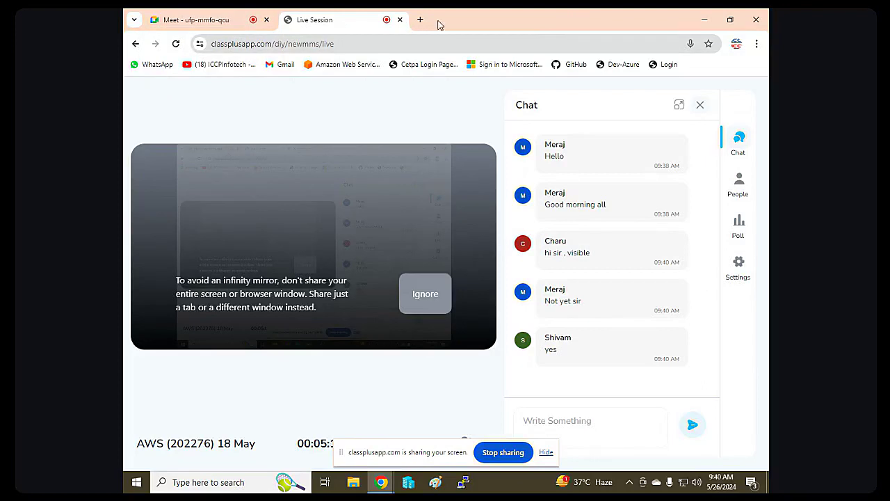
left_click(416, 25)
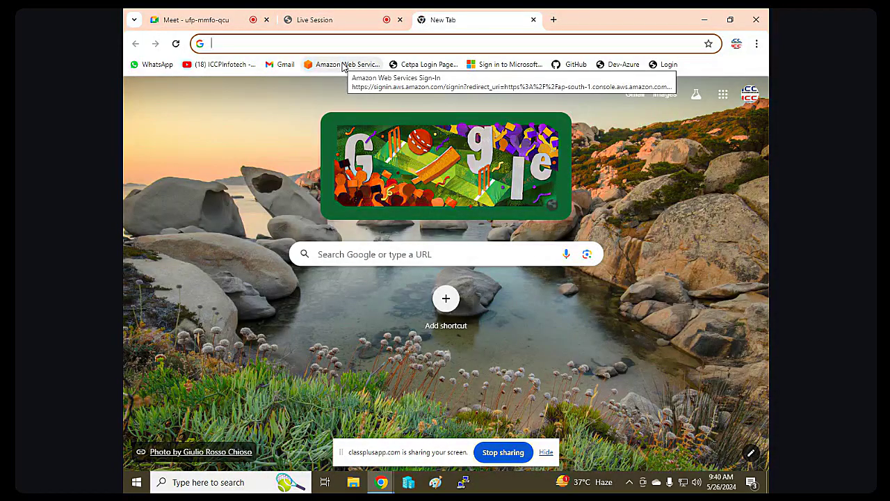
Step: From the Amazon Web Services bookmark, replace the root email with another saved one and continue
left_click(342, 67)
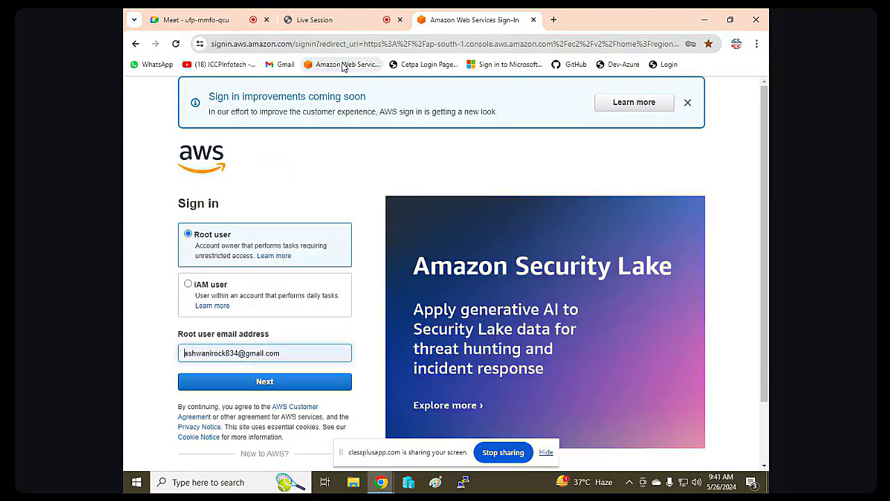
triple_click(300, 352)
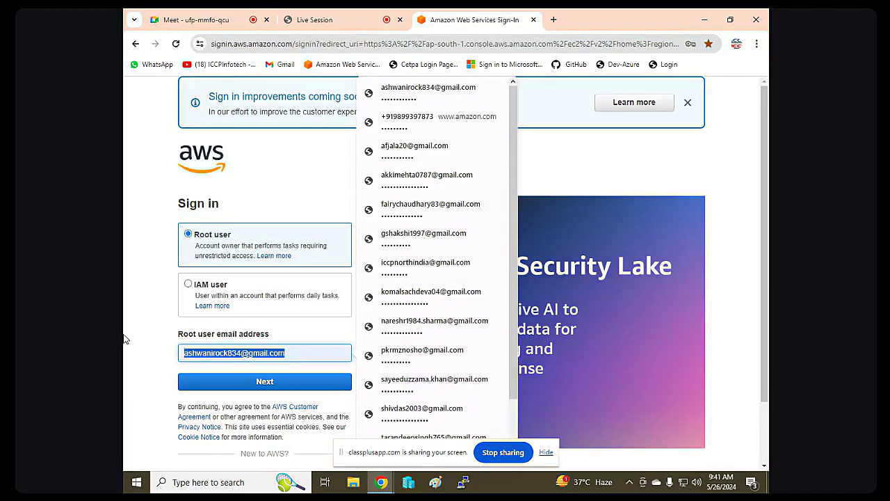
type("att")
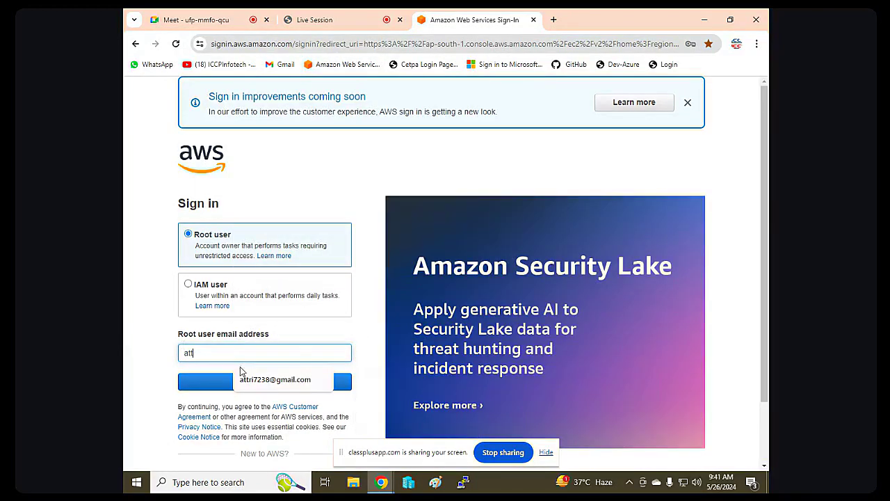
left_click(308, 388)
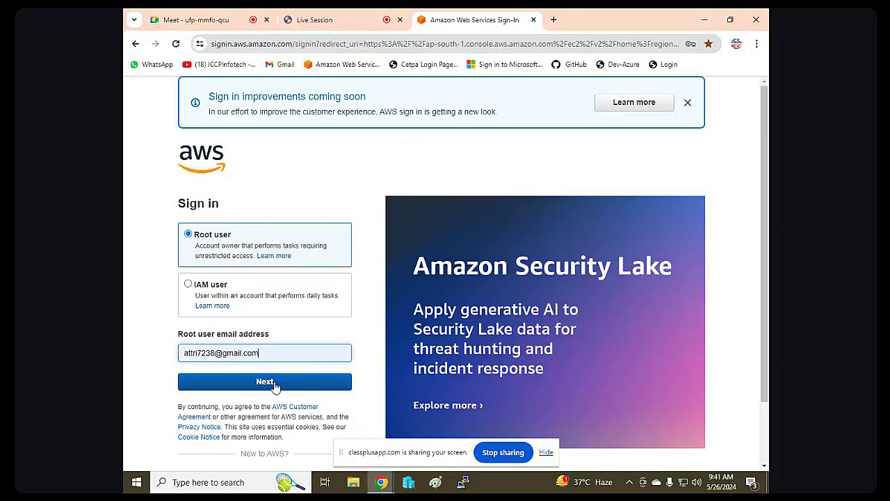
left_click(276, 387)
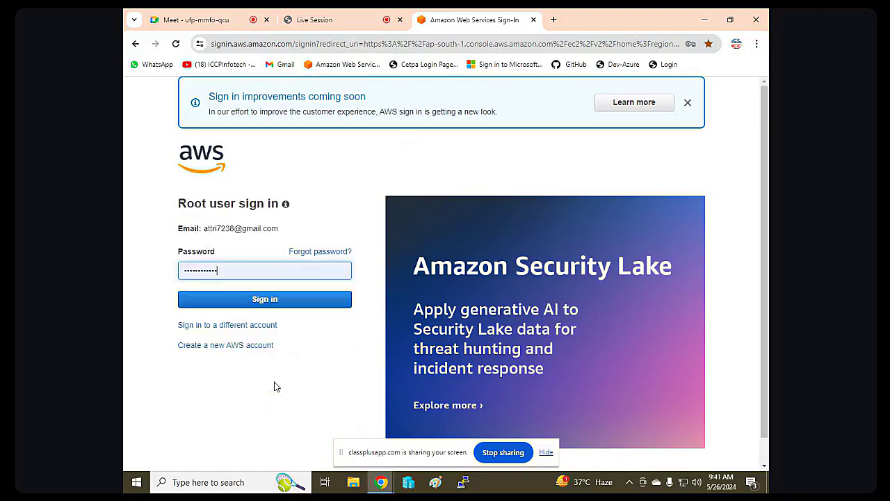
Step: Check the Classplus participant list and the Meet call, then return to the AWS sign-in page
left_click(314, 20)
left_click(740, 186)
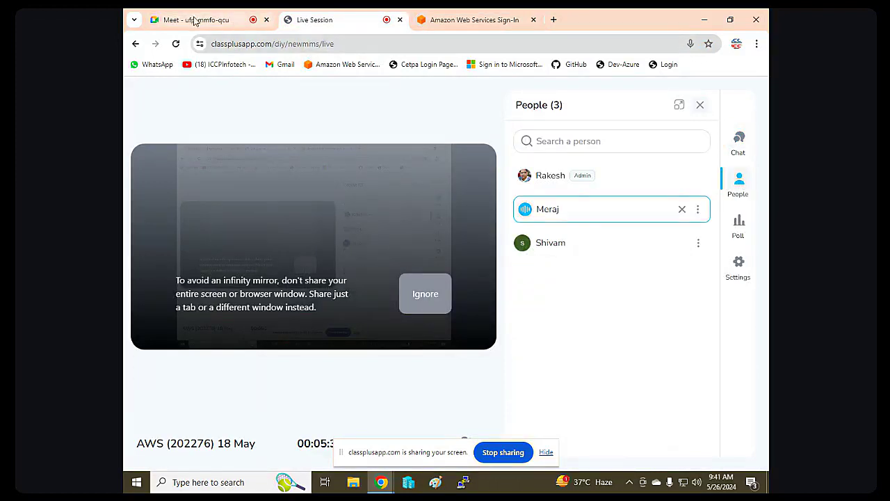
left_click(195, 19)
left_click(452, 19)
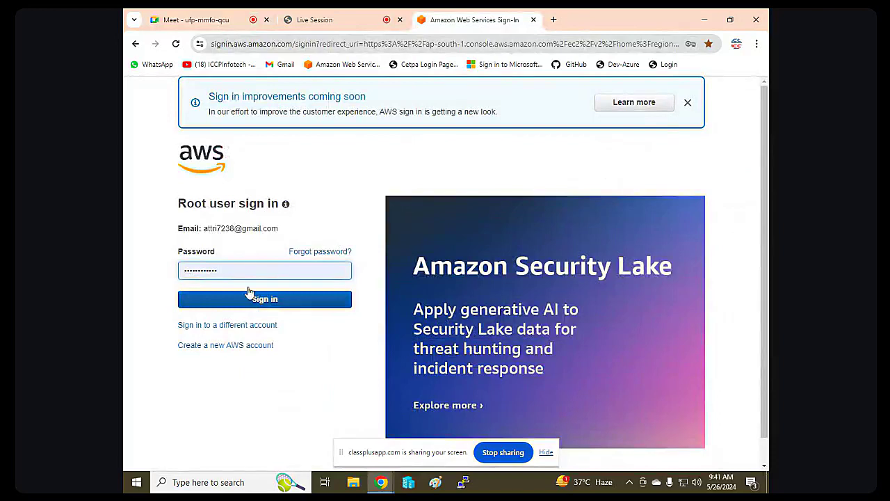
Step: Hide the screen-sharing notice, clear and retype the root password, and submit it
left_click_drag(235, 268, 125, 259)
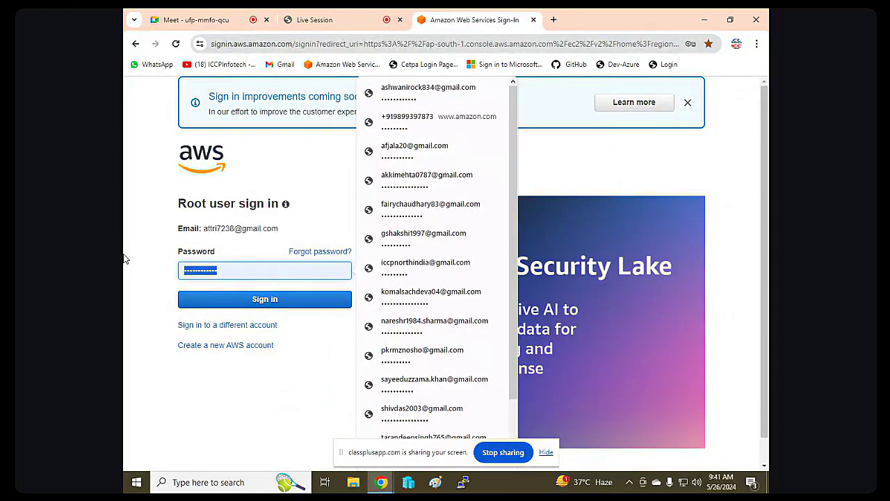
left_click(548, 453)
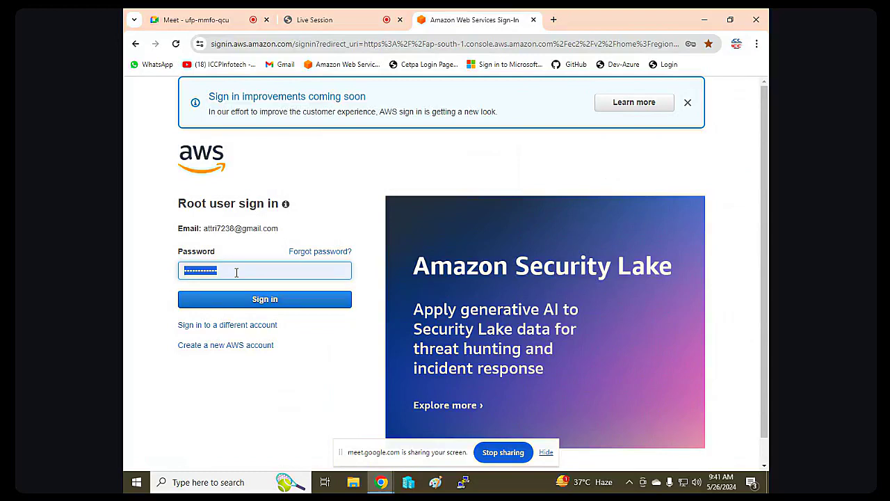
key("BackSpace")
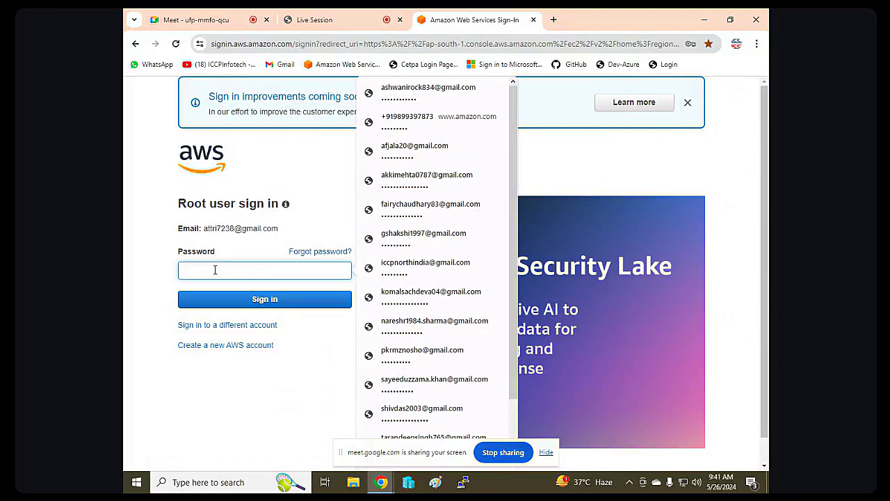
type("•")
key("BackSpace")
type("•")
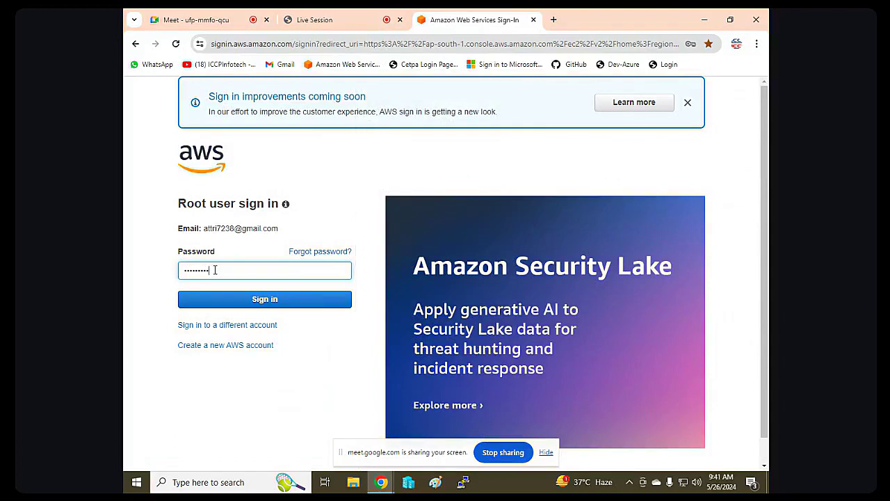
key("Return")
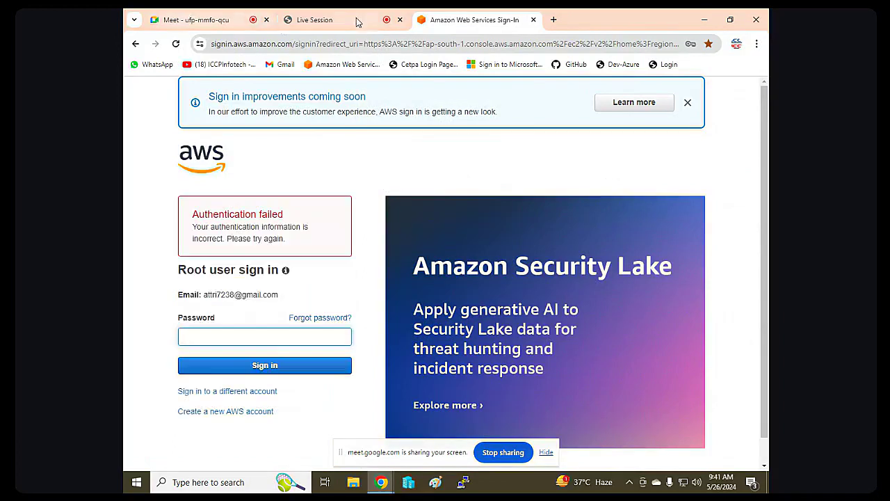
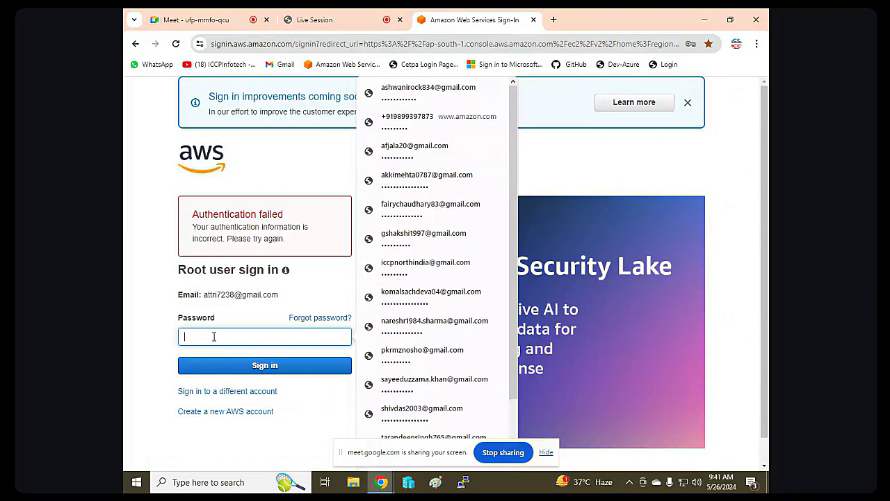
Step: Sign in with the root account password, then switch to the Live Session tab
type("•")
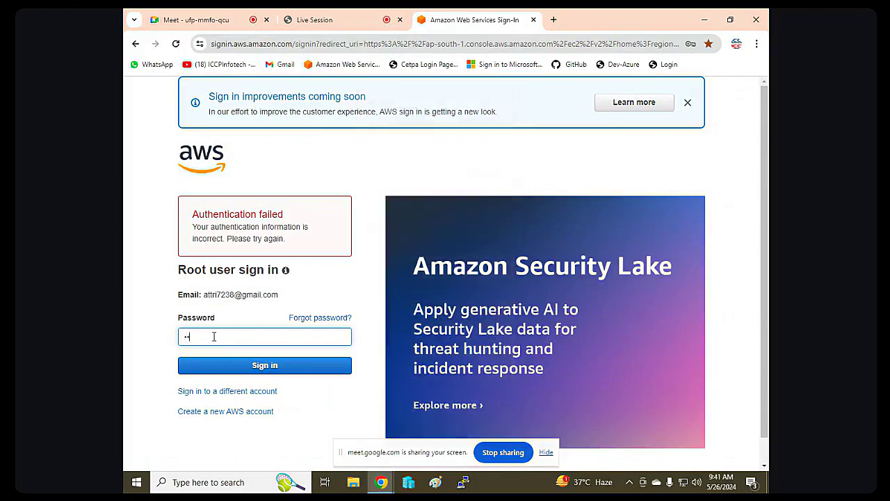
type("•••••••••")
key("Return")
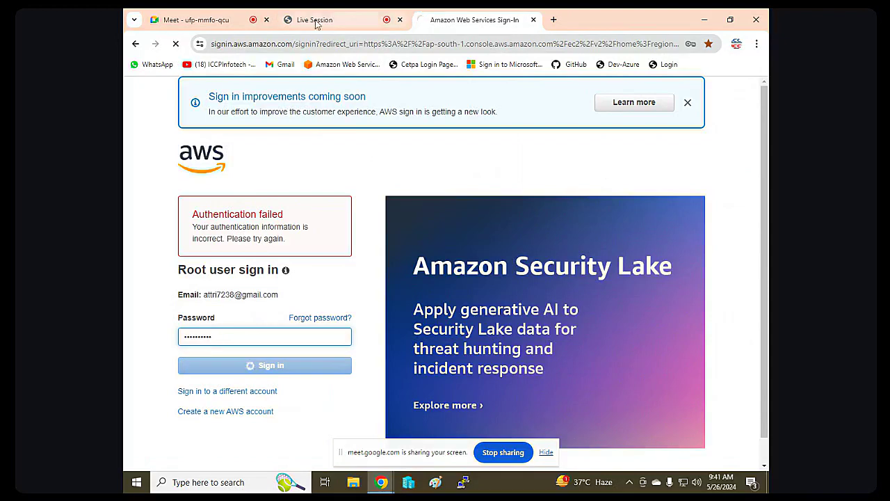
left_click(316, 21)
Step: Check the Google Meet and Live Session tabs, then bring the blank Paint canvas forward
left_click(682, 210)
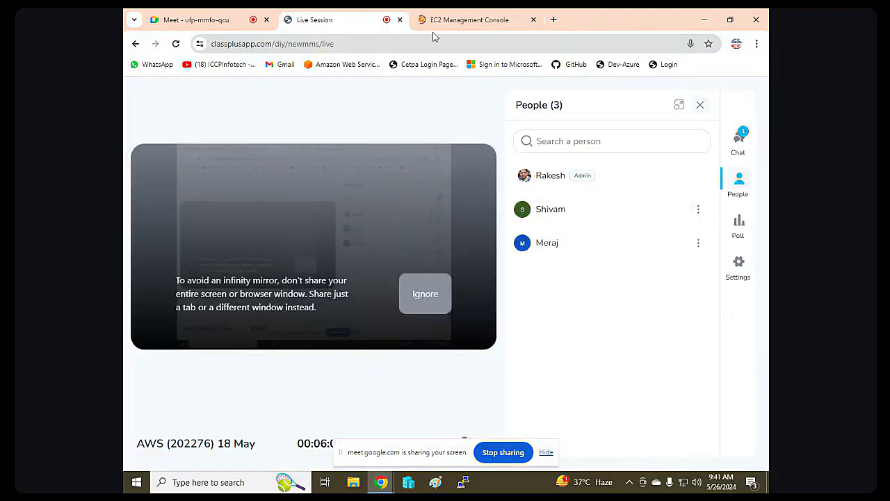
left_click(209, 21)
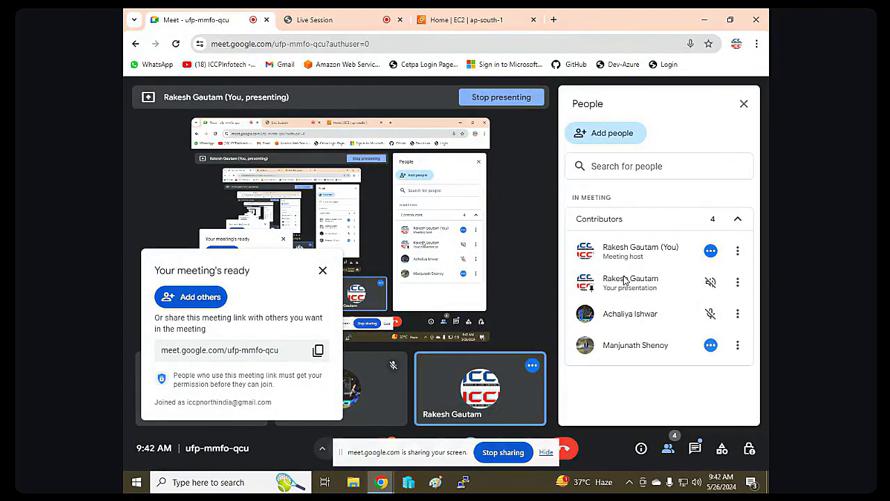
left_click(327, 18)
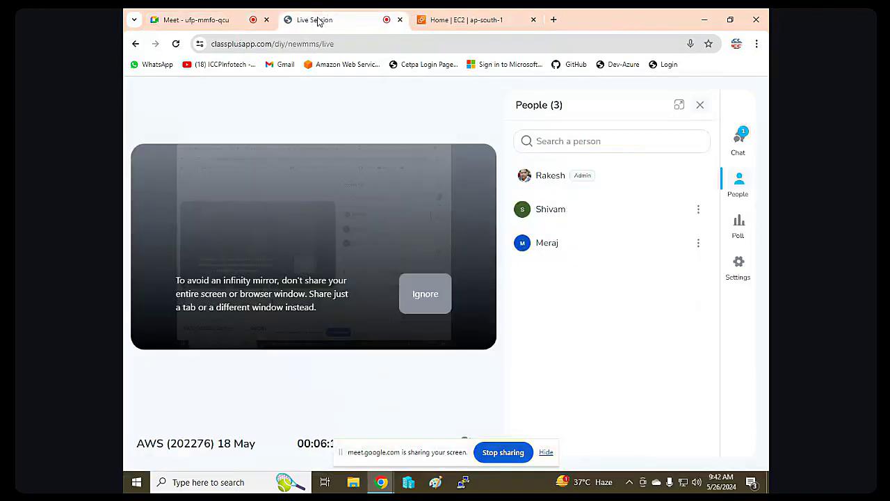
left_click(433, 484)
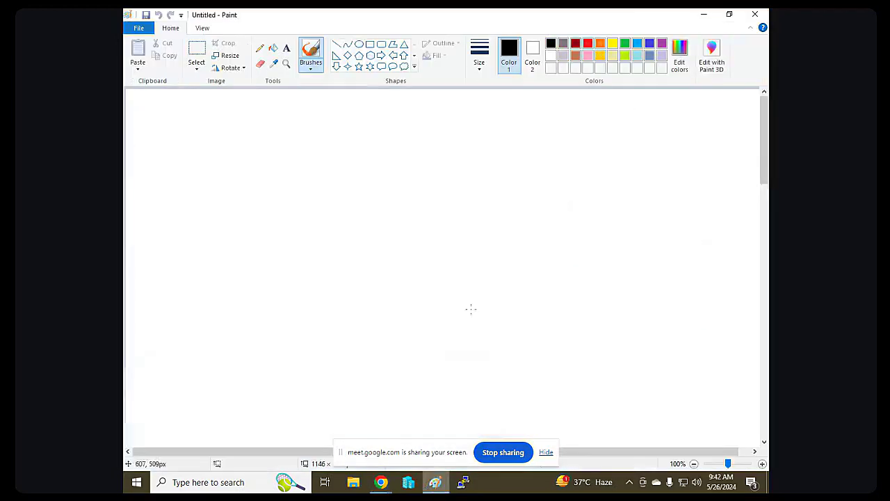
Step: Start a top-left text box with 'Create Custom Image' and 'Create Volumes ()HDD()Ebs', widened to fit
left_click(285, 48)
left_click(149, 102)
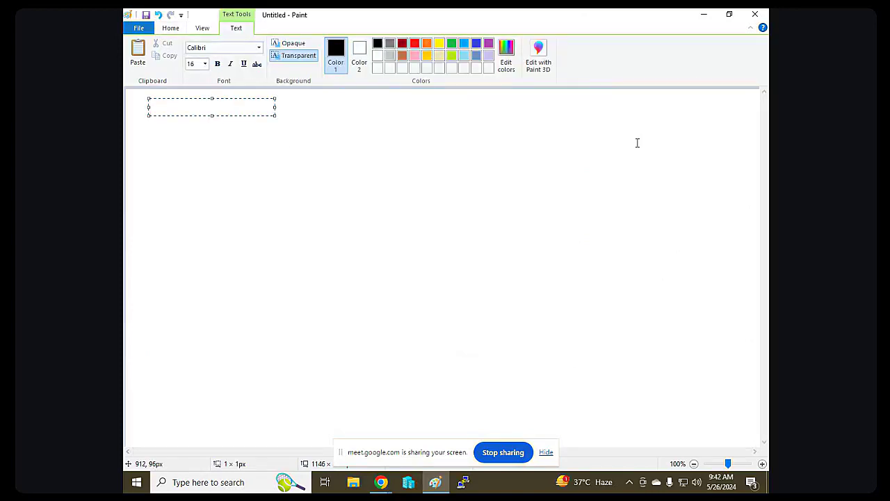
type("Create Custom Image")
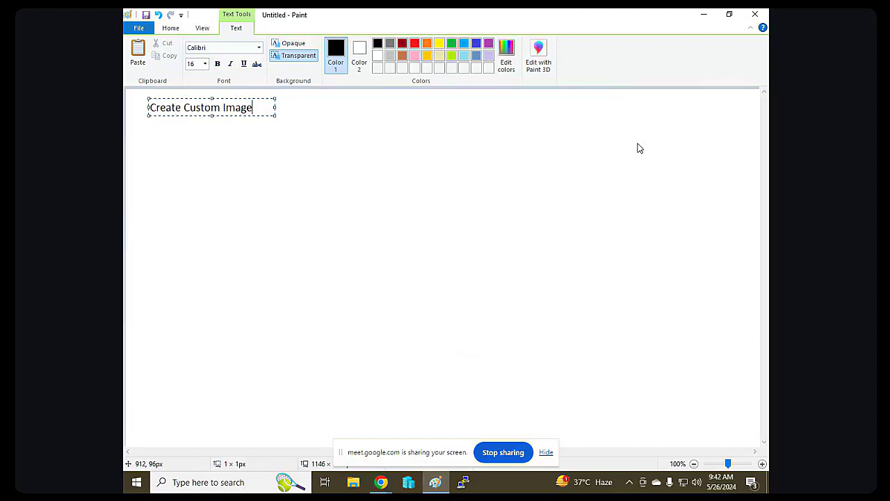
key("Return")
type("Create Volumes")
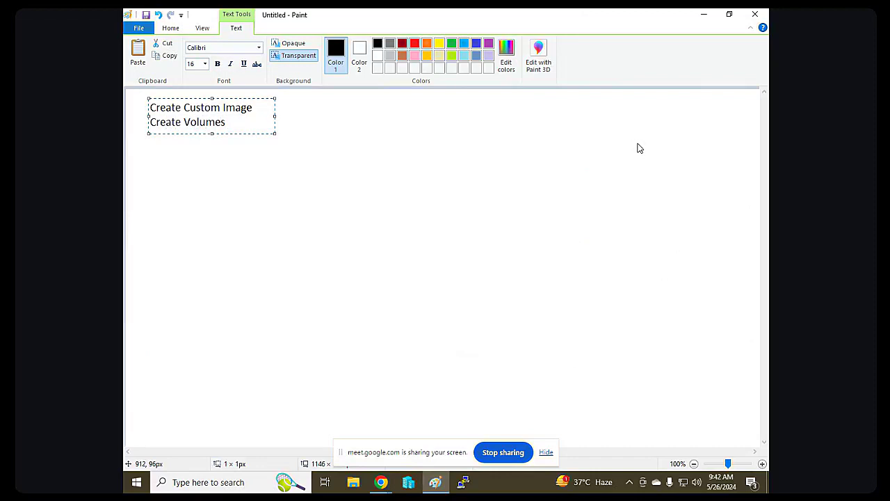
type(" ()")
type("HDD")
type("()")
type("Ebs")
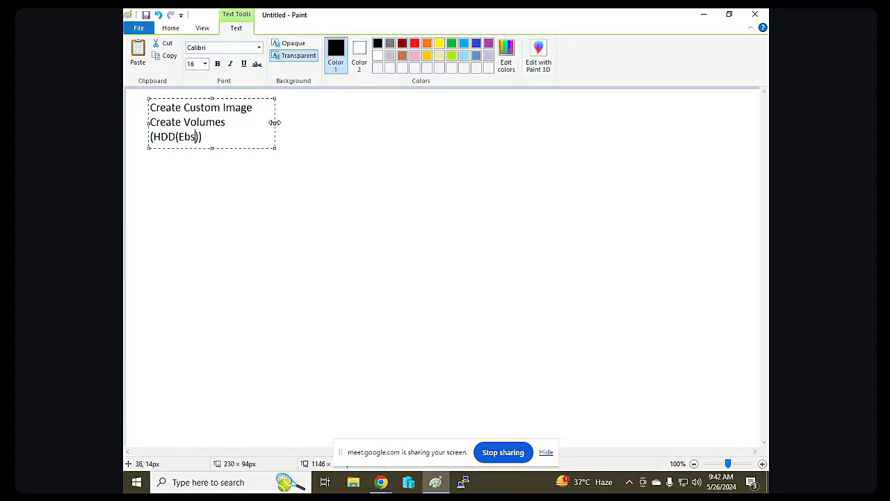
left_click_drag(275, 122, 432, 121)
left_click(350, 119)
Step: Add the attach, detach/replace, Create Snapshot and 'Create Custom AMi or Volumes With Snap Shots' lines, then commit
key("Return")
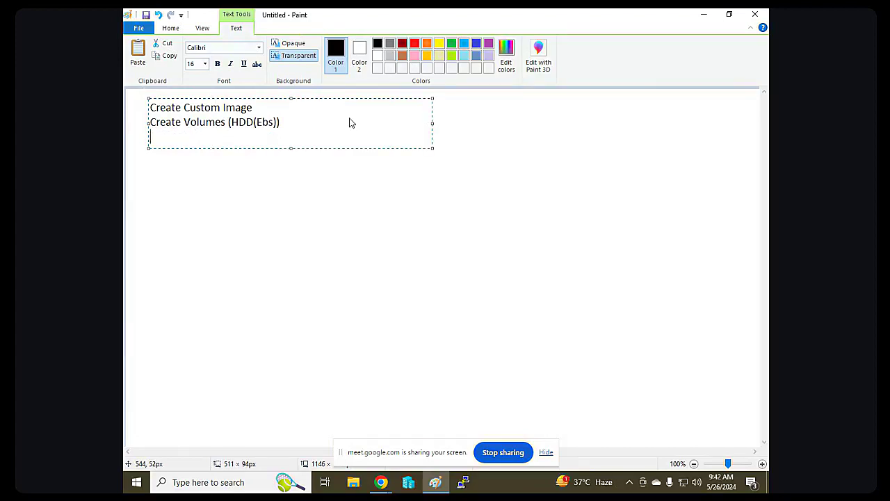
type("Attavh Volume")
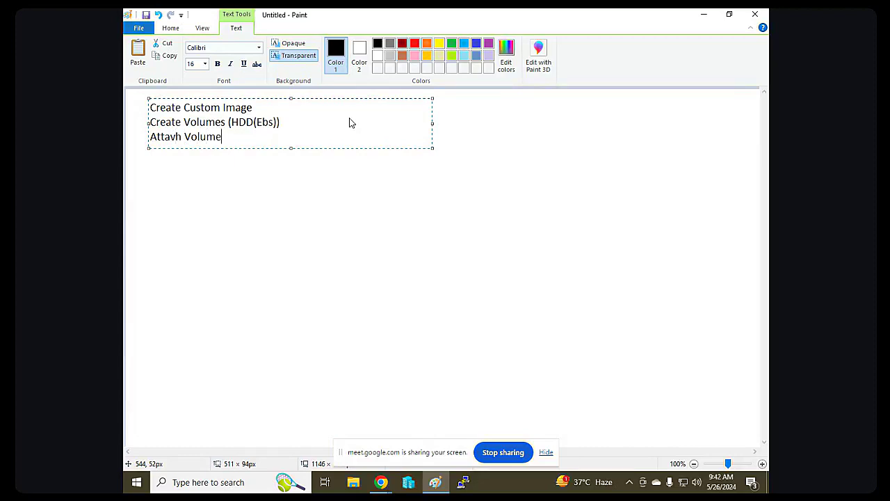
type("s with instances")
key("Return")
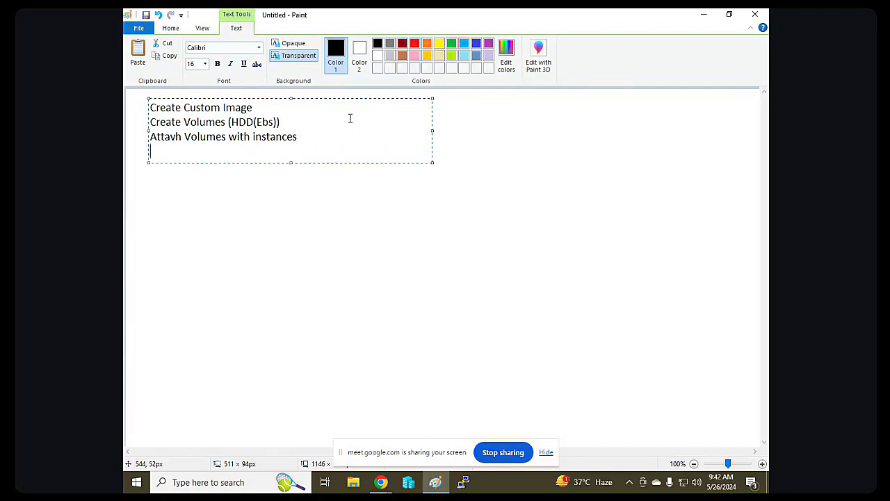
type("Detach or Repla")
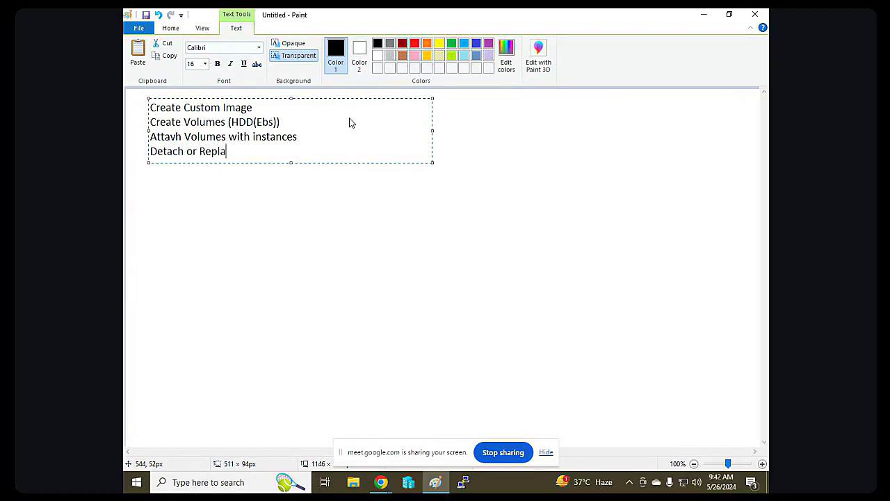
type("ce volumes with instances")
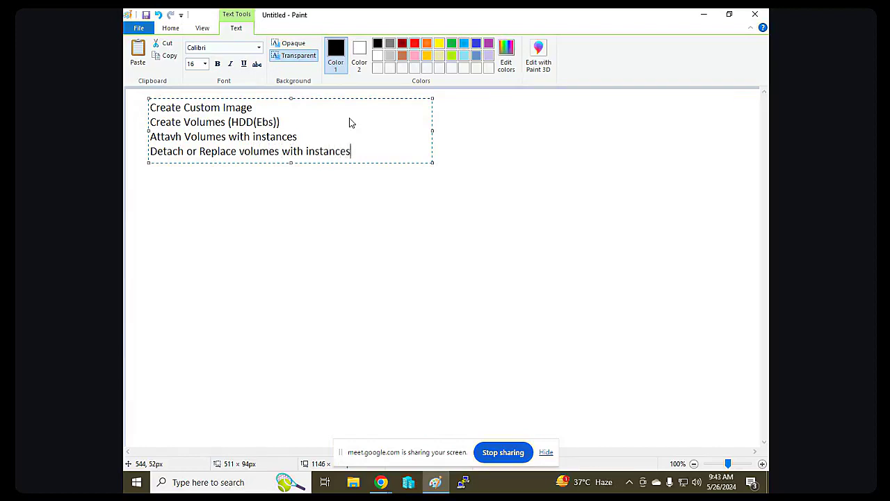
key("Return")
type("Create Snapshot ")
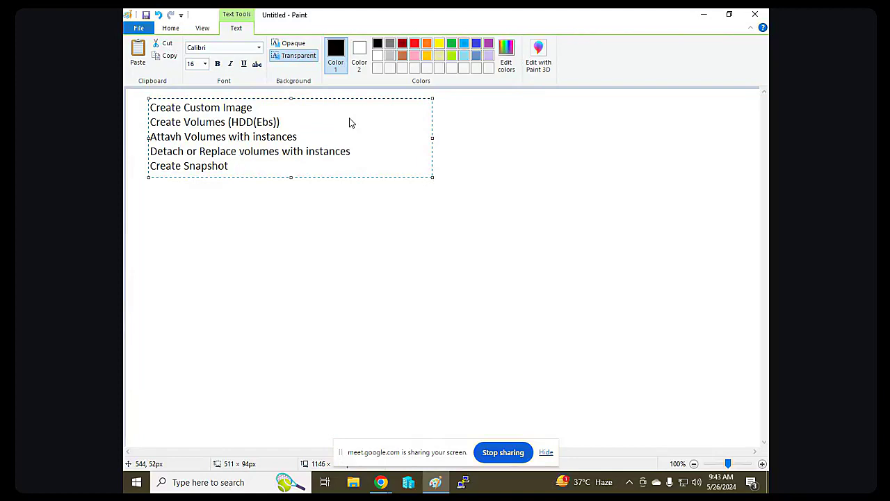
type("&")
key("BackSpace")
key("Return")
type("Create Custom ")
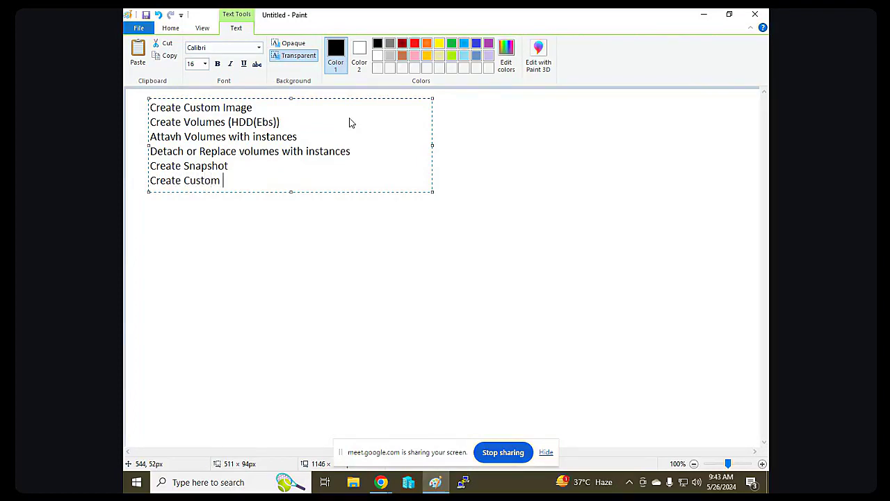
type("AMi or Volumes")
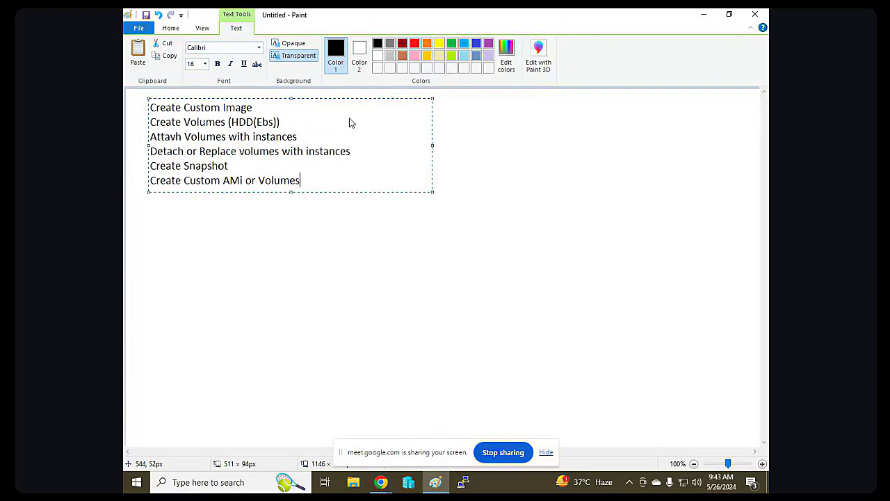
type(" With Snap Shots")
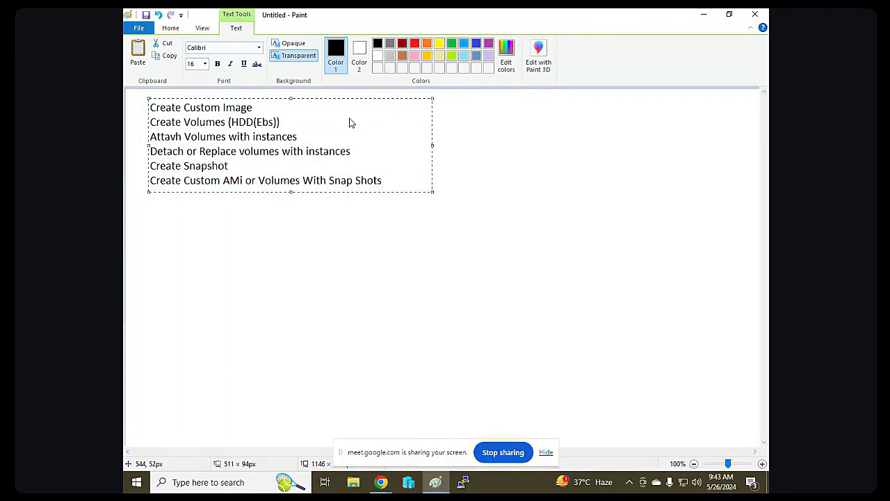
left_click(226, 268)
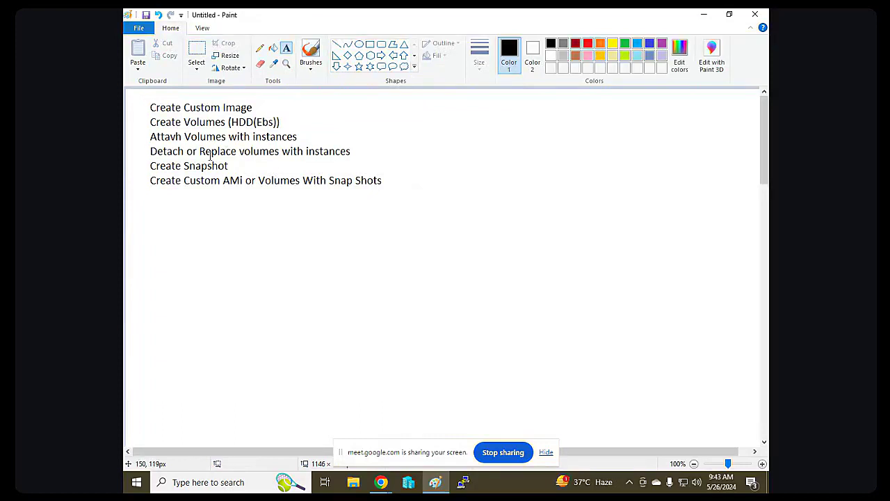
Step: Write 'Create 400 Server in Cloud With Ms-office ,JAVa ,Python and Others software' on one line, right of the list
left_click(412, 102)
left_click_drag(534, 114, 746, 132)
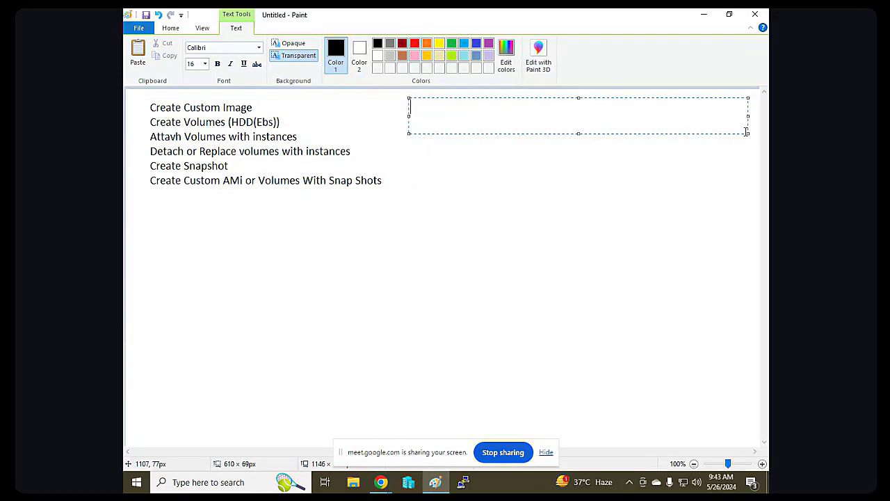
type("Create 400 Ser")
type("ver in Clou")
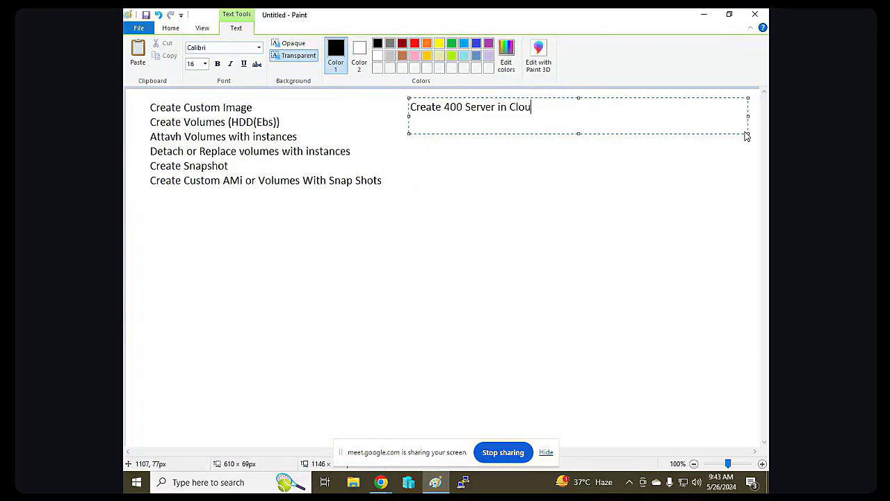
type("d With Ms-office ,")
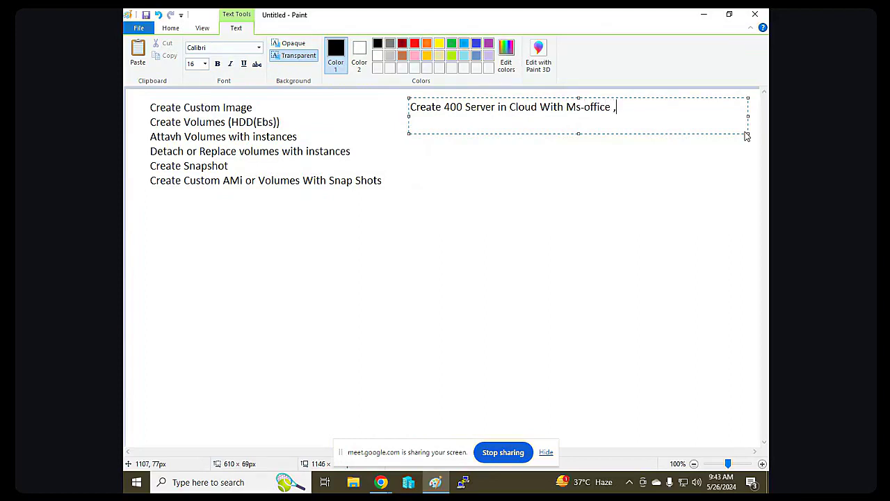
type("JAVa ,Python and Othe")
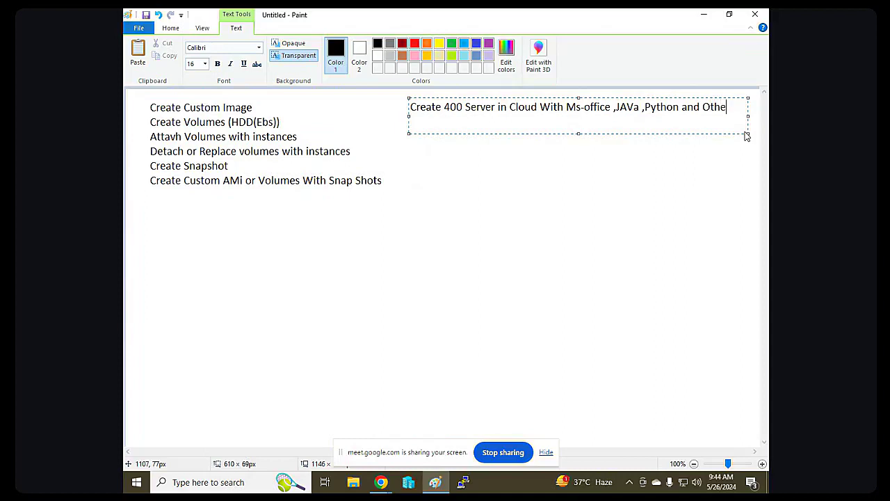
type("rs software")
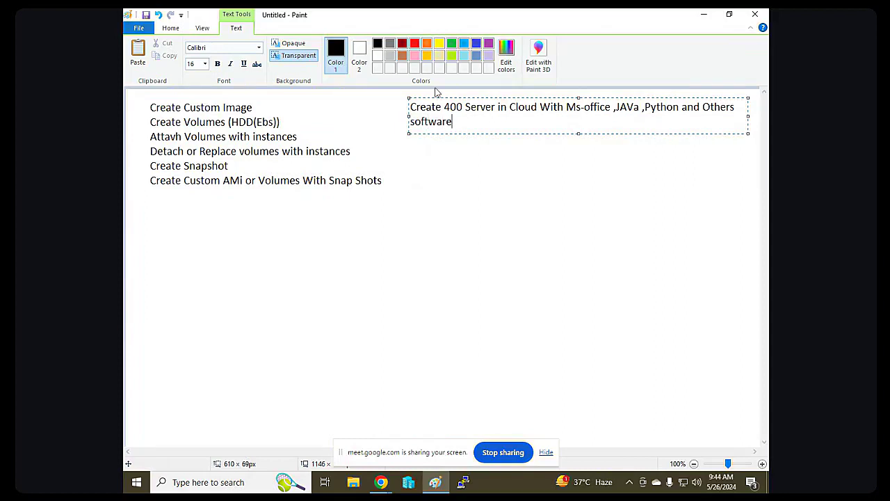
left_click_drag(409, 117, 342, 117)
left_click(498, 174)
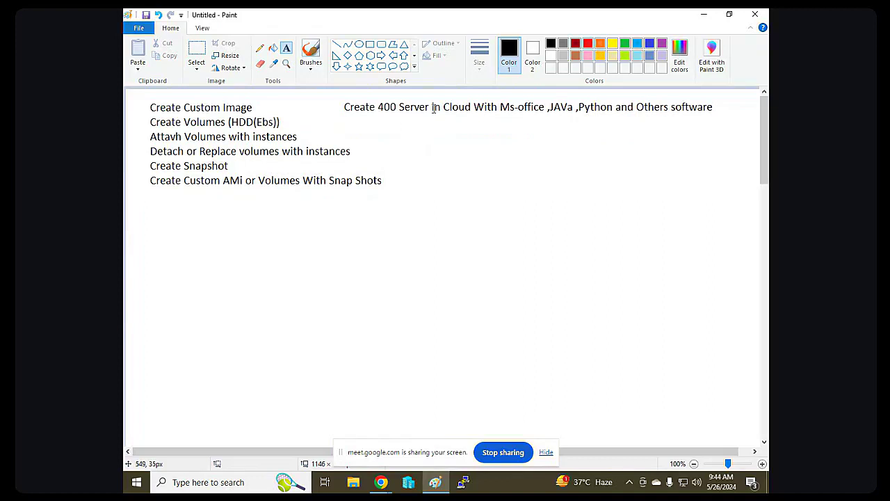
Step: Draw a rounded callout with an oval inside, a right arrow out of it, and a circle at its tip
left_click(382, 67)
left_click_drag(415, 132, 475, 227)
left_click(359, 44)
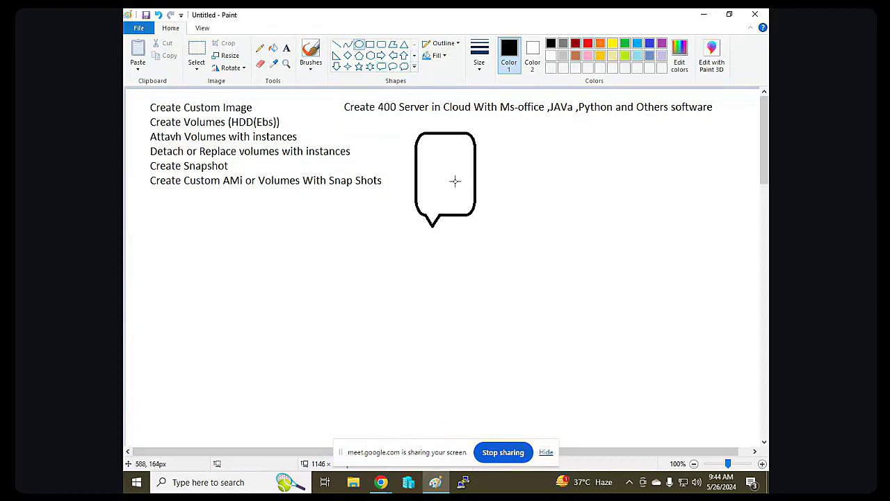
mouse_move(423, 140)
left_mouse_down()
mouse_move(459, 161)
mouse_move(478, 194)
mouse_move(460, 189)
mouse_move(467, 216)
left_mouse_up()
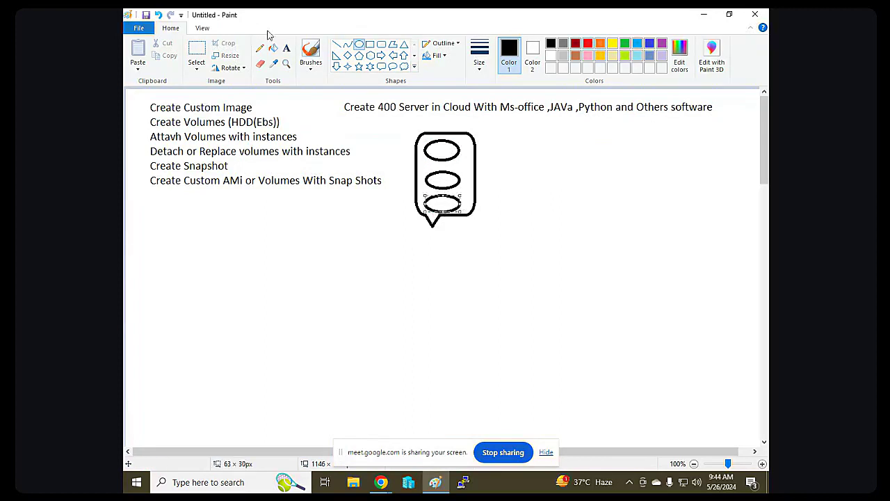
left_click(381, 55)
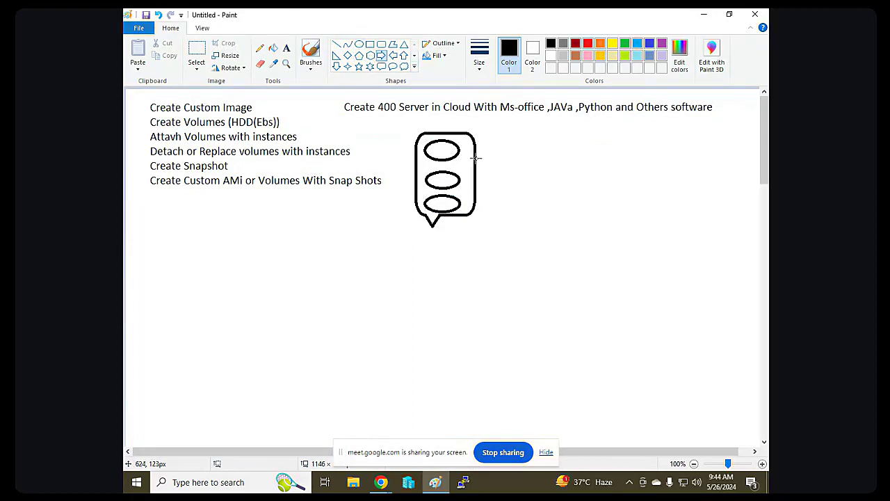
left_click_drag(475, 158, 532, 172)
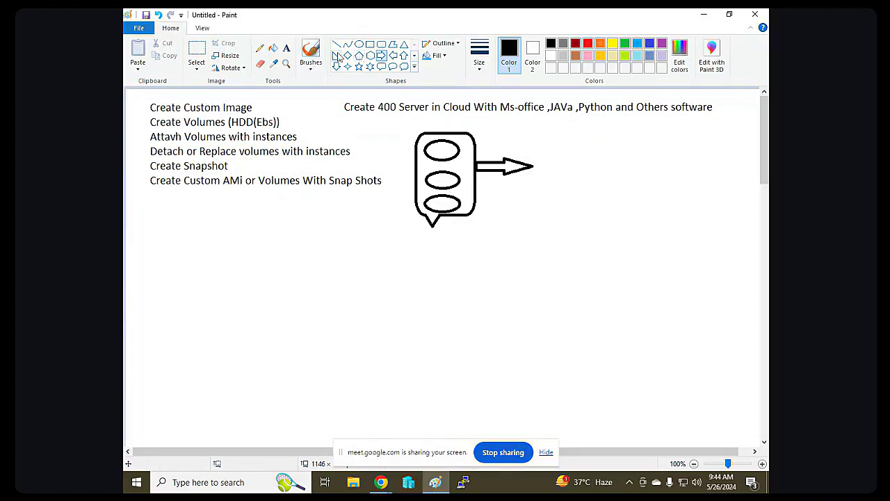
left_click(359, 44)
left_click_drag(533, 147, 591, 195)
Step: Add a second right arrow off the circle leading to another rounded callout
left_click_drag(573, 226, 576, 231)
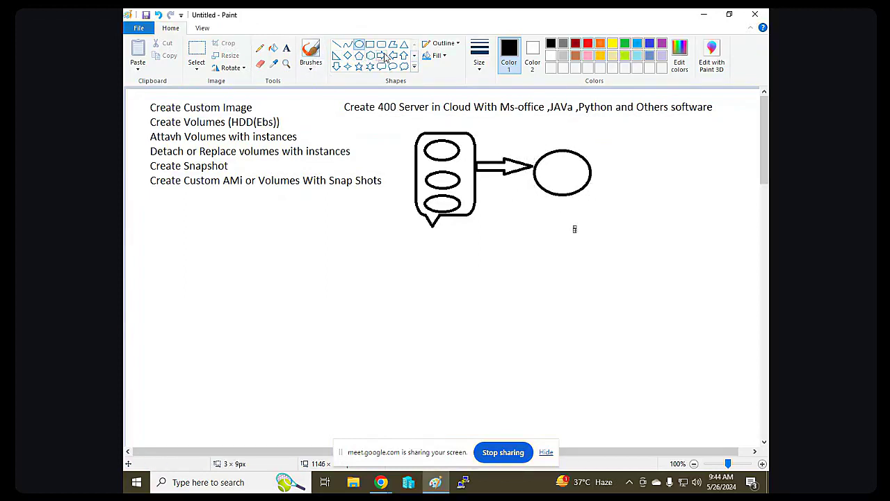
left_click(383, 55)
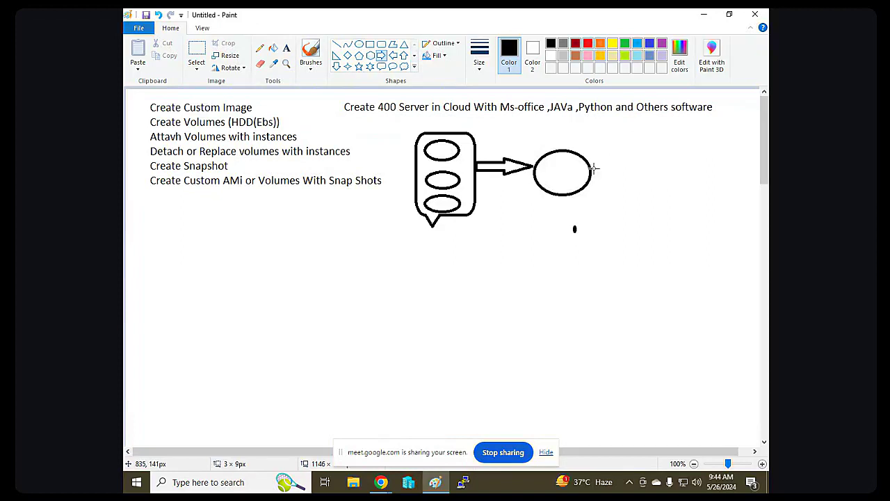
left_click_drag(593, 167, 646, 182)
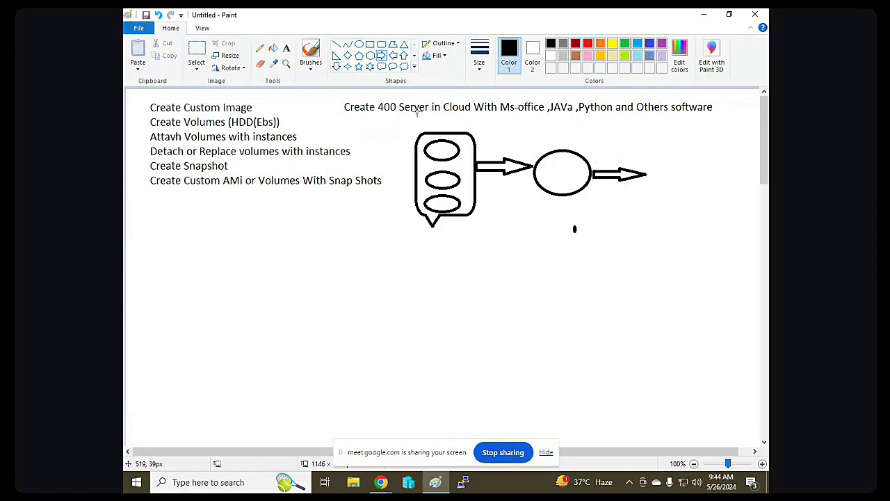
left_click(381, 66)
left_click_drag(648, 150, 705, 236)
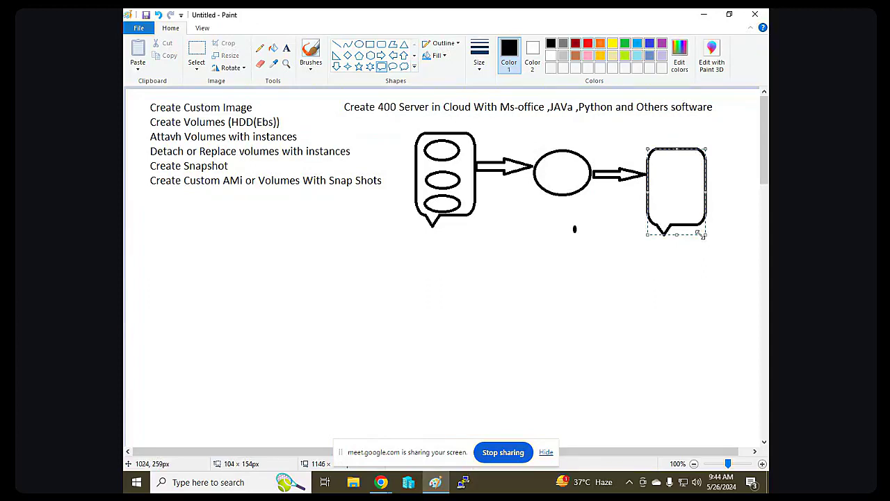
left_click(564, 214)
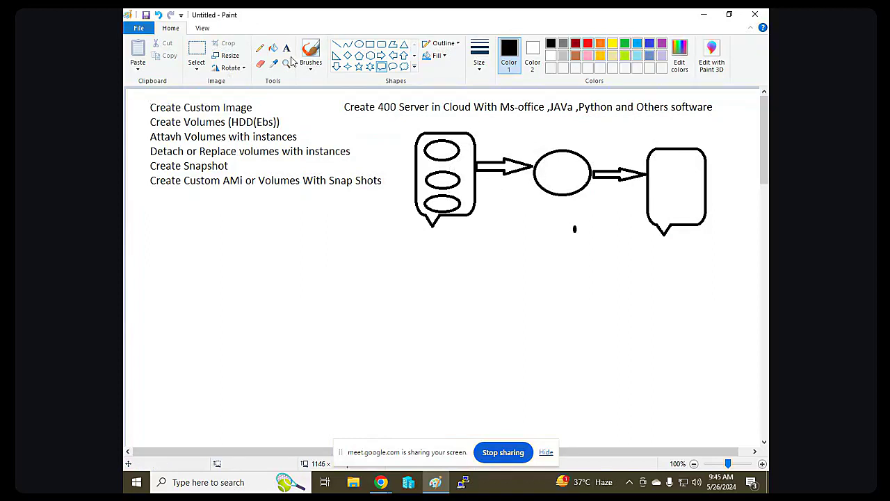
Step: Outline the 'Create Custom Image' line with a rounded rectangle
left_click(381, 44)
left_click_drag(138, 92, 257, 113)
left_click(472, 166)
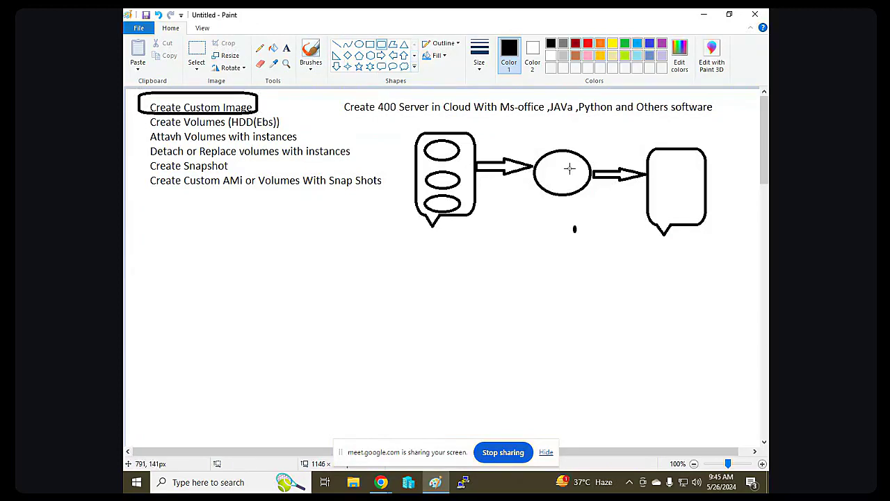
left_click(381, 482)
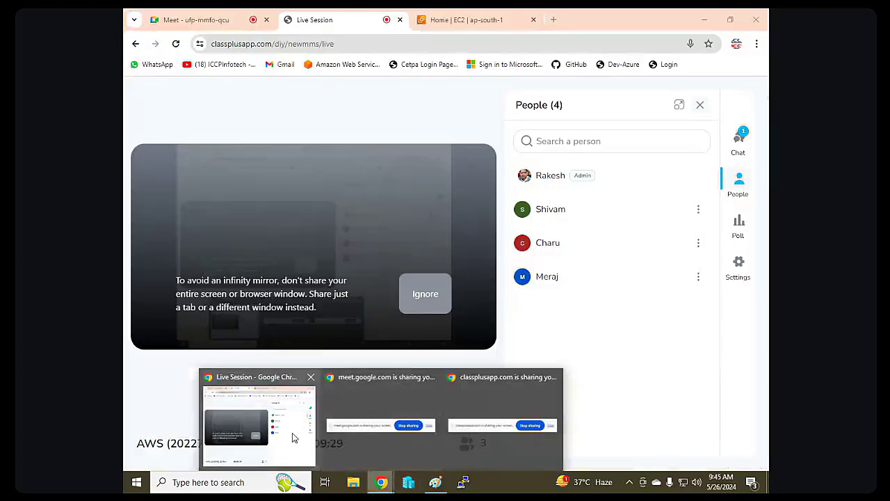
Step: From the running EC2 instances list, begin launching a new instance named web1
left_click(294, 433)
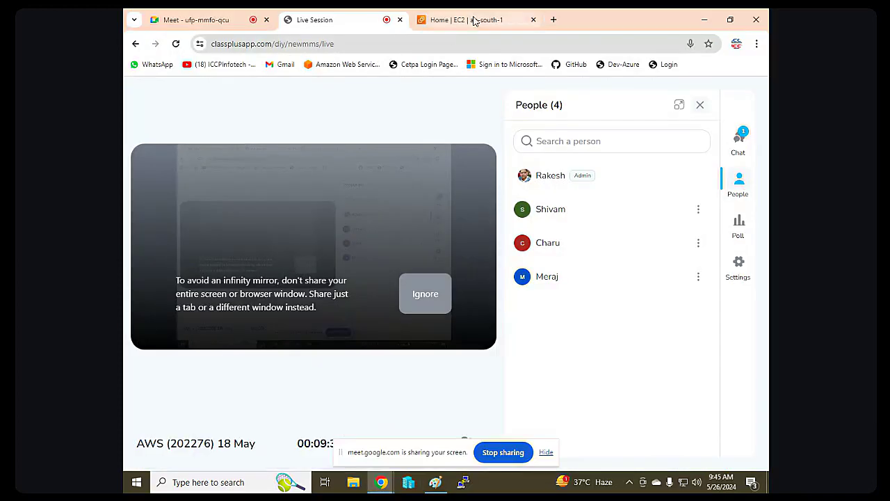
left_click(473, 20)
left_click(299, 189)
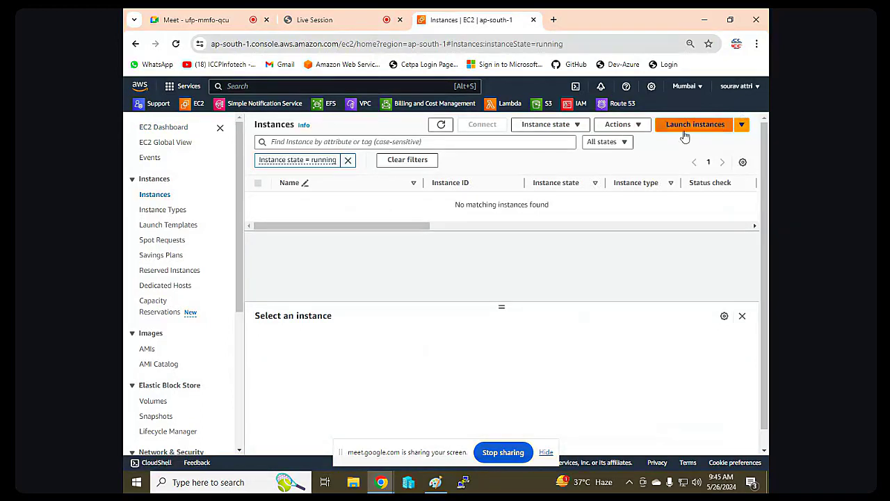
left_click(687, 130)
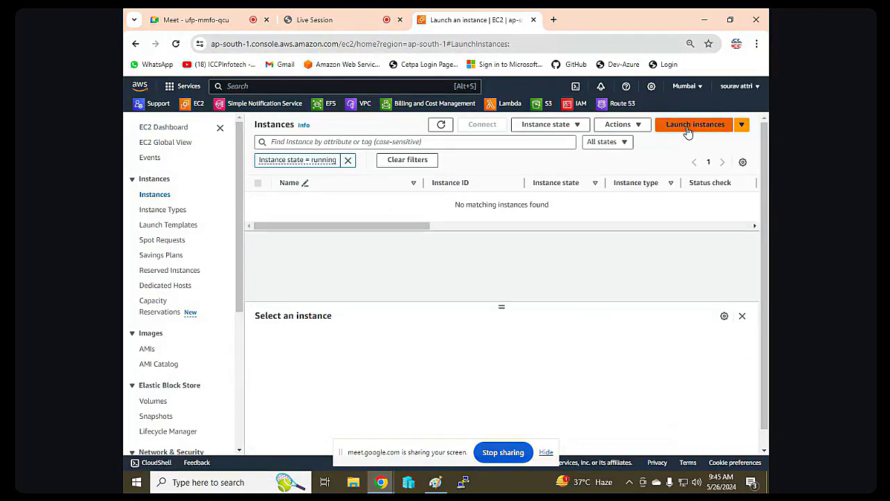
left_click(270, 262)
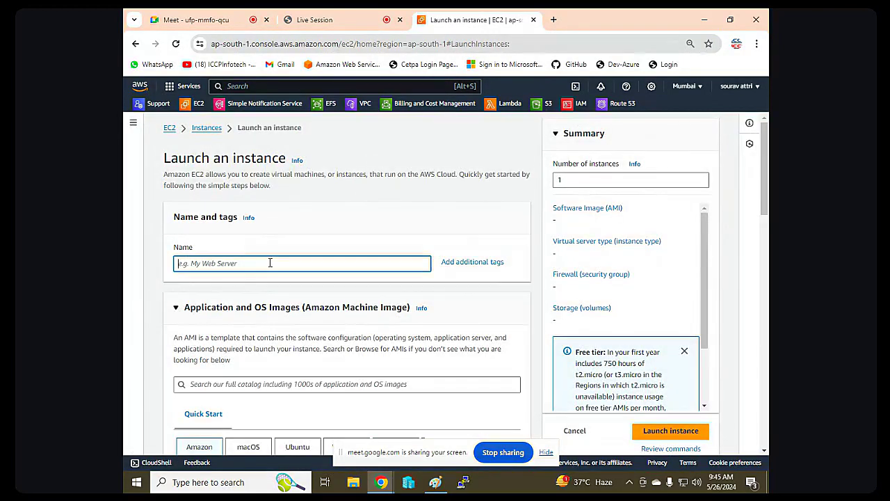
type("web1")
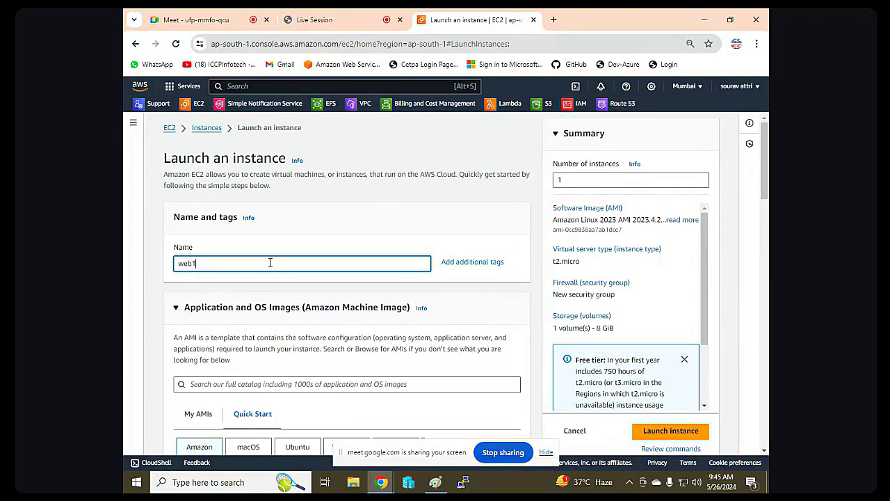
scroll(199, 292, "down", 3)
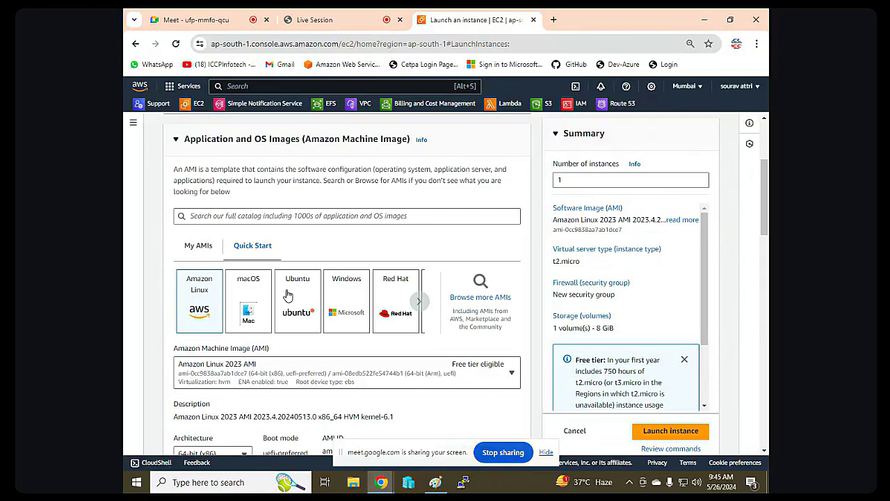
key("ctrl+plus")
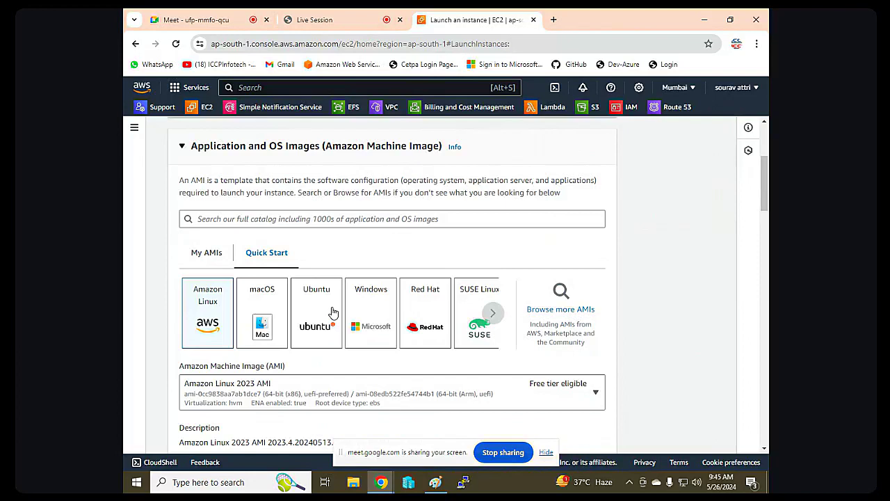
Step: Choose the Windows image Microsoft Windows Server 2016 Base as the instance's AMI
left_click(376, 301)
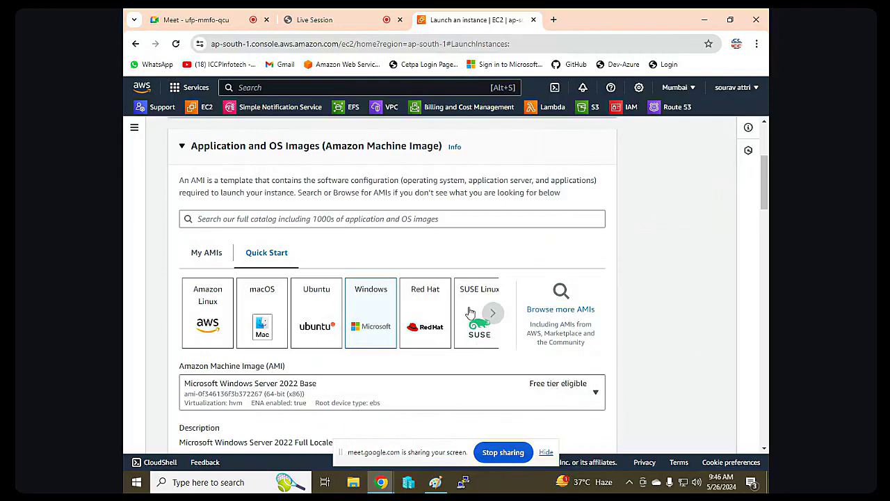
left_click(415, 392)
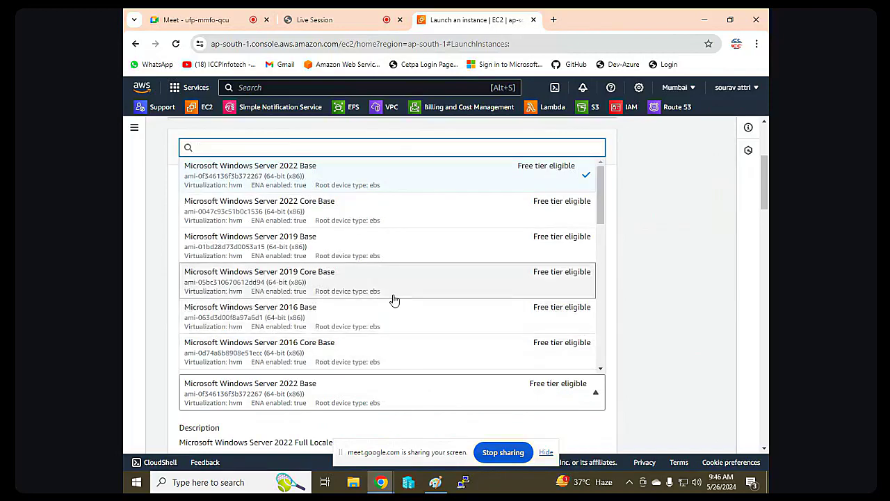
left_click(350, 327)
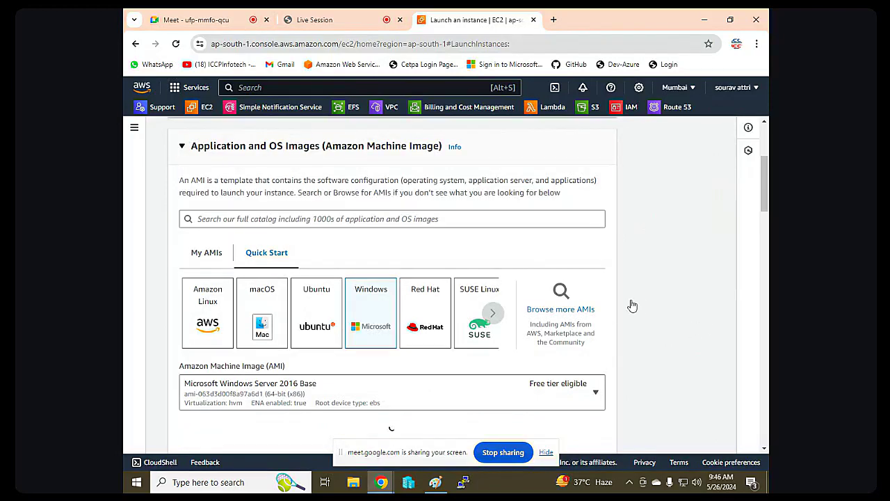
scroll(641, 303, "down", 4)
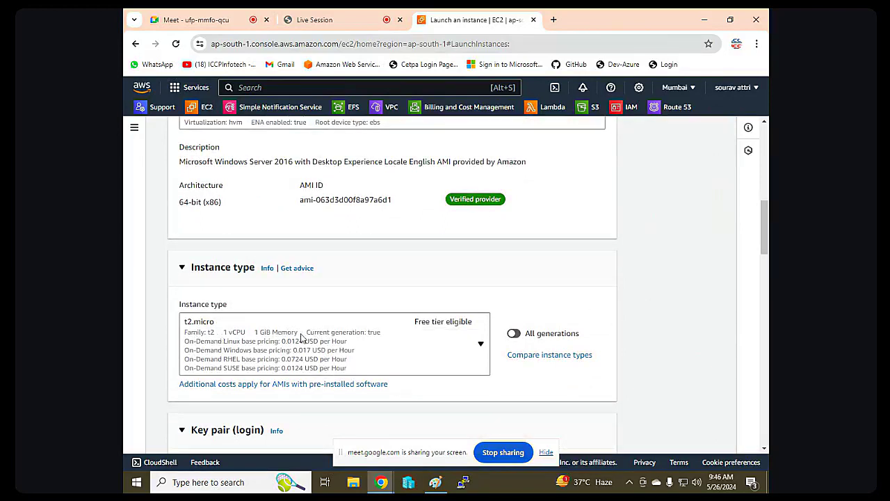
scroll(348, 336, "down", 2)
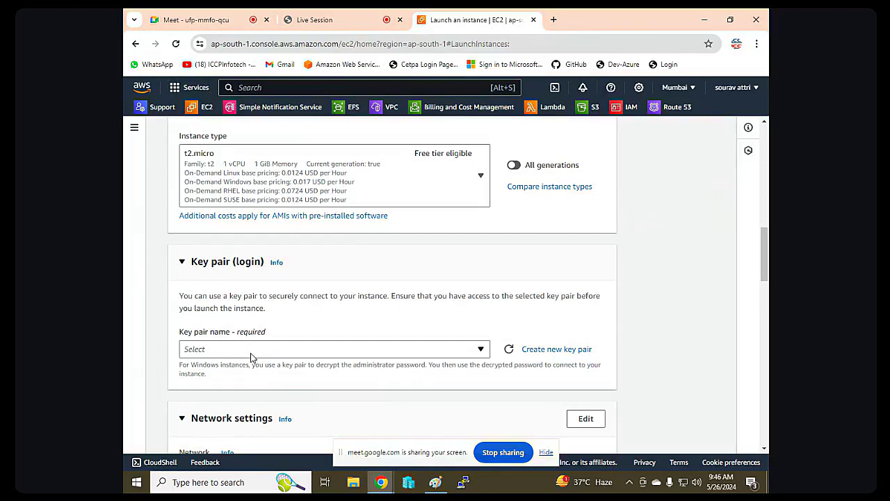
scroll(251, 357, "up", 5)
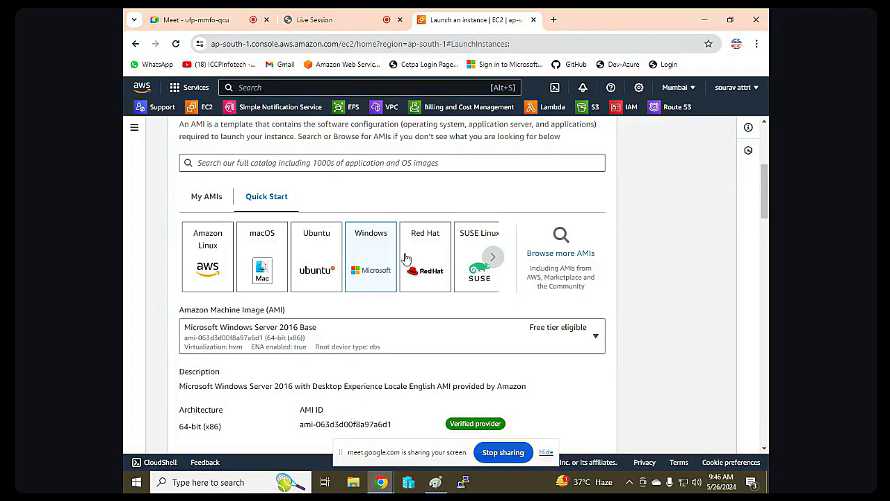
scroll(365, 337, "down", 4)
scroll(341, 345, "down", 1)
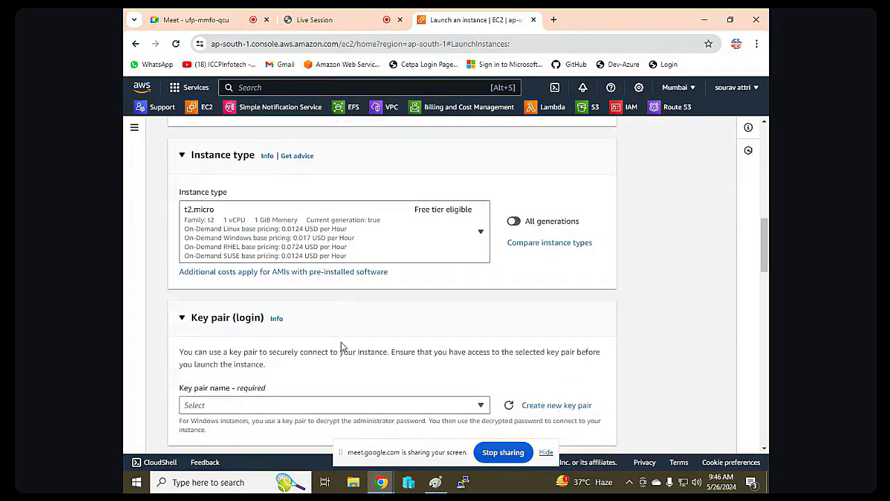
Step: Select cloudvmkey as the instance's key pair
left_click(224, 407)
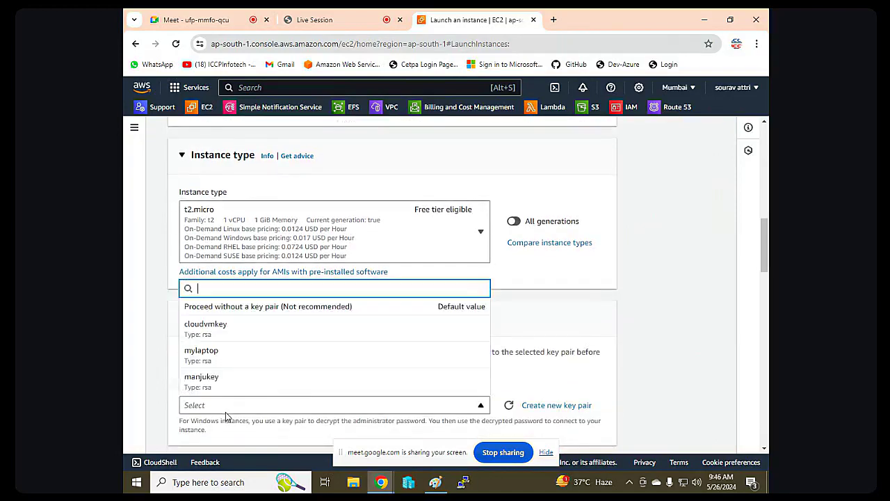
left_click(221, 335)
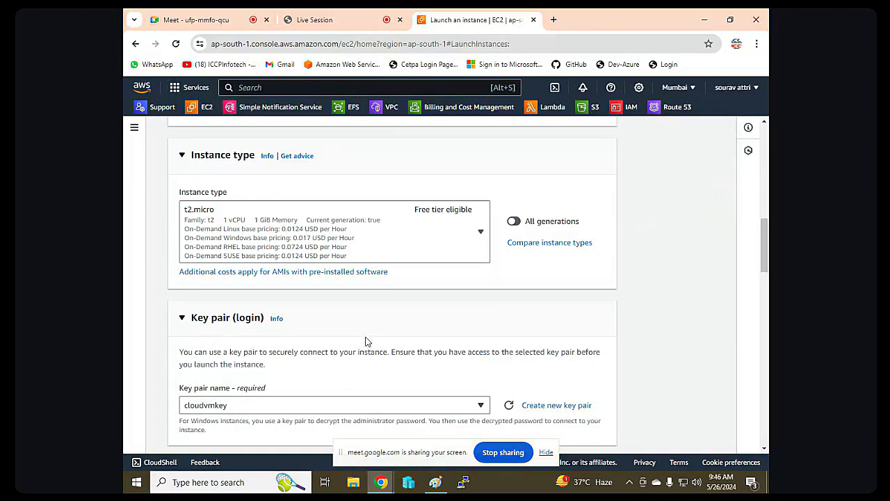
scroll(298, 294, "down", 2)
scroll(285, 295, "down", 1)
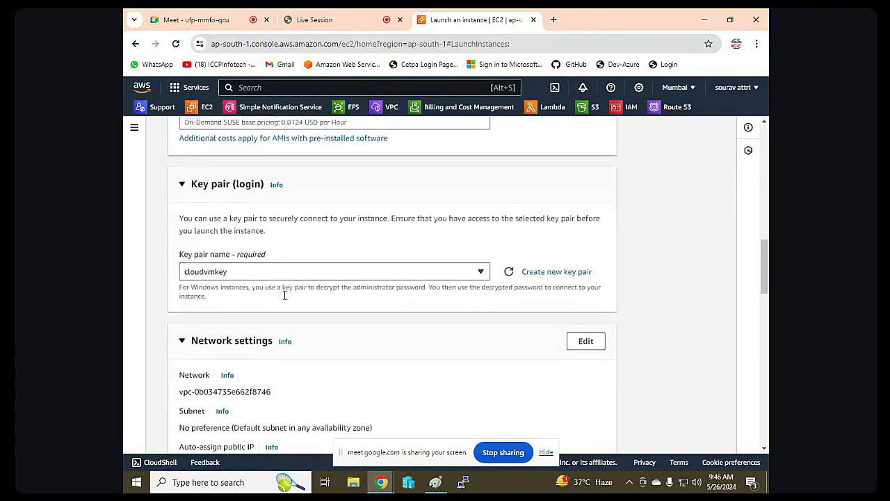
scroll(285, 296, "down", 3)
Step: Attach the existing security group MYsg and launch the instance
left_click(421, 323)
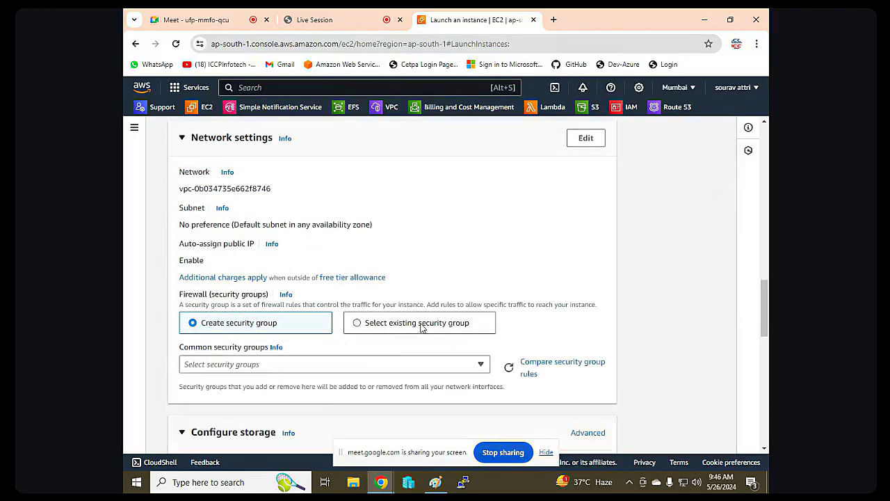
left_click(302, 365)
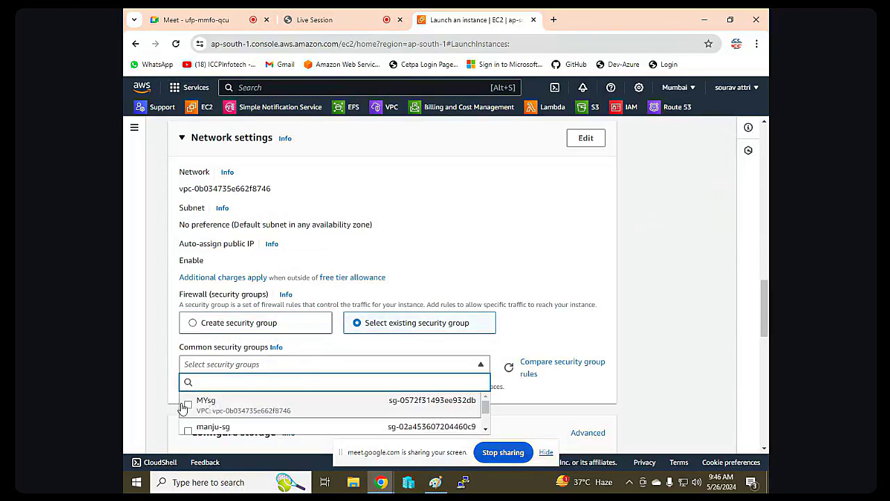
left_click(183, 406)
scroll(373, 352, "down", 3)
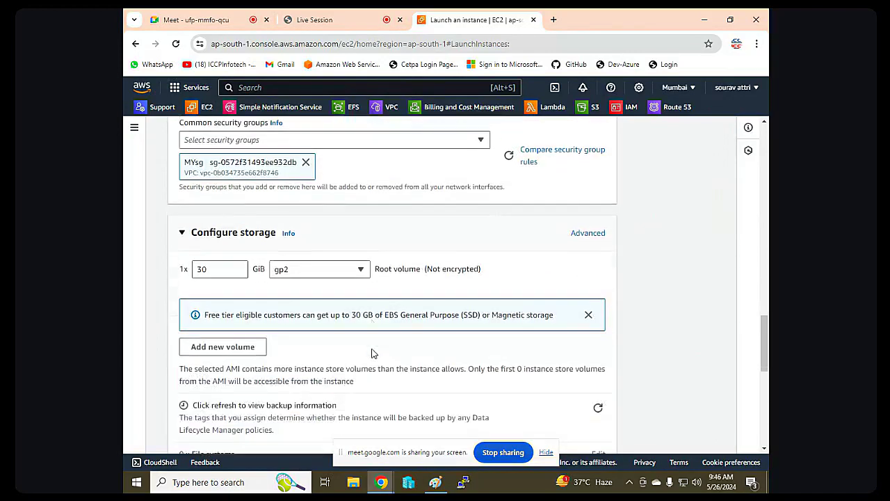
scroll(371, 354, "down", 4)
scroll(479, 425, "down", 2)
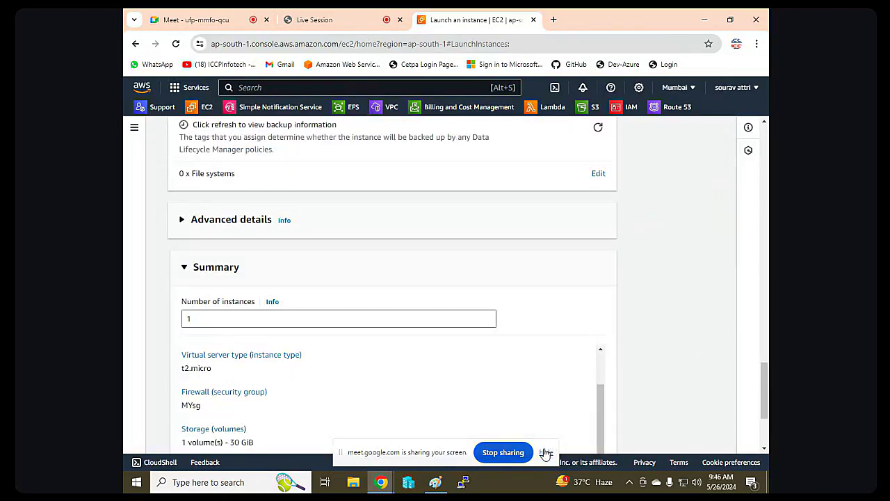
left_click(546, 453)
scroll(541, 366, "down", 3)
left_click(558, 409)
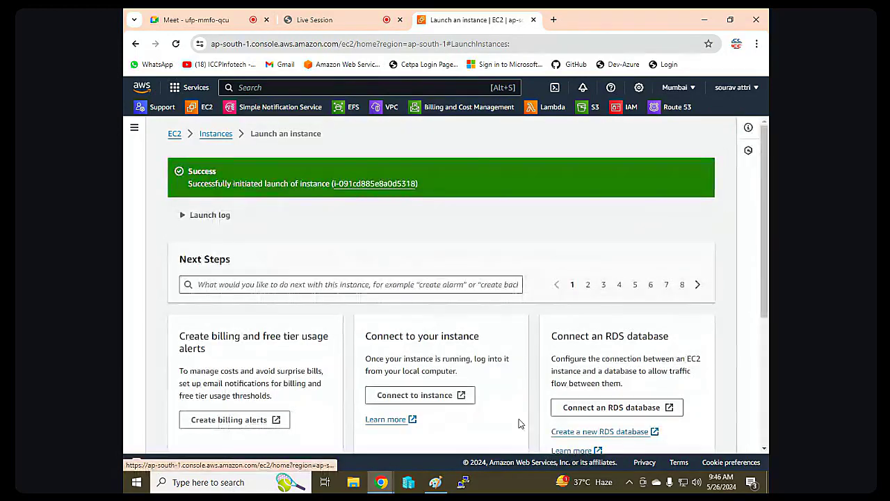
left_click(435, 482)
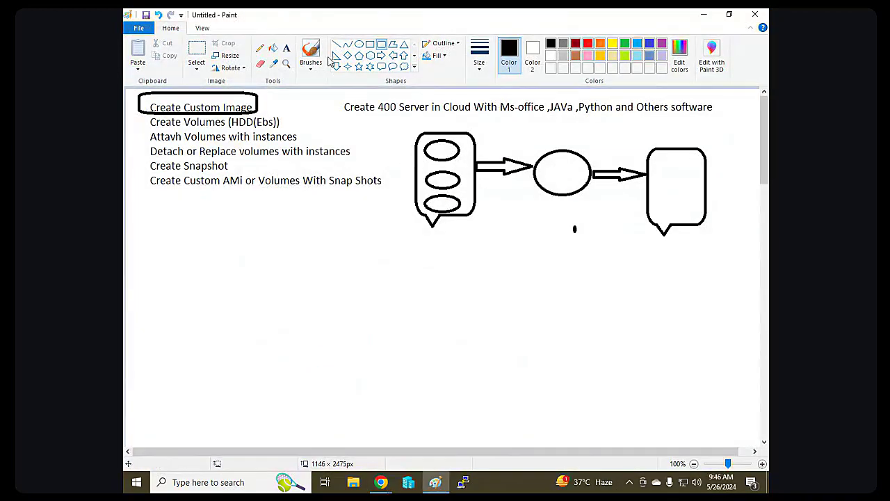
Step: Draw a small left-pointing arrow beside the first callout
left_click(393, 55)
left_click_drag(417, 160, 388, 178)
left_click(397, 204)
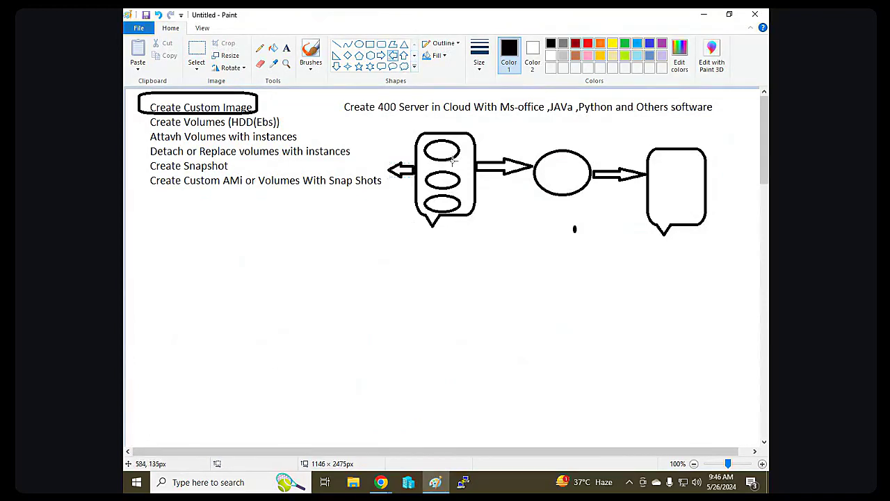
Step: Label the callout's top oval 'Java' in dark red text
left_click(285, 48)
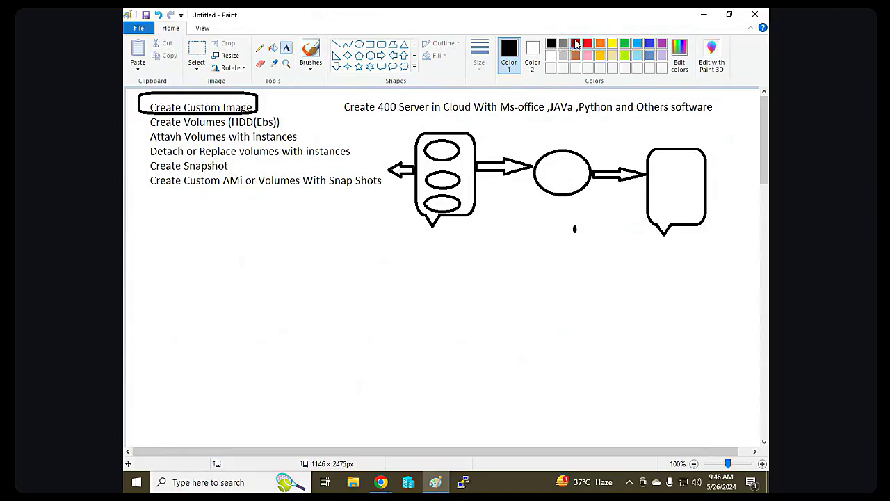
left_click(575, 43)
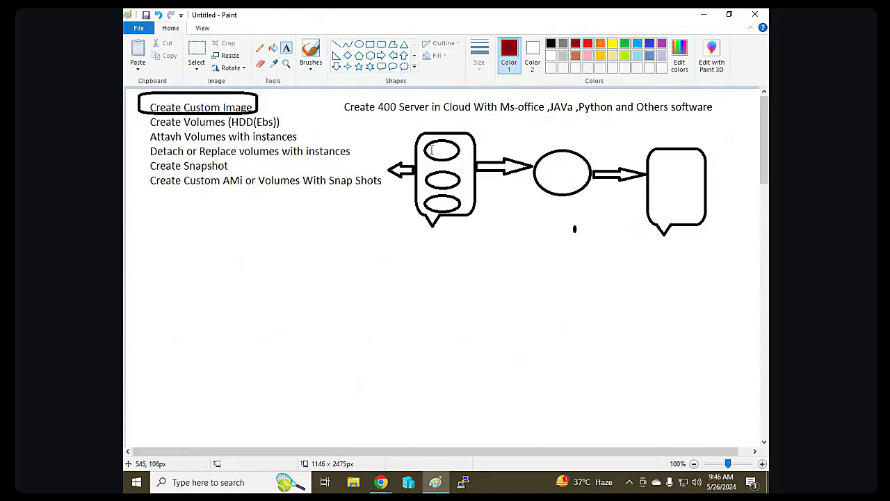
left_click(431, 150)
type("Jav")
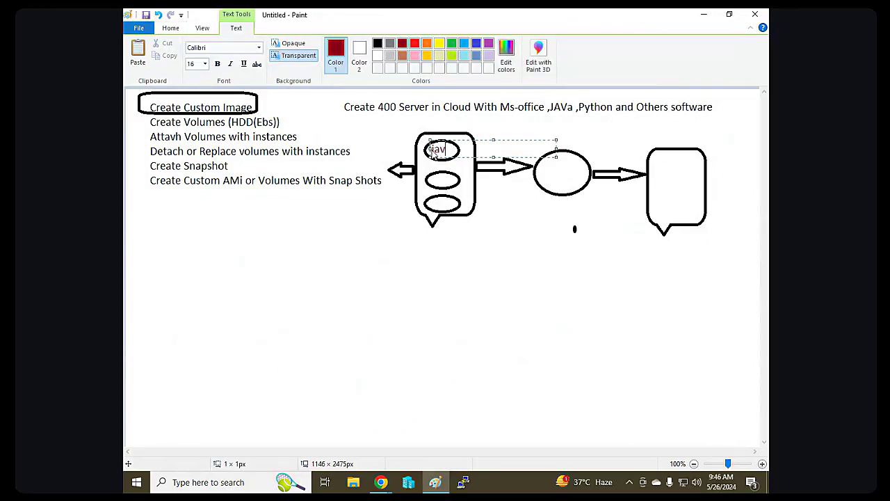
type("a  p")
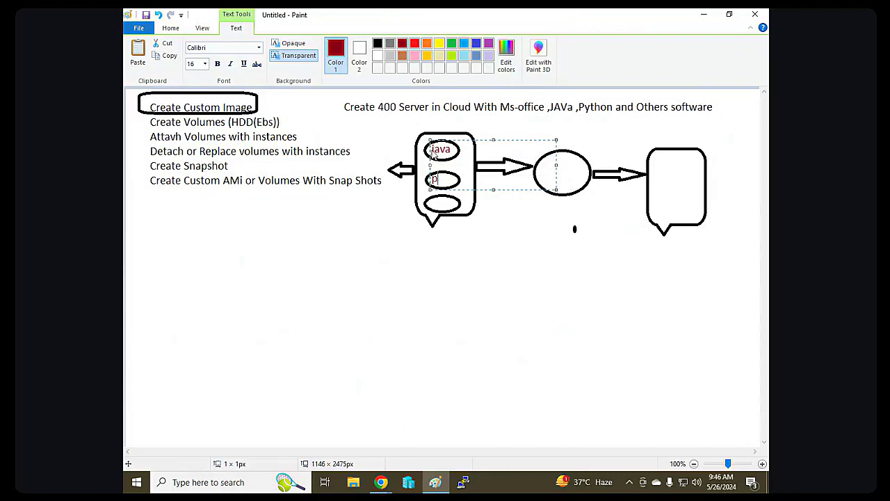
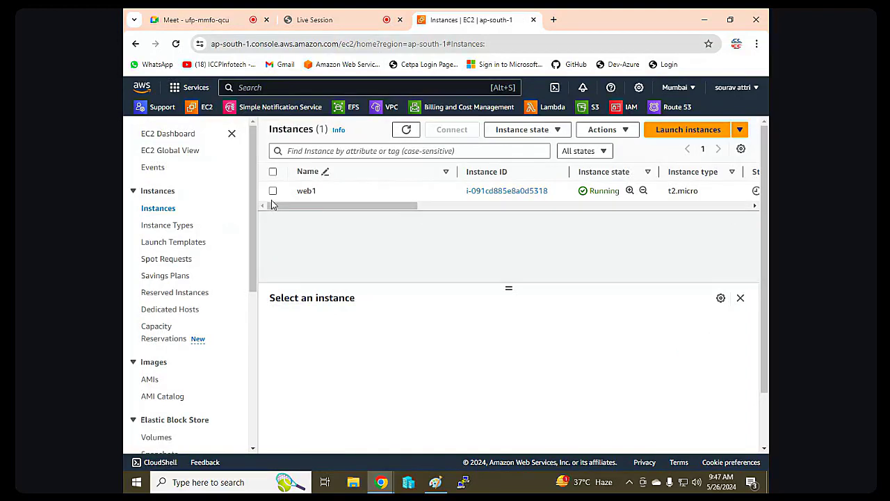
Step: Download the remote desktop file for the web1 instance from its RDP client connection options
left_click(274, 195)
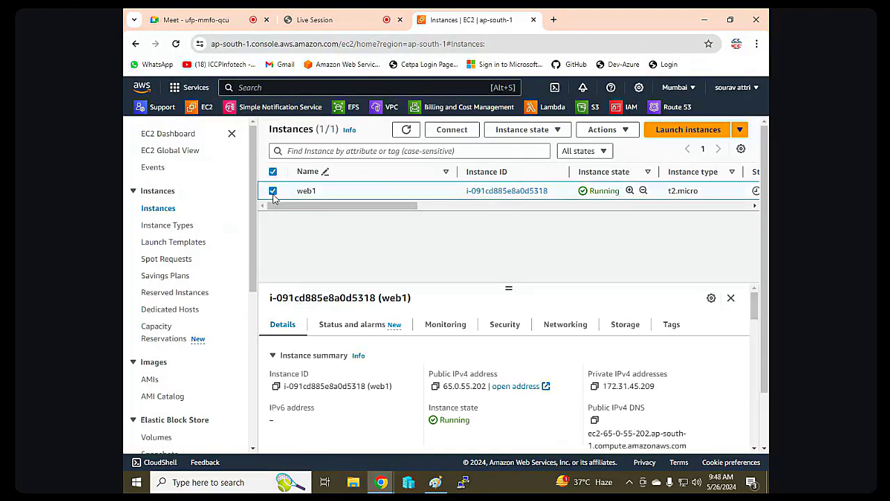
left_click(465, 135)
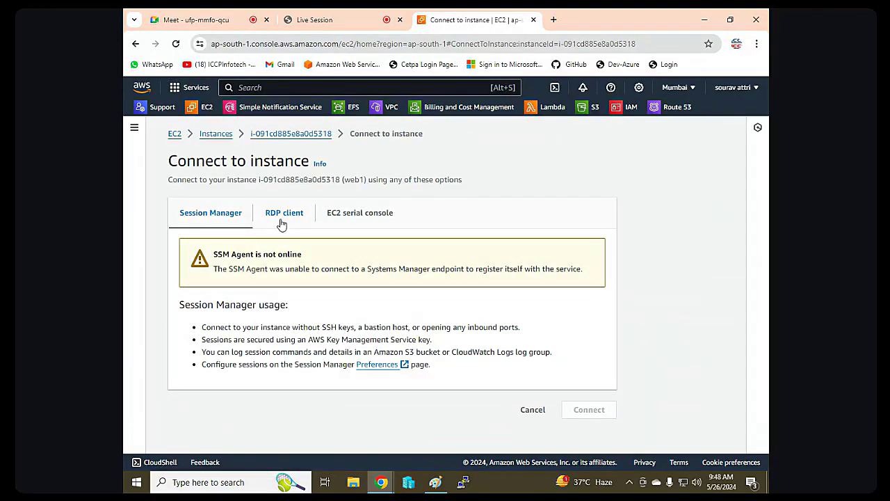
left_click(292, 214)
scroll(291, 243, "down", 3)
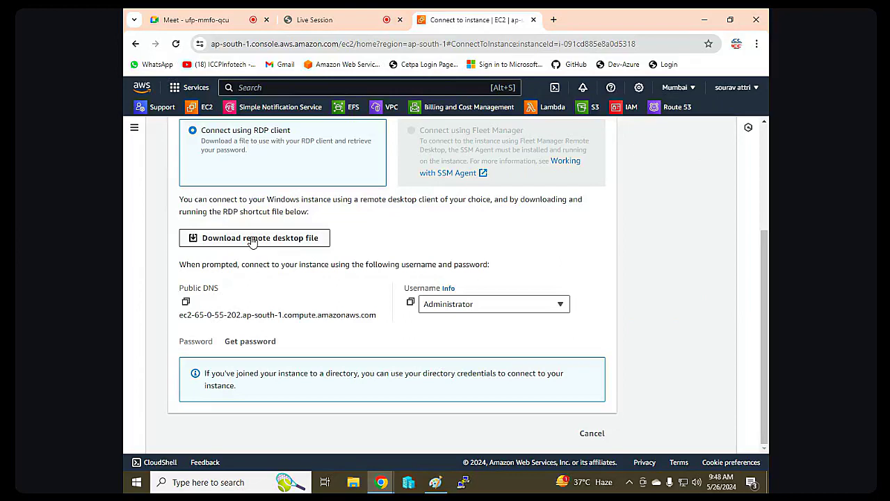
left_click(252, 240)
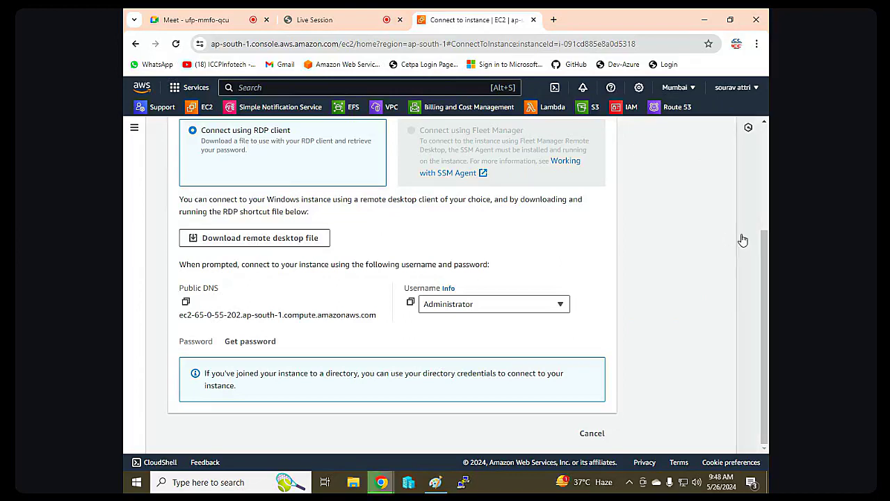
Step: Go to the Get Windows password page for web1
scroll(743, 240, "up", 3)
scroll(742, 239, "down", 3)
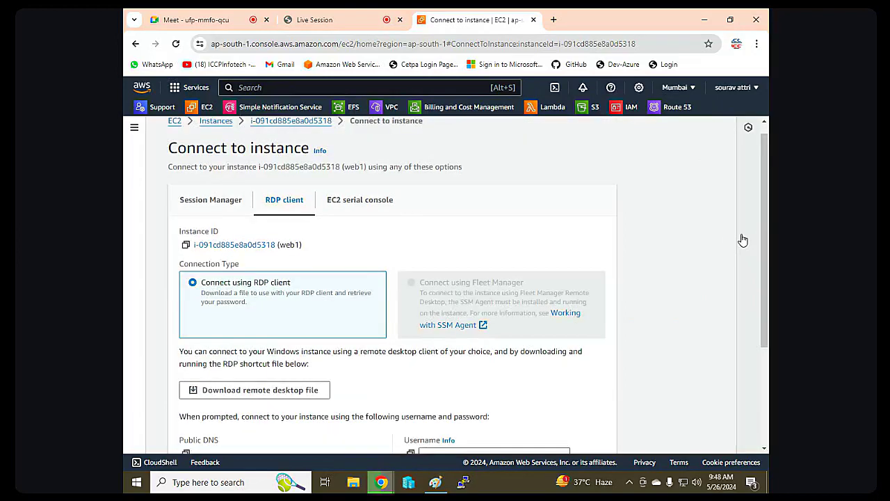
left_click(248, 342)
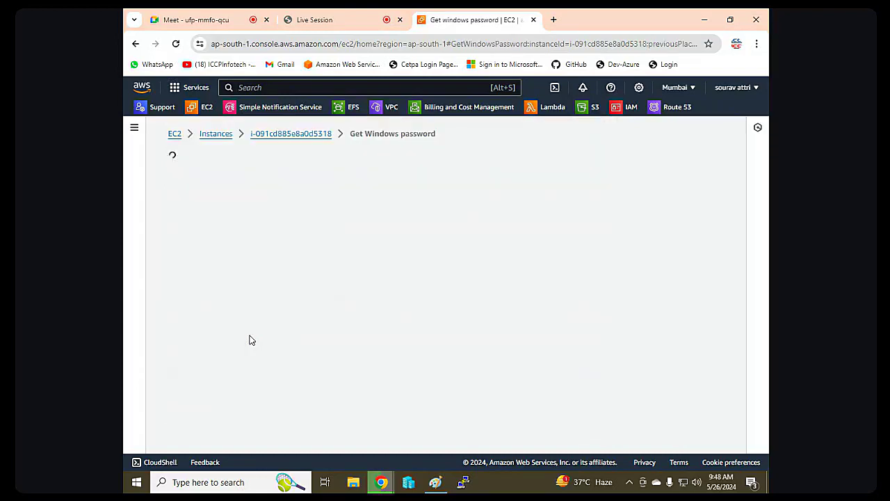
Step: Decrypt web1's administrator password with the cloudvmkey private key and copy it
left_click(276, 315)
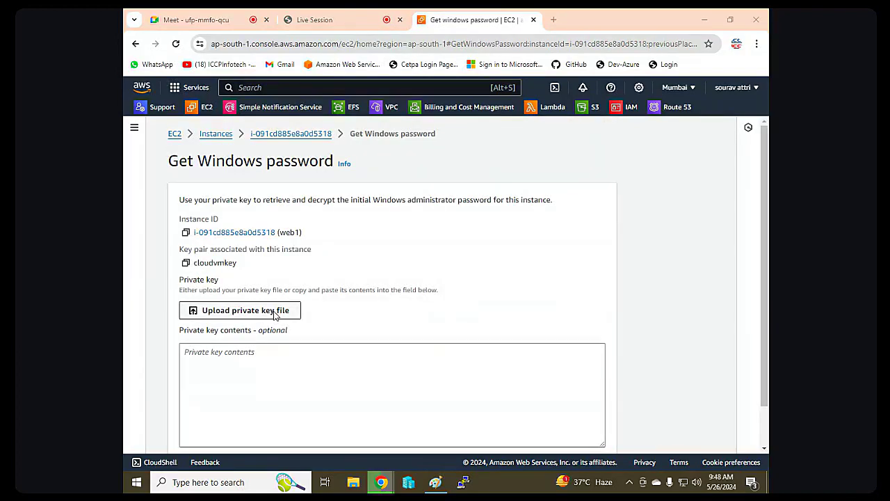
double_click(252, 114)
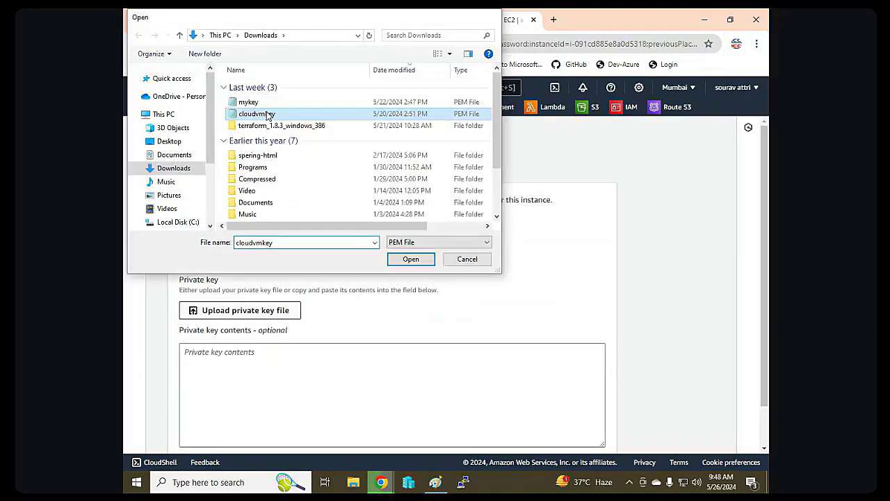
scroll(548, 389, "down", 2)
left_click(589, 433)
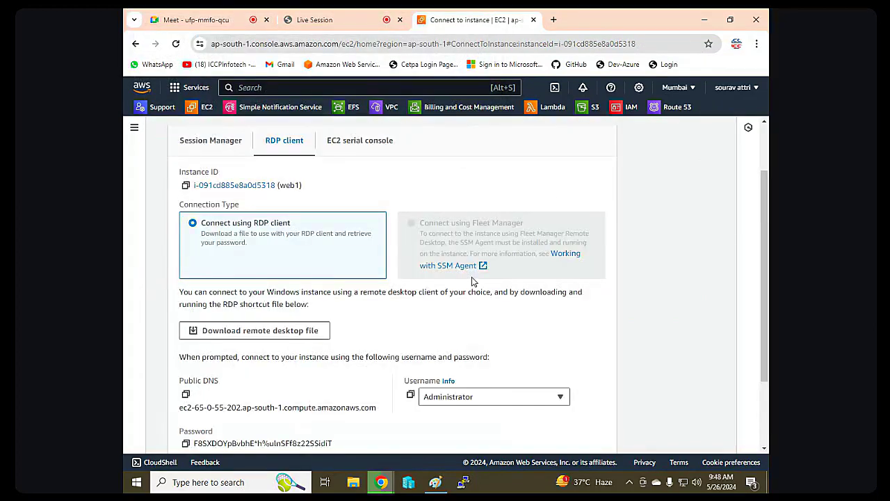
scroll(475, 285, "down", 3)
left_click(185, 345)
Step: Open the Instances list in a new browser tab and switch to it
scroll(279, 295, "up", 1)
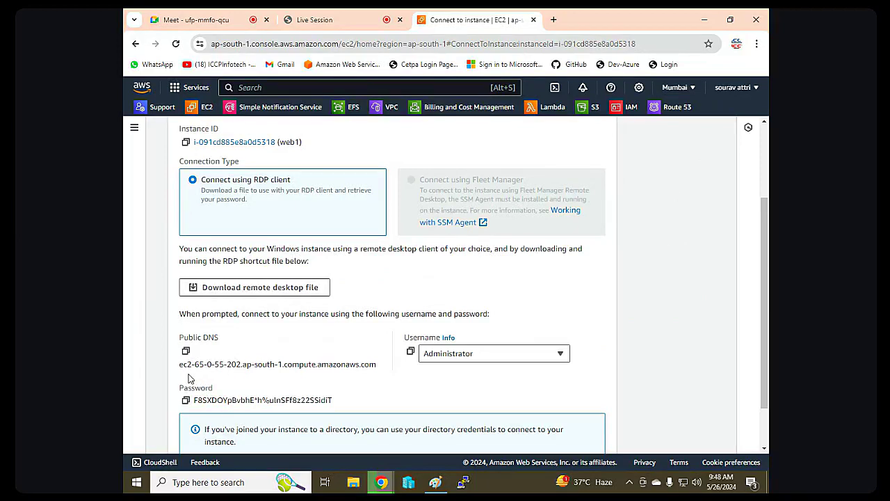
scroll(188, 377, "up", 2)
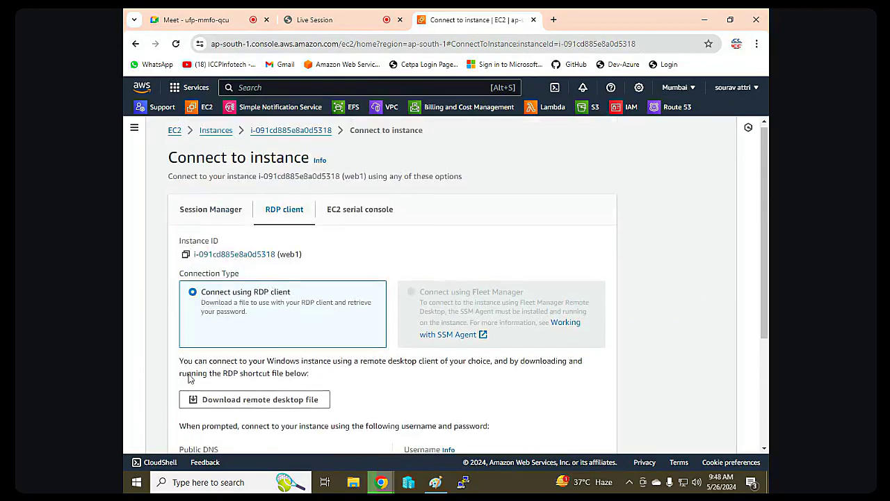
right_click(217, 132)
left_click(235, 143)
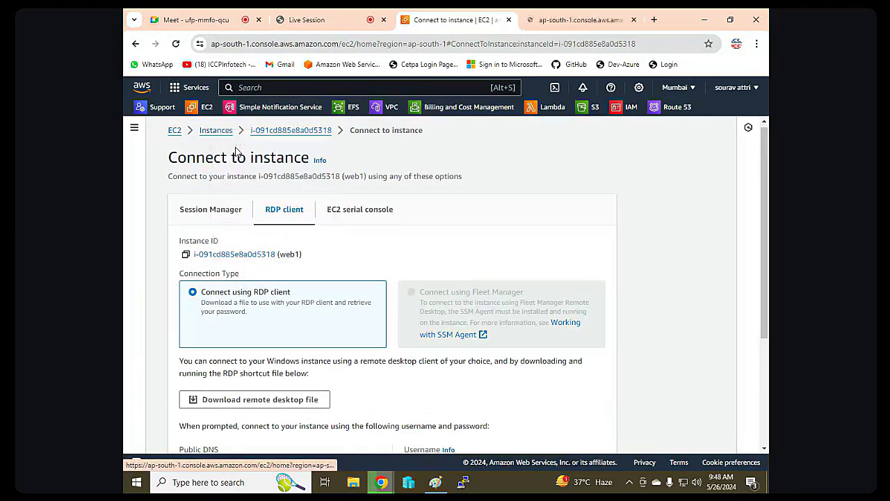
left_click(564, 21)
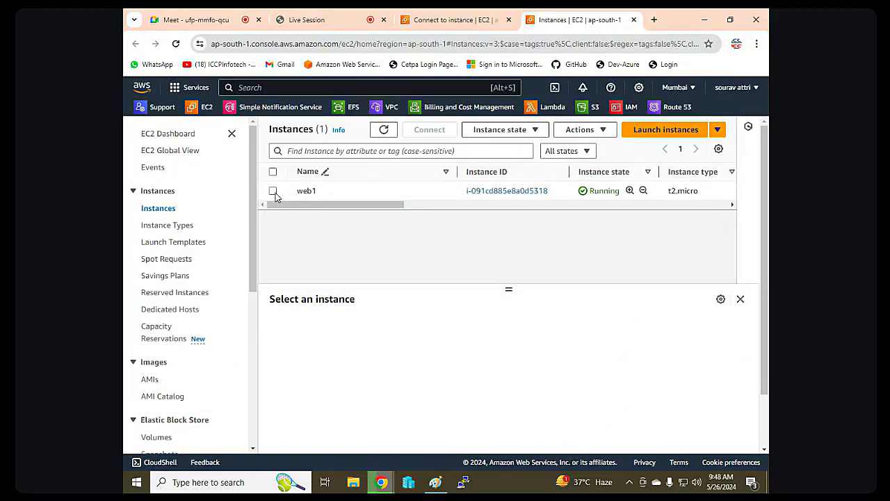
Step: Copy web1's public IP and start a Remote Desktop connection to 65.0.55.202 as administrator
left_click(274, 191)
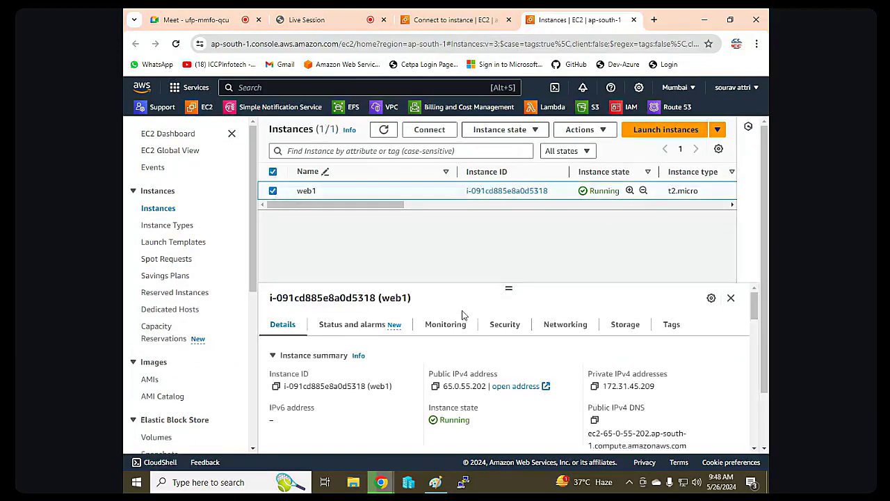
left_click(436, 387)
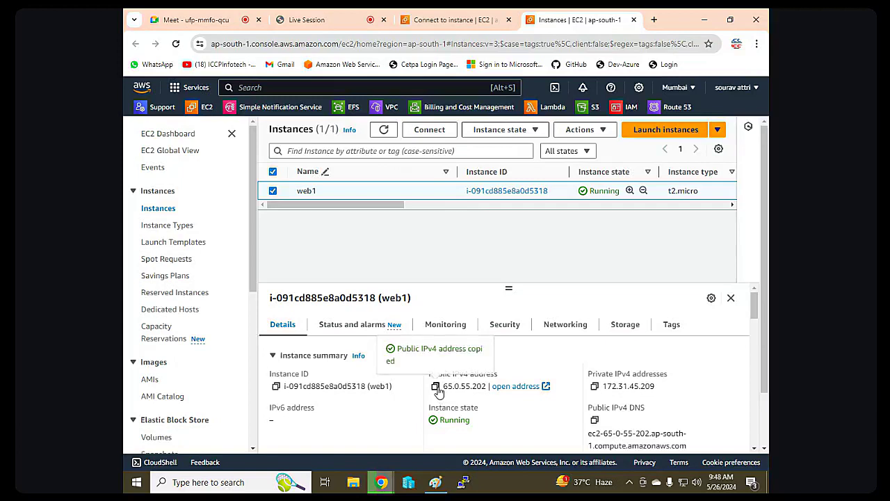
left_click(217, 482)
type("re")
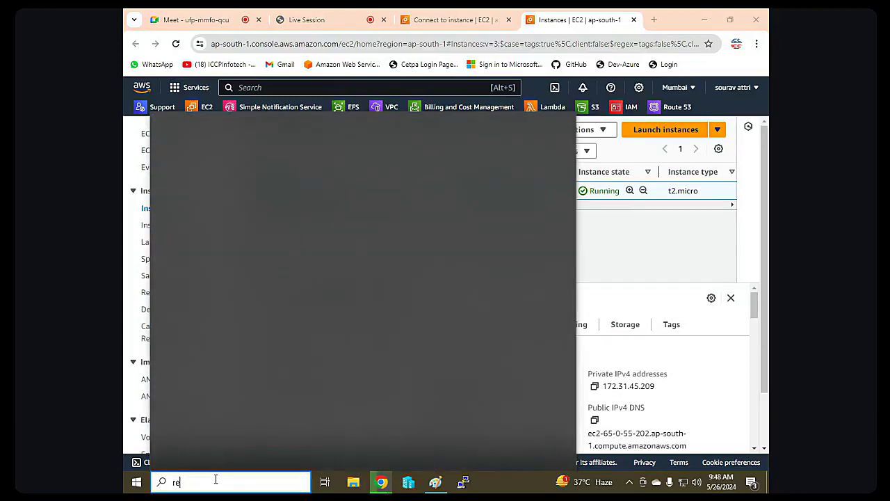
type("m")
left_click(242, 186)
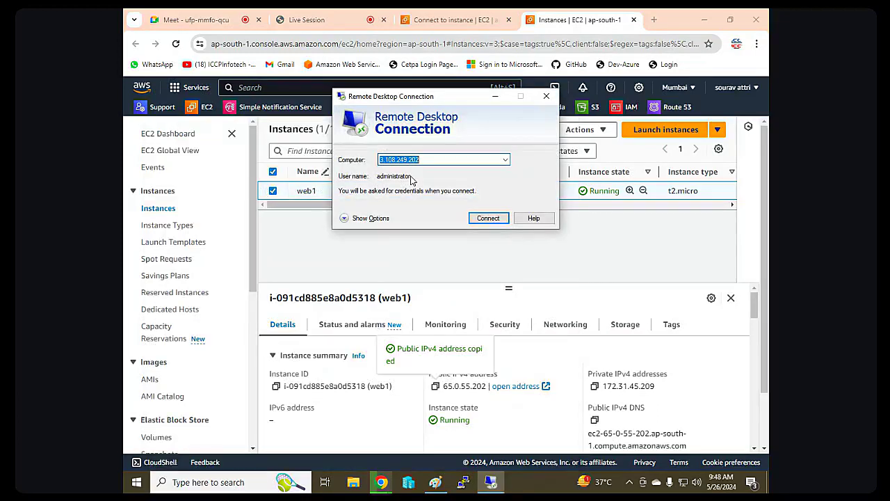
key("ctrl+v")
left_click(489, 218)
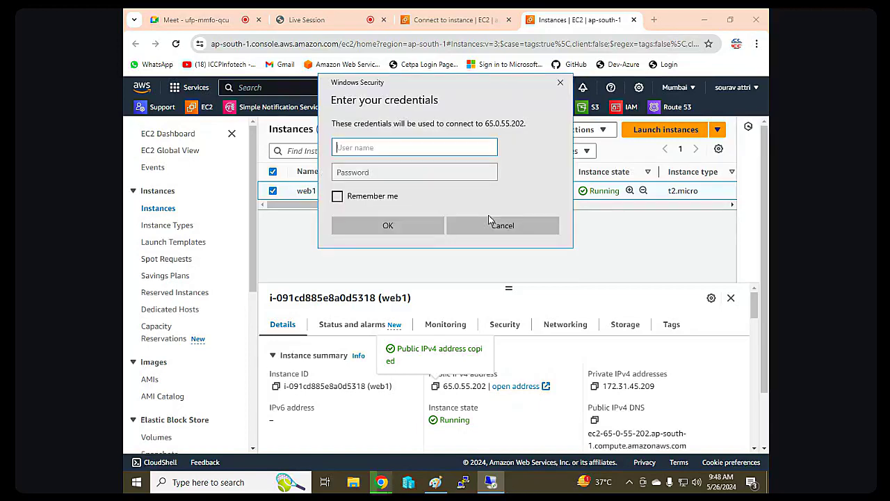
type("administrator")
Step: Paste the copied administrator password into the credentials prompt and accept the certificate warning
left_click(452, 21)
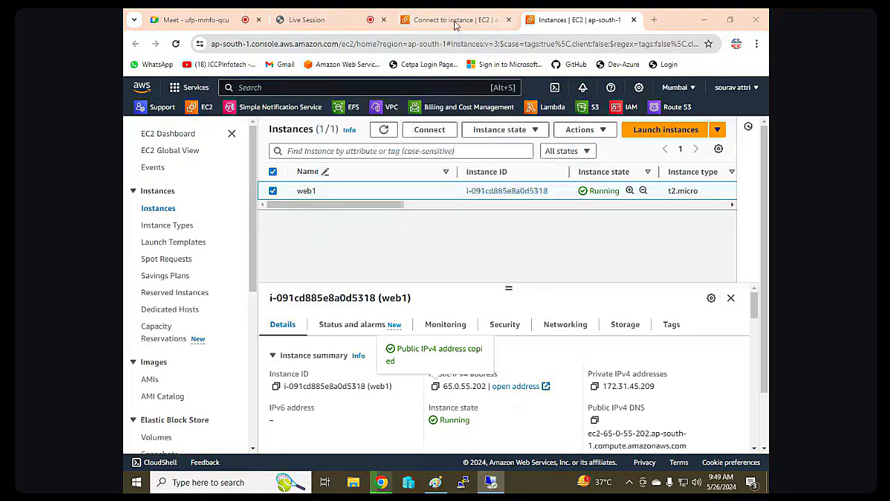
scroll(220, 359, "down", 3)
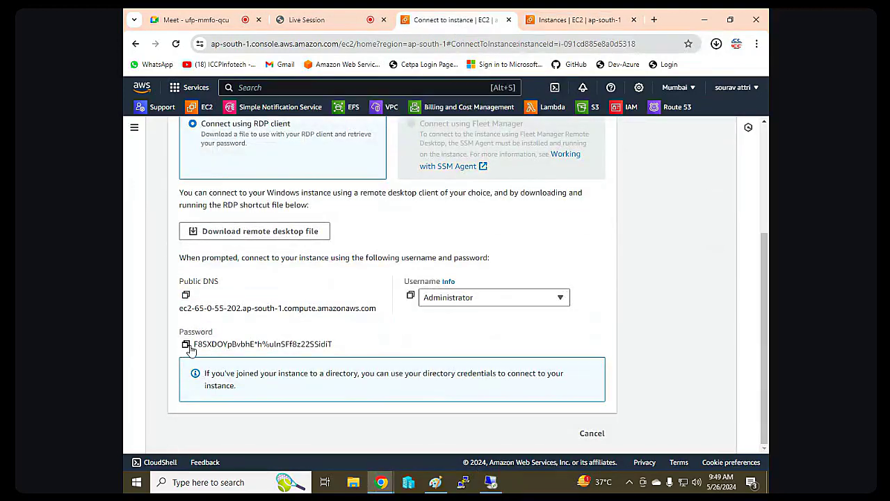
left_click(186, 344)
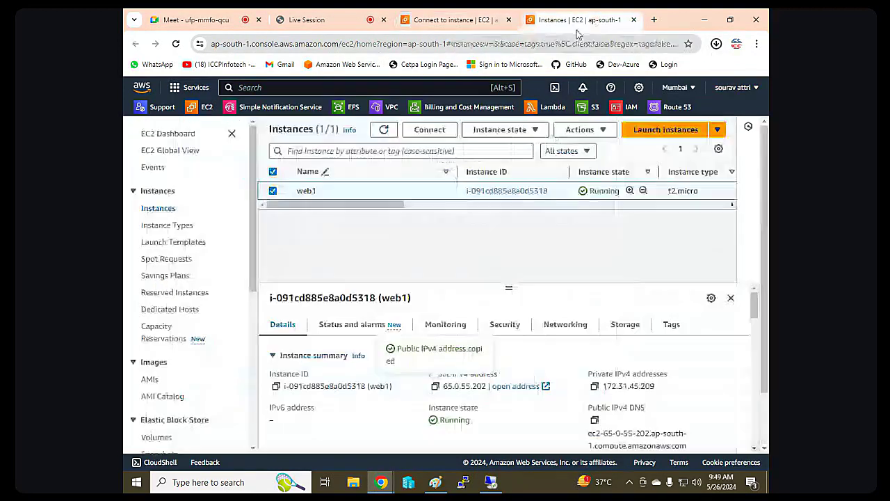
left_click(577, 20)
left_click(433, 21)
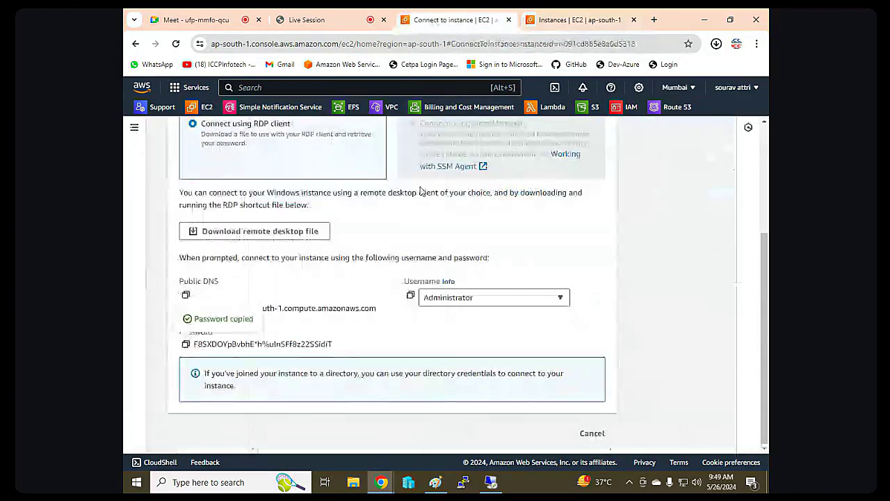
left_click(491, 482)
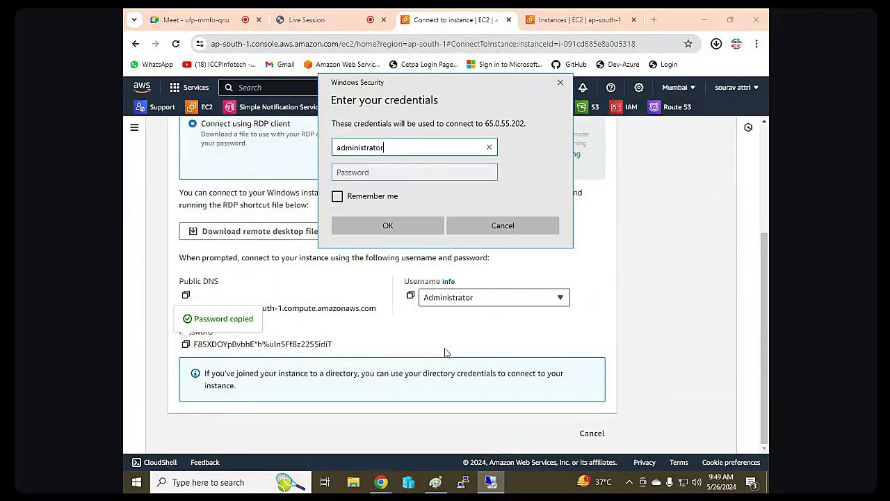
left_click(405, 173)
right_click(405, 173)
left_click(434, 183)
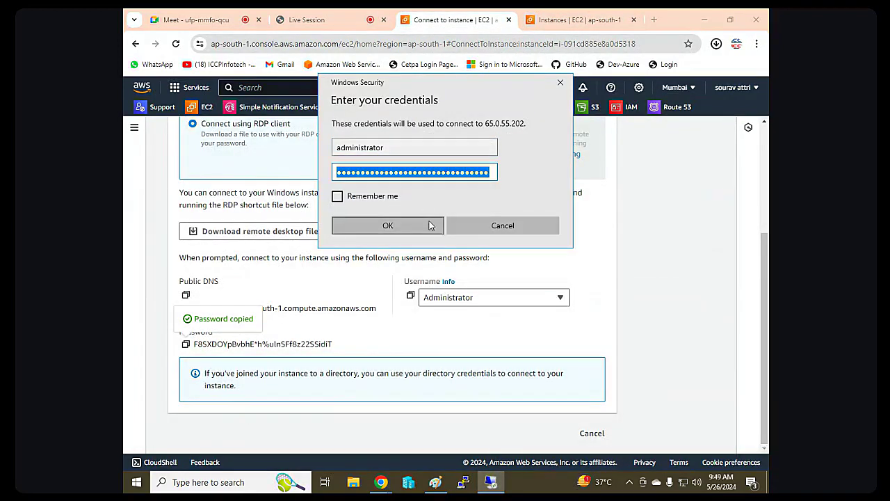
left_click(425, 226)
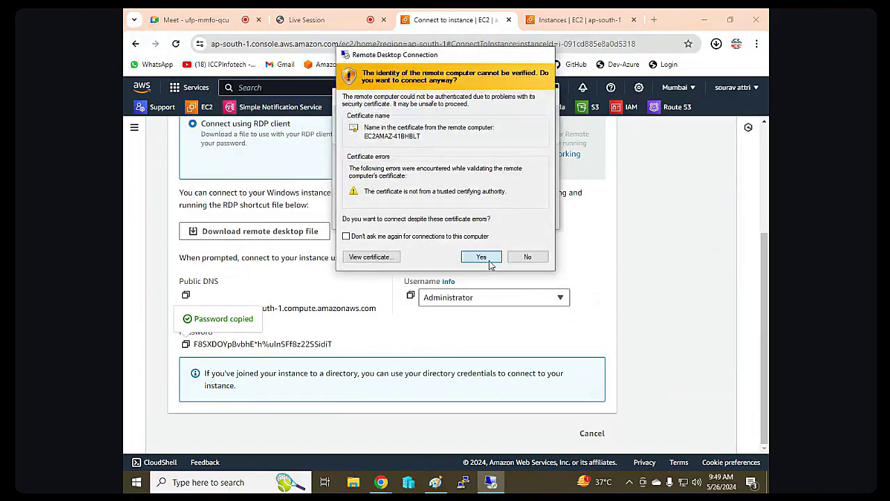
left_click(481, 257)
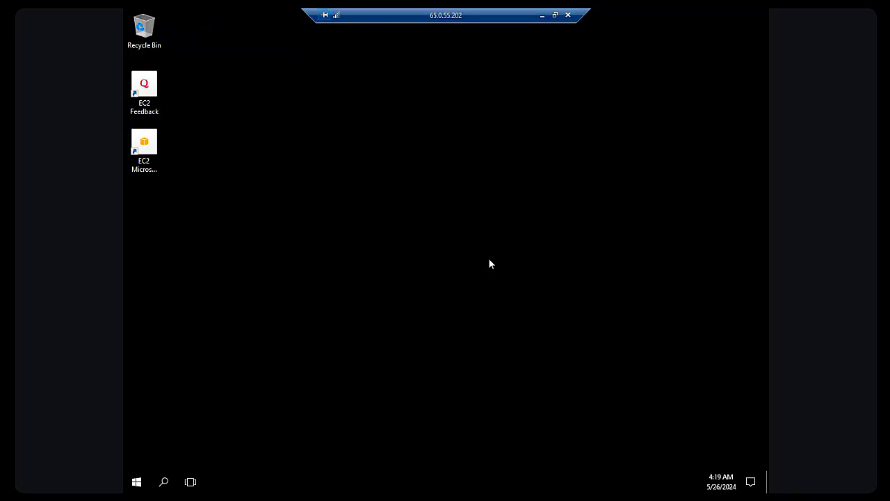
Step: Create a 'java' folder on the remote desktop, then add a second new folder
right_click(336, 141)
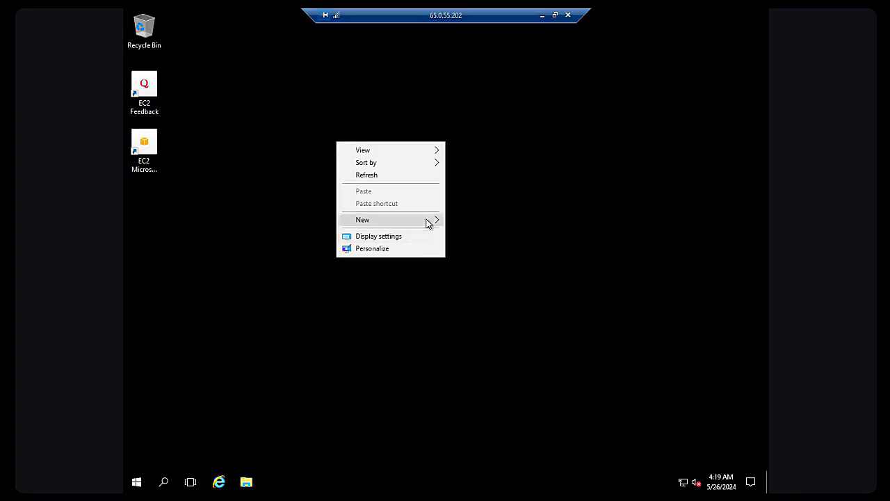
mouse_move(427, 222)
left_click(487, 221)
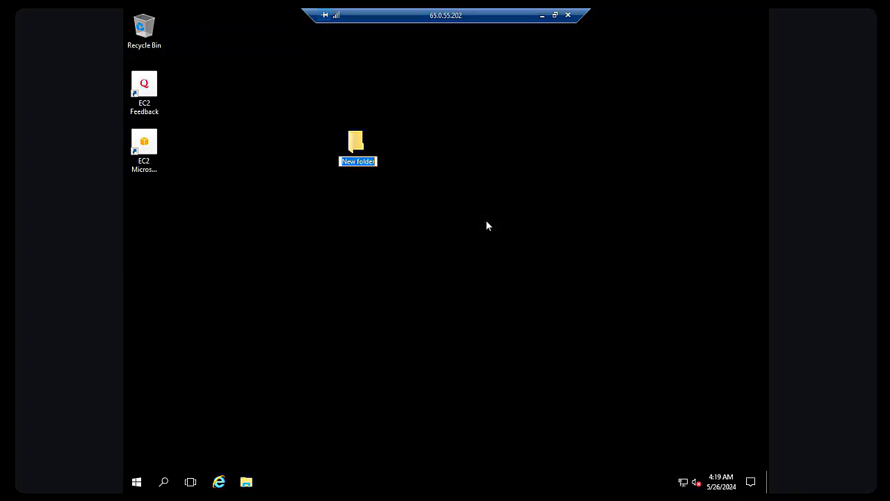
type("java")
right_click(480, 221)
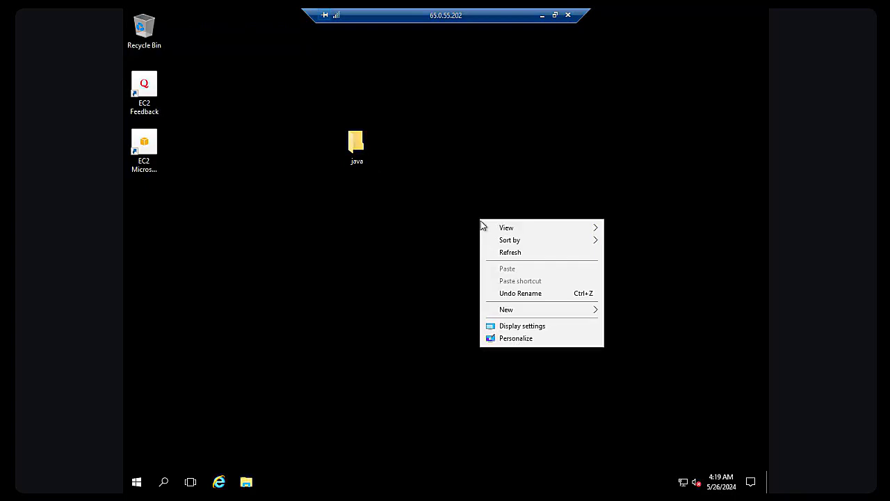
mouse_move(523, 311)
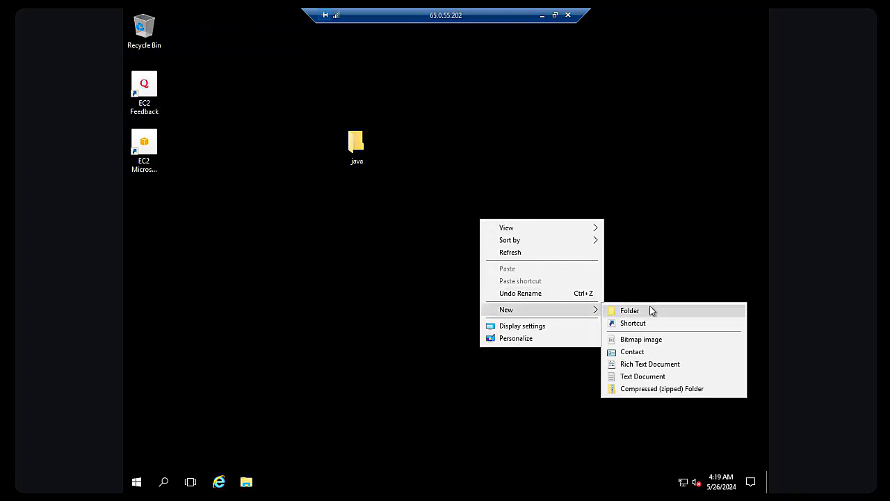
left_click(649, 310)
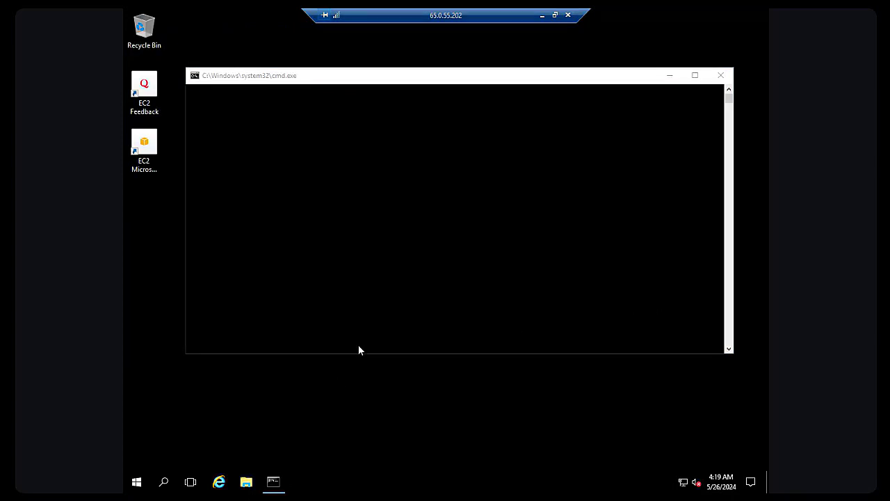
Step: Create a third folder named 'sql' and rename the remaining new folder to 'php'
right_click(330, 303)
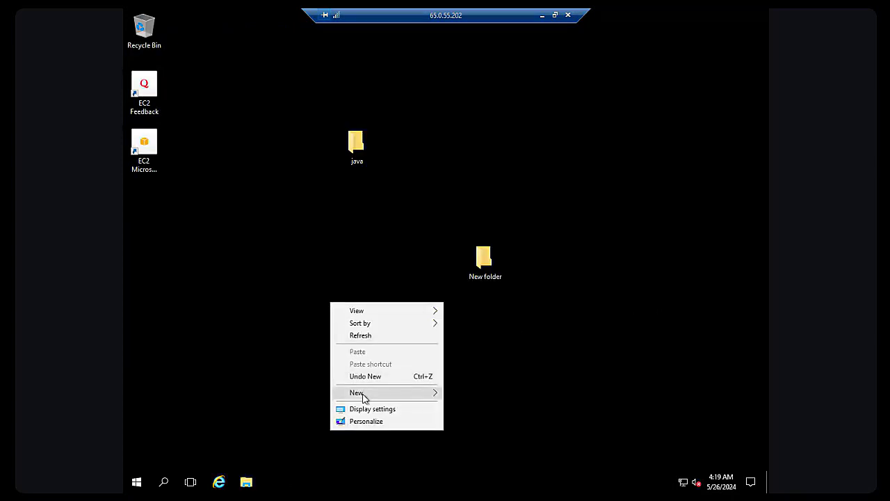
mouse_move(363, 397)
left_click(472, 394)
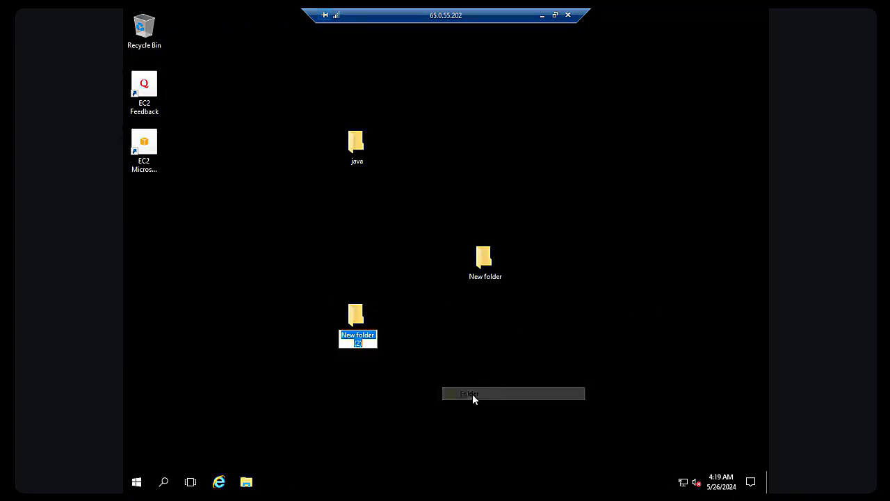
type("sql")
key("Return")
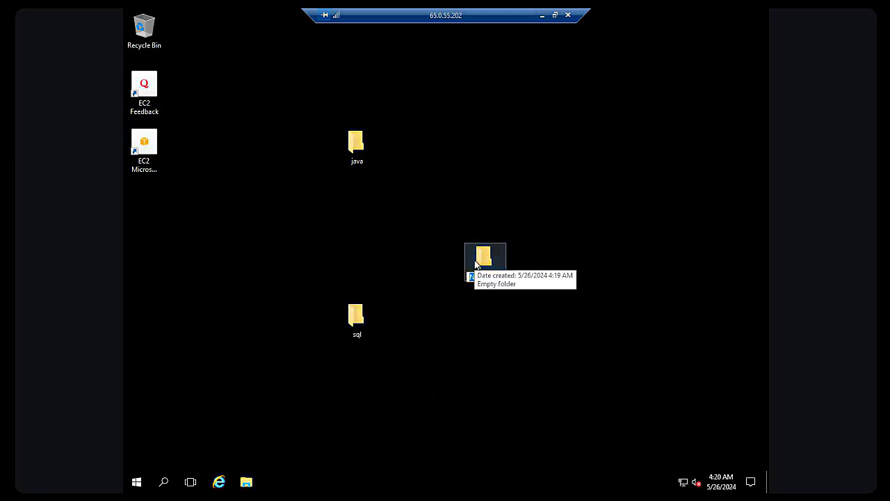
key("F2")
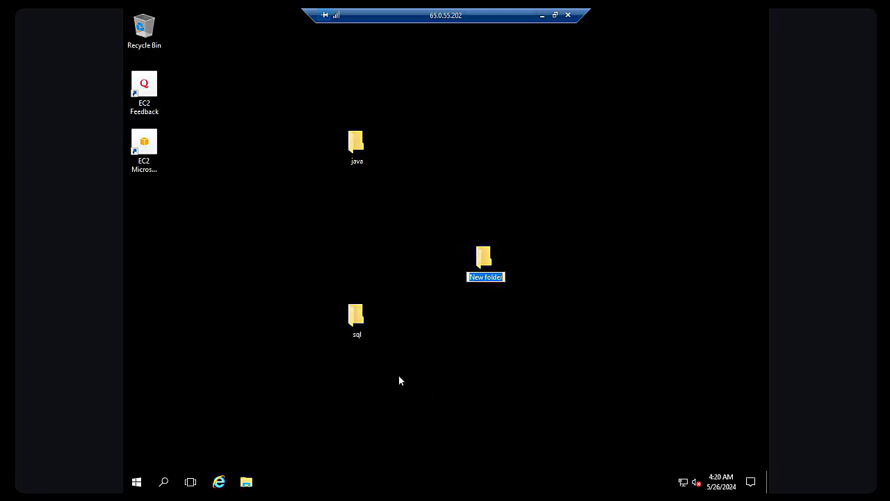
type("php")
key("Return")
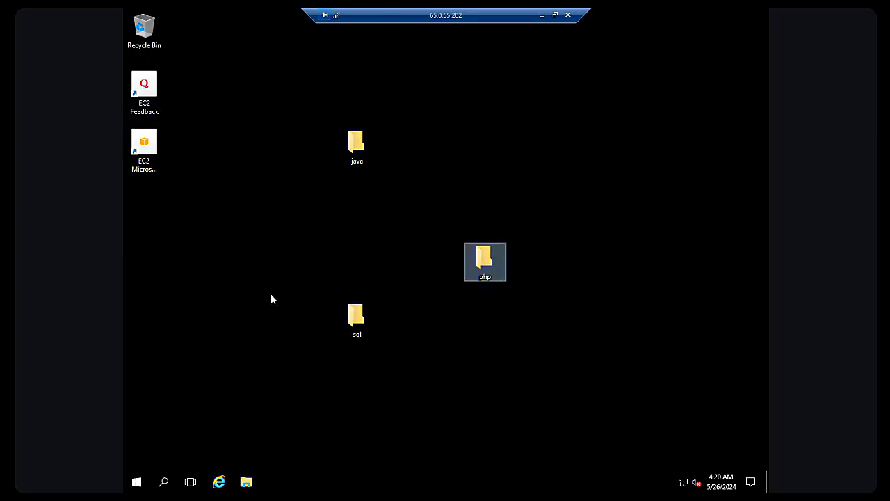
left_click(264, 296)
Step: Launch a Command Prompt via Win+R 'cmd' and begin typing 'net us'
key("super+r")
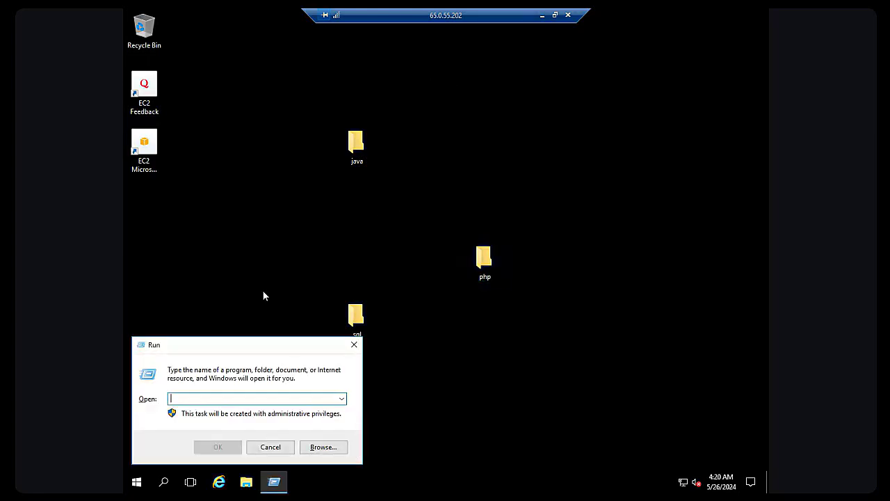
key("Return")
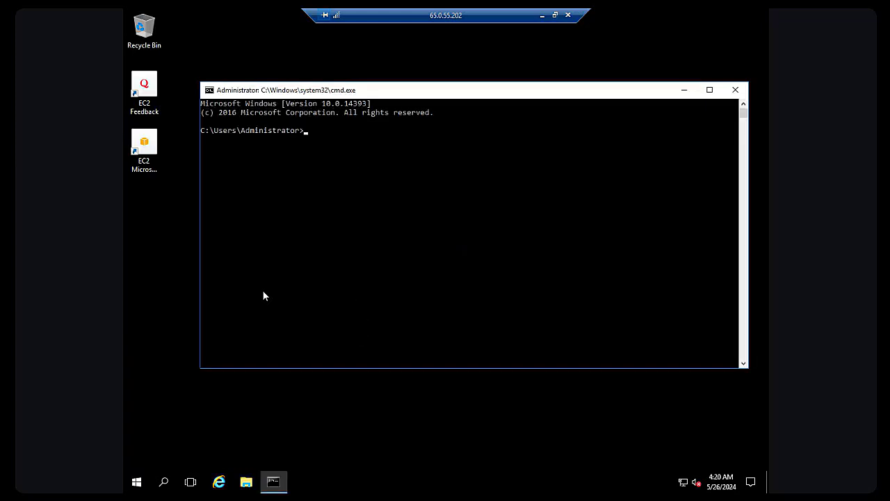
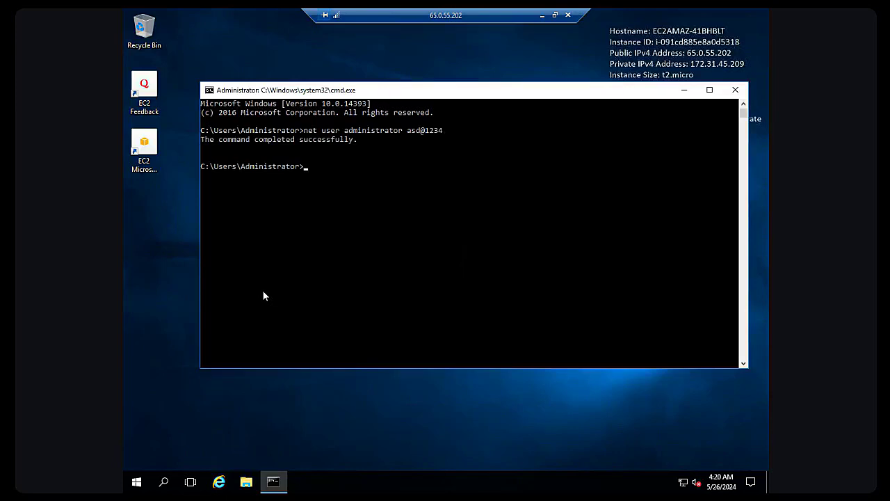
Step: Minimize the command prompt and disconnect from the remote server's Remote Desktop session
left_click(684, 90)
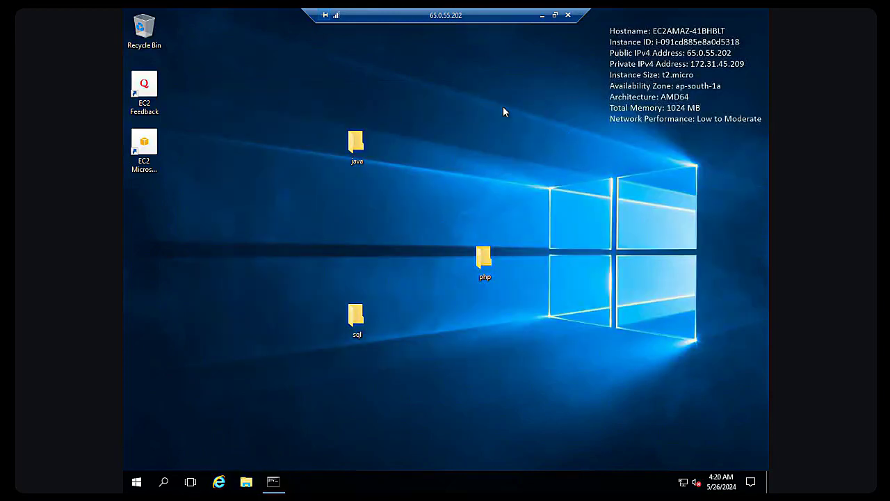
left_click(567, 15)
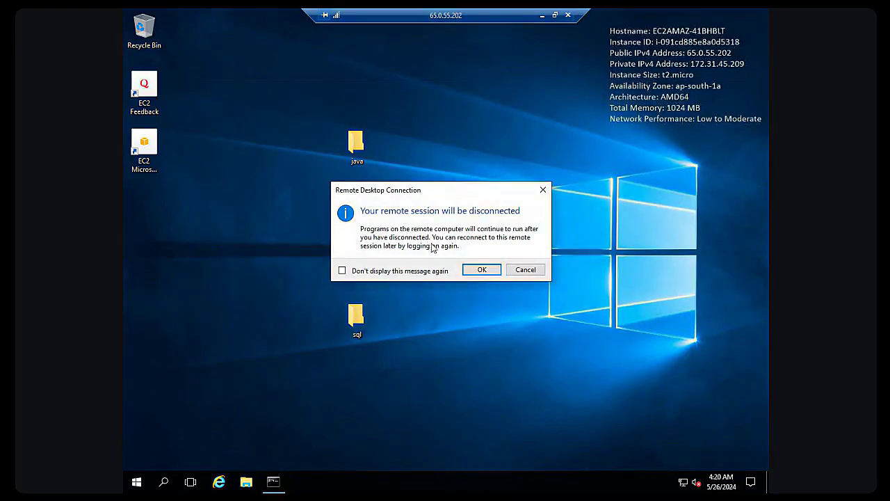
left_click(480, 271)
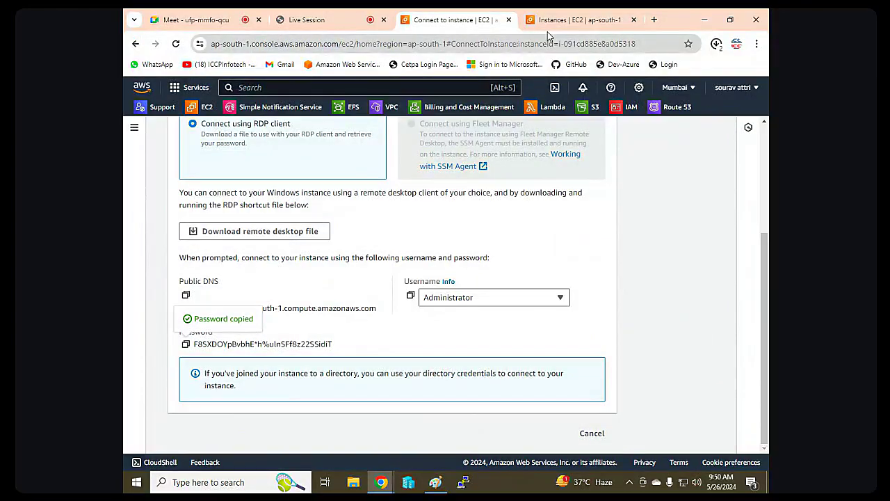
Step: Switch through the class session and meeting tabs back to the EC2 console
left_click(311, 22)
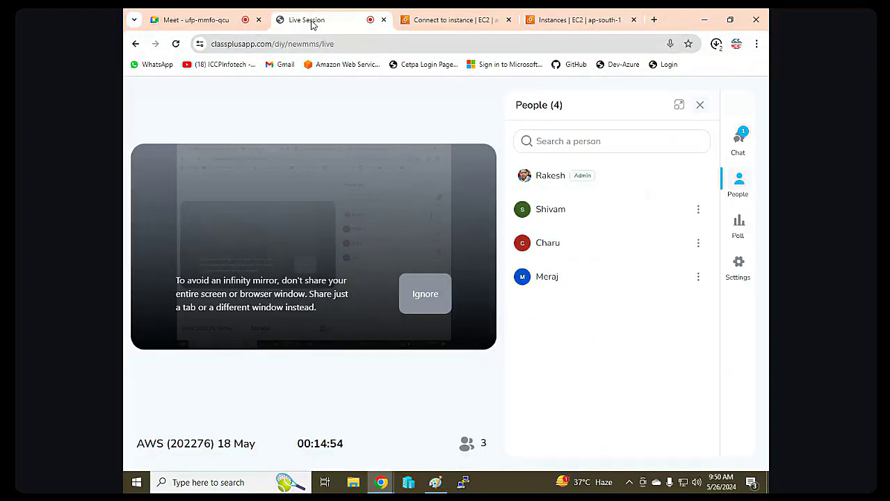
left_click(198, 21)
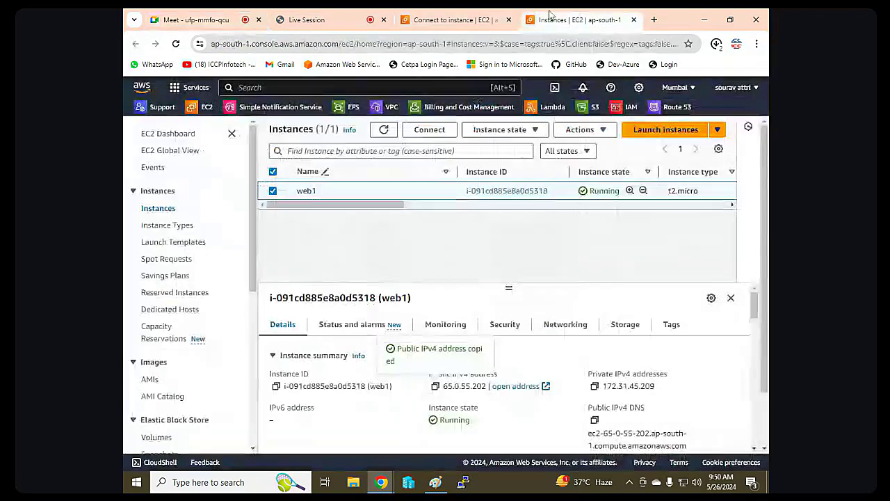
left_click(577, 20)
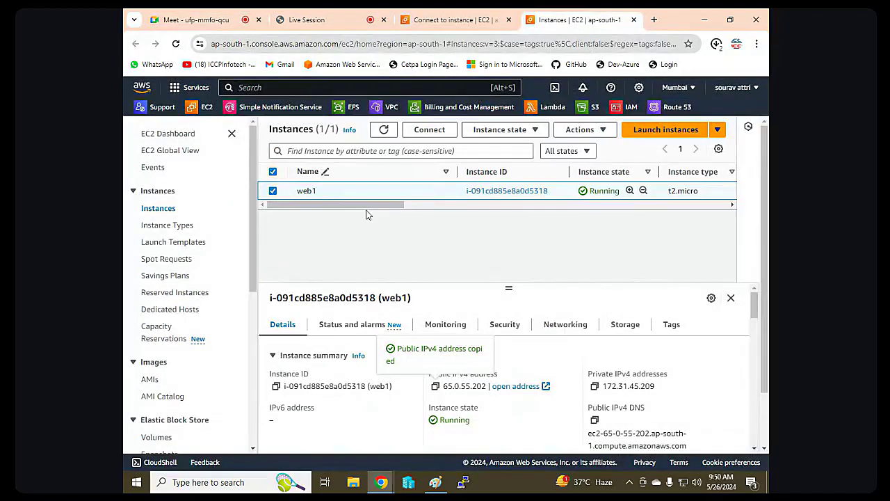
Step: Review the myweb1-custom-ami image in the AMIs list, then return to Instances
scroll(187, 275, "down", 1)
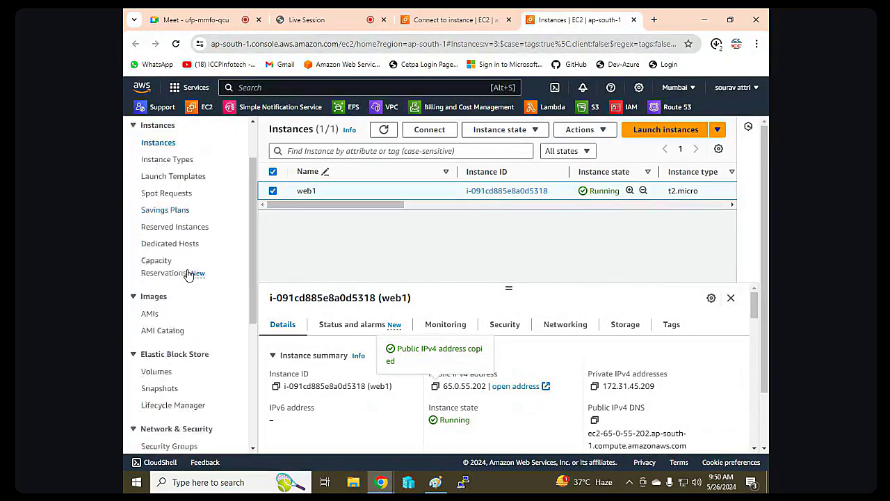
scroll(188, 275, "down", 1)
left_click(149, 269)
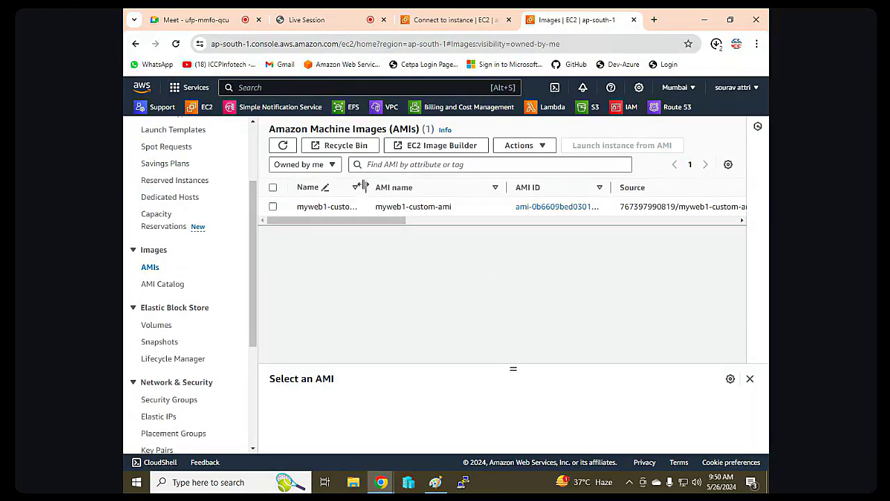
left_click_drag(366, 187, 408, 187)
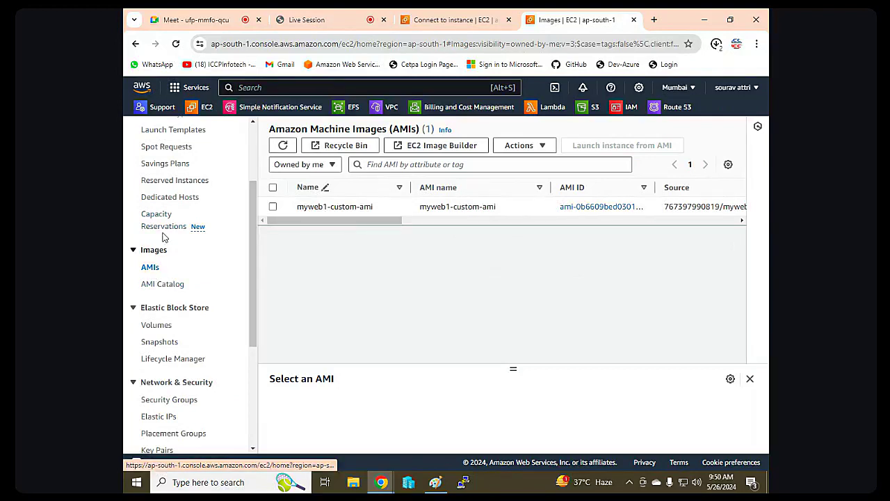
scroll(180, 178, "up", 3)
left_click(158, 209)
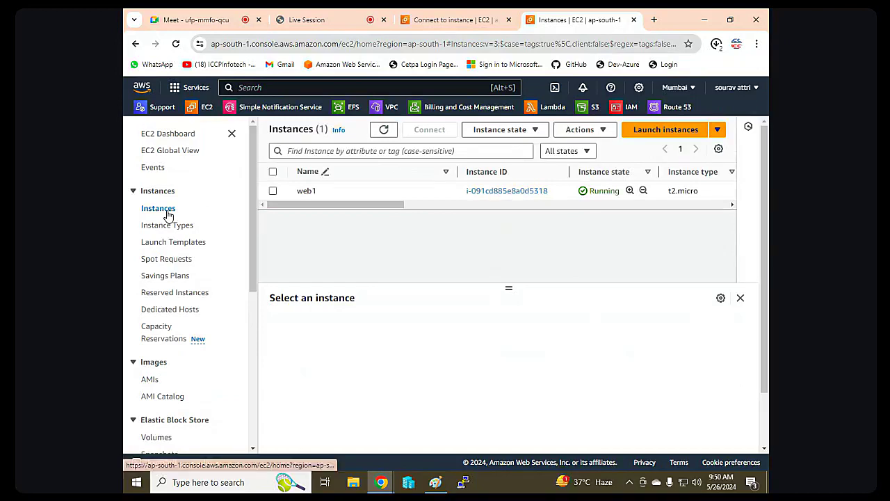
Step: Start creating an image from web1 and name it myserver-ami
left_click(273, 191)
left_click(605, 131)
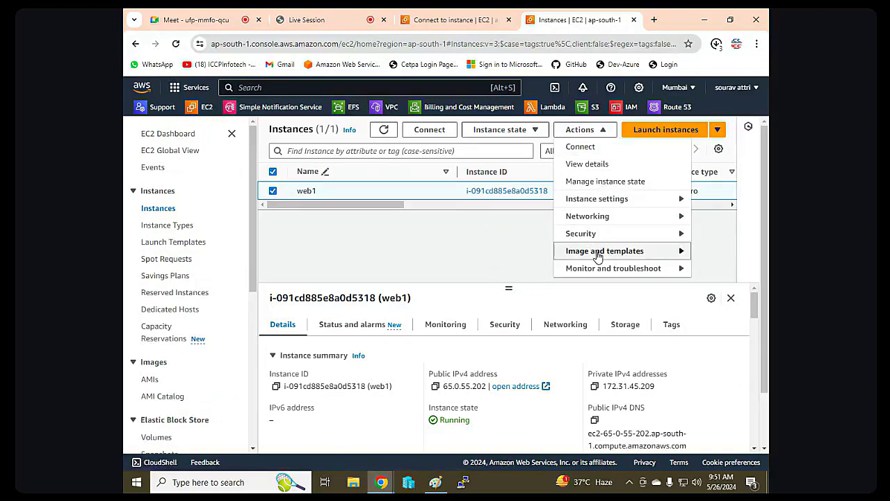
mouse_move(597, 256)
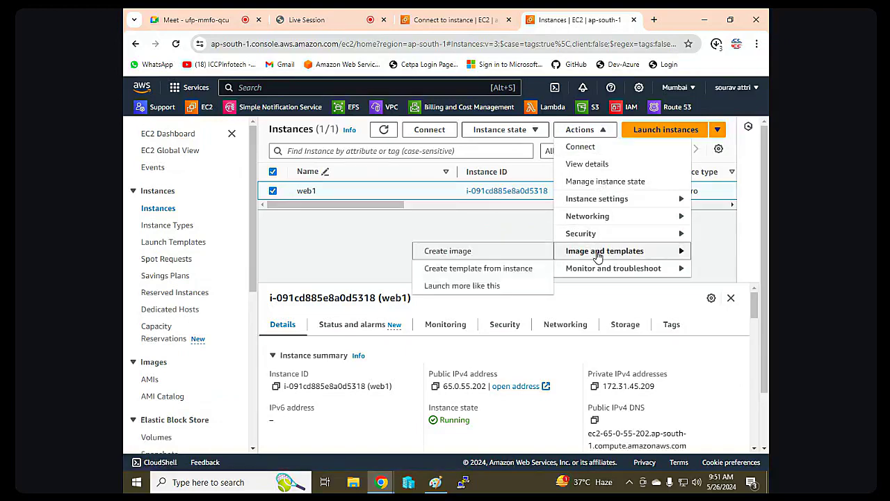
left_click(443, 256)
left_click(235, 267)
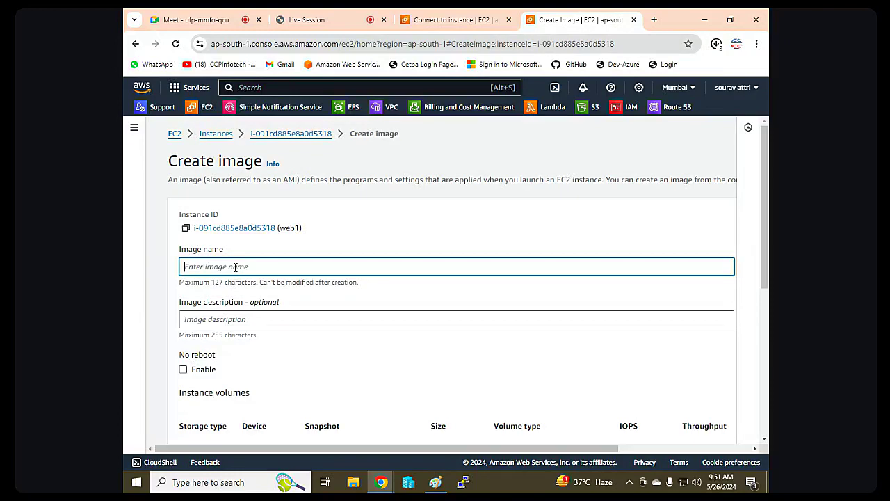
type("myserver-ami")
left_click_drag(243, 270, 125, 270)
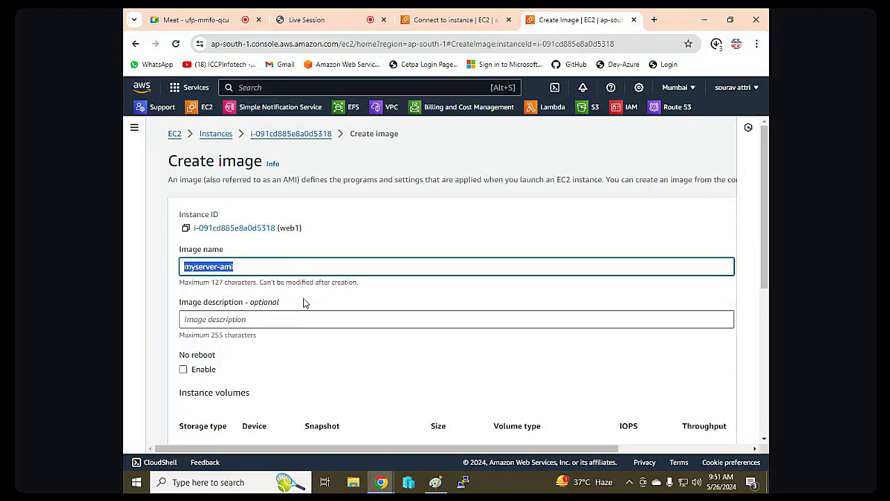
Step: Add an extra 80 GiB volume to the image, then remove it again
scroll(304, 302, "down", 3)
left_click(234, 218)
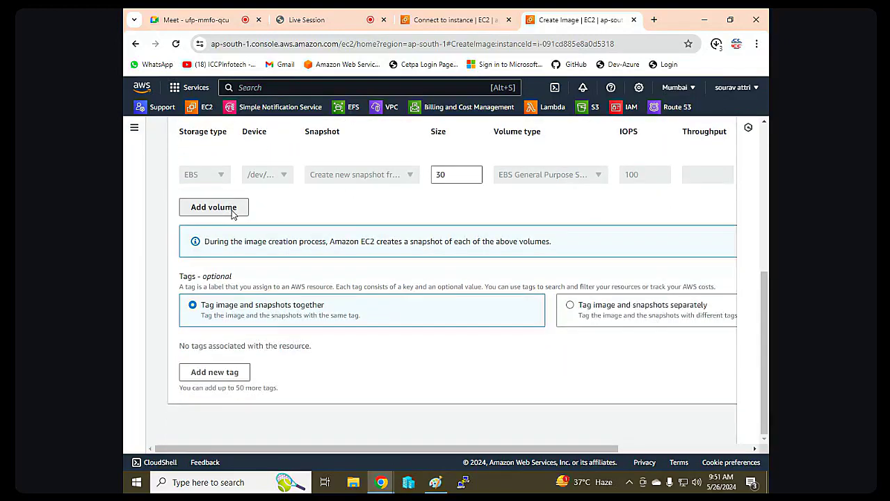
scroll(576, 218, "up", 2)
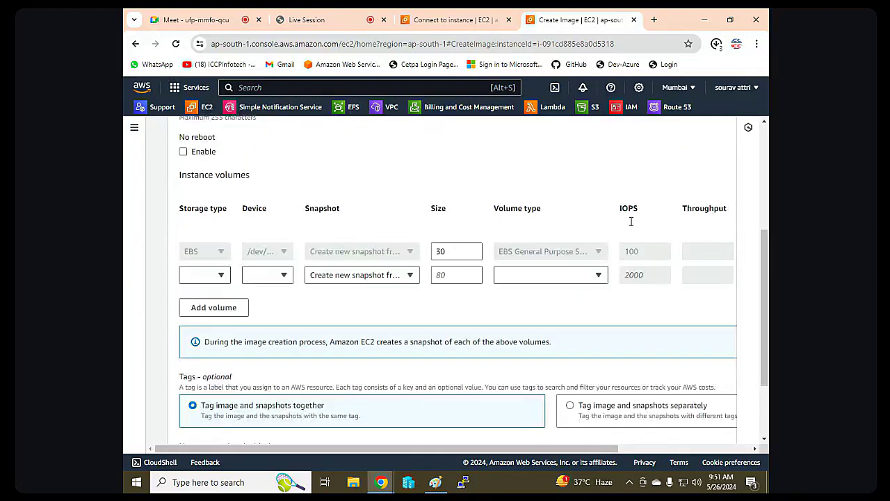
scroll(286, 349, "down", 2)
scroll(453, 330, "up", 3)
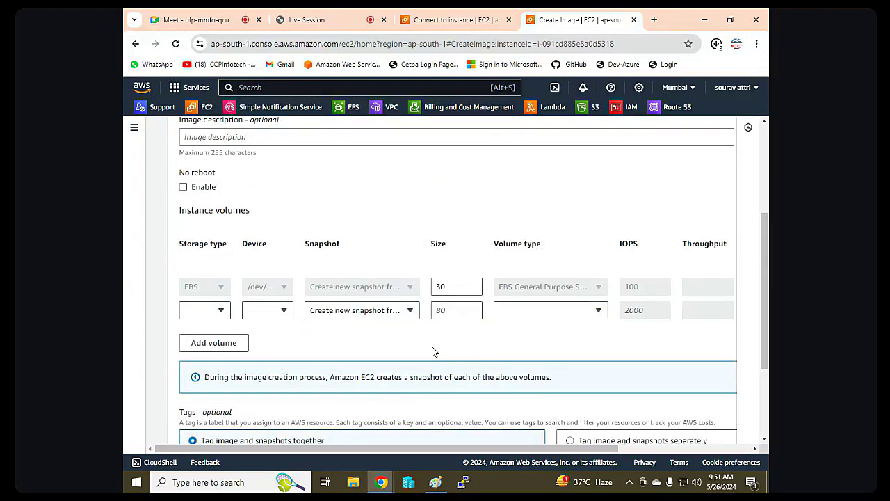
scroll(431, 351, "down", 4)
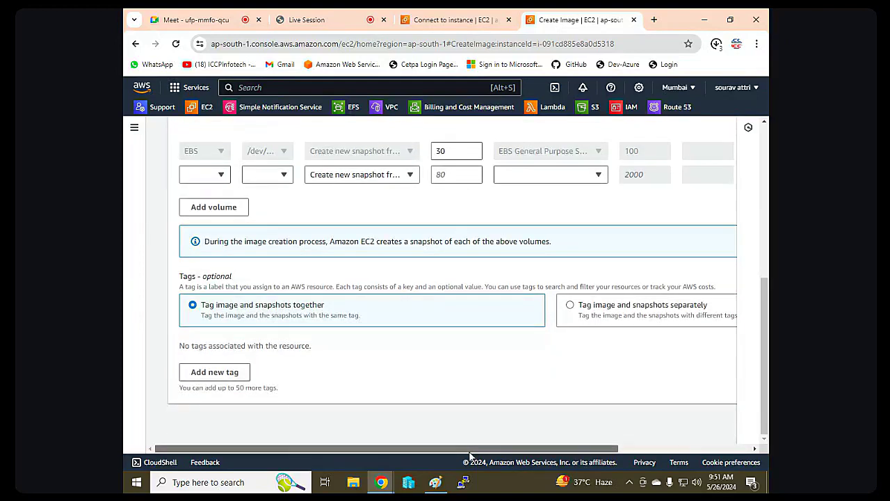
left_click_drag(470, 453, 635, 438)
left_click(702, 172)
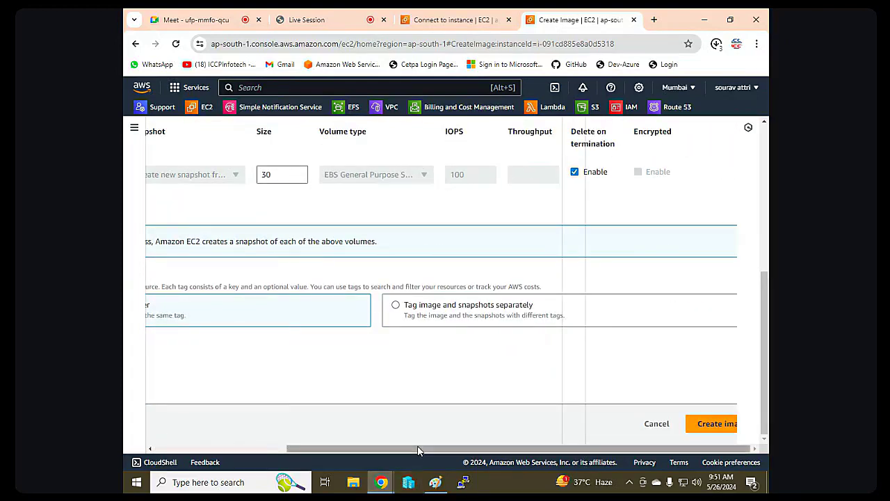
left_click_drag(417, 451, 231, 402)
Step: Tag the image and snapshots with Name myserver-ami and create the image
left_click(239, 371)
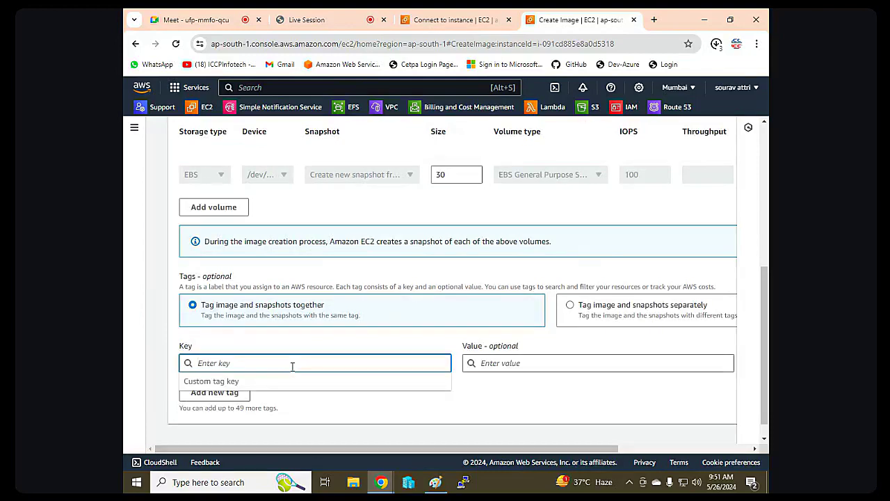
type("Name")
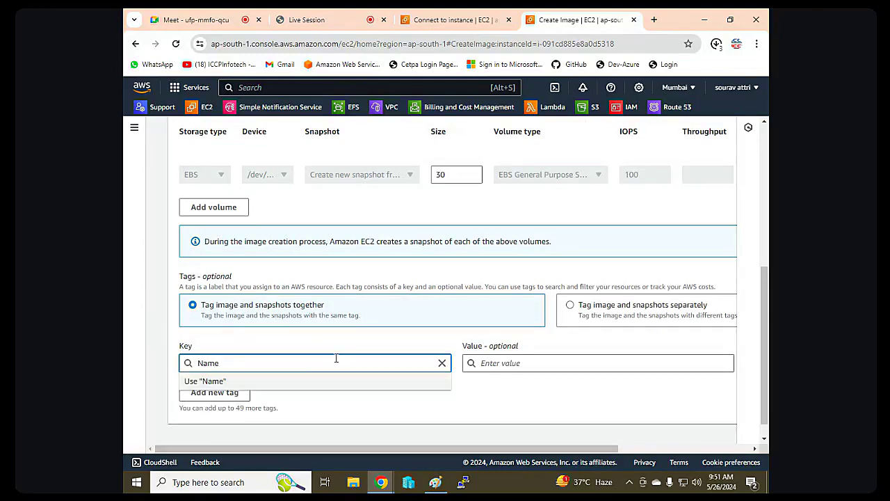
left_click(485, 361)
type("myserver-ami")
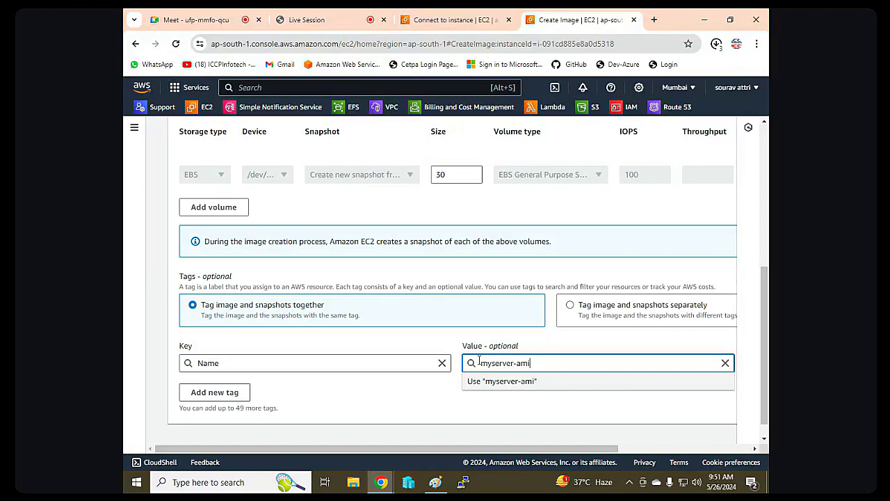
left_click(501, 407)
scroll(577, 407, "down", 1)
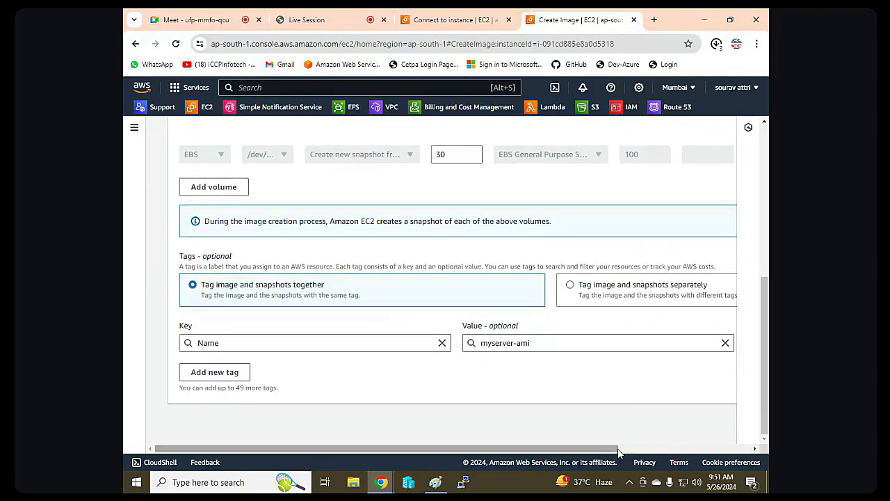
left_click_drag(618, 449, 739, 451)
left_click(704, 426)
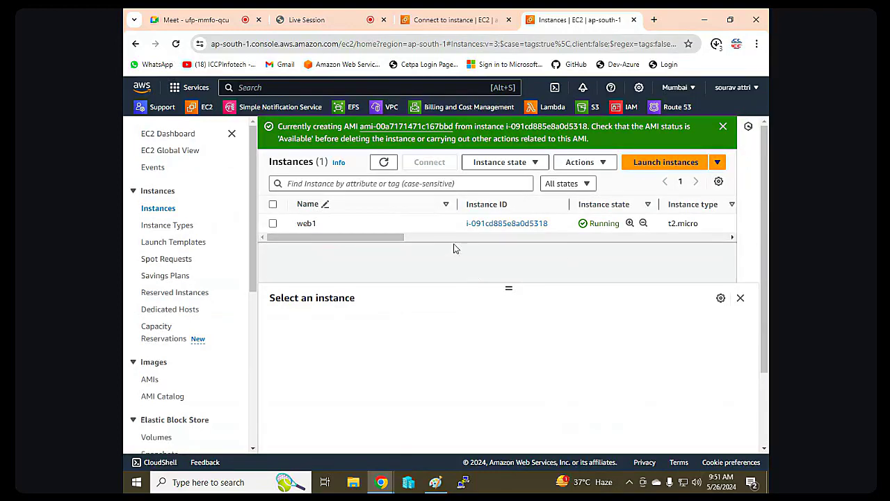
Step: Draw a blue X across the java/php/sql box in the Paint diagram
left_click(704, 20)
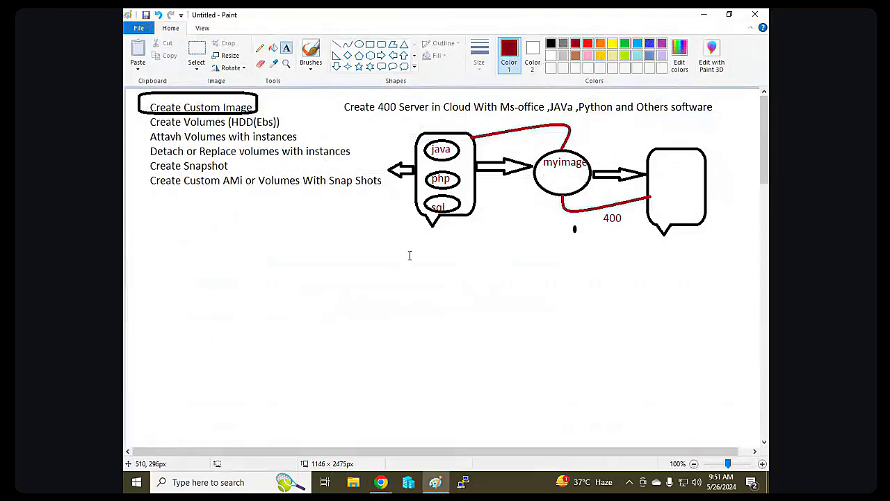
left_click(409, 256)
left_click(576, 228)
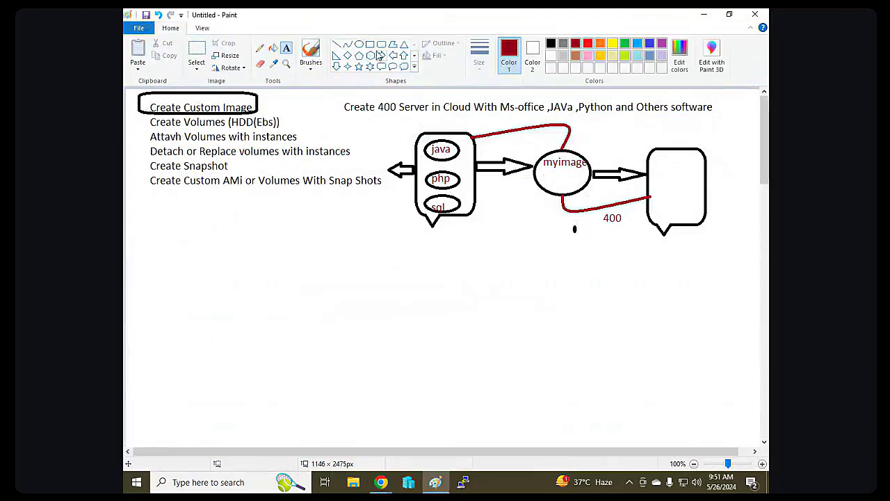
left_click(337, 45)
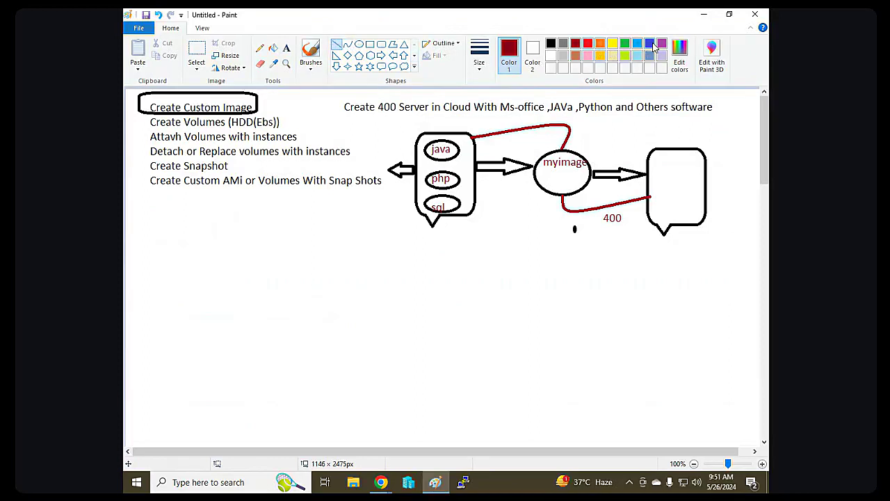
left_click(653, 46)
left_click_drag(407, 130, 484, 233)
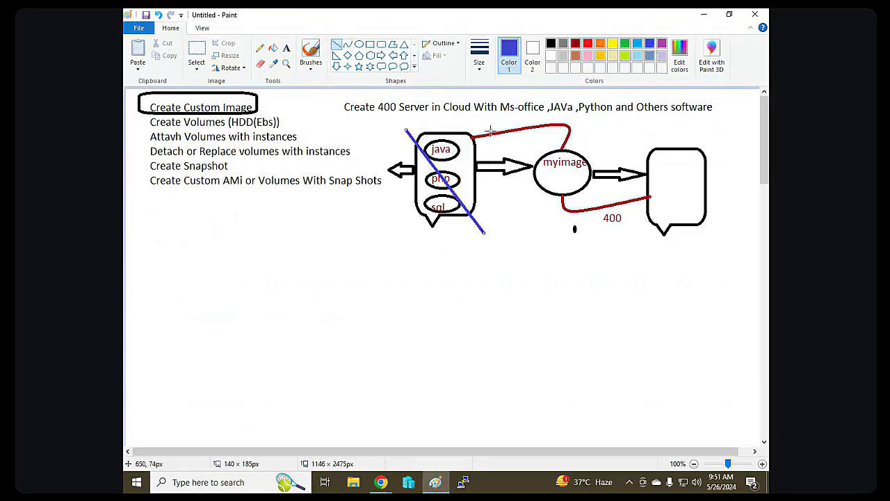
left_click_drag(482, 119, 399, 238)
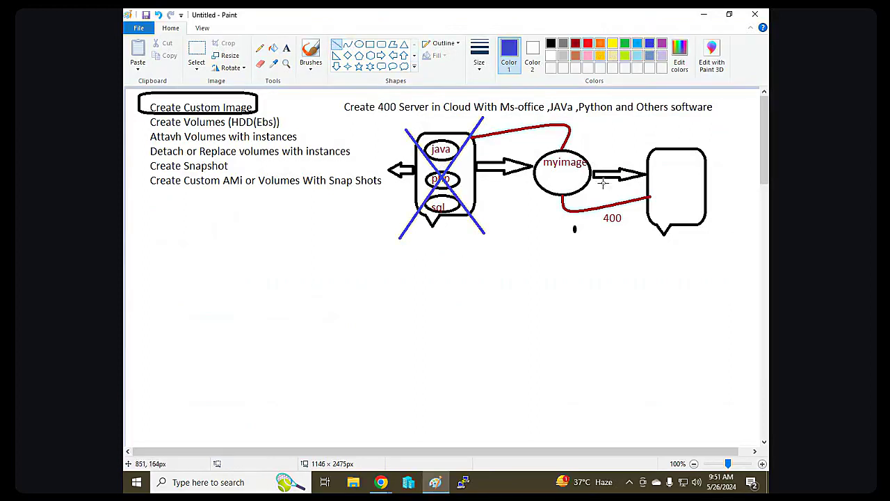
Step: Sketch light-blue brush strokes linking the boxes, then undo all annotations with Ctrl+Z
left_click(312, 50)
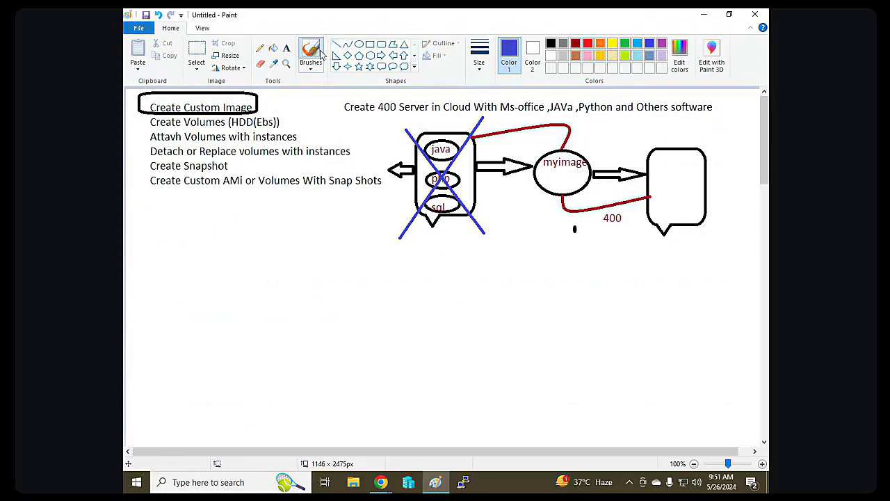
left_click(639, 45)
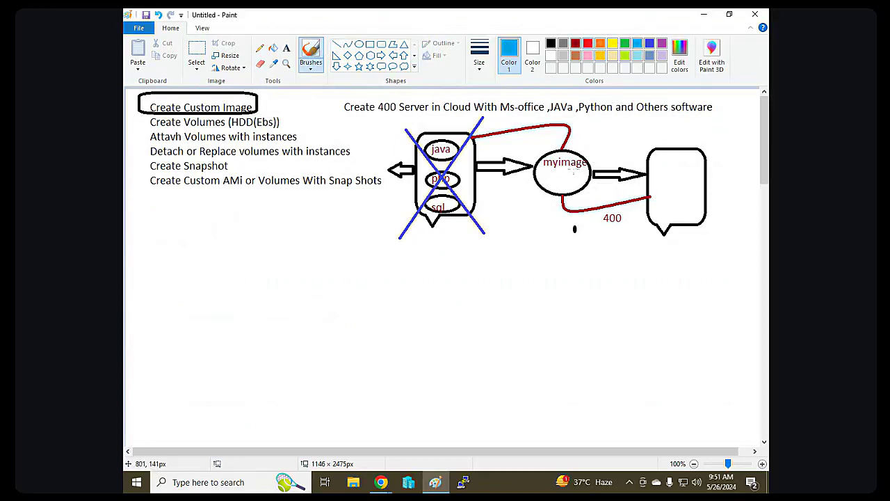
mouse_move(571, 171)
left_mouse_down()
mouse_move(586, 124)
mouse_move(650, 150)
left_mouse_up()
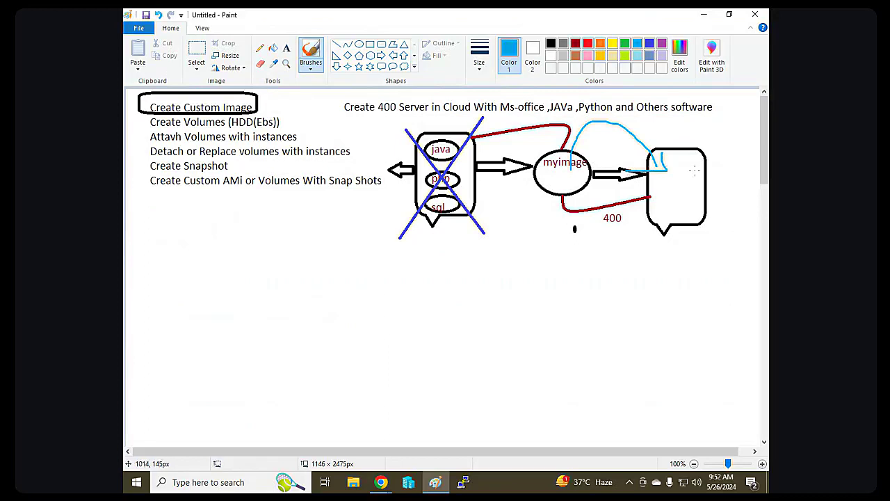
left_click_drag(670, 188, 738, 154)
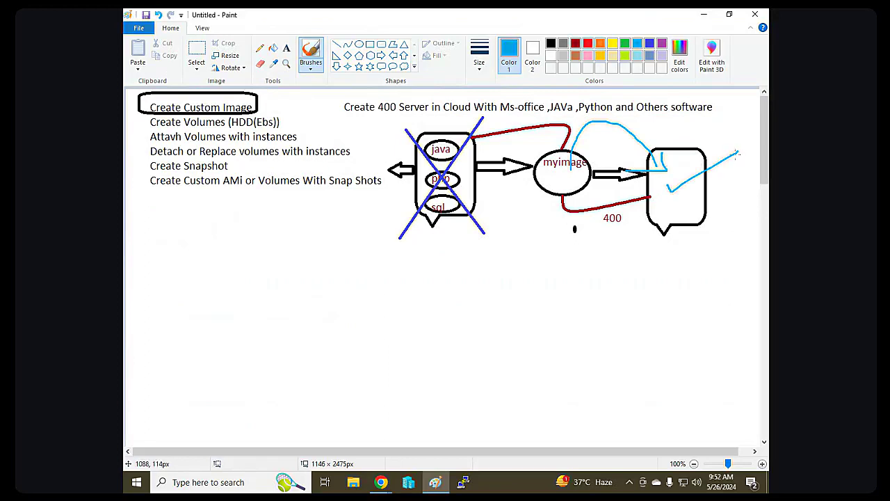
left_click_drag(483, 188, 527, 151)
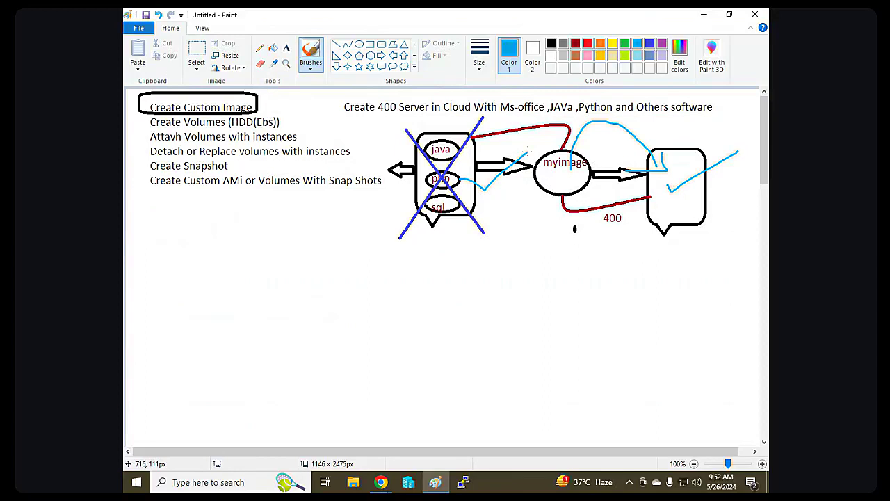
mouse_move(466, 172)
left_mouse_down()
mouse_move(453, 175)
mouse_move(655, 197)
mouse_move(704, 189)
left_mouse_up()
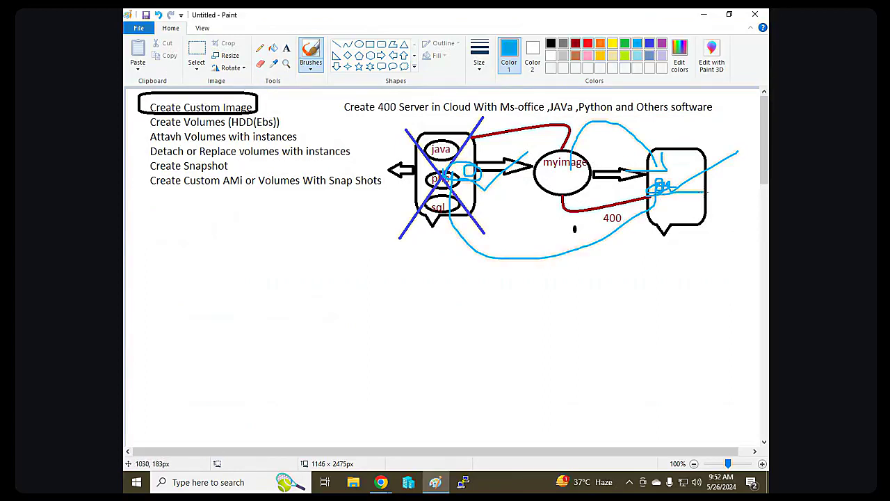
key("ctrl+z")
key("ctrl+z")
key("ctrl+z")
key("ctrl+z")
key("ctrl+z")
key("ctrl+z")
key("ctrl+z")
key("ctrl+z")
key("ctrl+z")
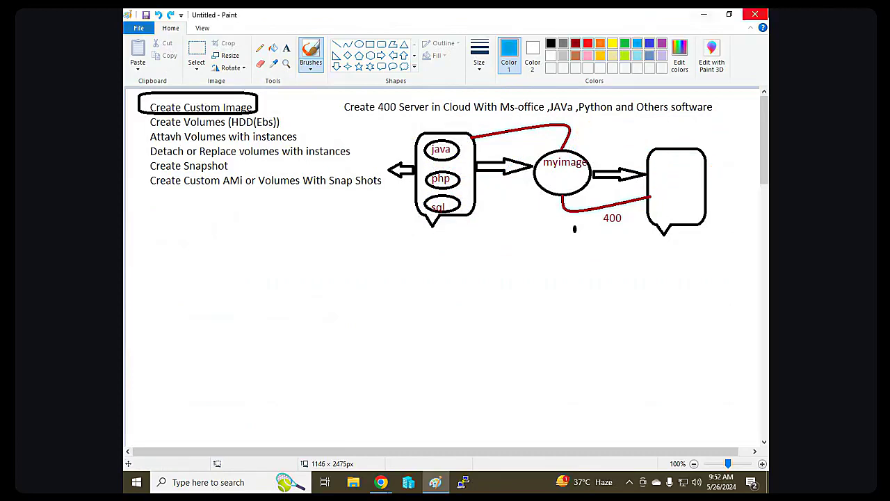
Step: Bring Chrome back and open the Volumes list under Elastic Block Store
left_click(704, 14)
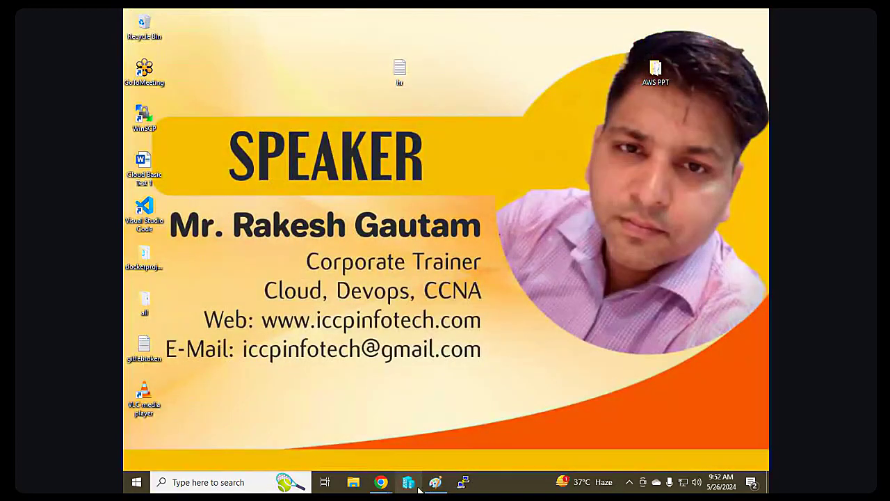
left_click(309, 439)
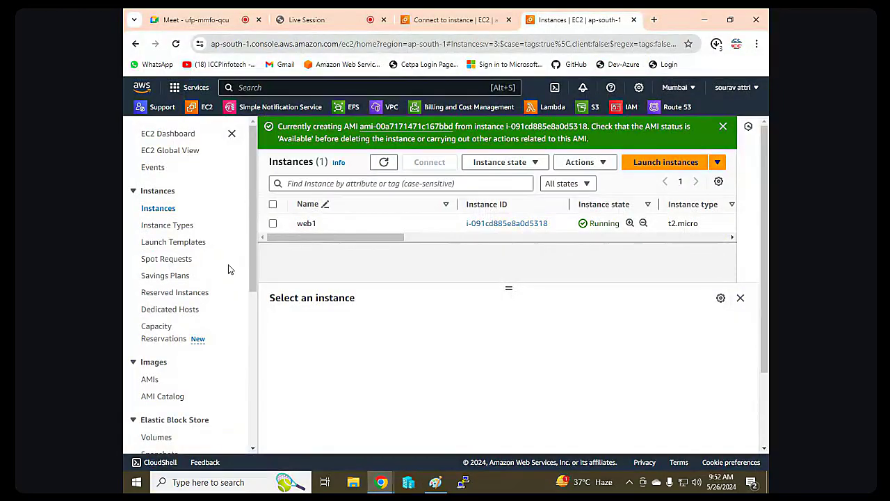
scroll(171, 301, "down", 3)
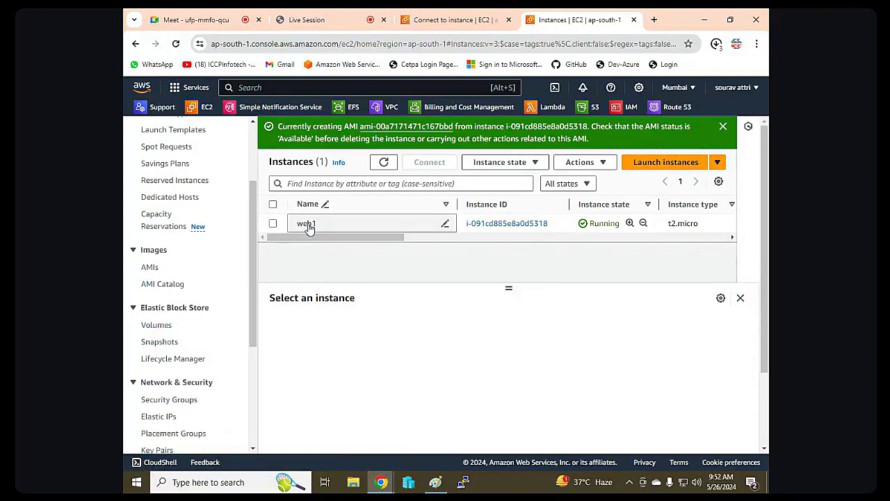
left_click(161, 325)
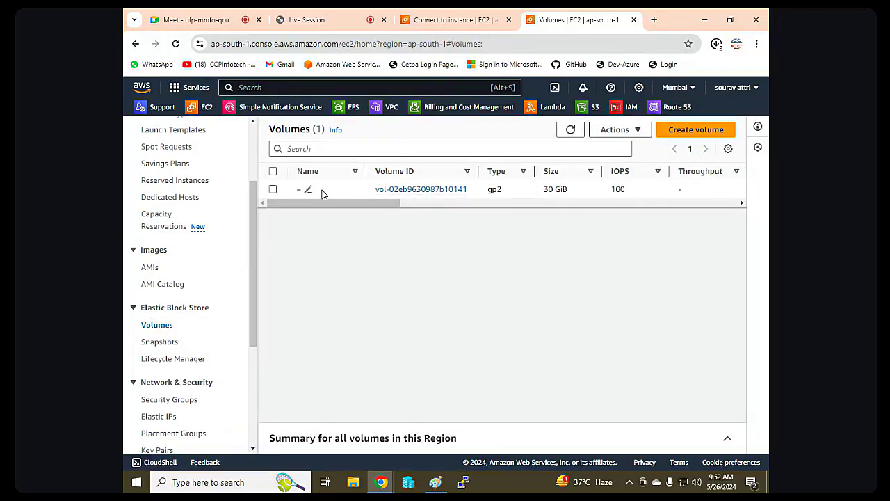
Step: Name the 30 GiB gp2 volume web1-hdd
left_click(308, 190)
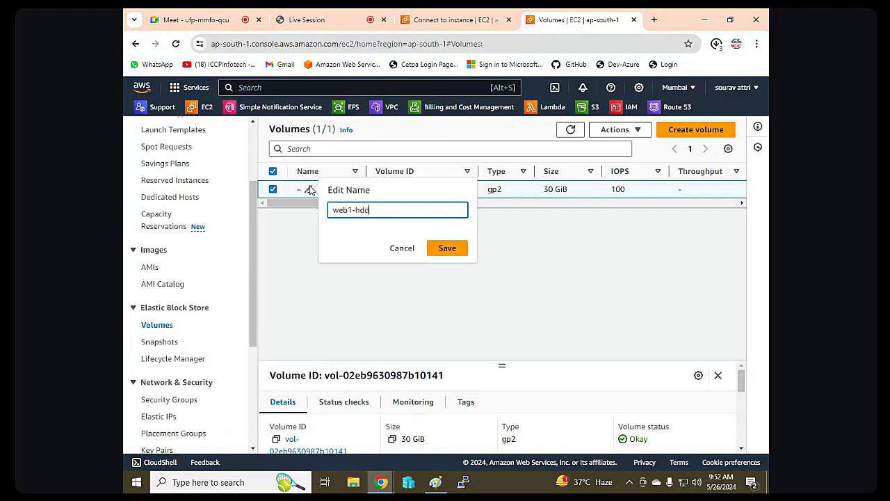
left_click(447, 249)
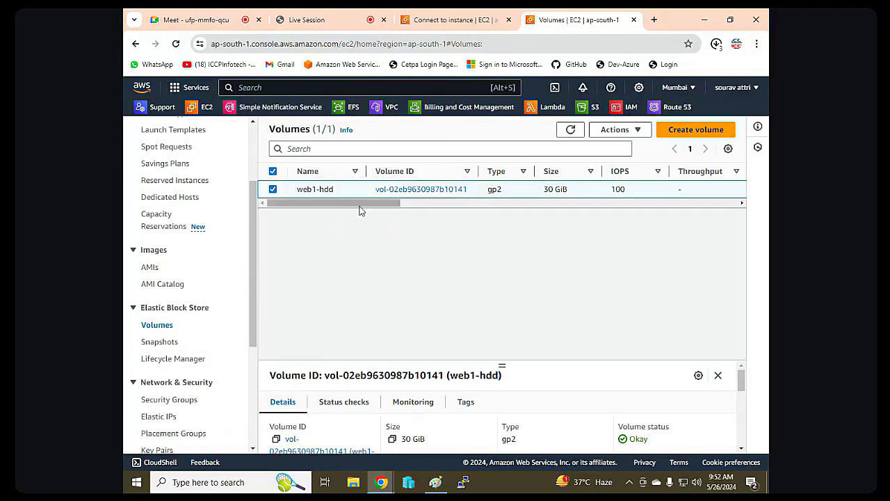
left_click_drag(360, 206, 594, 203)
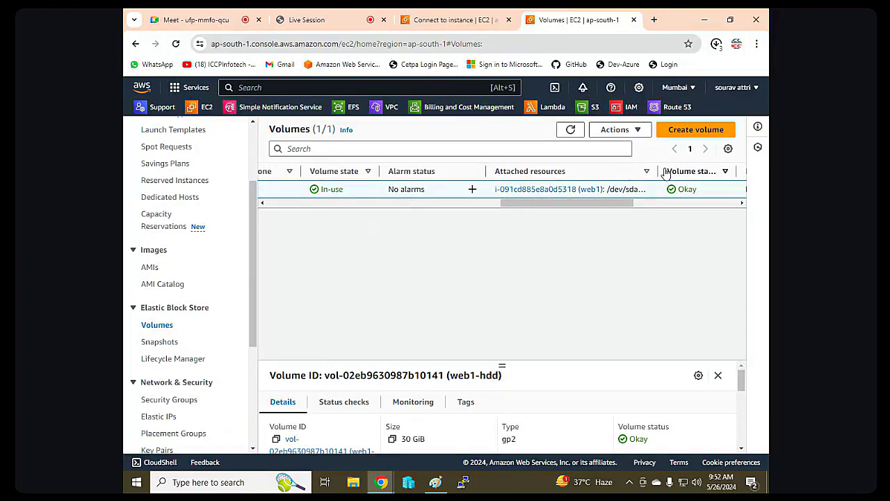
Step: Refresh the volumes list to confirm web1-hdd is in use on web1, then bring Paint forward
left_click_drag(659, 171, 724, 172)
left_click_drag(582, 203, 331, 209)
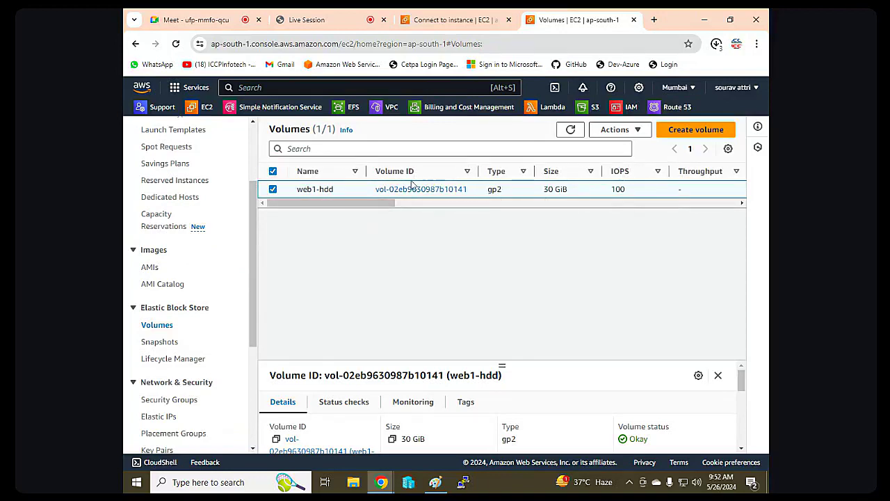
left_click_drag(409, 210, 433, 210)
left_click(571, 130)
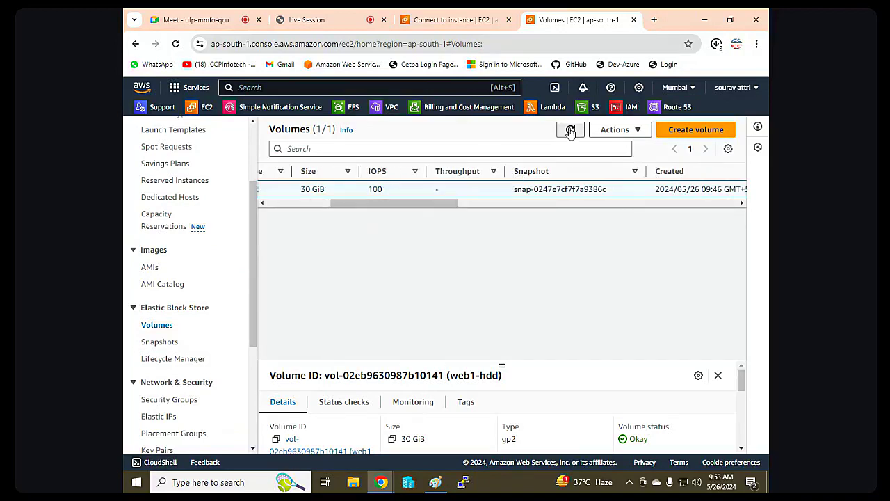
left_click_drag(409, 212, 536, 211)
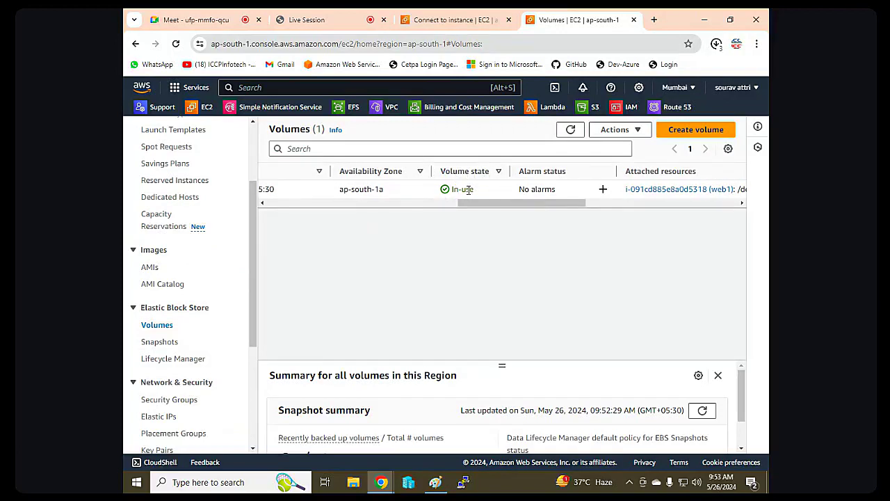
left_click_drag(513, 207, 291, 222)
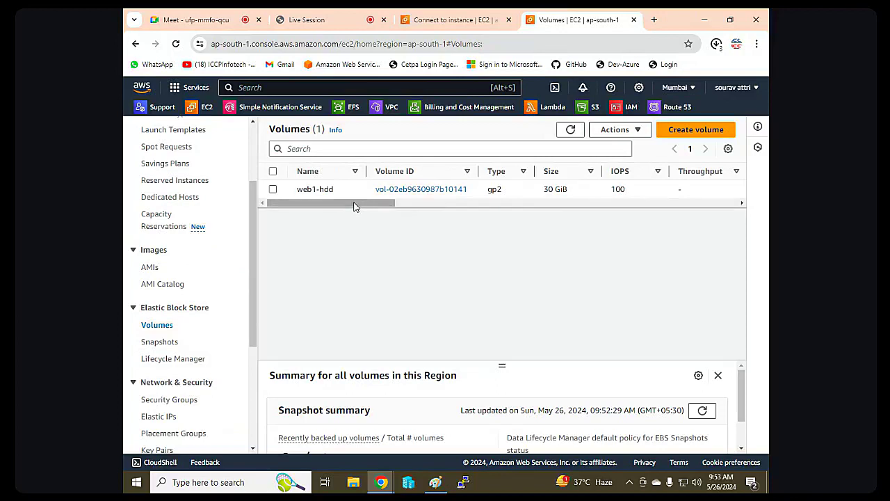
left_click(441, 489)
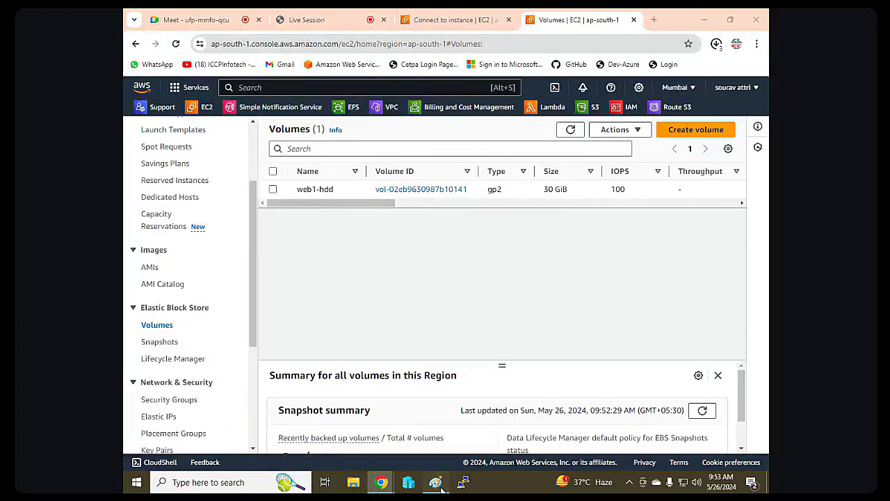
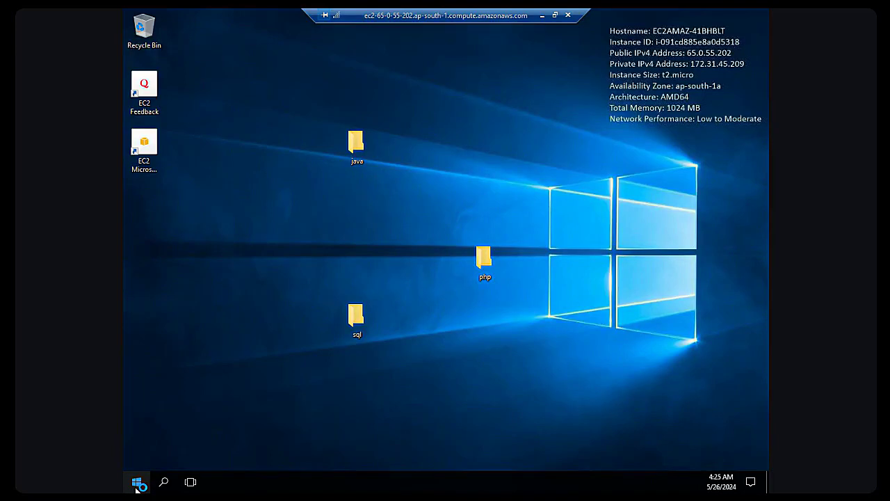
Step: Check in Disk Management that the server has a single 30 GB C: disk, then minimize the RDP session
right_click(137, 486)
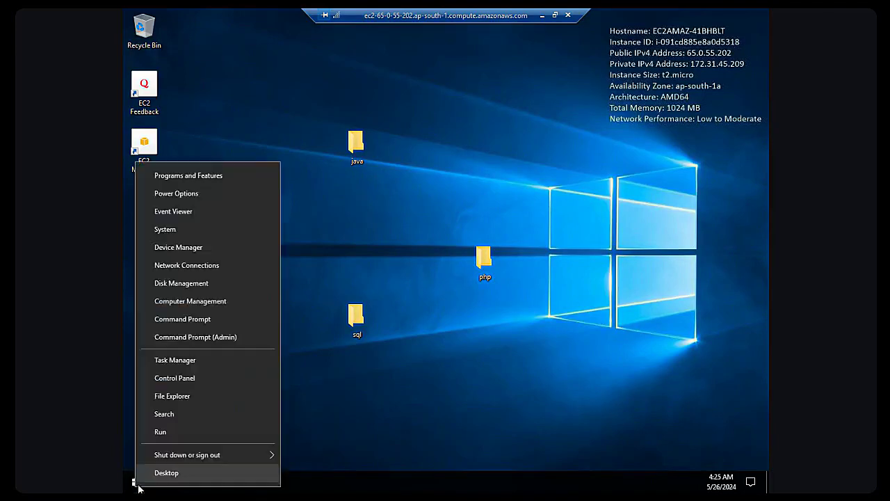
left_click(200, 287)
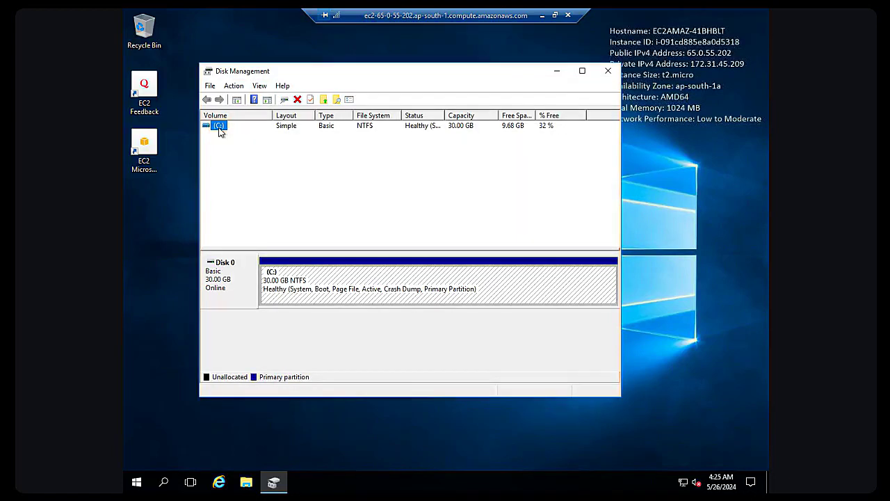
left_click(284, 156)
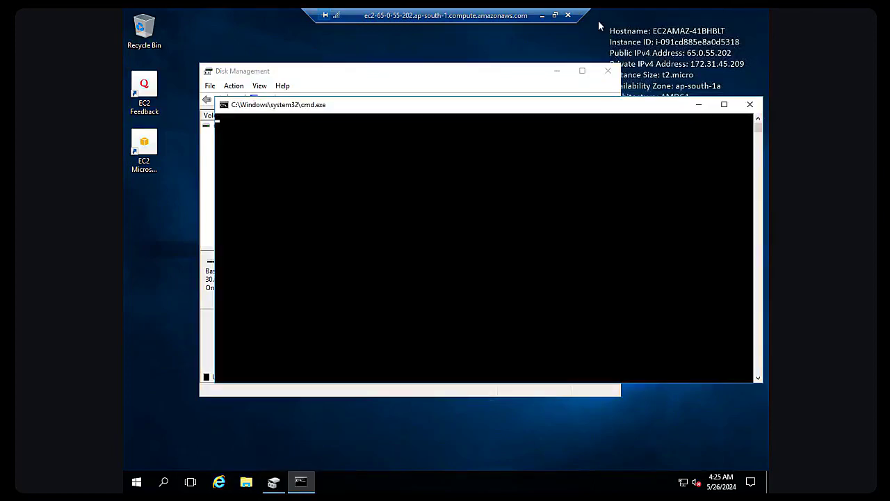
left_click(542, 16)
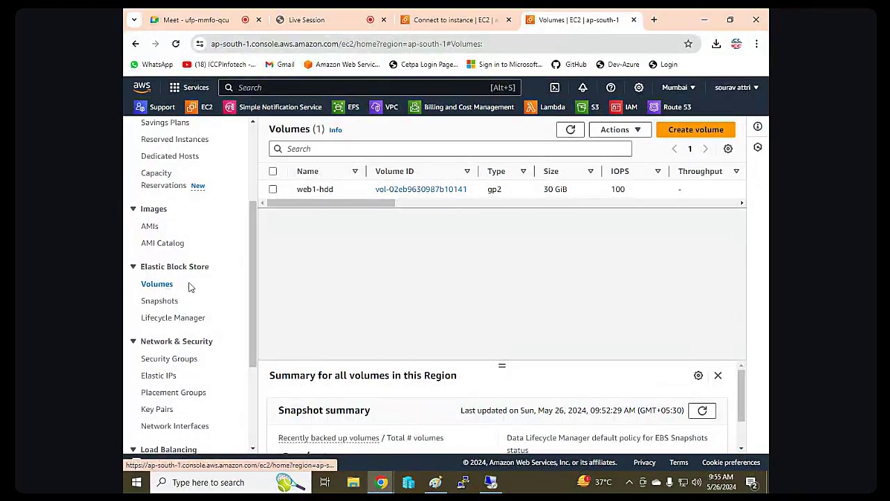
Step: Start a new EBS volume with type gp3 and size 1 GiB
left_click(682, 134)
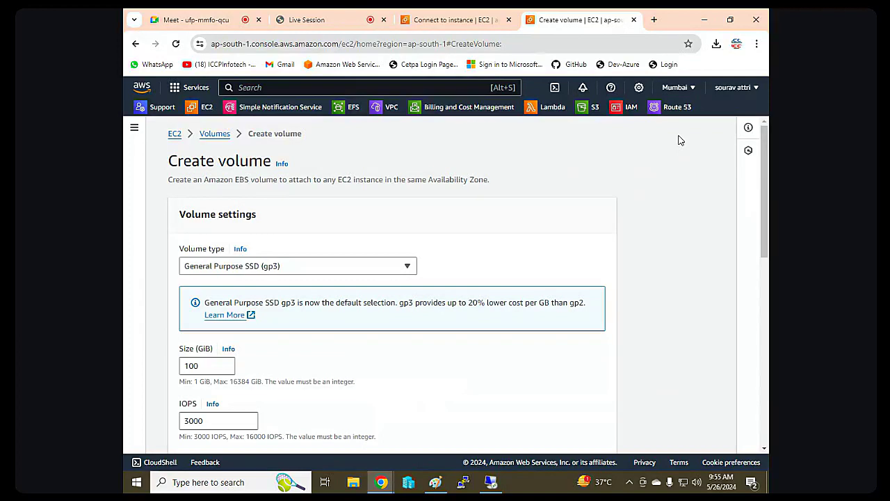
scroll(367, 281, "down", 1)
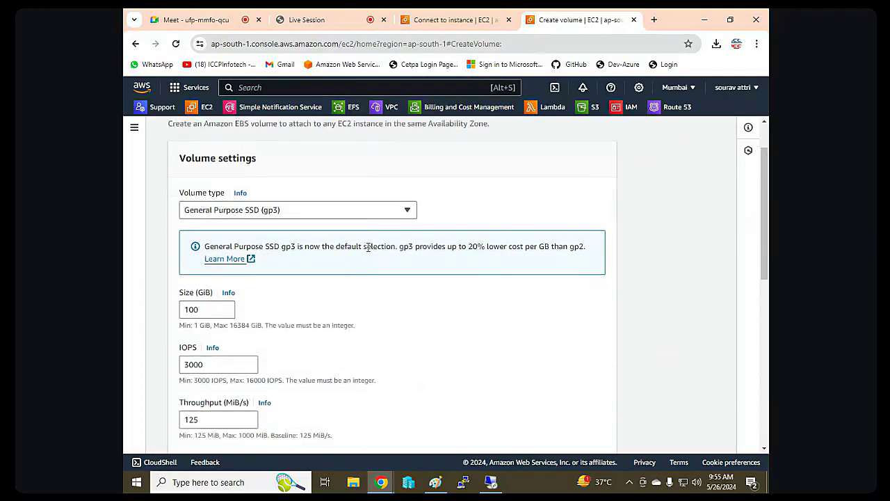
left_click(367, 211)
left_click(603, 194)
scroll(281, 230, "down", 2)
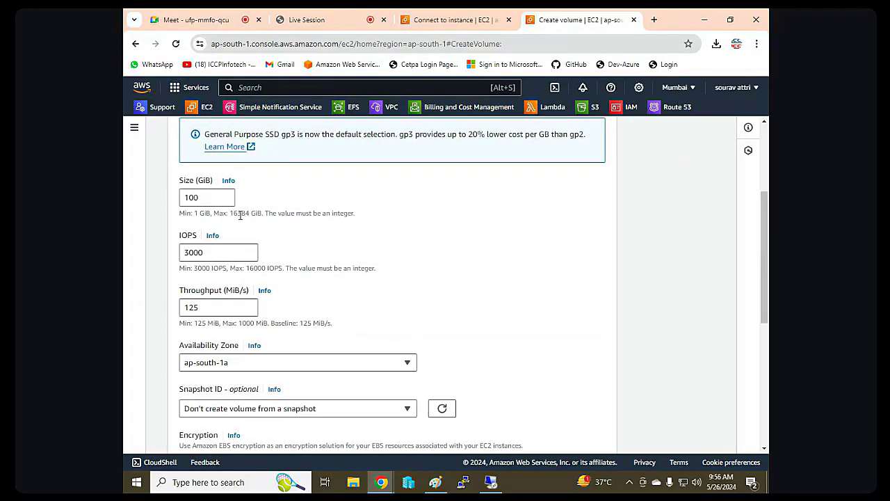
left_click_drag(225, 197, 136, 200)
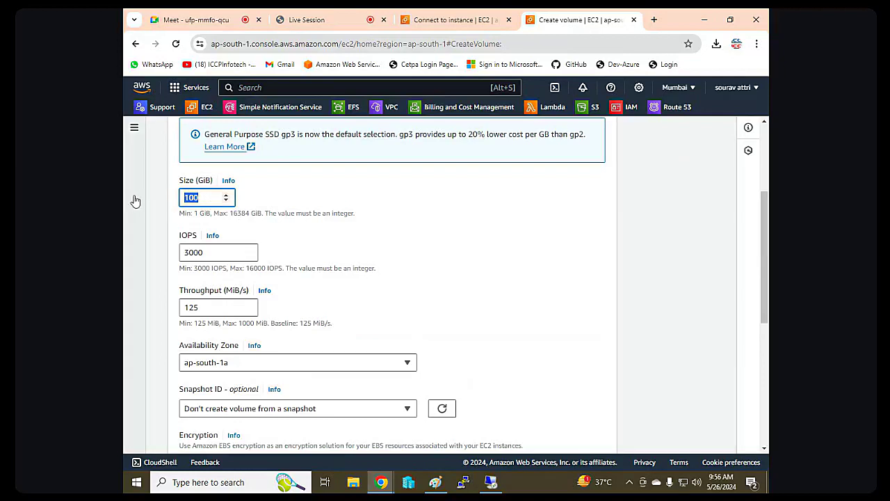
type("1")
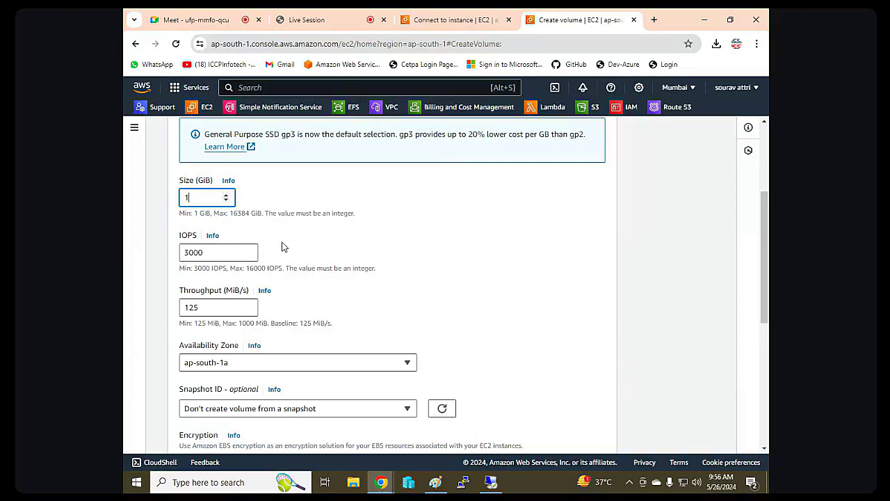
scroll(285, 248, "down", 1)
scroll(288, 248, "down", 1)
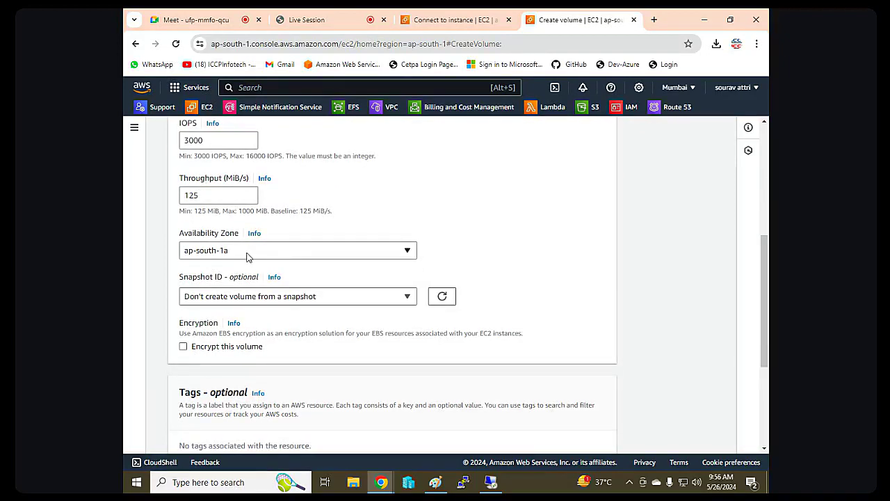
scroll(240, 252, "up", 1)
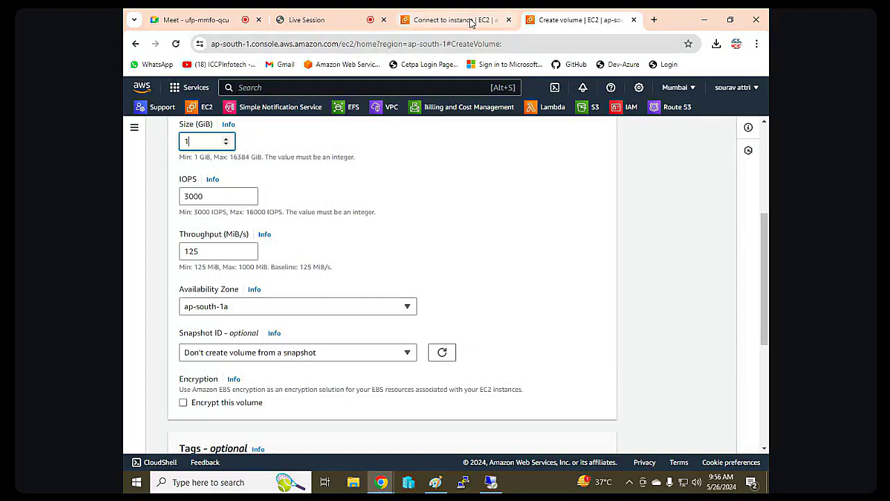
Step: Look up web1's availability zone and set the volume's zone to ap-south-1a
left_click(471, 21)
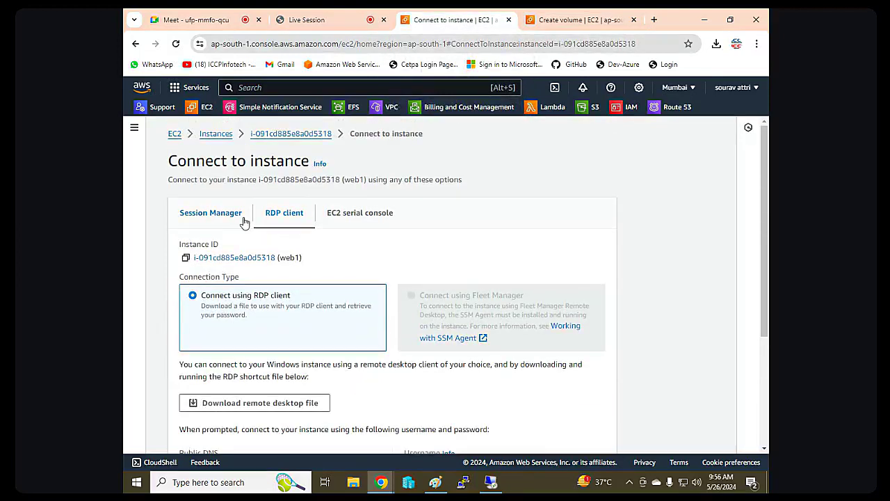
left_click(216, 133)
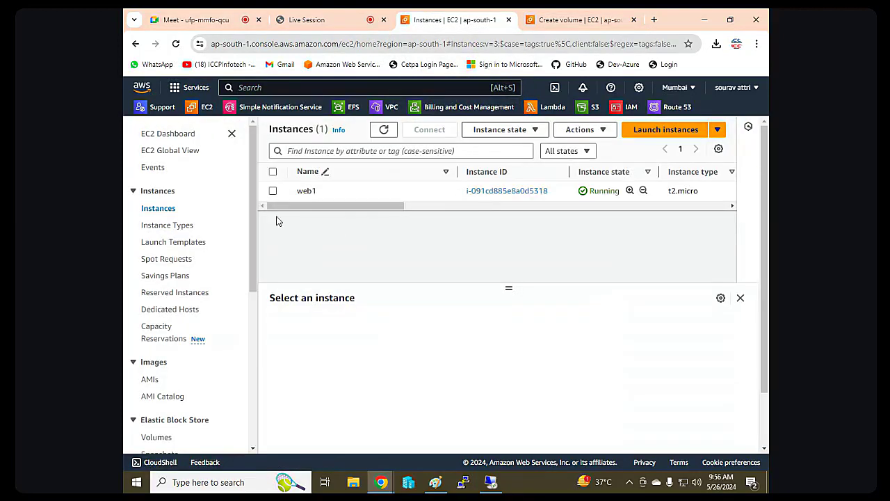
left_click_drag(320, 206, 443, 208)
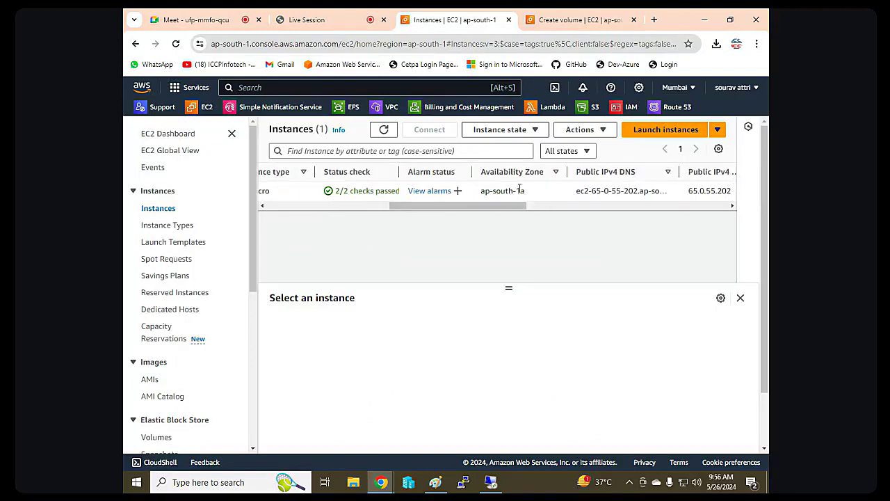
left_click(588, 20)
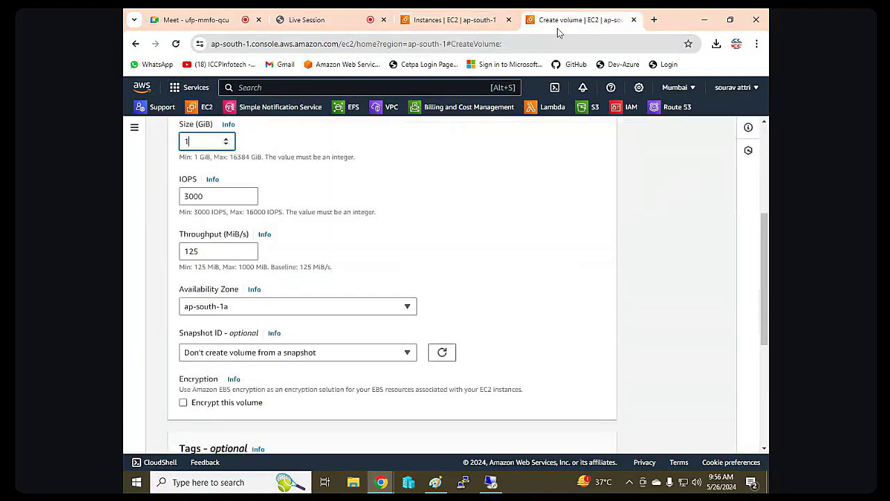
left_click(241, 310)
left_click(235, 344)
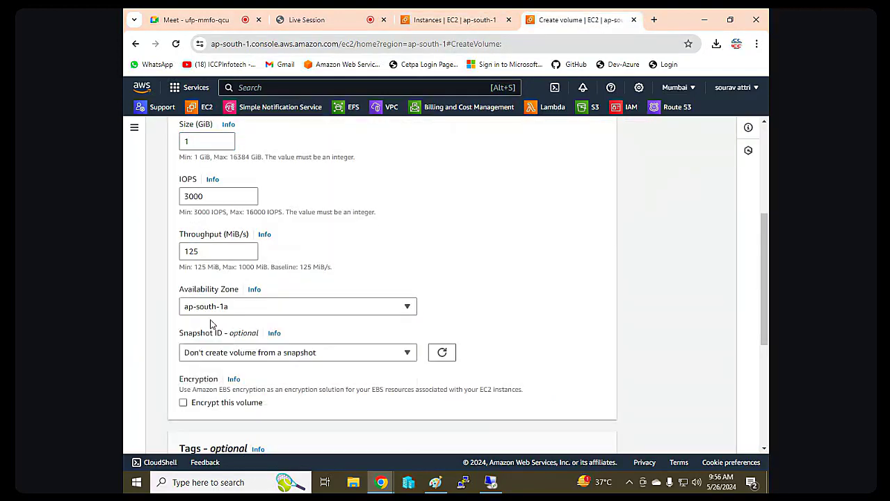
Step: Add the tag Nsme = Data-volume and create the volume
scroll(350, 323, "down", 3)
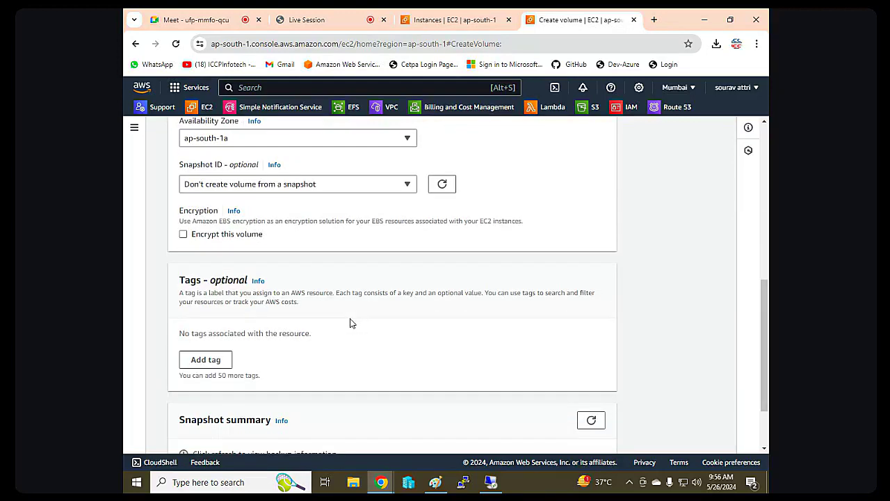
left_click(220, 359)
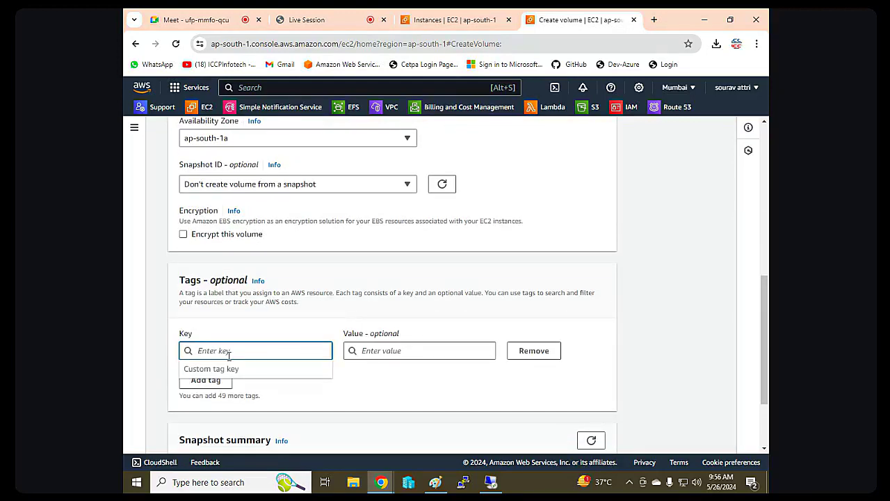
type("Nsme")
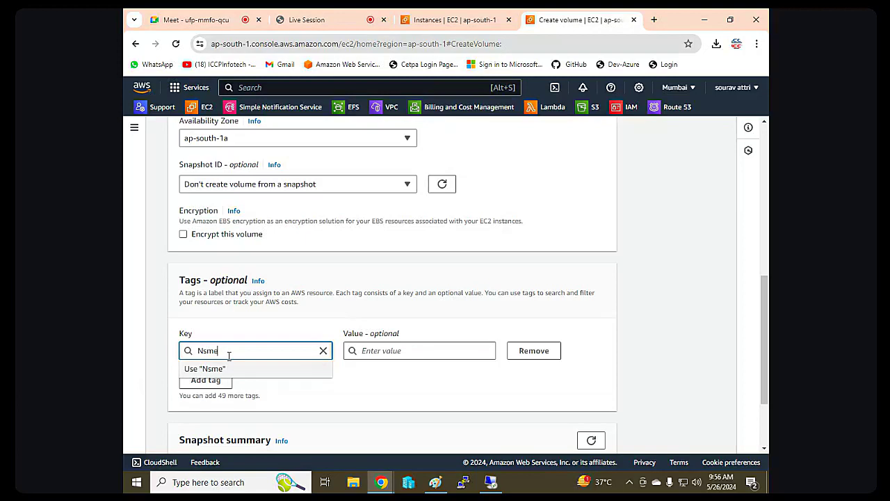
key("Tab")
type("Da")
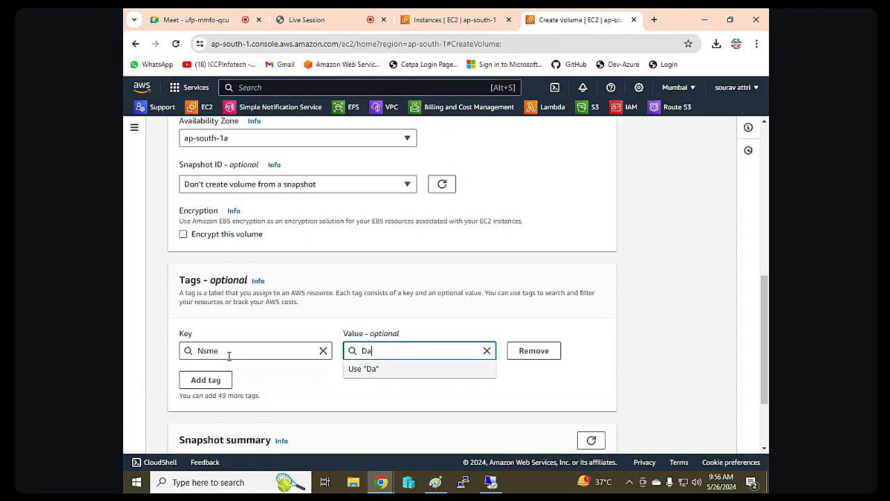
type("ta-volume")
scroll(611, 345, "down", 3)
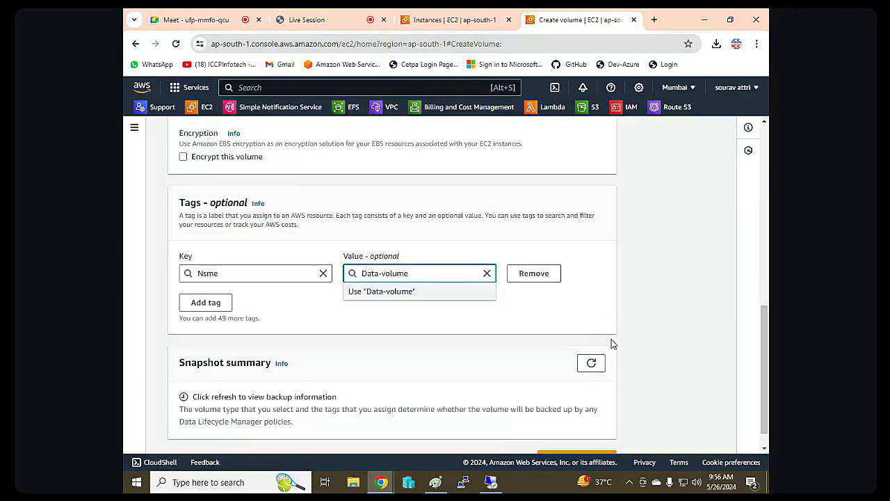
left_click(563, 434)
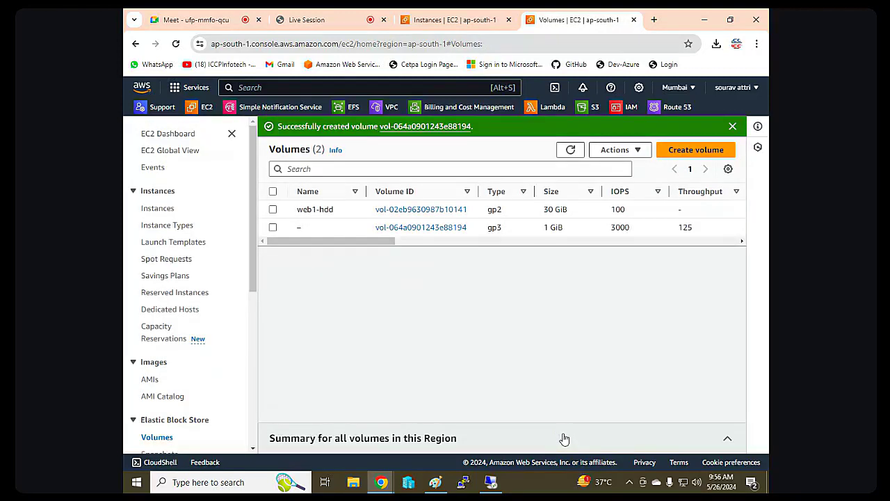
Step: Name the new volume Data-Volume, refresh, and check it is Available and unattached
left_click(309, 228)
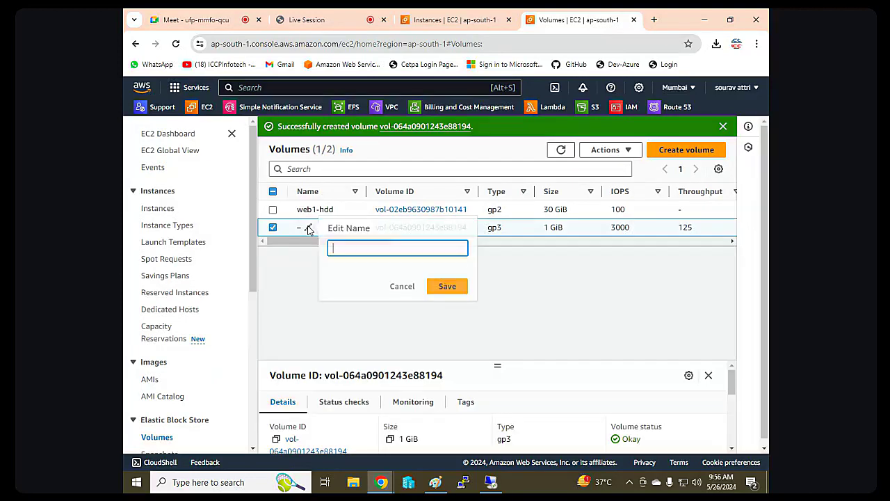
type("D")
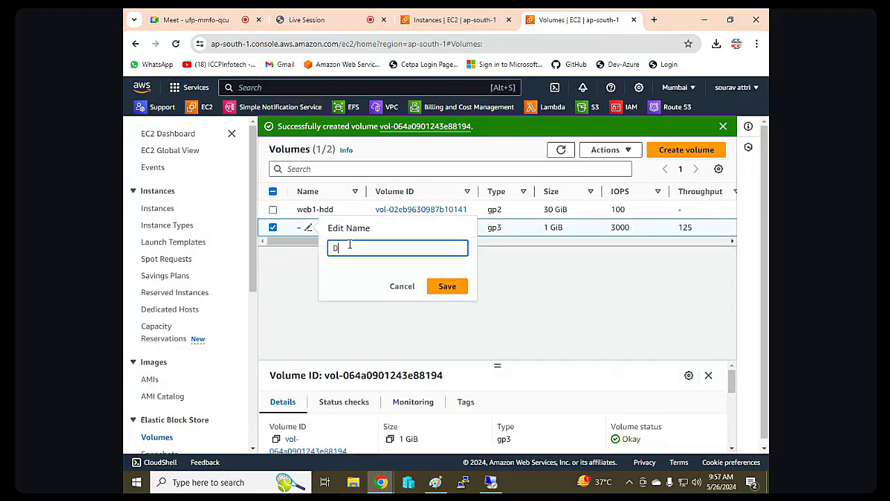
type("ata-Volume")
left_click(439, 286)
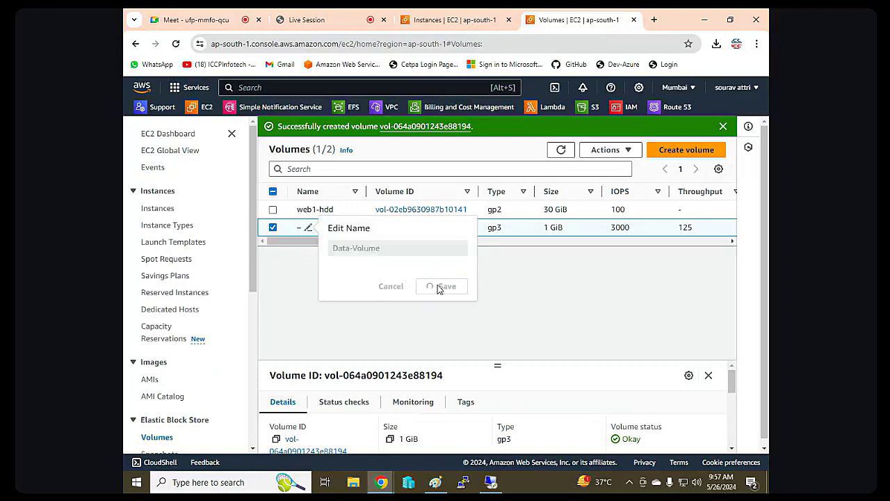
left_click_drag(332, 243, 501, 244)
left_click(562, 151)
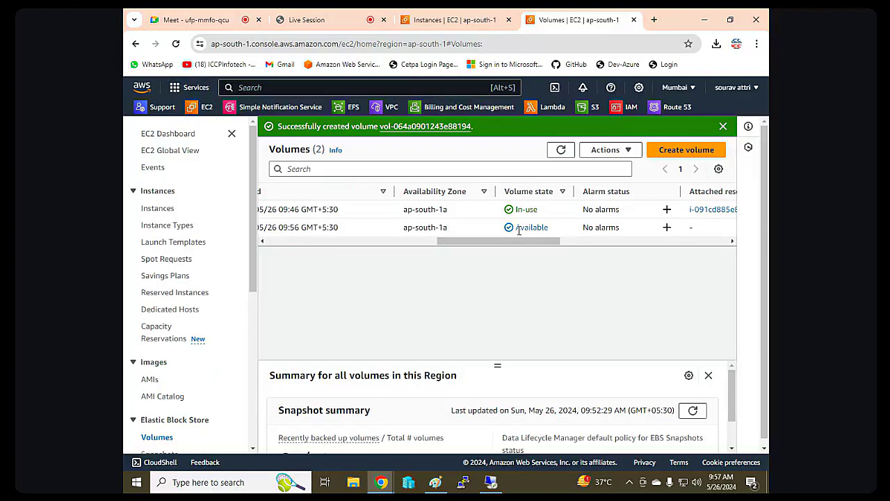
left_click_drag(527, 242, 592, 241)
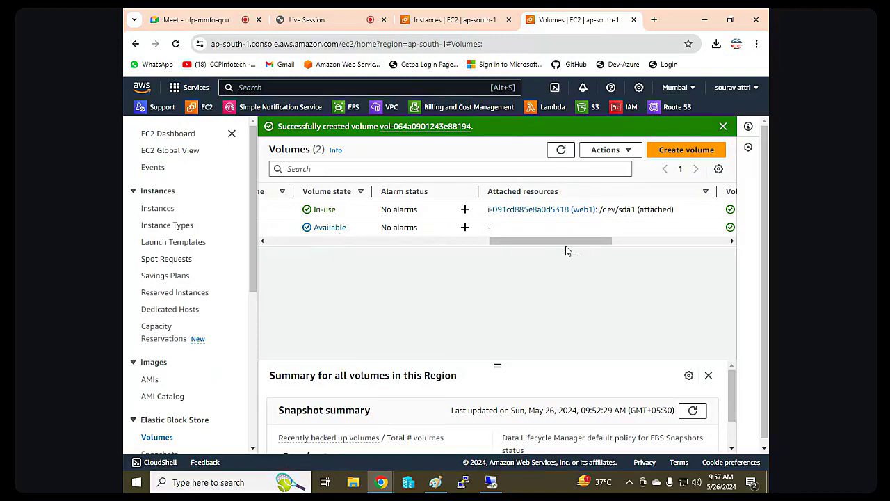
left_click_drag(546, 240, 324, 241)
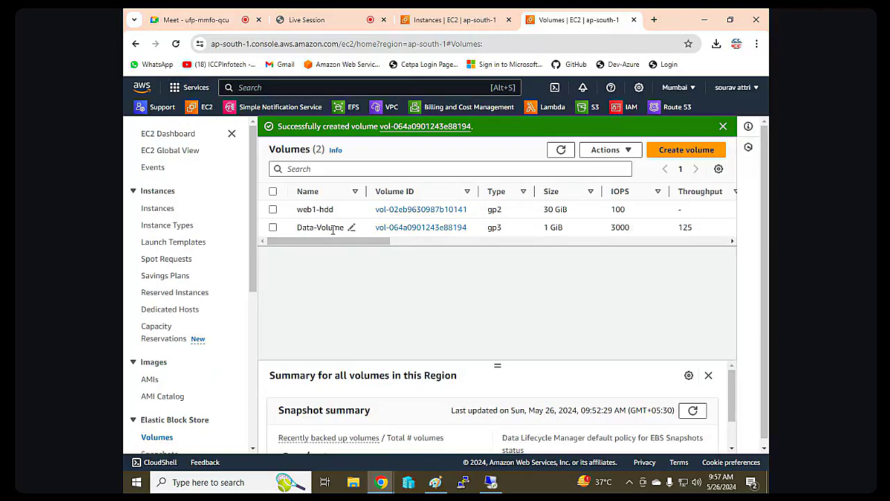
Step: Attach Data-Volume to web1 as device xvdb, refresh the list, and minimise Chrome
left_click(273, 228)
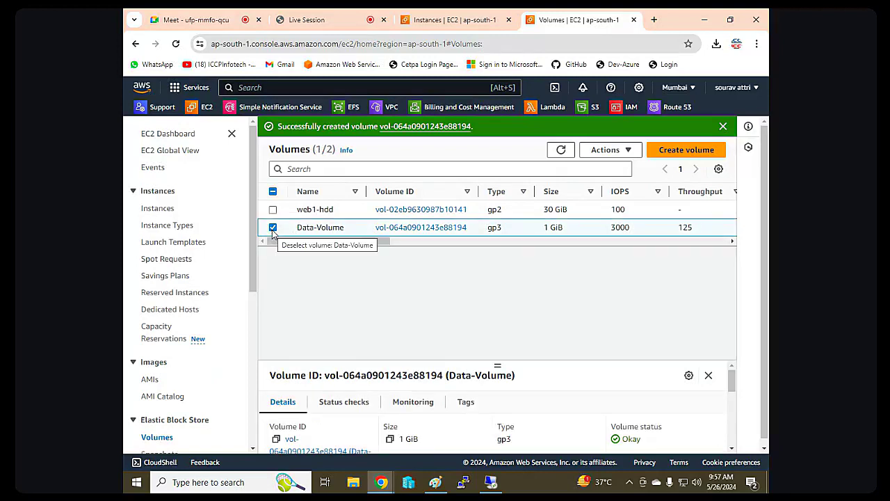
left_click(614, 149)
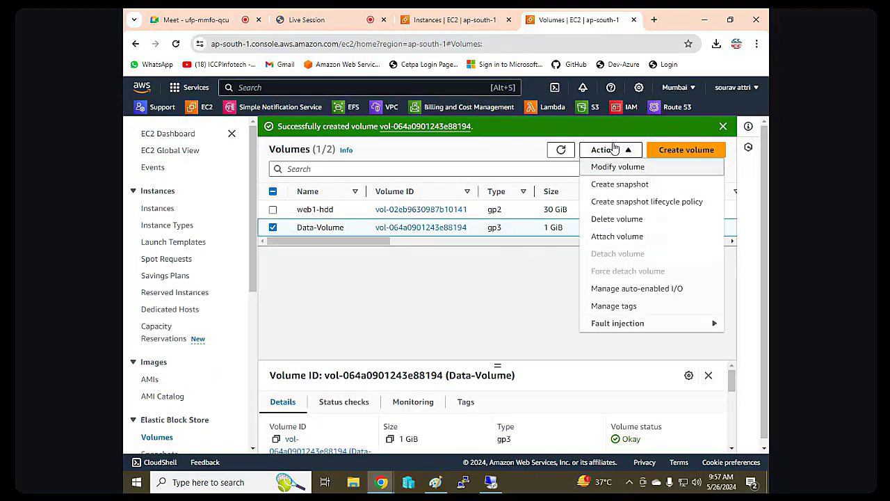
left_click(609, 237)
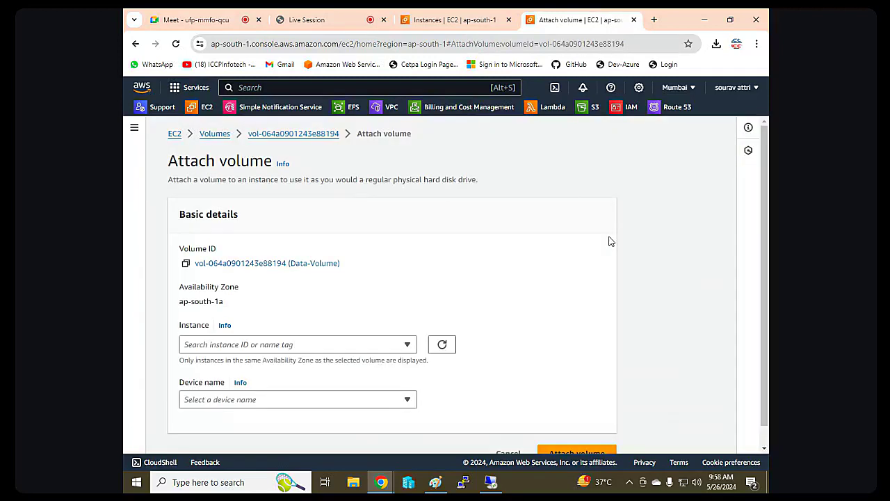
left_click(290, 345)
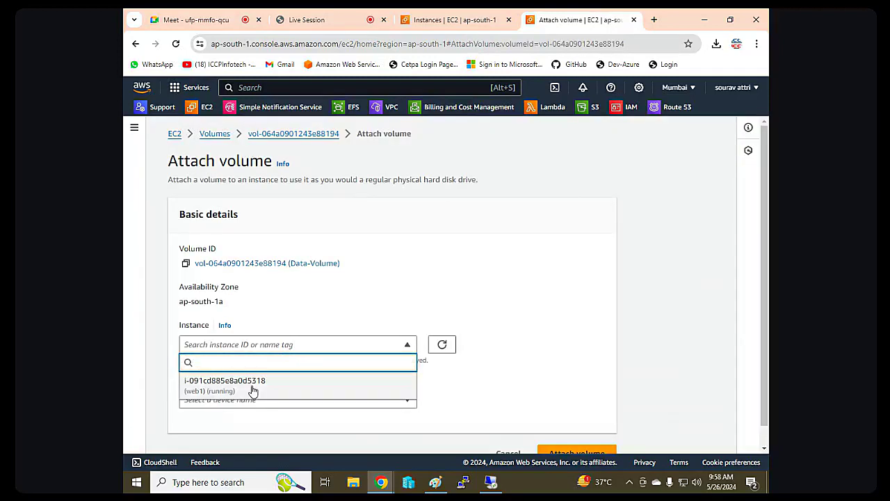
left_click(240, 384)
scroll(292, 369, "down", 2)
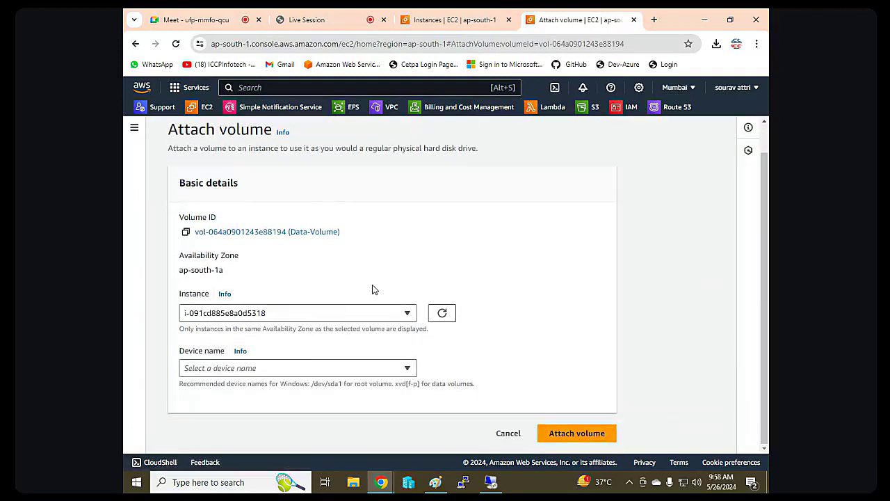
left_click(298, 373)
left_click(234, 260)
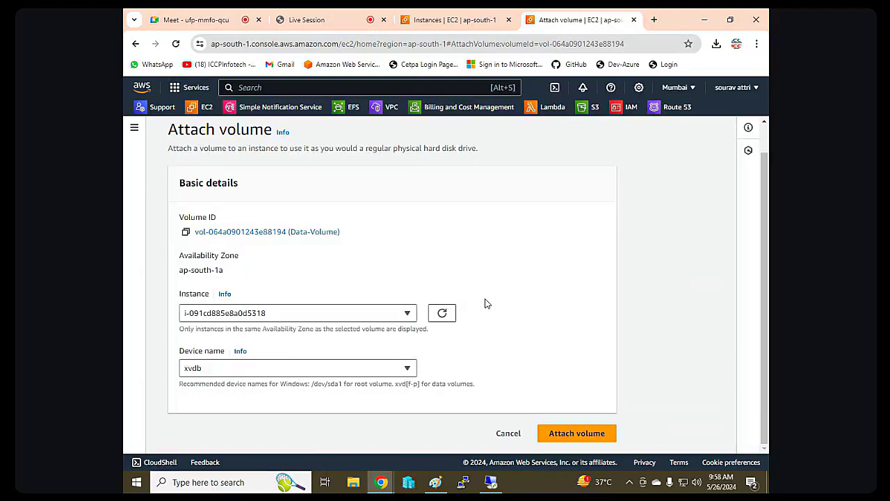
left_click(579, 431)
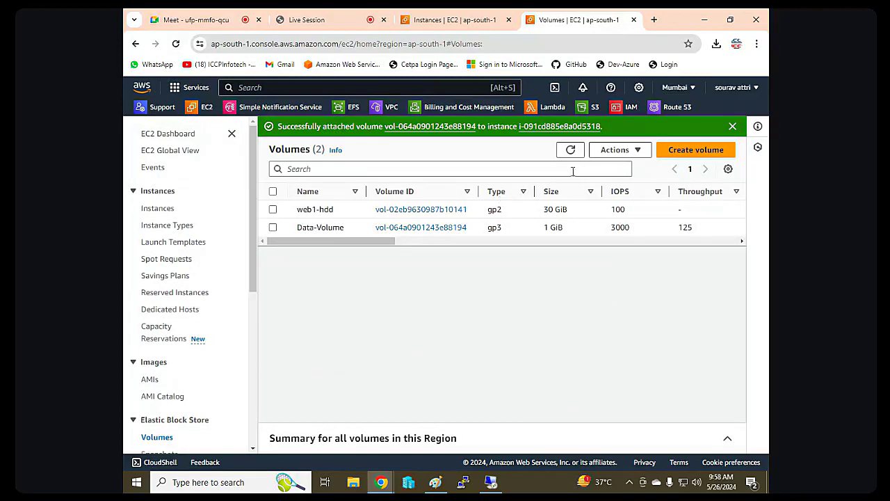
left_click(571, 149)
left_click_drag(375, 240, 596, 248)
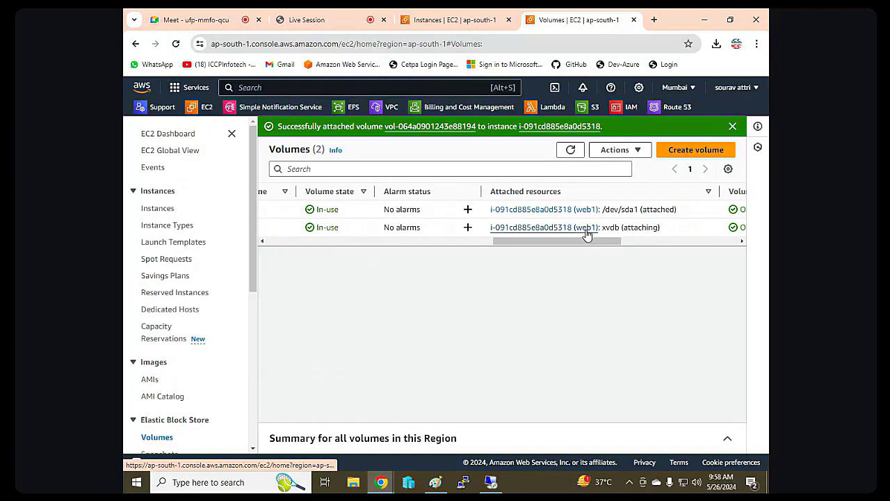
left_click(704, 19)
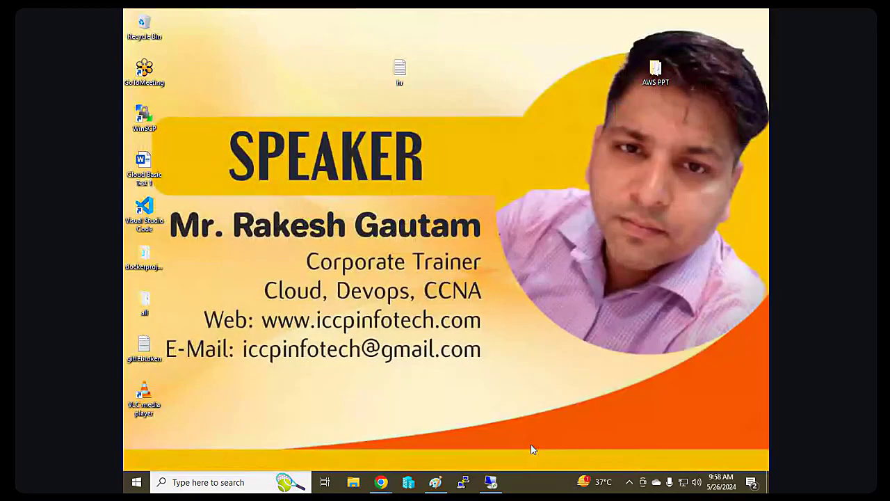
Step: On the server, bring Disk 1 online and initialize it with MBR partitioning
left_click(491, 482)
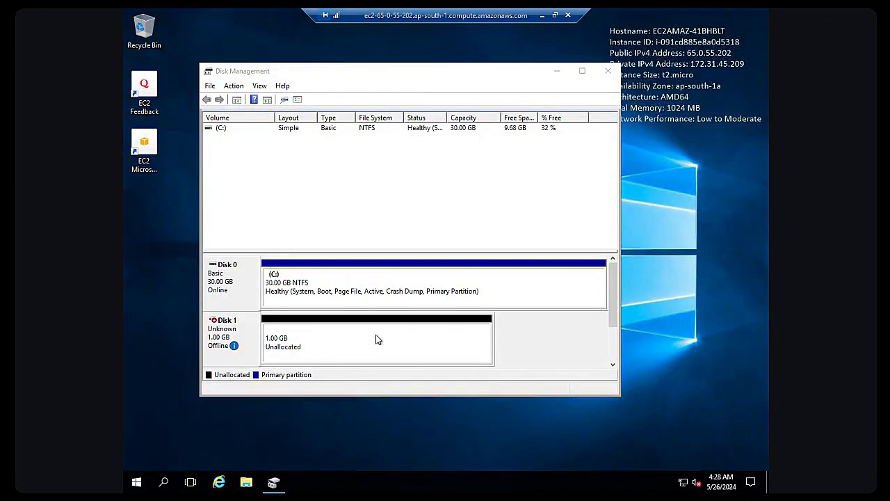
right_click(235, 335)
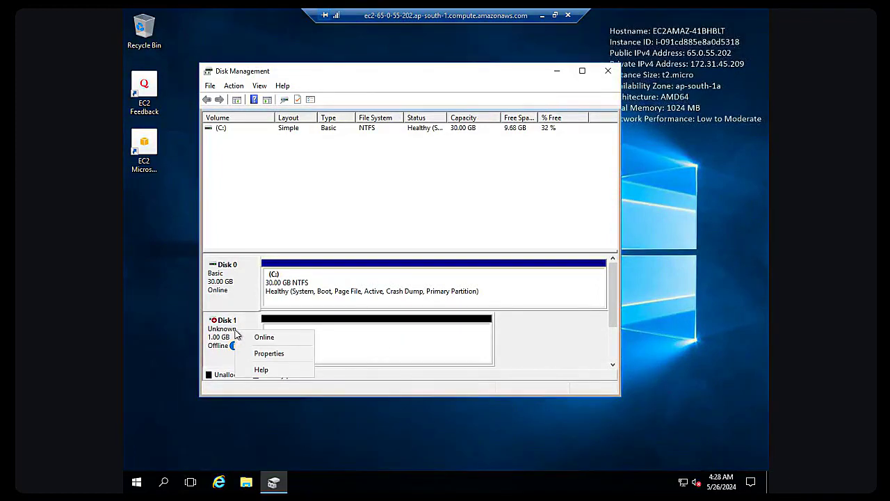
left_click(262, 338)
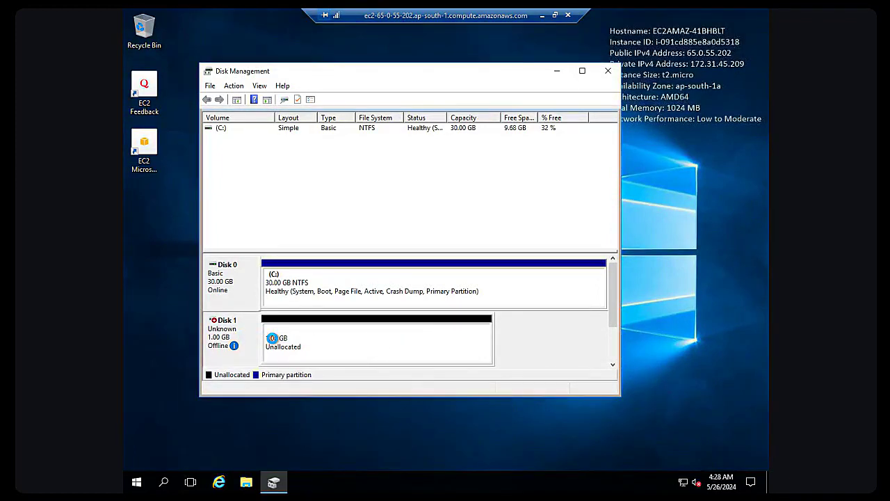
right_click(242, 335)
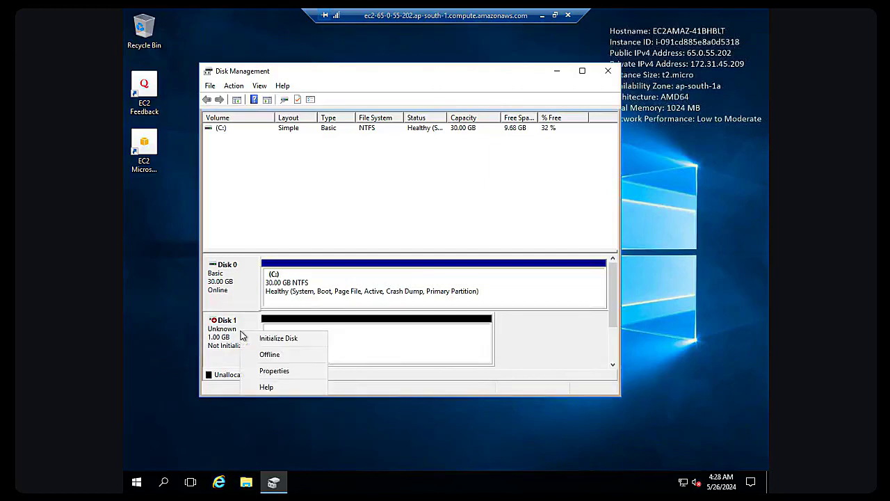
left_click(273, 338)
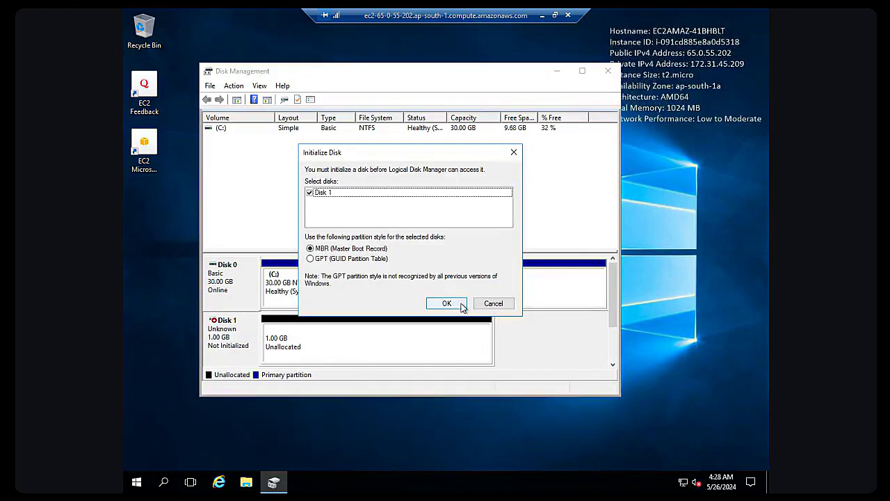
left_click(446, 303)
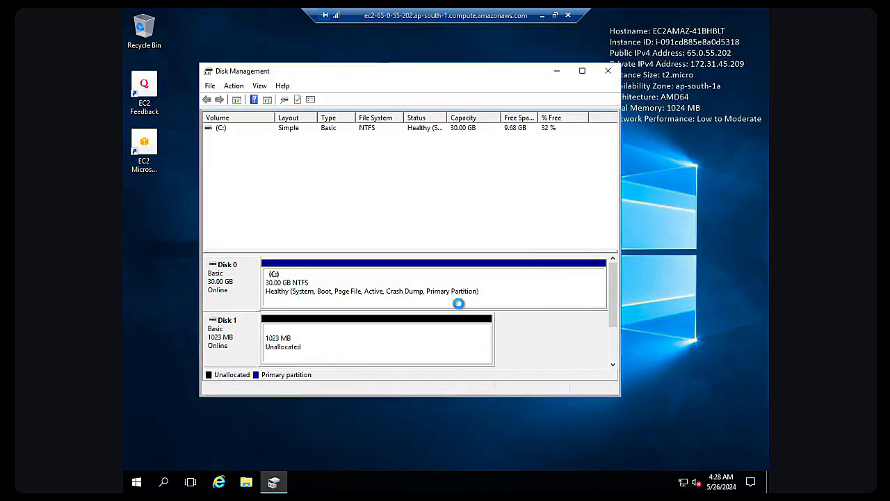
Step: Create a 1021 MB NTFS simple volume labelled 'cloud data' as D: on Disk 1
right_click(370, 345)
left_click(402, 348)
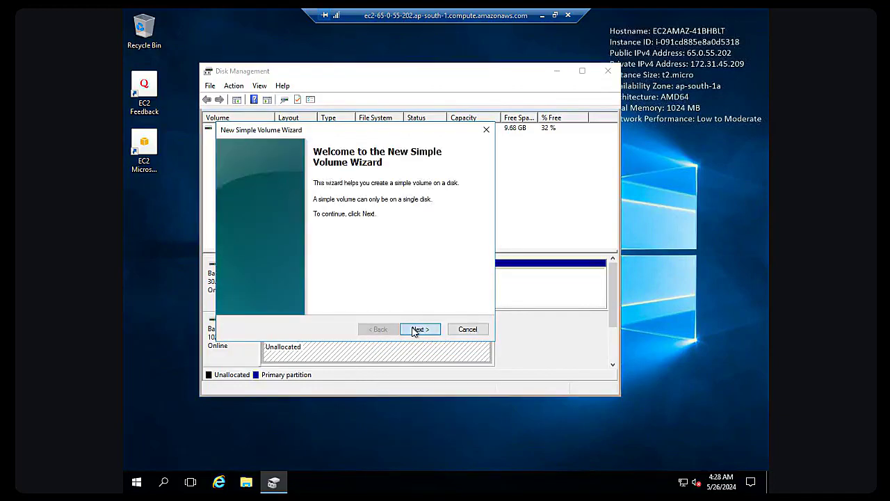
left_click(416, 330)
left_click(416, 329)
left_click(416, 329)
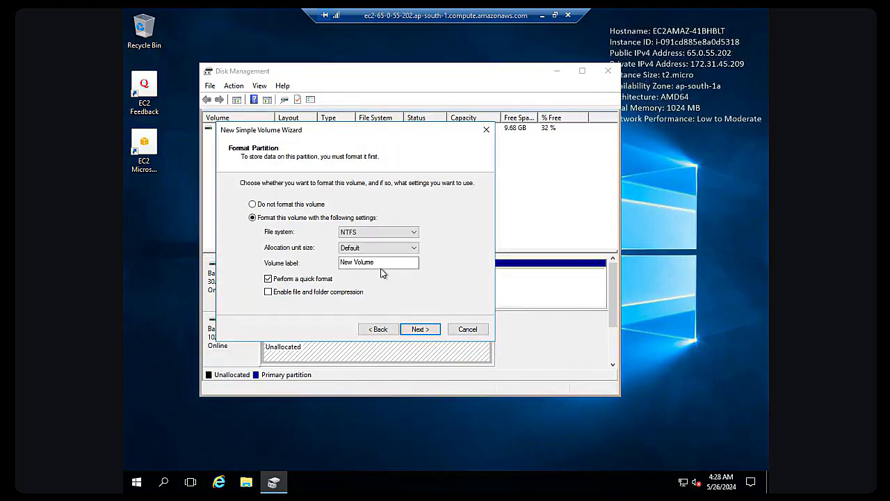
left_click_drag(380, 268, 274, 265)
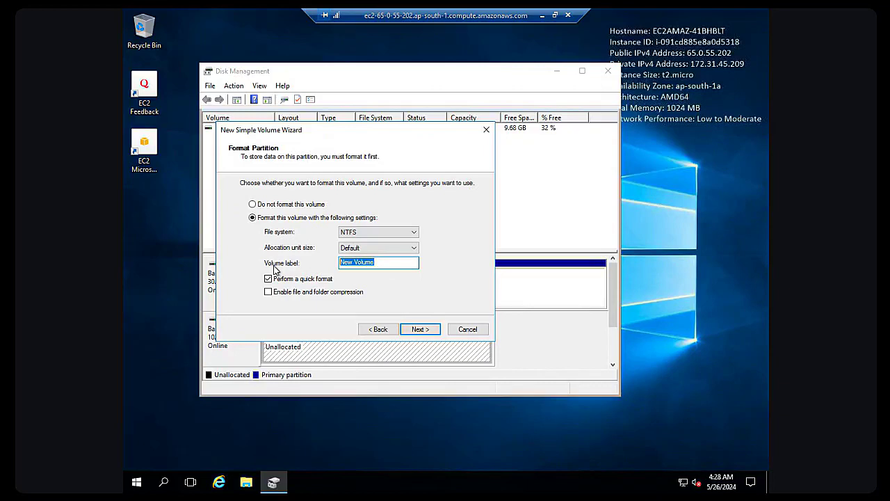
type("cloud data")
left_click(430, 331)
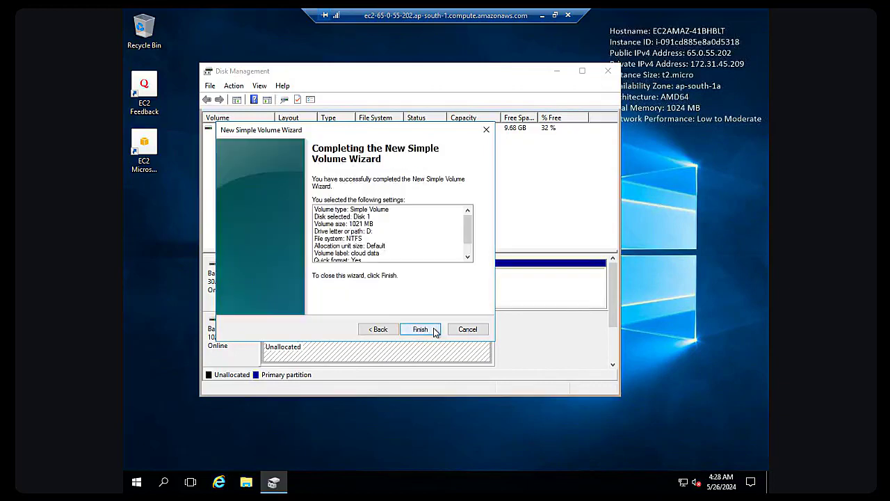
left_click(422, 331)
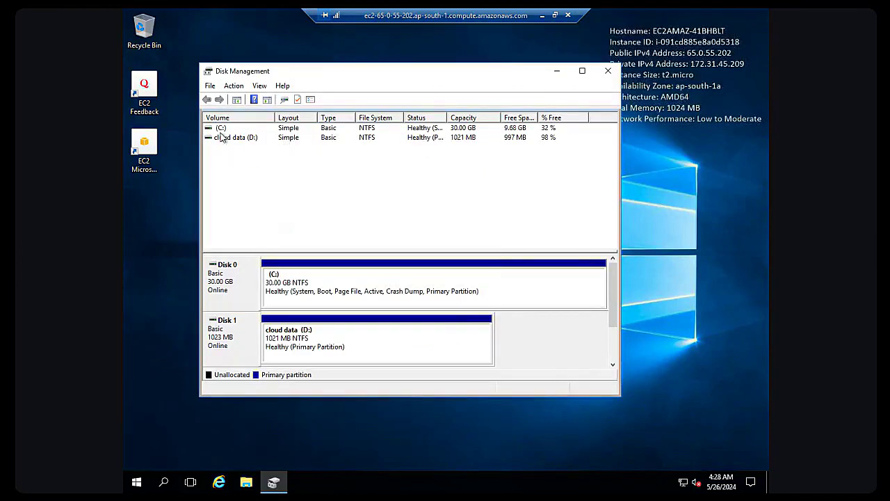
Step: Close Disk Management and open the cloud data (D:) drive from This PC
left_click(611, 76)
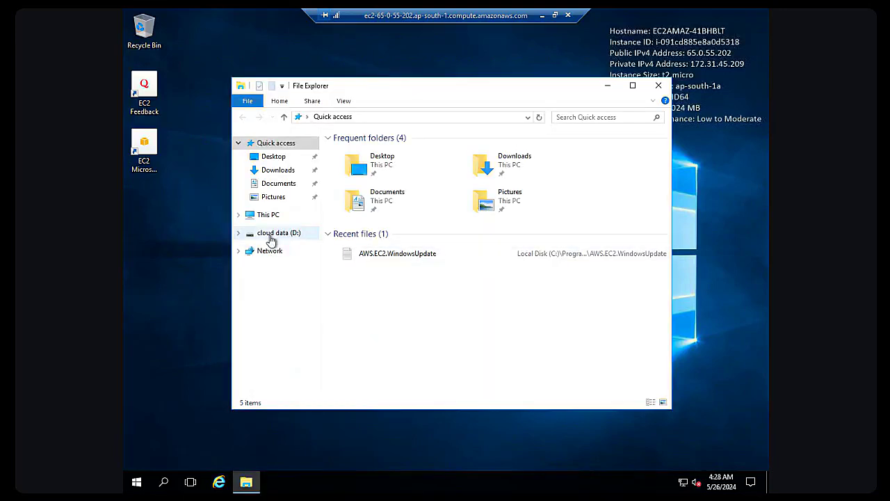
left_click(265, 217)
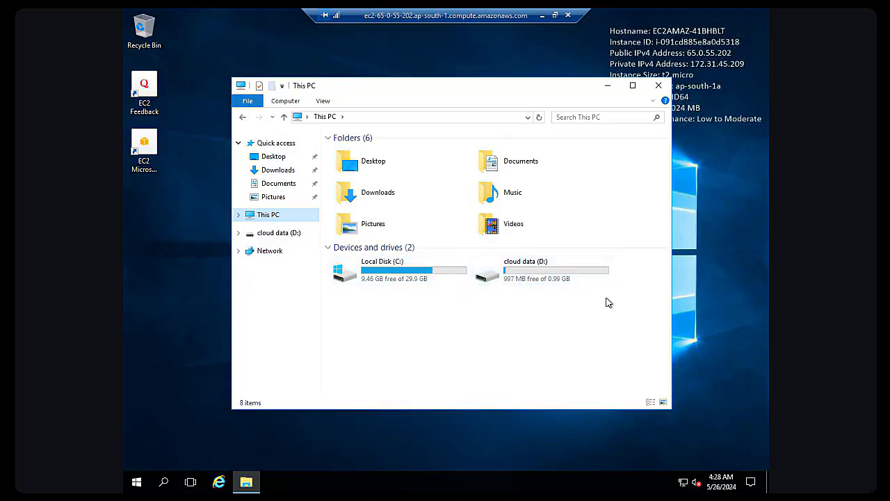
left_click(548, 267)
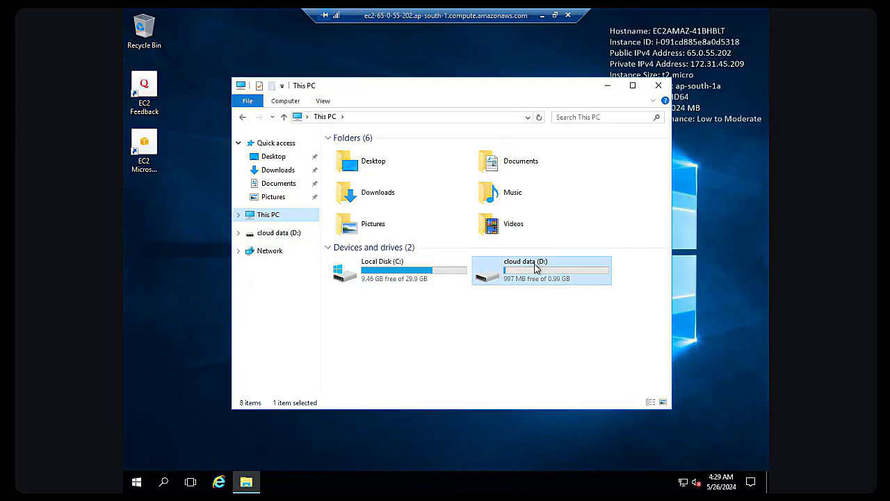
double_click(518, 271)
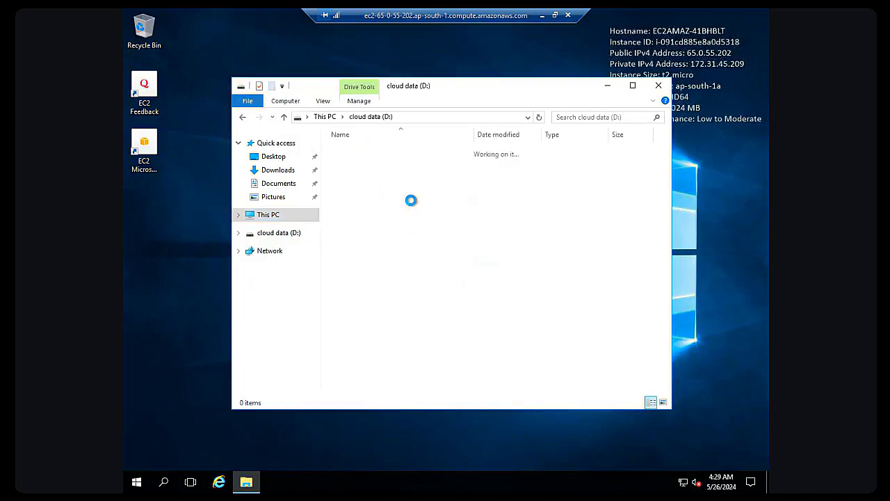
Step: Create a new folder and a new text document on D: with default names
right_click(408, 175)
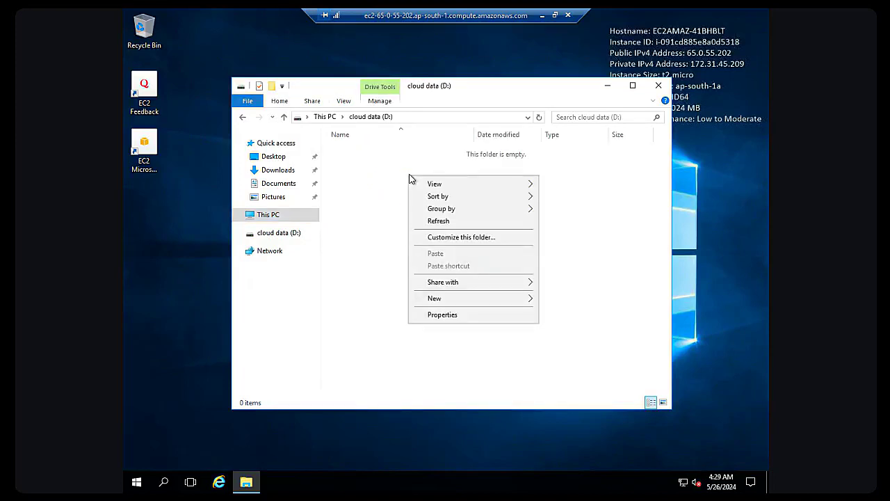
mouse_move(452, 300)
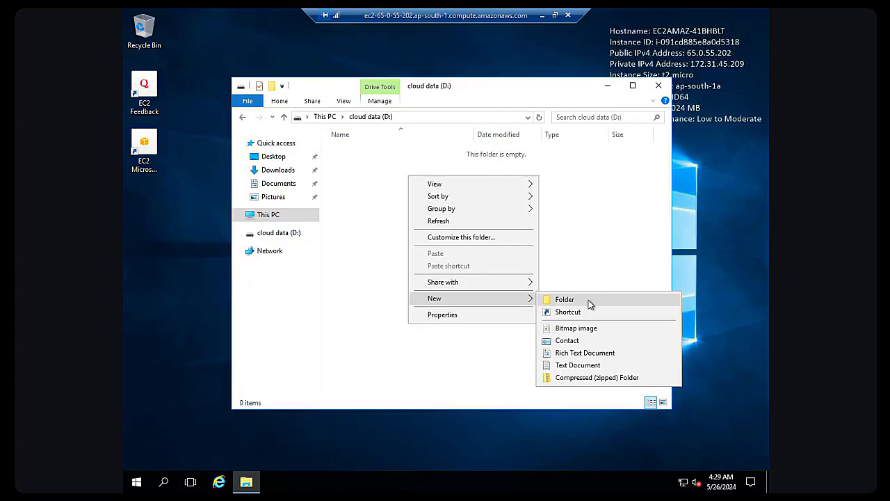
left_click(591, 299)
right_click(478, 259)
mouse_move(516, 392)
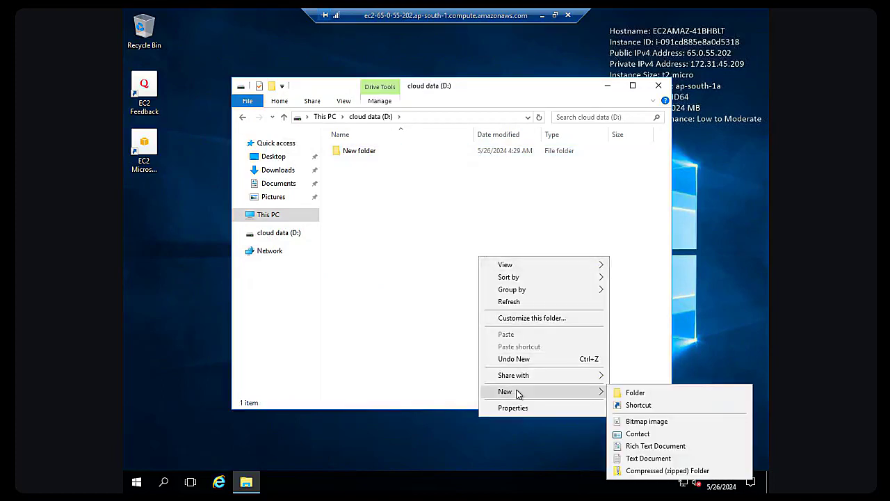
left_click(629, 458)
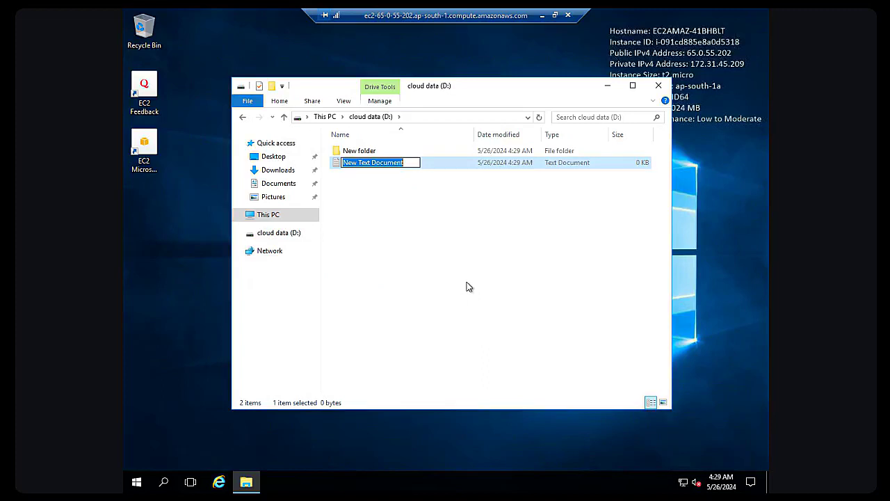
left_click(467, 281)
Step: Copy and paste both items repeatedly until D: holds 38 items
key("ctrl+a")
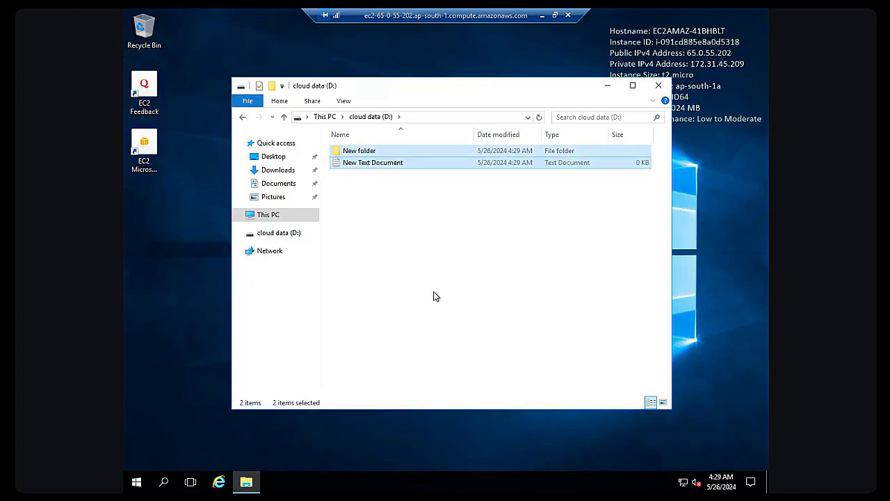
key("ctrl+c")
key("ctrl+v")
key("ctrl+v")
key("ctrl+v")
key("ctrl+v")
key("ctrl+v")
key("ctrl+v")
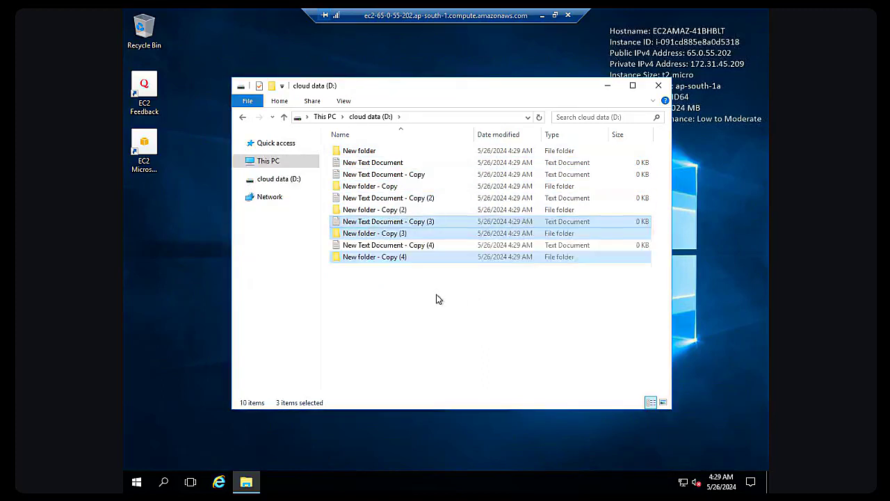
key("ctrl+v")
key("ctrl+v")
key("ctrl+v")
key("ctrl+v")
key("ctrl+v")
key("ctrl+v")
key("ctrl+v")
key("ctrl+v")
key("ctrl+v")
key("ctrl+v")
key("ctrl+v")
key("ctrl+v")
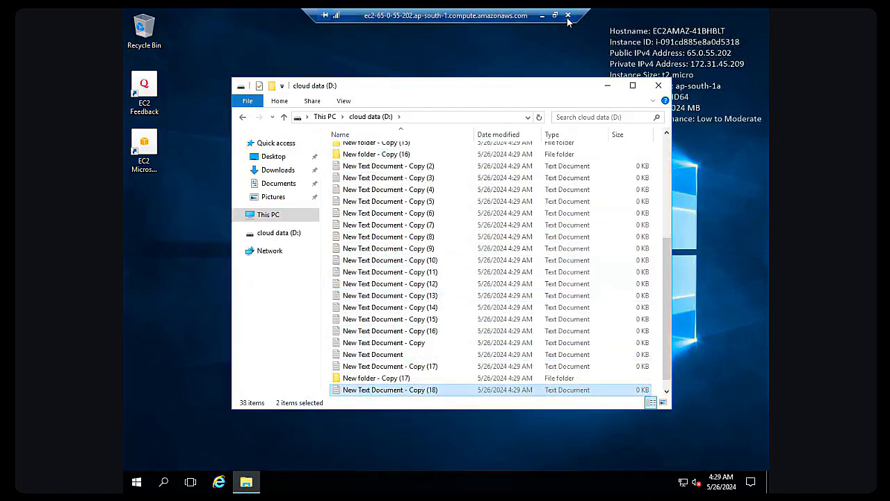
left_click(568, 15)
Step: Disconnect the remote session and show the EC2 Instances list with web1 selected
left_click(475, 269)
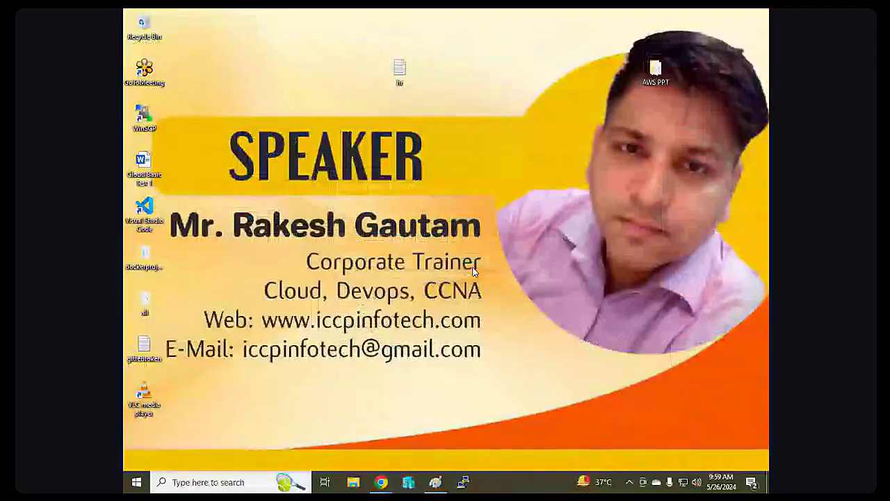
mouse_move(381, 482)
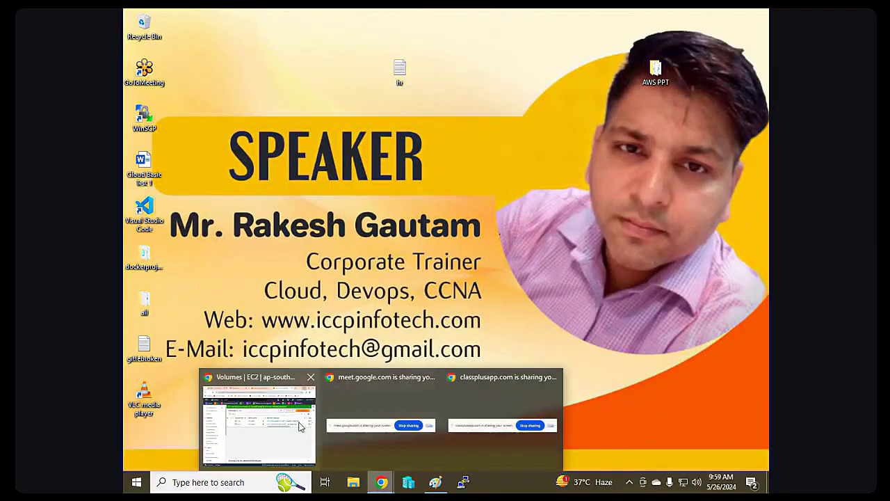
left_click(293, 441)
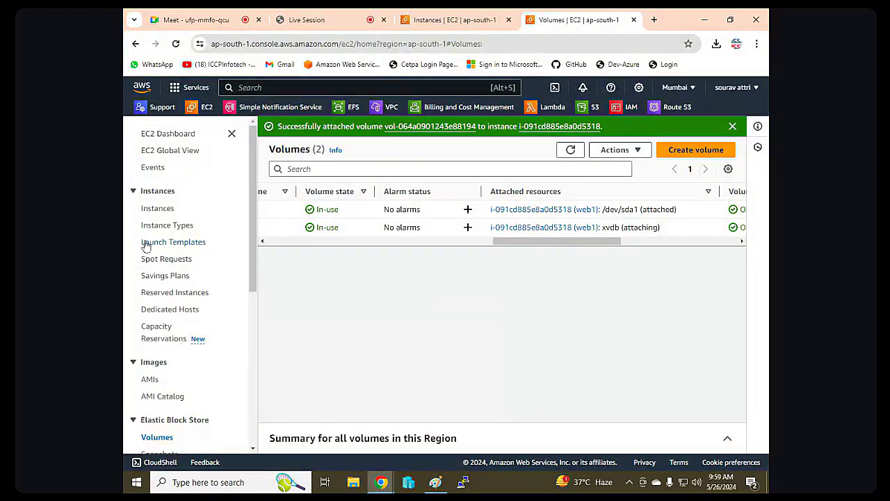
scroll(168, 369, "down", 1)
left_click(150, 323)
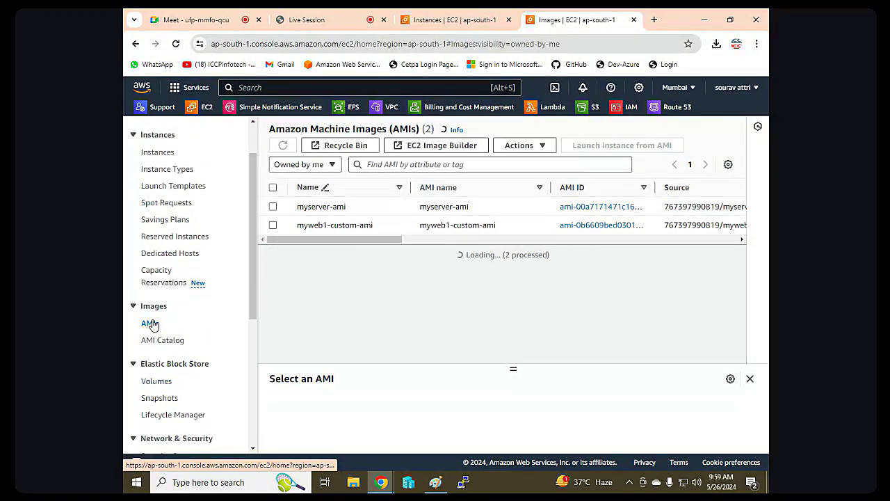
left_click_drag(359, 243, 496, 239)
scroll(179, 278, "up", 1)
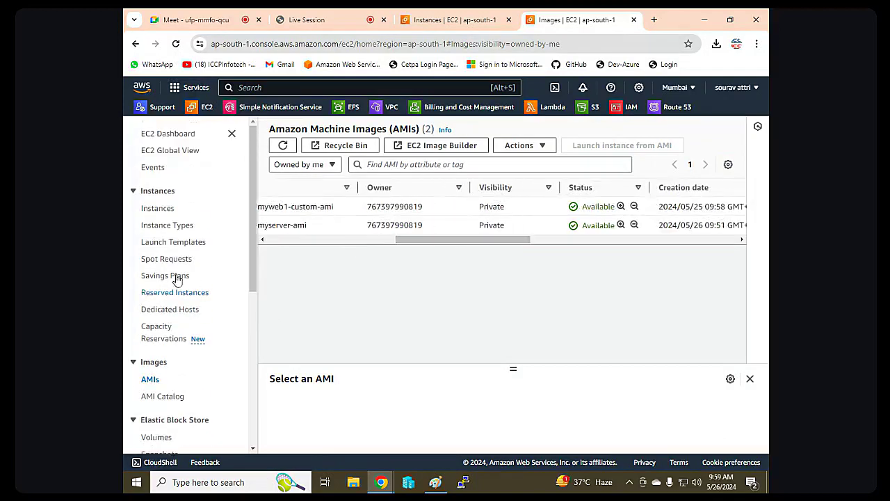
left_click(158, 209)
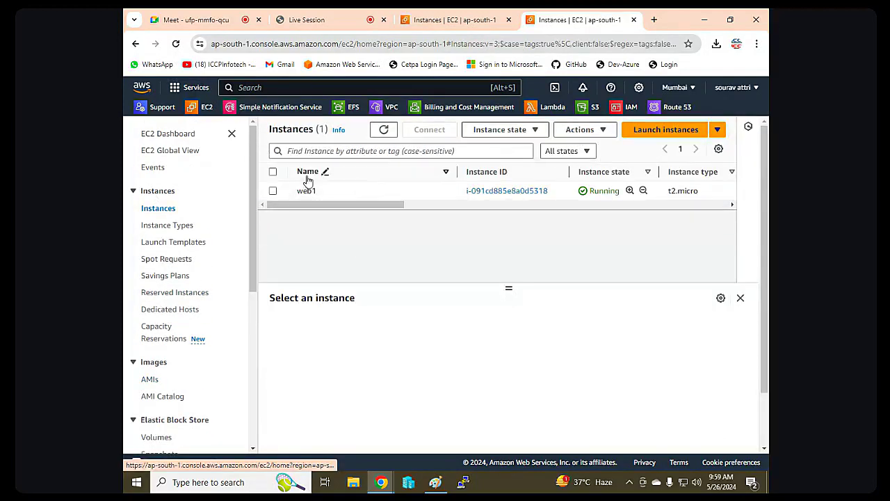
left_click(272, 191)
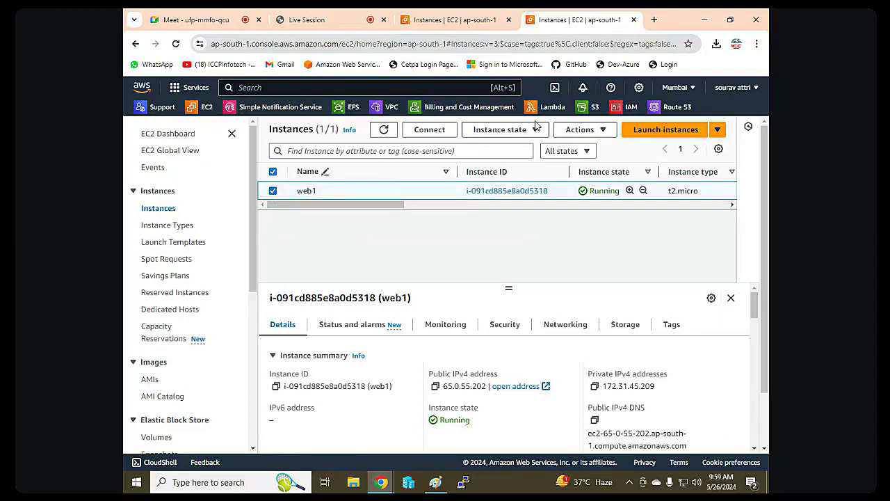
Step: Terminate web1 via Instance state, refresh until terminated, then open Volumes
left_click(508, 130)
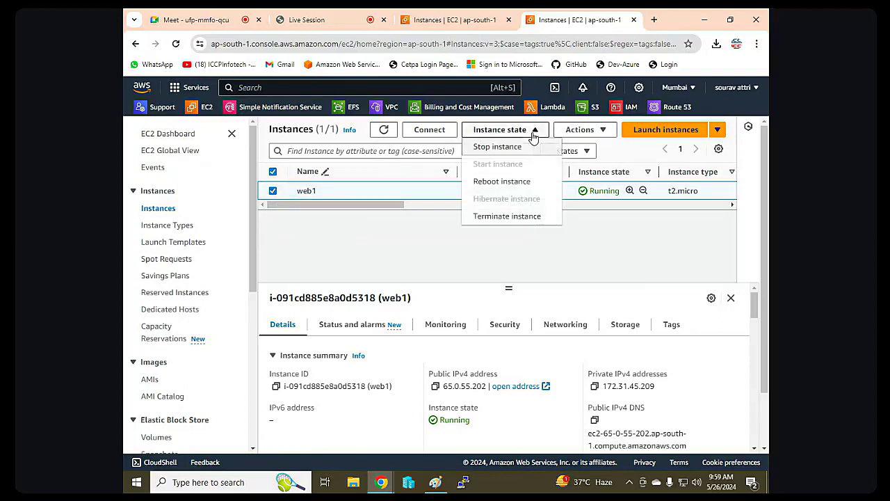
left_click(498, 215)
left_click(678, 407)
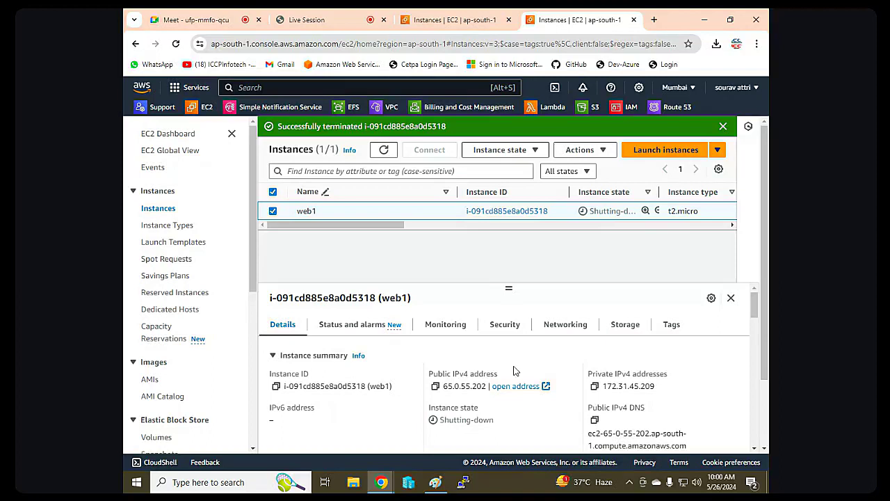
left_click(383, 149)
left_click(385, 150)
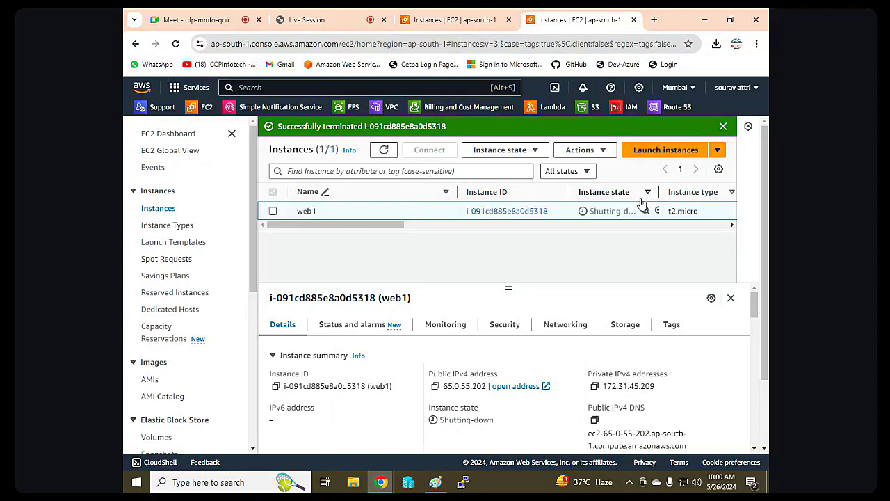
scroll(167, 292, "down", 3)
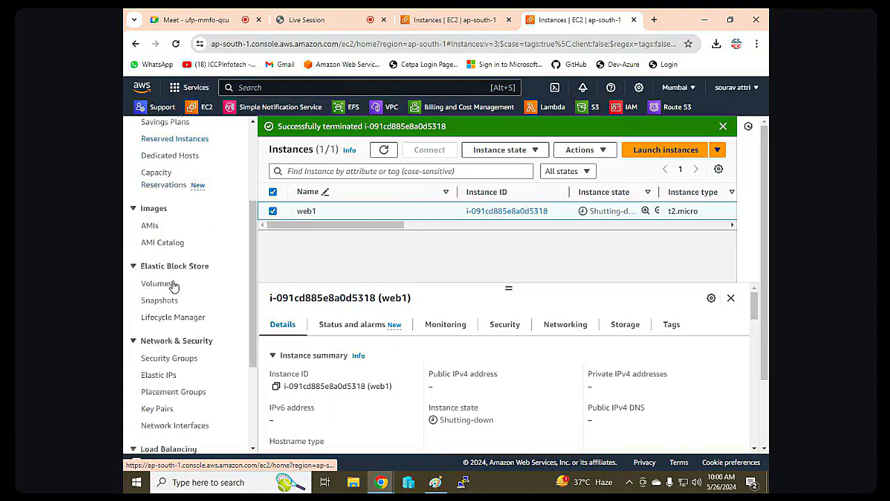
left_click(162, 271)
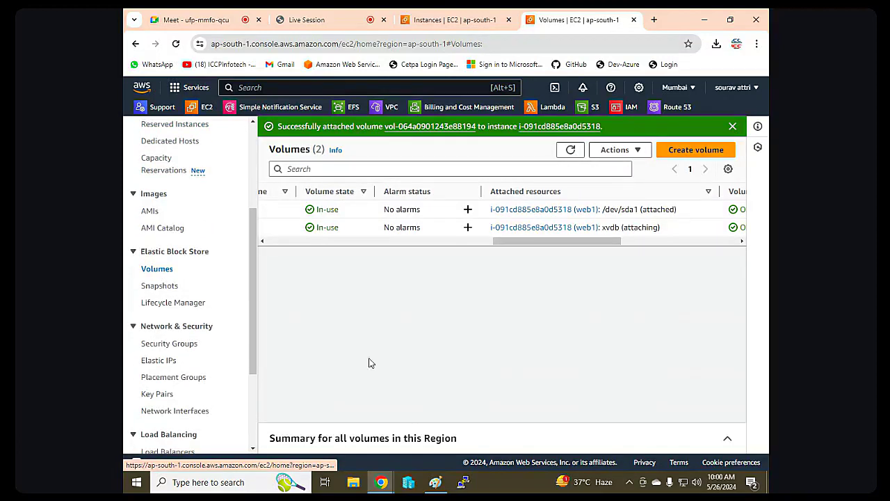
Step: Refresh Volumes to see web1-hdd gone and Data-Volume available, then go back to Instances
left_click(571, 152)
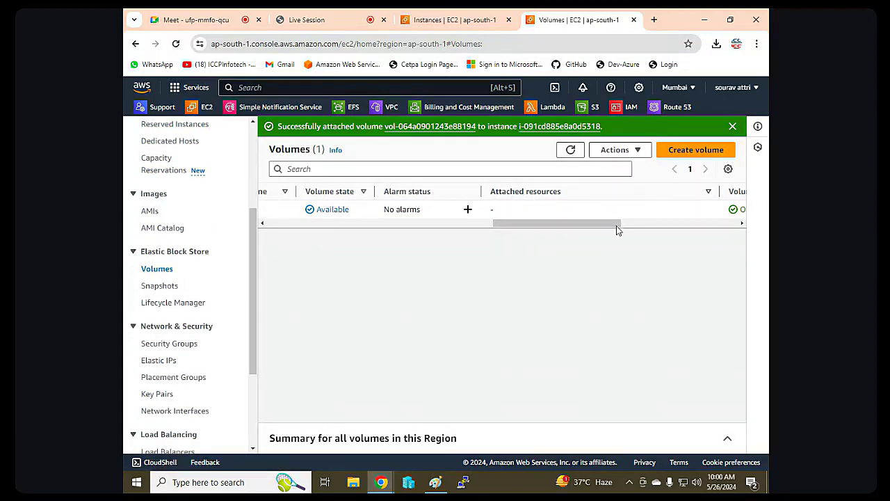
left_click_drag(538, 226, 271, 232)
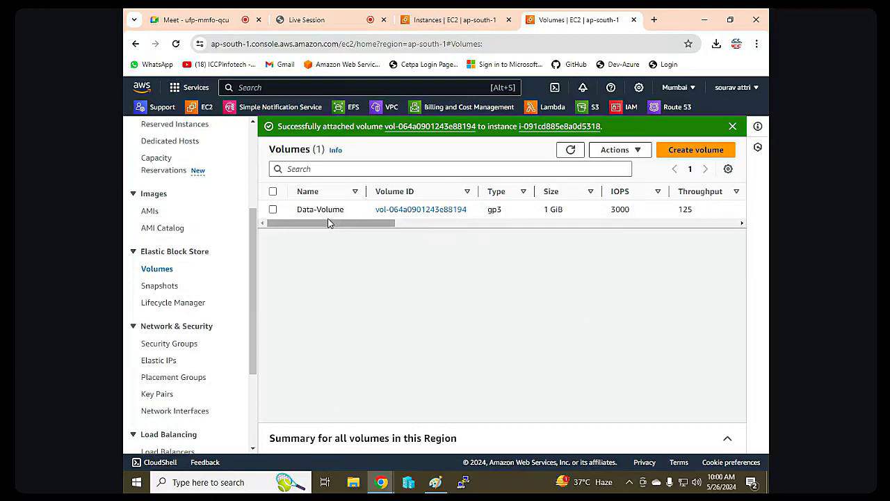
scroll(158, 242, "up", 3)
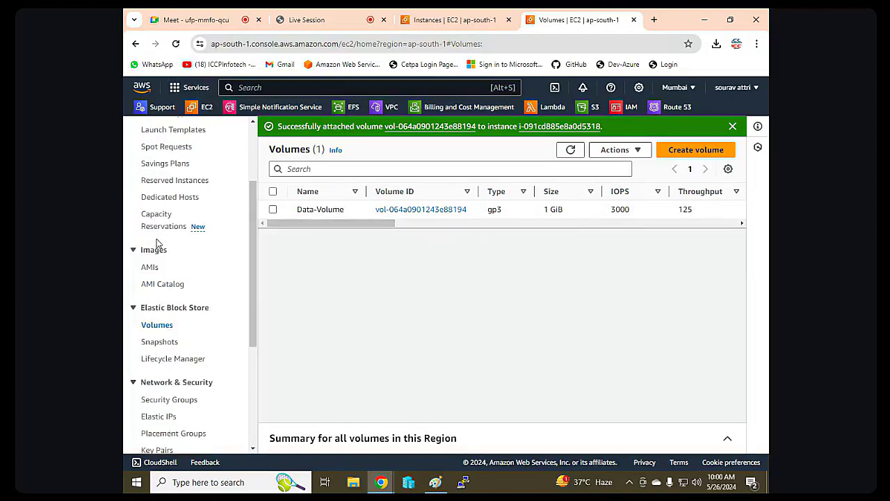
left_click(164, 210)
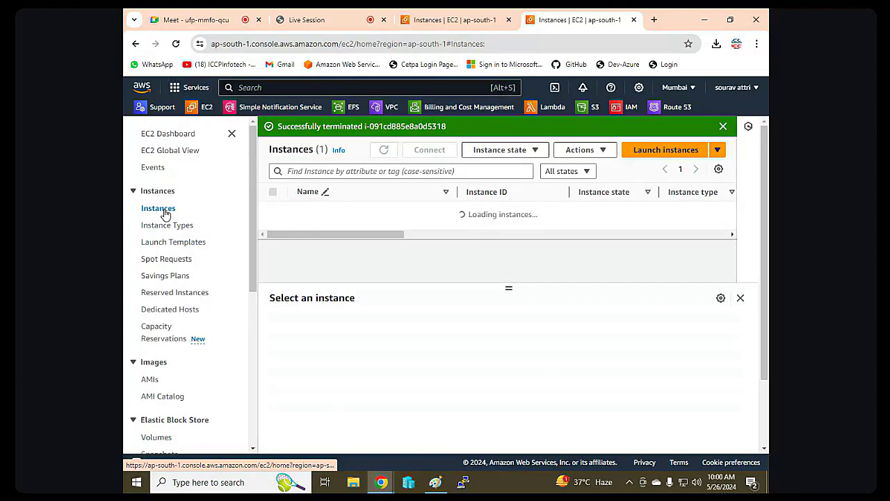
Step: Start a new instance named web2 using the myserver-ami image from My AMIs
left_click(654, 154)
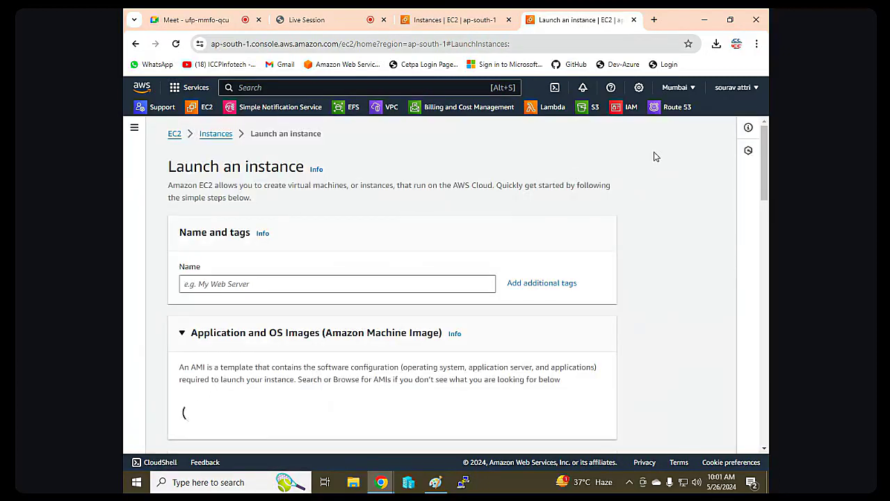
left_click(268, 286)
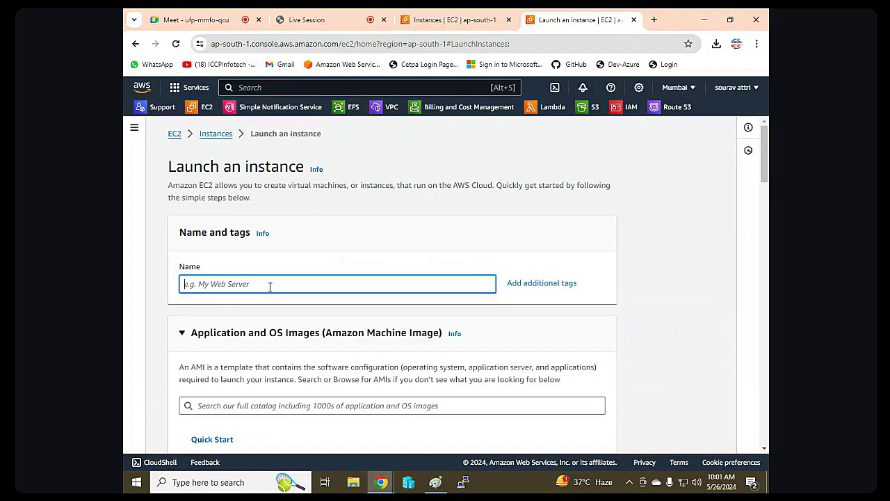
type("web2")
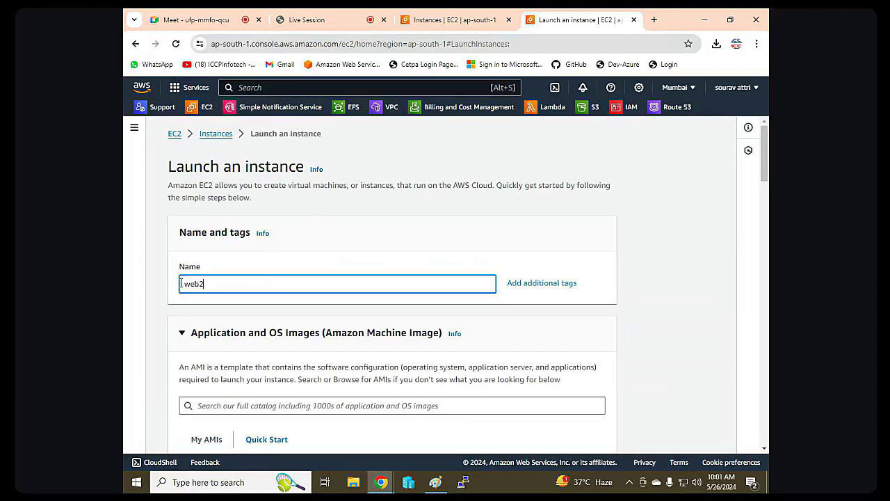
scroll(279, 333, "down", 3)
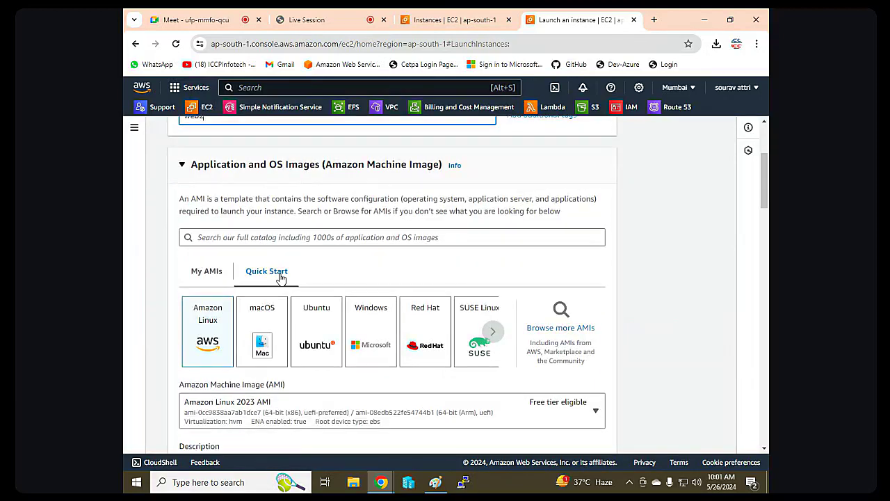
left_click(207, 272)
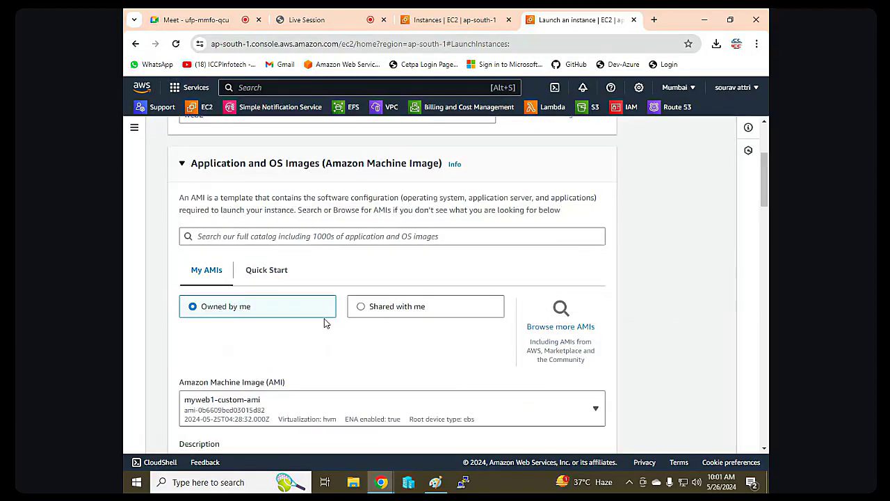
scroll(324, 322, "down", 2)
left_click(252, 304)
left_click(298, 304)
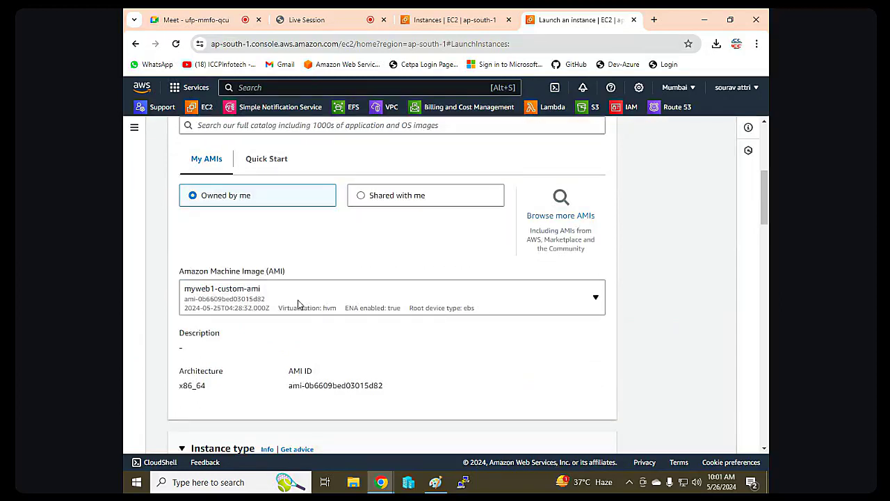
left_click(298, 304)
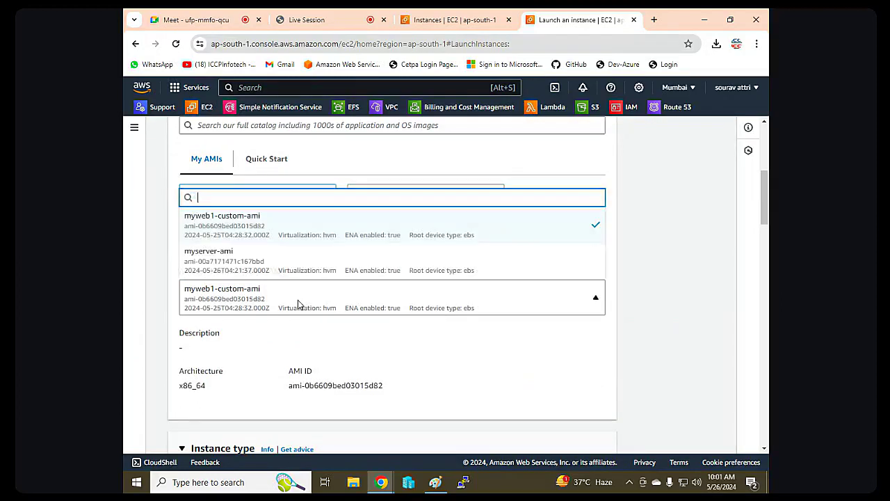
left_click(241, 259)
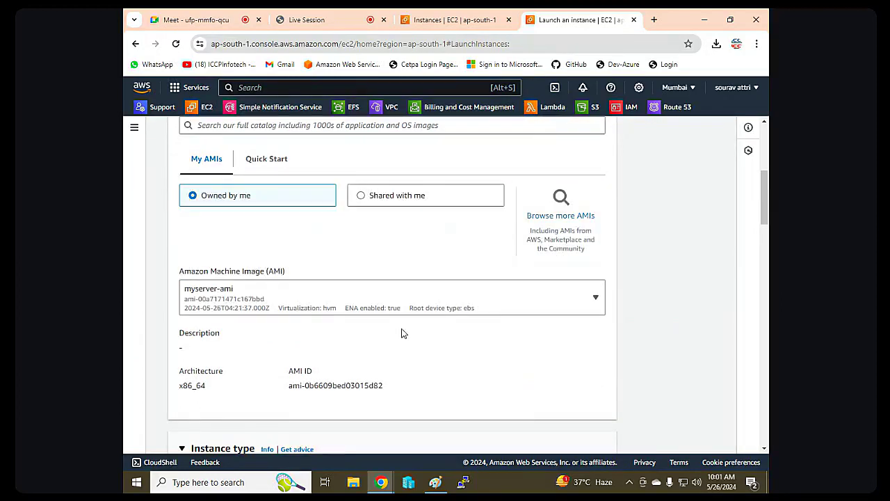
Step: Set the key pair to Proceed without a key pair
scroll(498, 336, "down", 2)
scroll(498, 336, "down", 2)
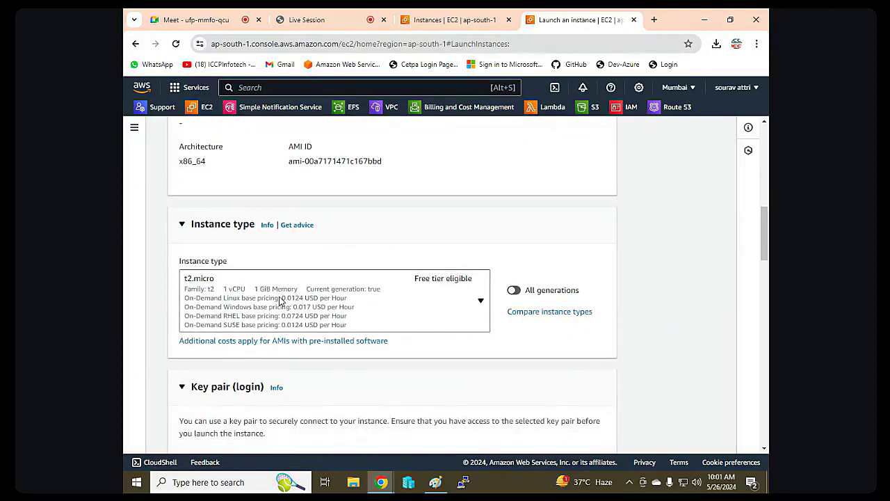
scroll(264, 301, "down", 3)
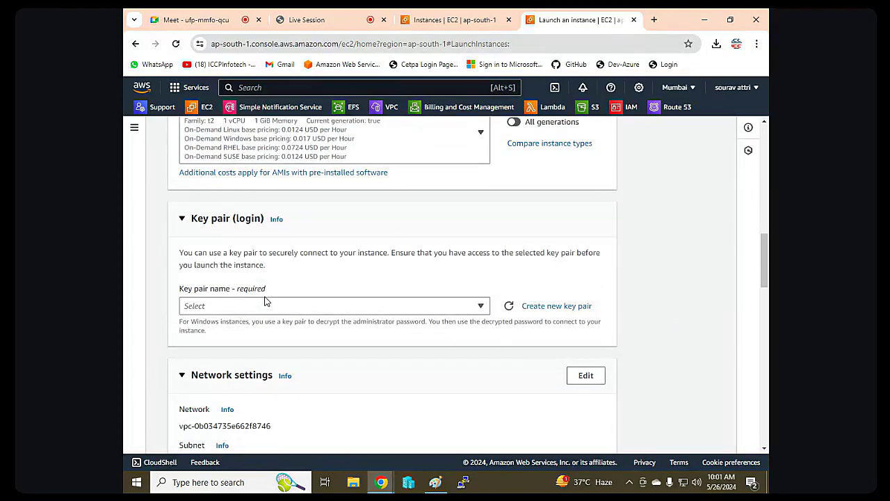
left_click(252, 310)
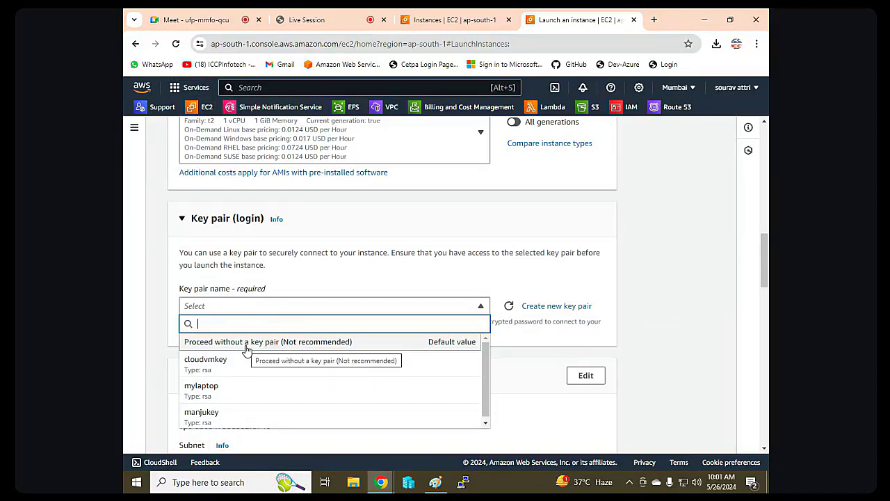
left_click(246, 345)
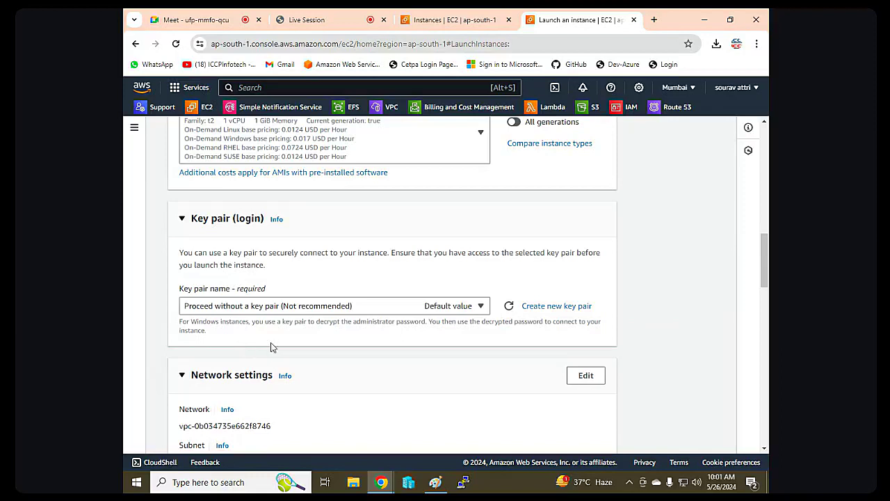
scroll(328, 349, "down", 2)
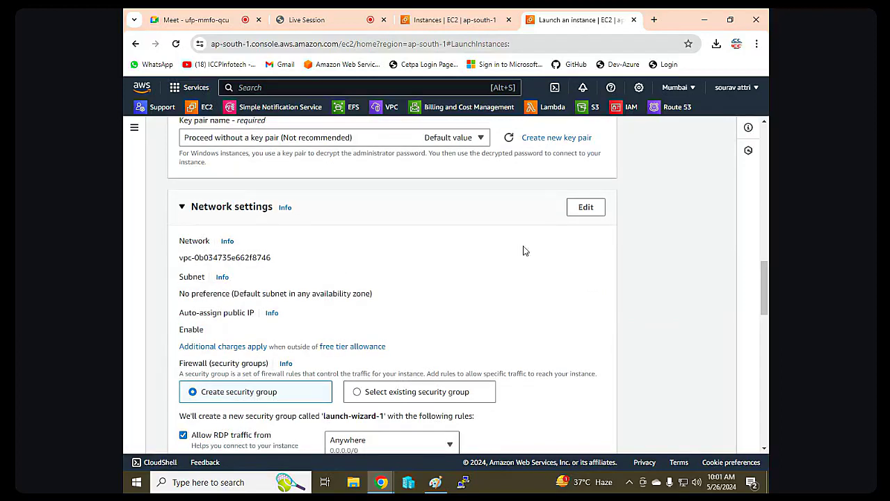
Step: Edit network settings to use the ap-south-1a subnet subnet-0e2c24ce49cc2637a
left_click(584, 207)
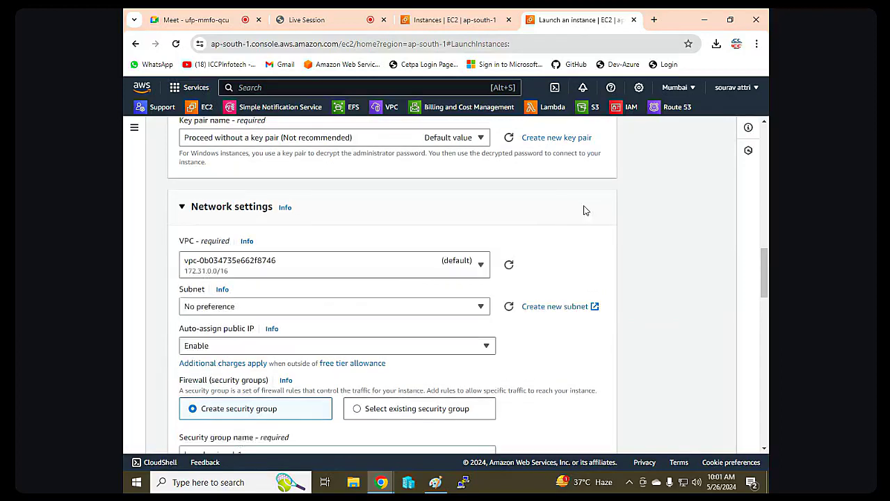
left_click(295, 263)
left_click(295, 264)
left_click(252, 313)
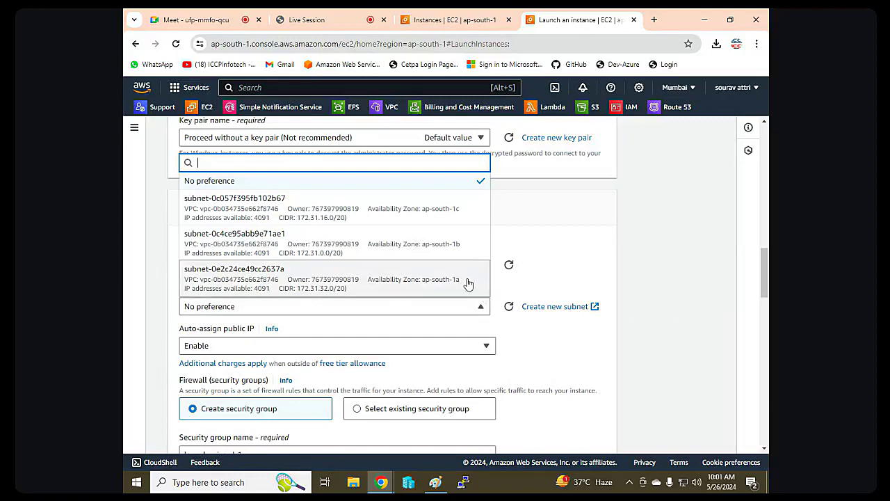
left_click(421, 281)
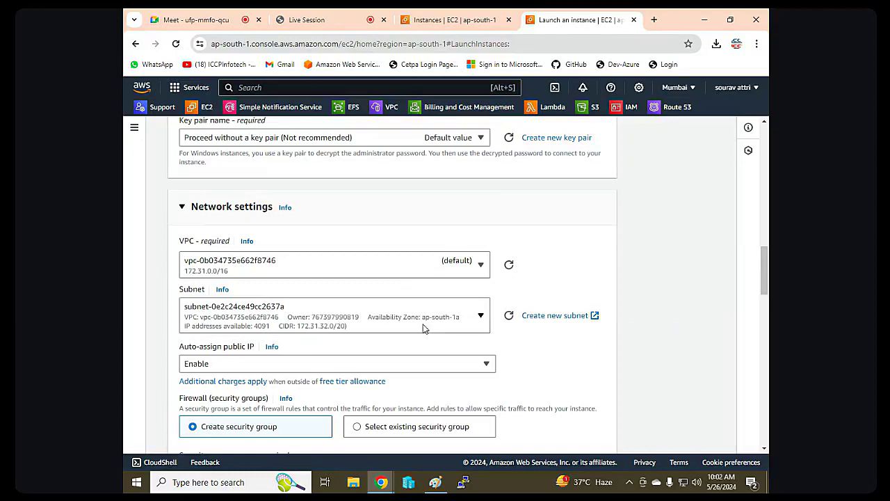
Step: Choose the existing MYsg security group and launch the instance
scroll(440, 326, "down", 1)
scroll(440, 326, "down", 1)
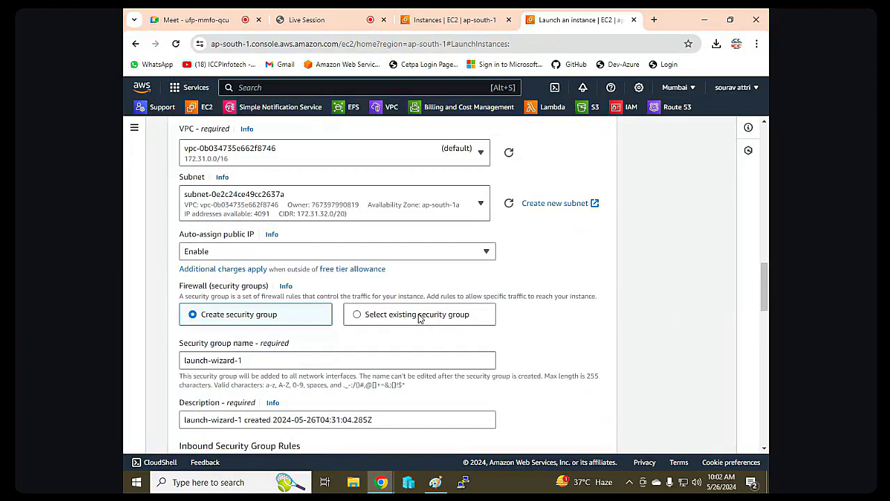
left_click(420, 313)
left_click(295, 362)
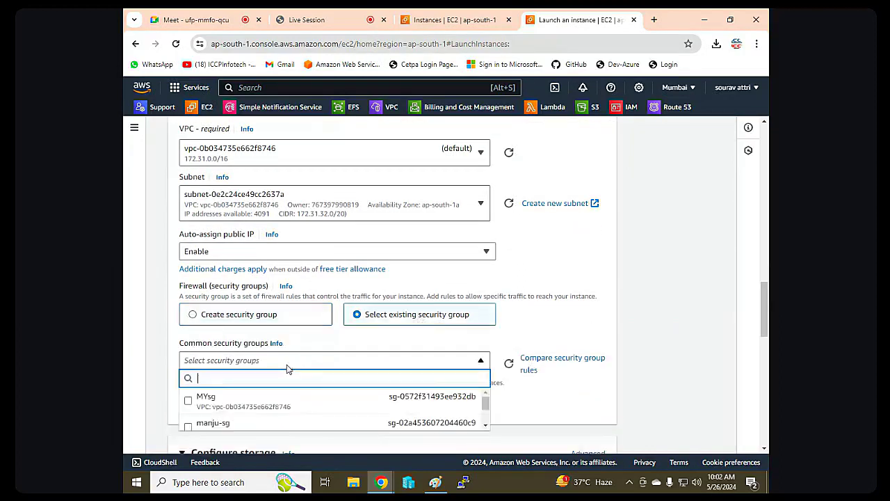
left_click(187, 396)
scroll(360, 358, "down", 1)
scroll(361, 357, "down", 15)
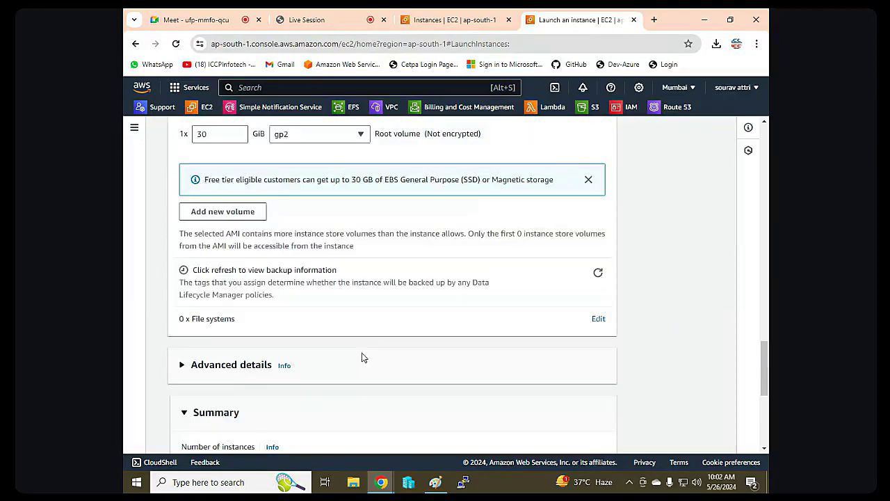
left_click(548, 409)
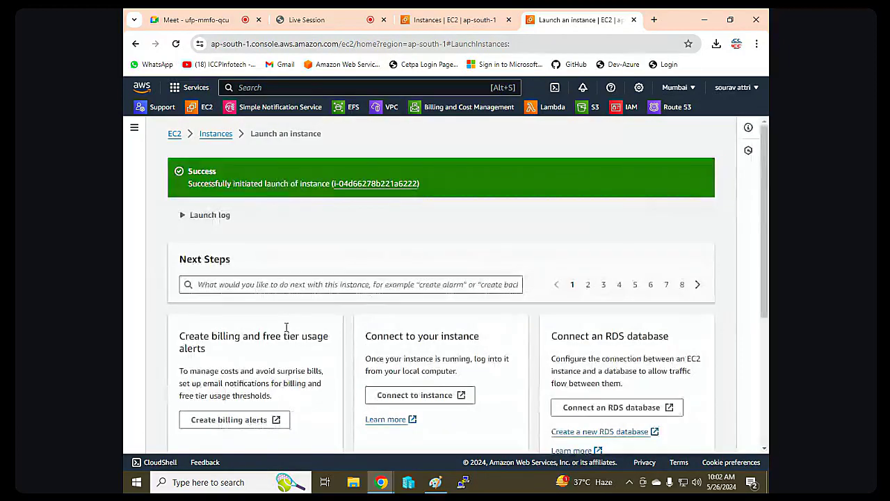
Step: Return to the Instances list and refresh it to show web2
left_click(218, 136)
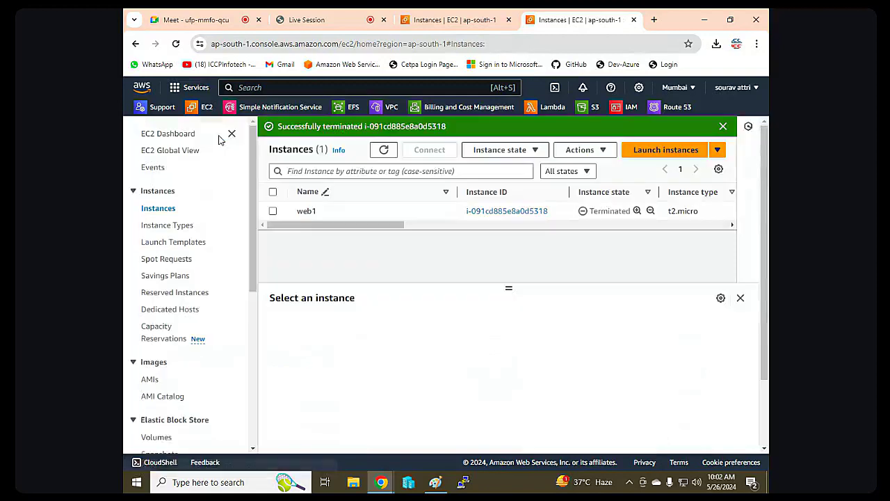
left_click(383, 150)
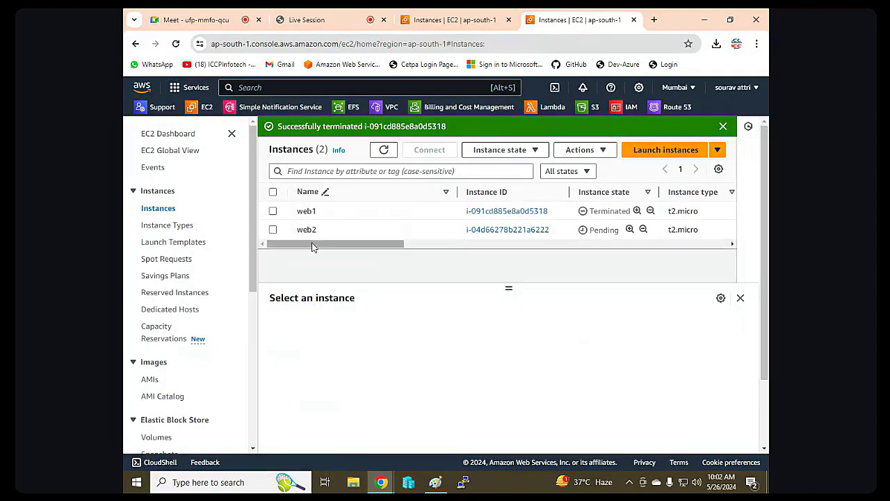
scroll(215, 232, "down", 3)
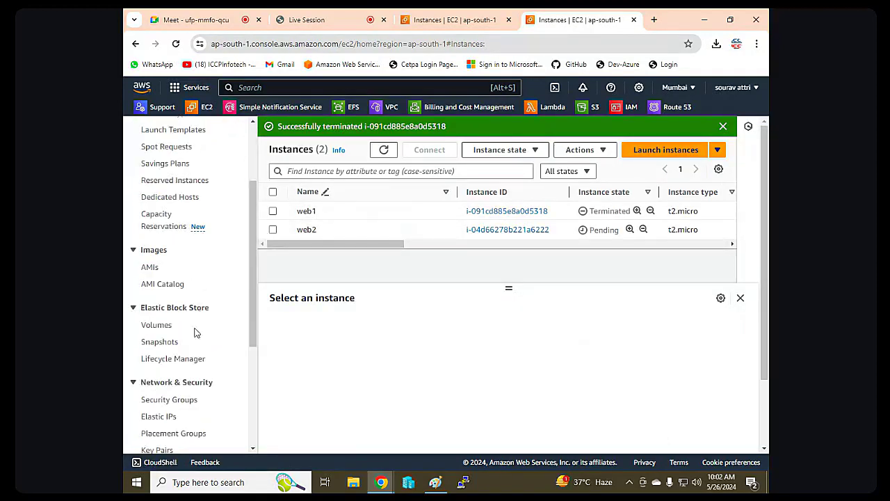
scroll(191, 325, "up", 2)
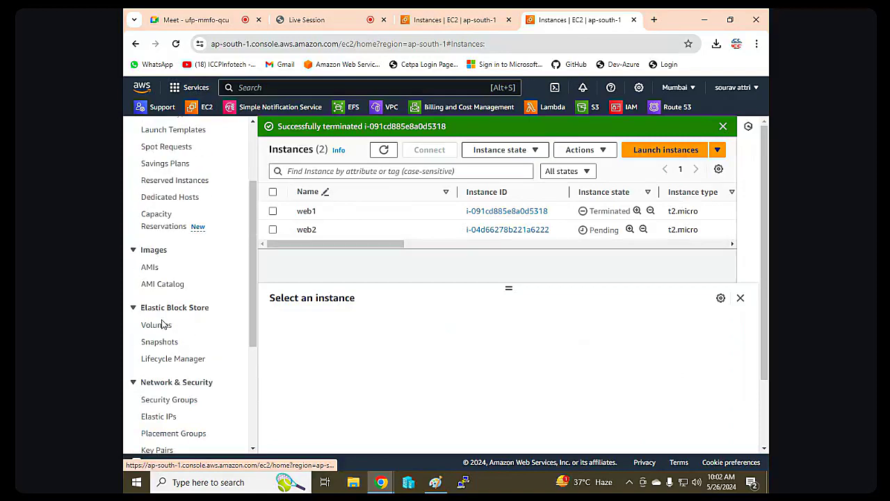
Step: In Volumes, name the unnamed 30 GiB volume web2, then select Data-Volume
left_click(160, 325)
left_click(571, 149)
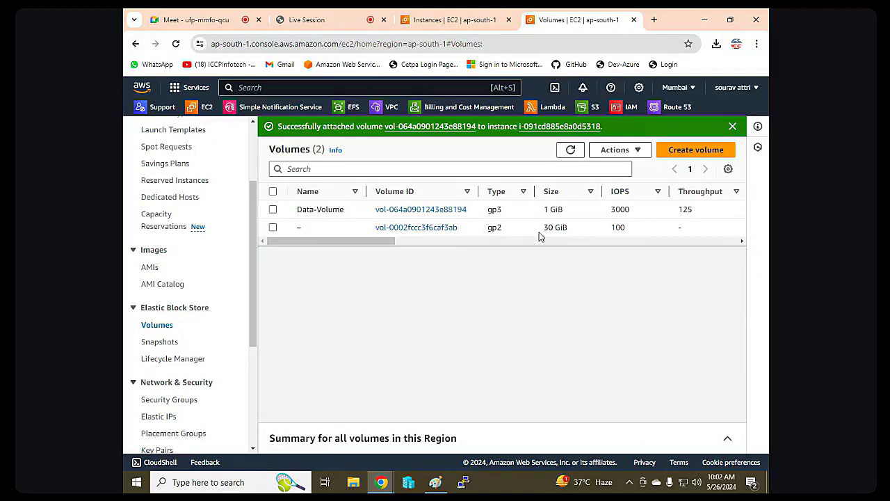
left_click(308, 227)
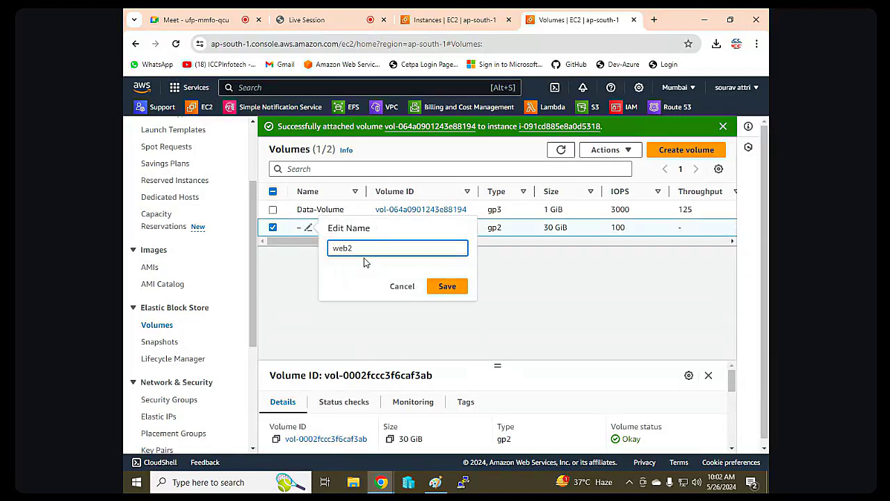
left_click(448, 286)
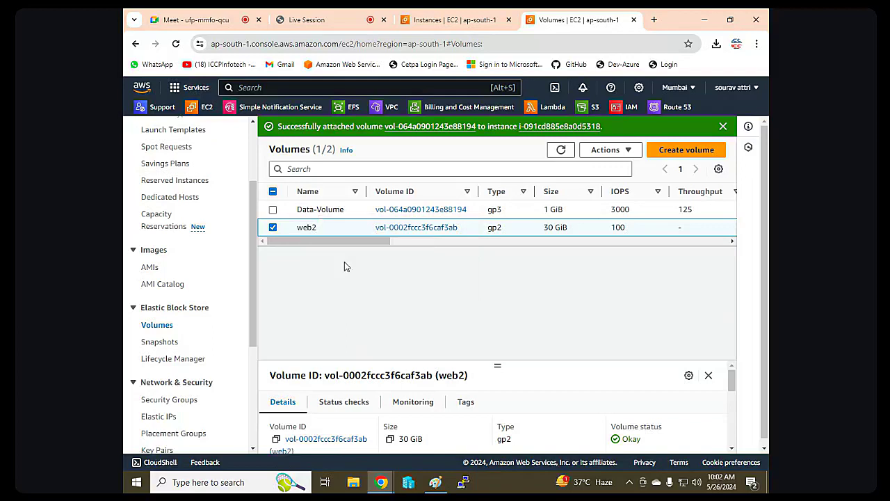
left_click(273, 227)
left_click(273, 209)
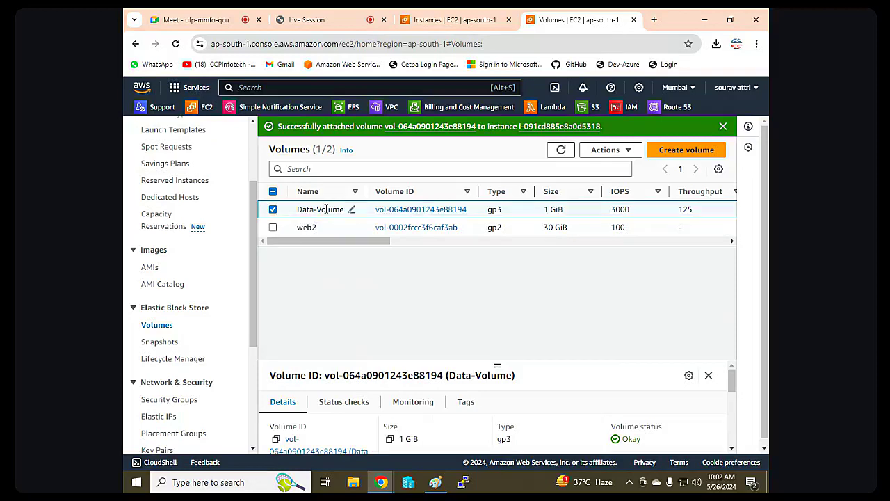
Step: Attach Data-Volume to instance i-04d66278b221a6222 as device xvdb, then refresh the volumes
left_click(610, 151)
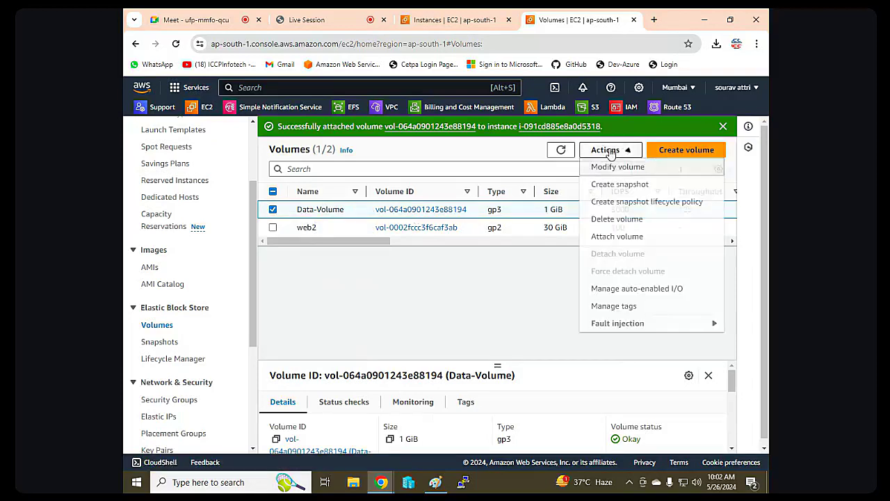
left_click(617, 237)
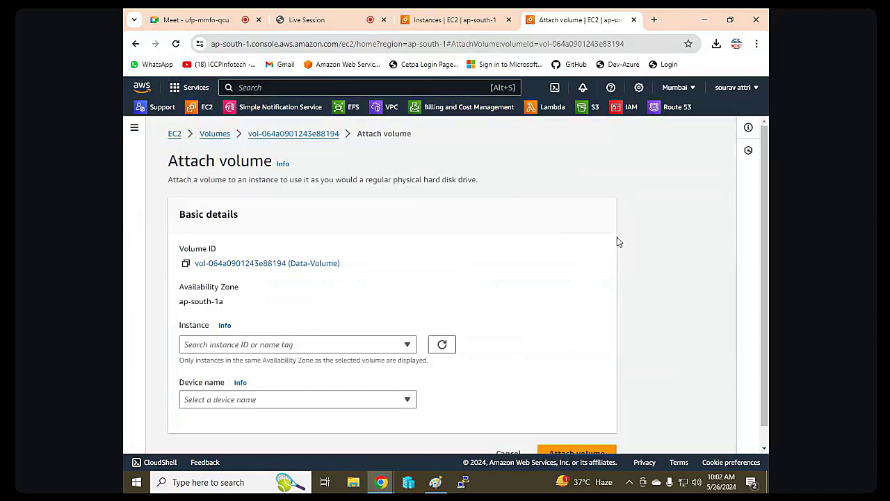
left_click(213, 345)
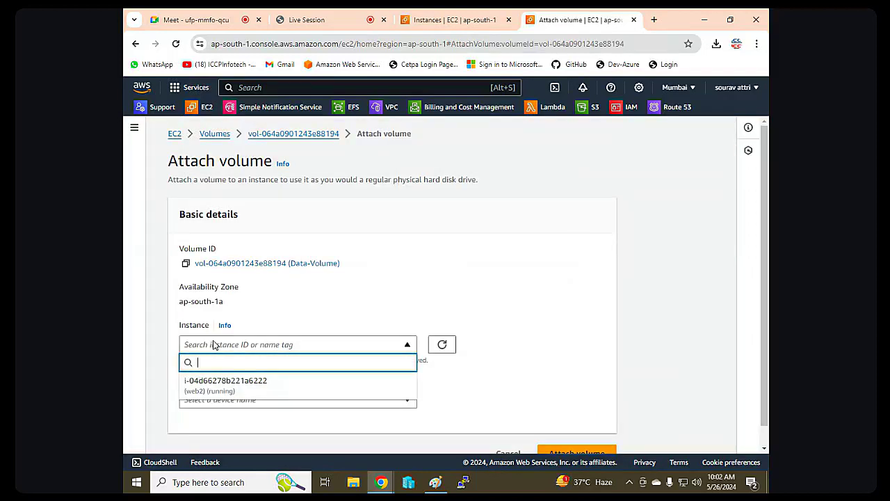
left_click(212, 390)
left_click(239, 399)
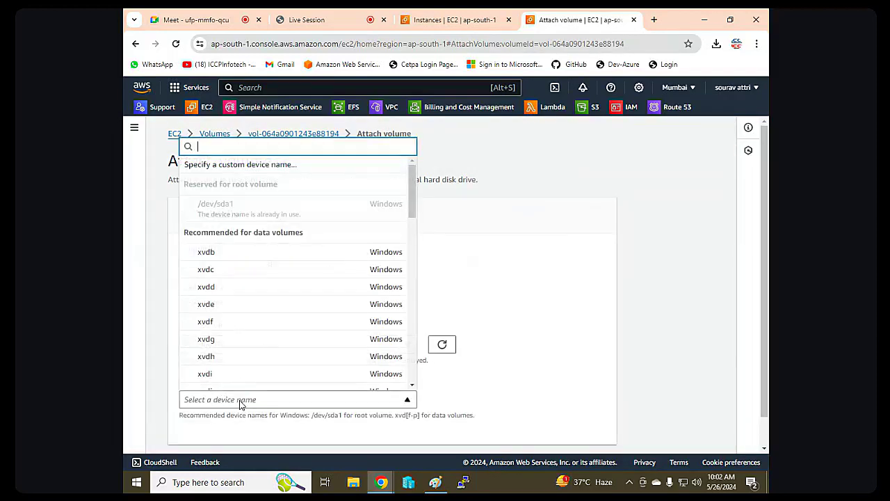
left_click(223, 254)
scroll(652, 415, "down", 1)
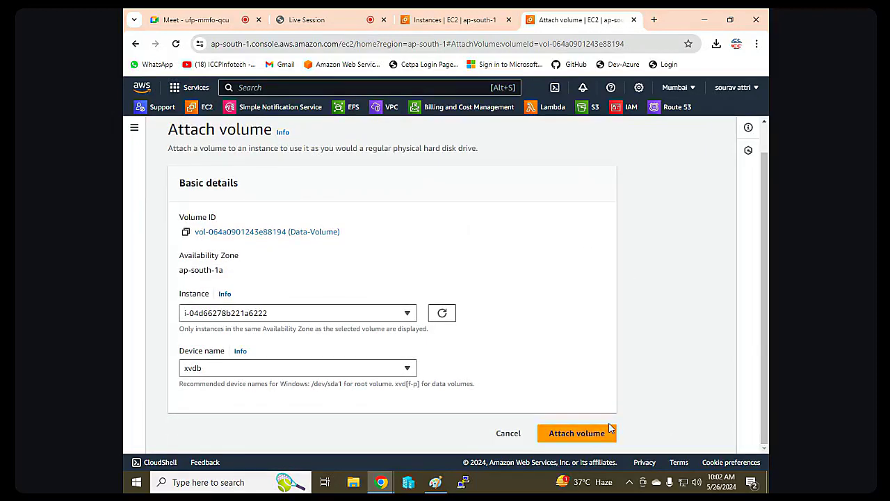
left_click(589, 433)
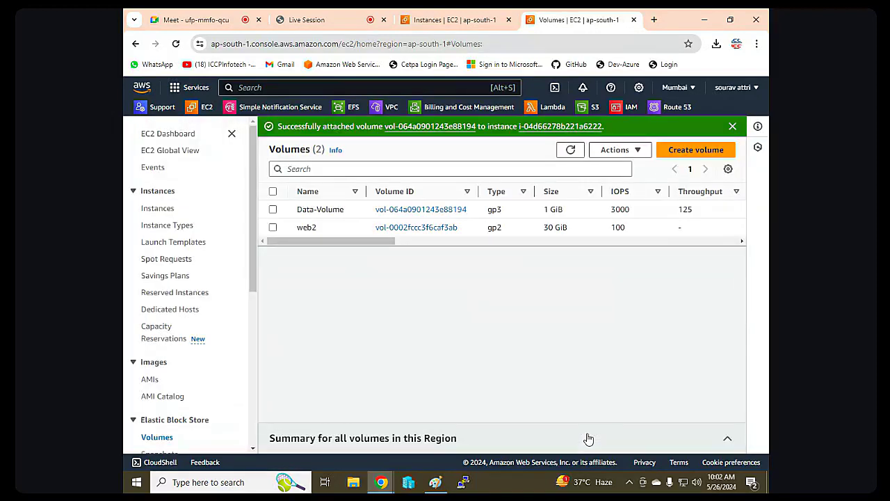
left_click(571, 150)
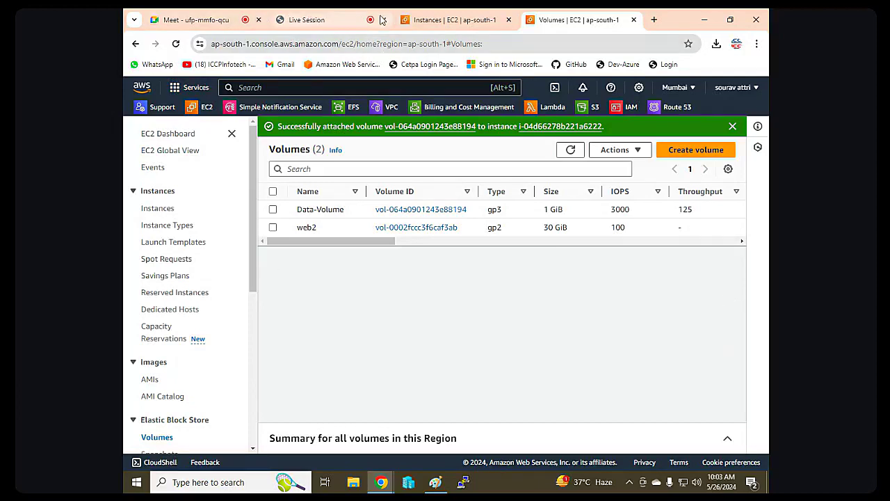
Step: Approve the raised-hand participant in the live session, then return to the EC2 Instances tab
left_click(292, 20)
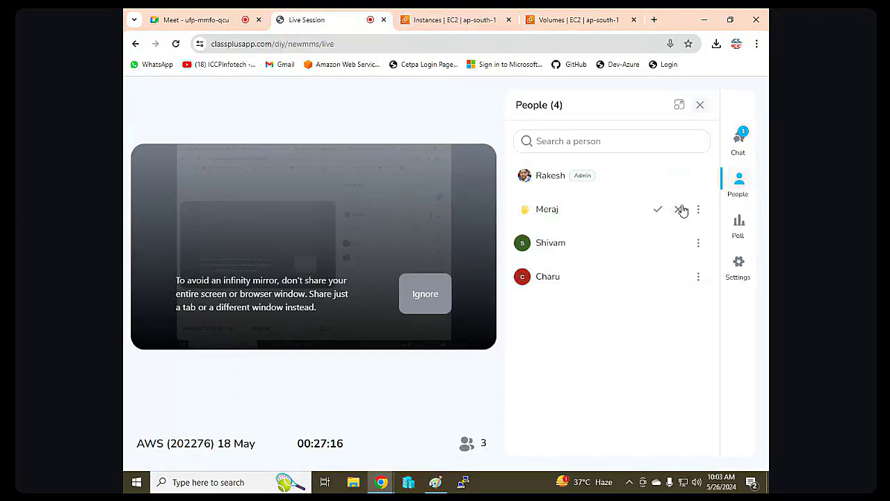
left_click(658, 209)
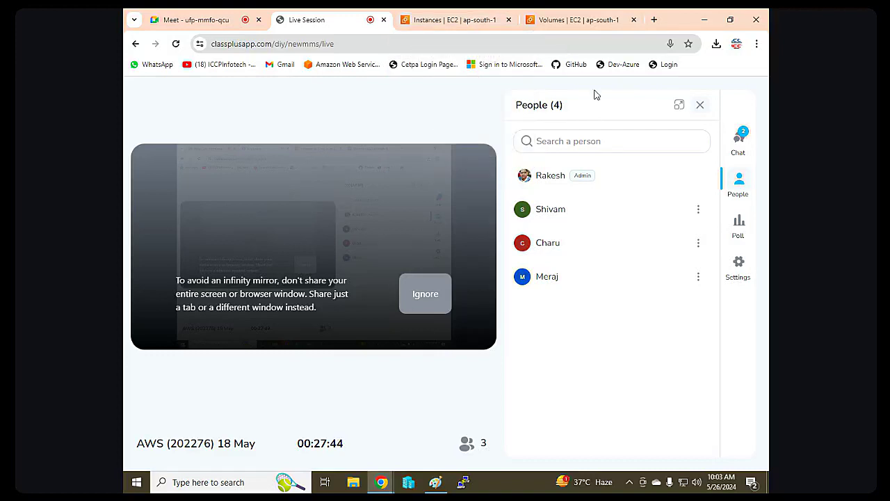
left_click(198, 21)
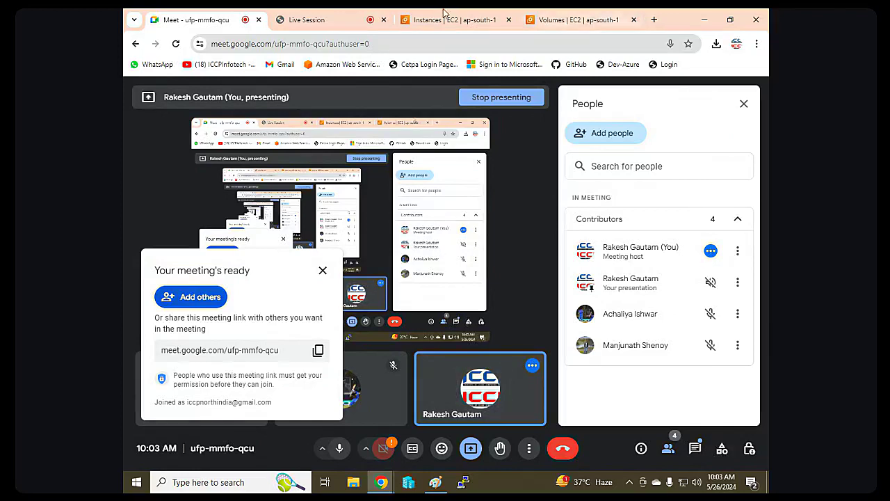
left_click(307, 21)
left_click(473, 20)
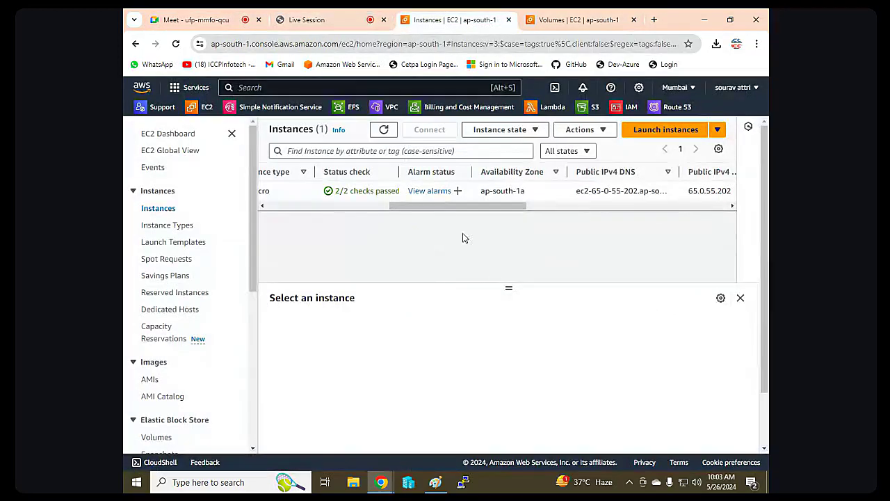
Step: Copy web2's public IPv4 address and open Remote Desktop Connection from Windows search
left_click_drag(446, 208, 327, 207)
left_click(383, 130)
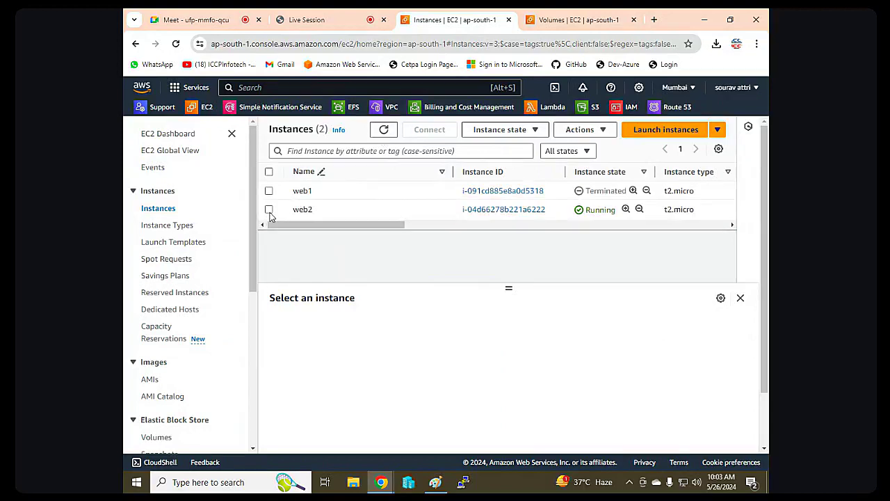
left_click(269, 210)
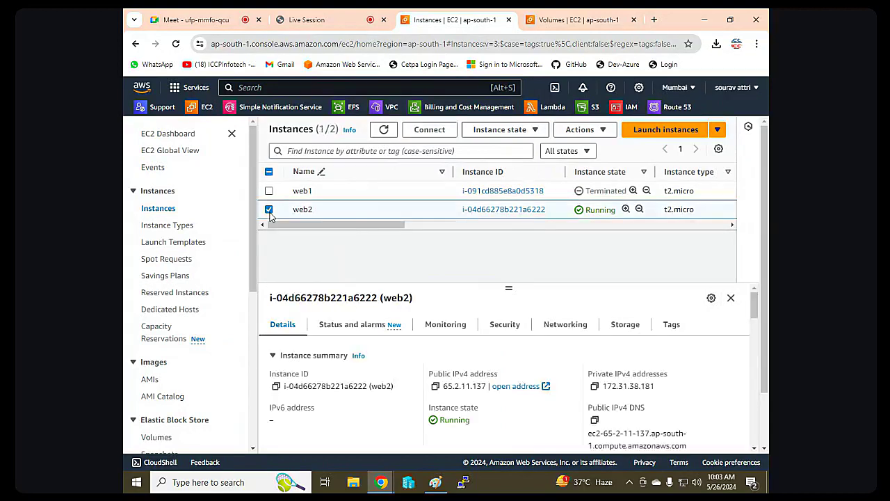
left_click(435, 387)
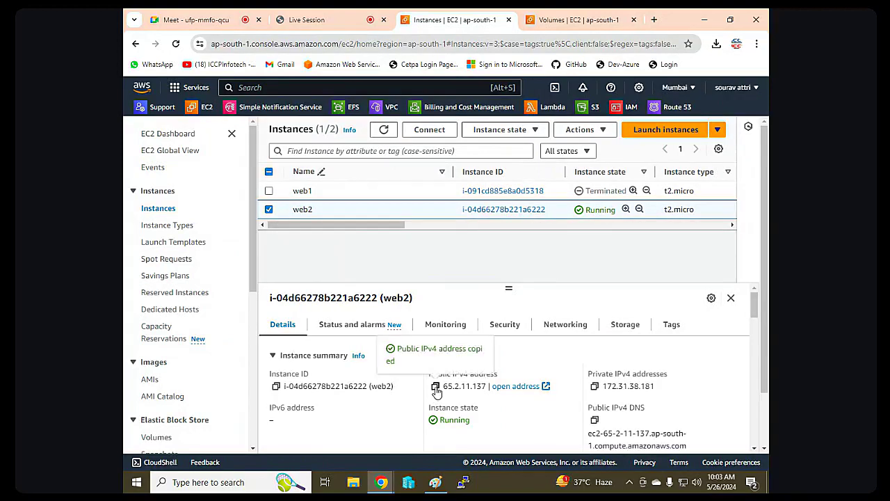
left_click(207, 487)
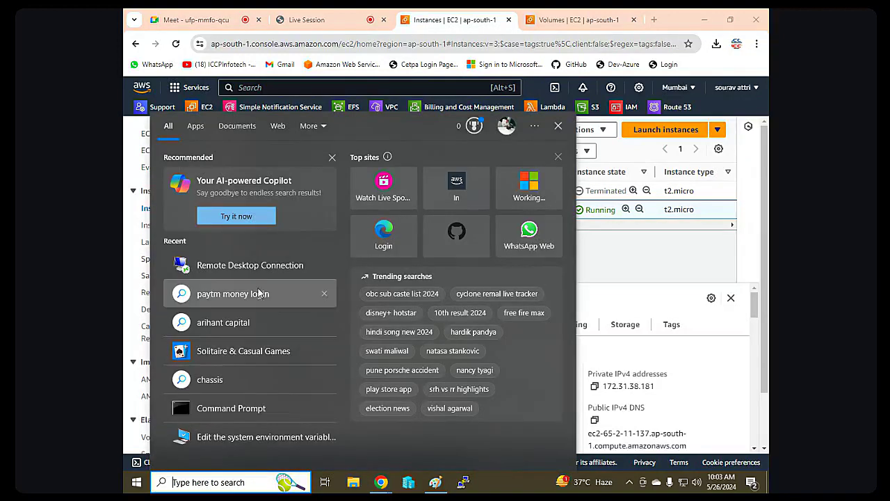
left_click(263, 270)
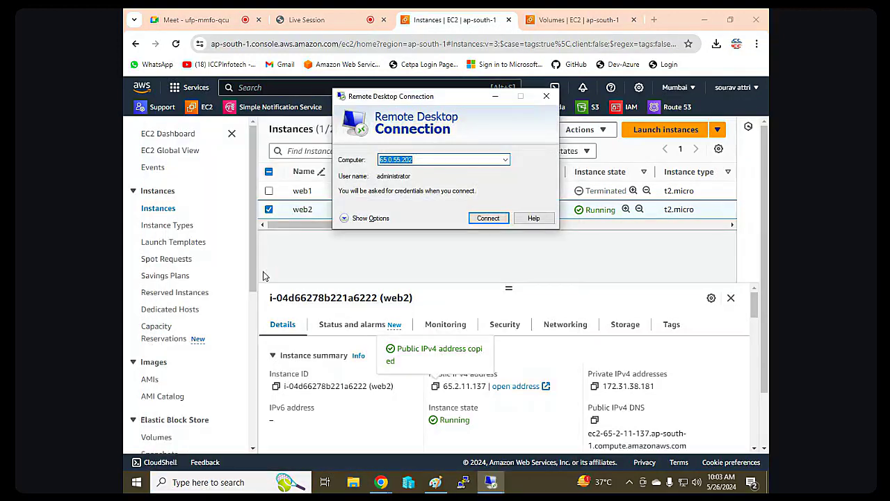
Step: Connect to 65.2.11.137 as administrator with the account password, accepting the certificate warning
key("ctrl+v")
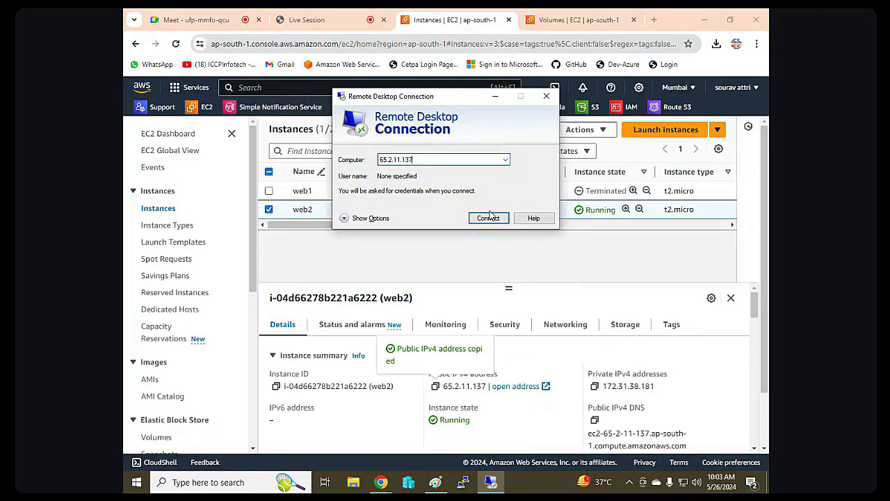
left_click(487, 219)
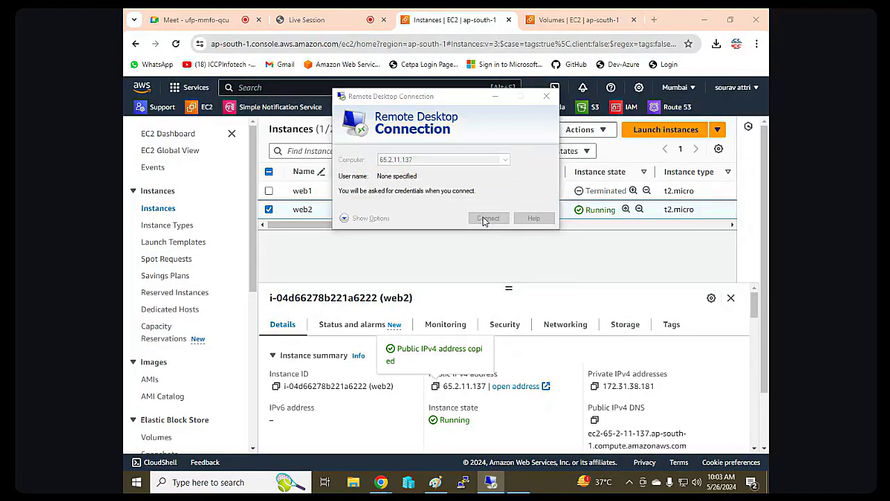
type("ad")
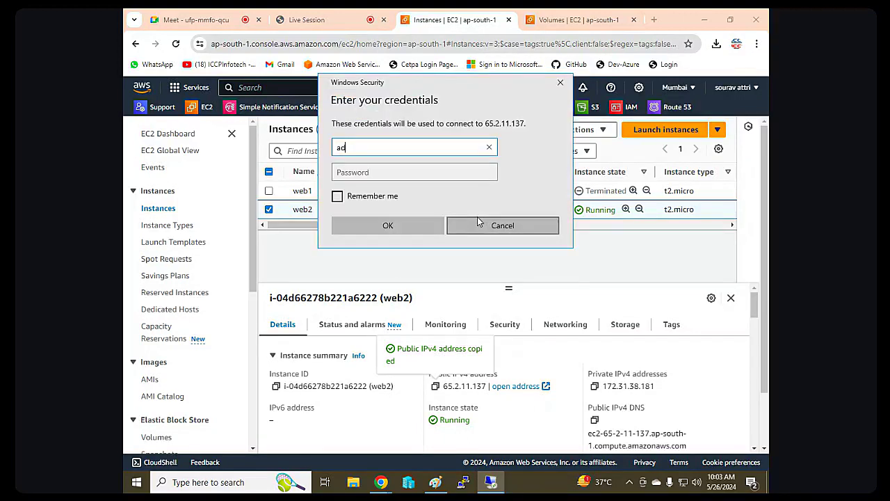
type("ministrator")
key("Tab")
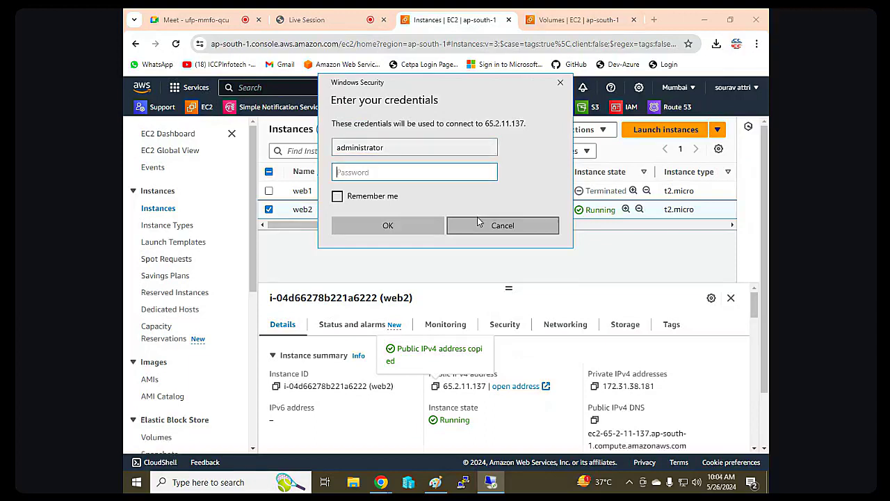
type("••••••••")
key("Return")
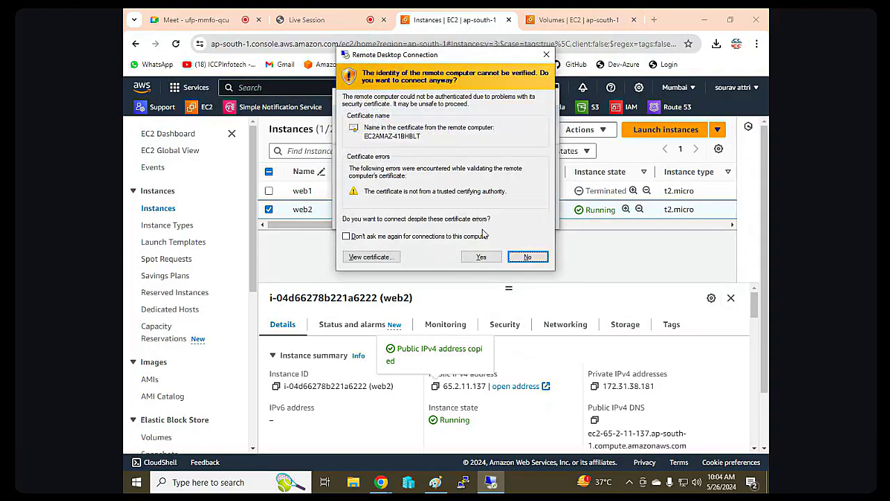
left_click(480, 255)
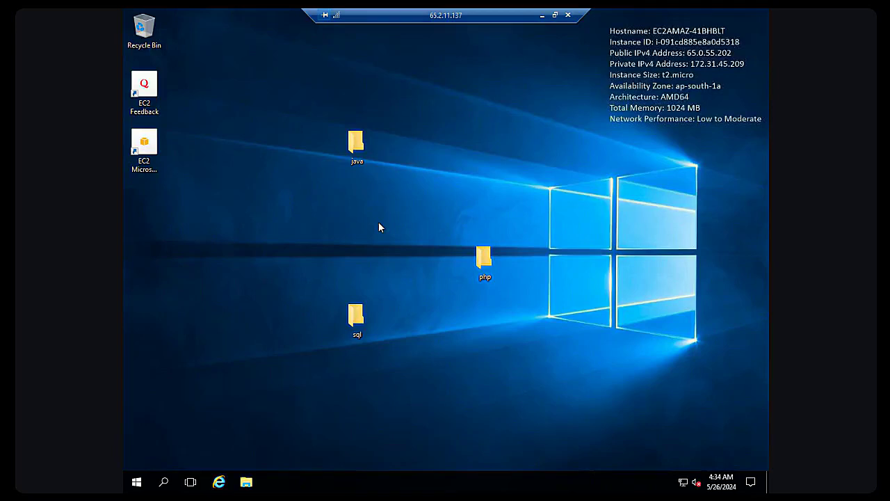
Step: Open File Explorer, close the stray cmd window, and view This PC with Local Disk (C:)
left_click(245, 482)
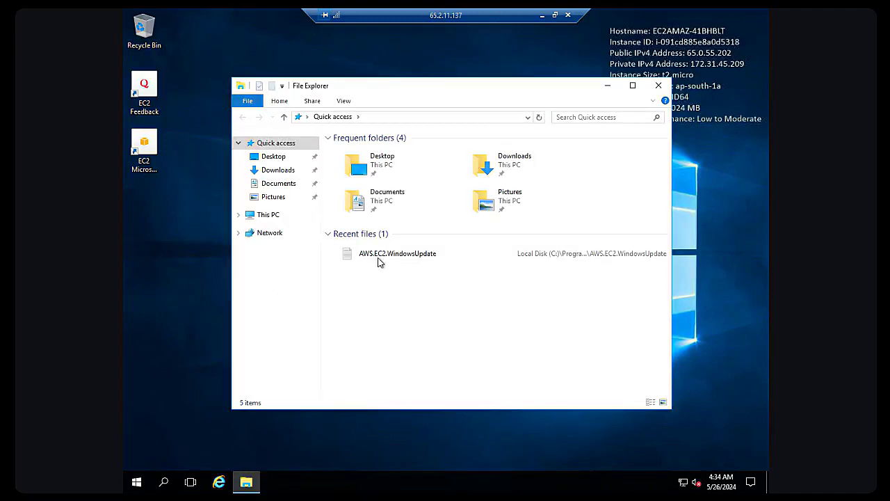
left_click(238, 211)
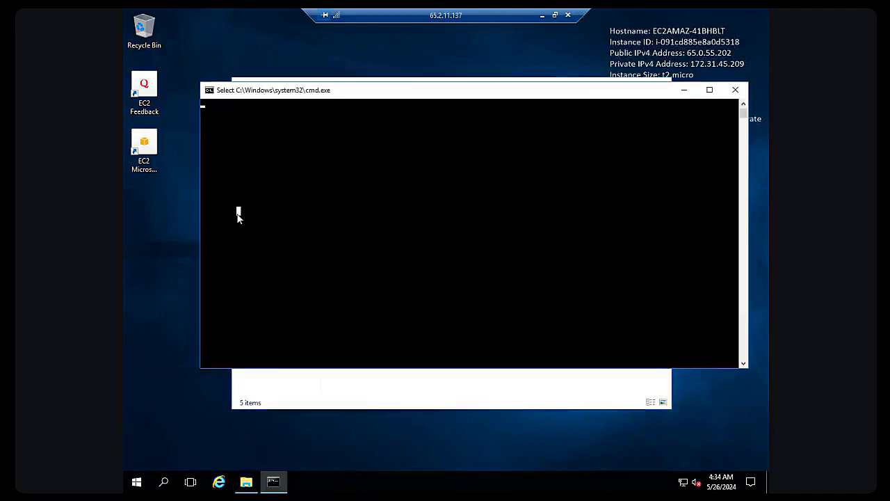
left_click(736, 90)
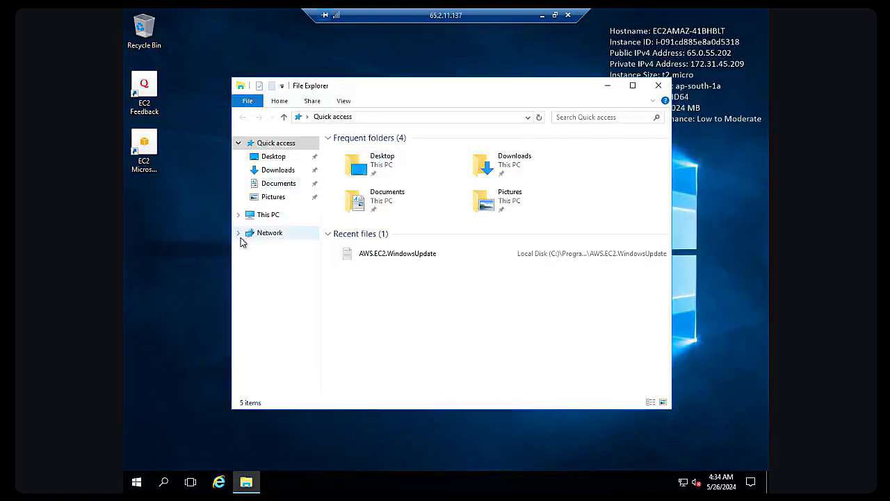
left_click(239, 214)
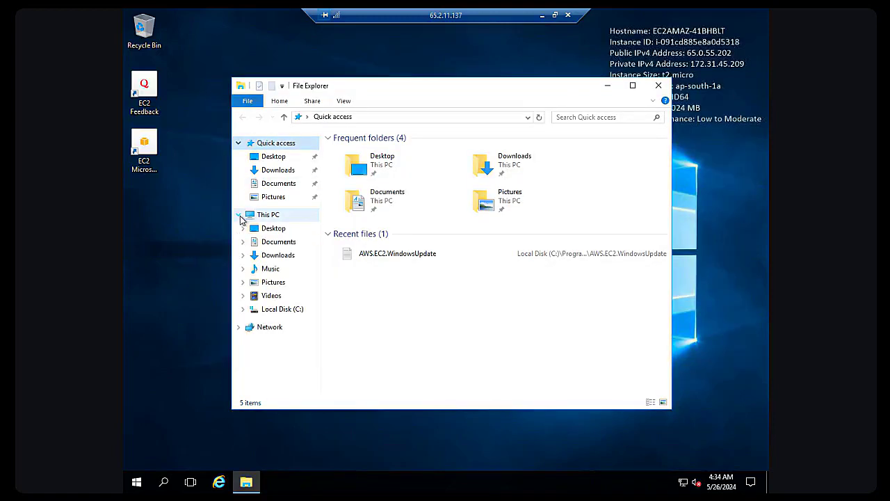
left_click(244, 309)
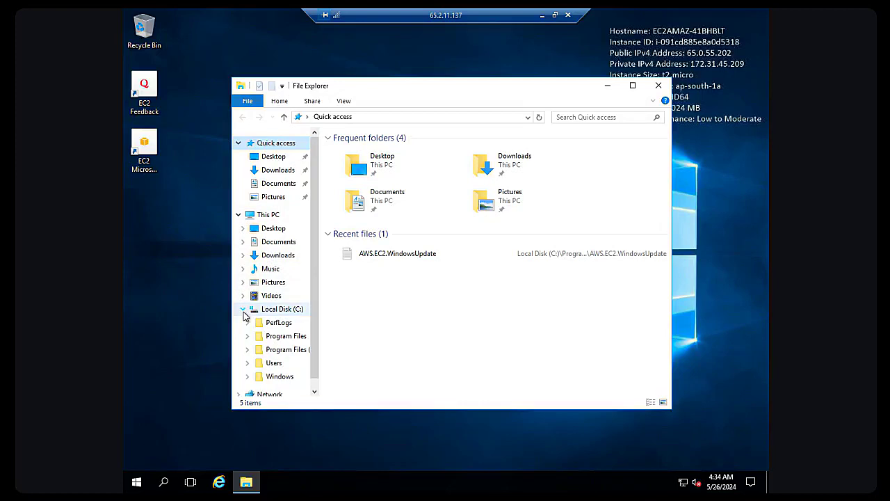
left_click(270, 215)
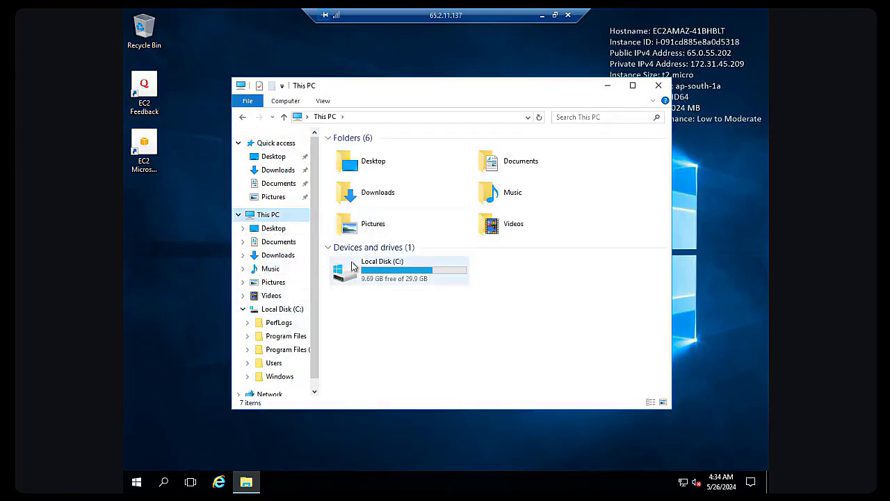
left_click(138, 483)
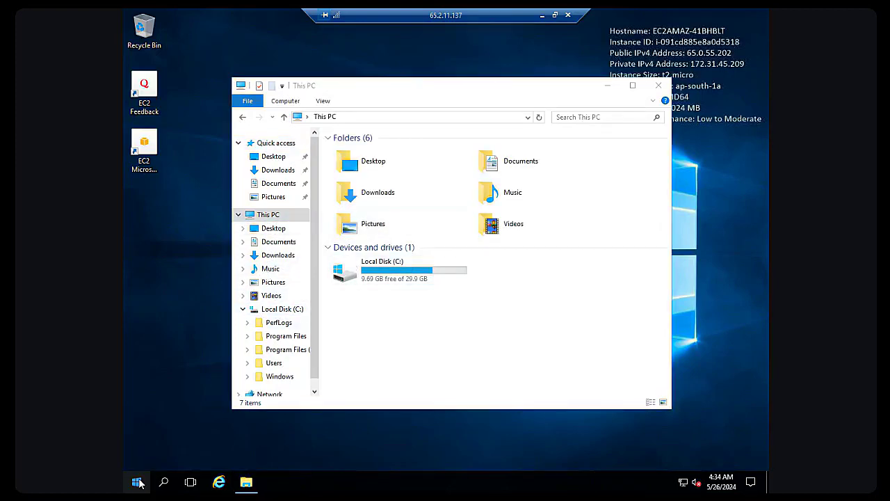
Step: Bring the offline Disk 1 online in Disk Management
right_click(138, 483)
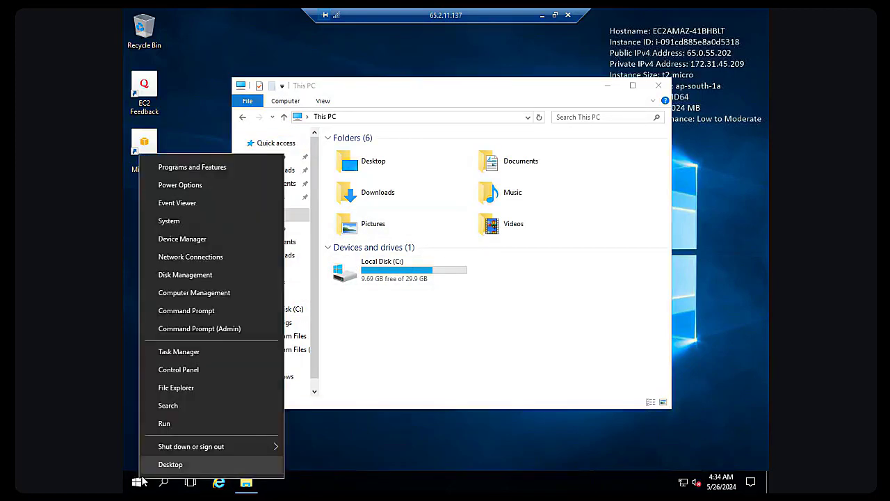
left_click(196, 276)
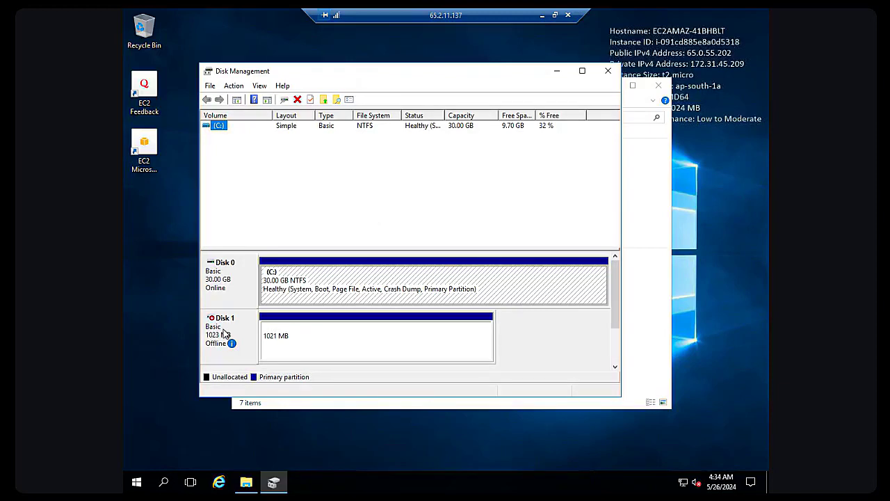
right_click(249, 325)
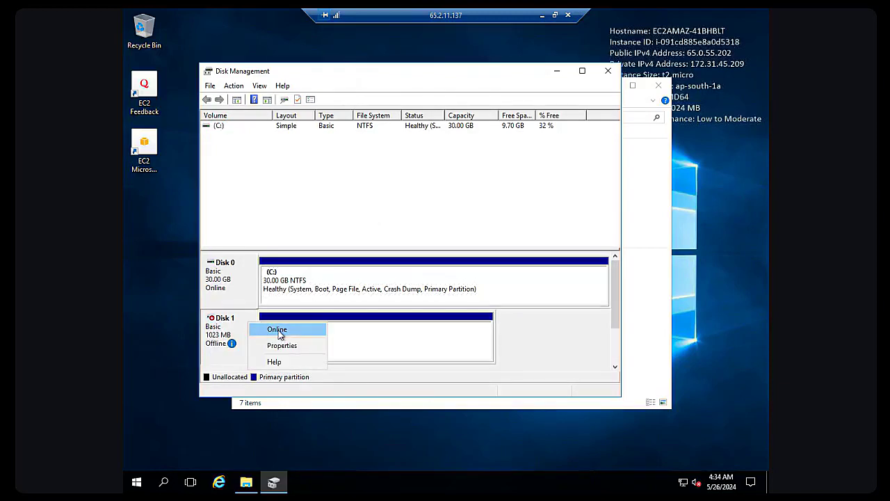
left_click(275, 329)
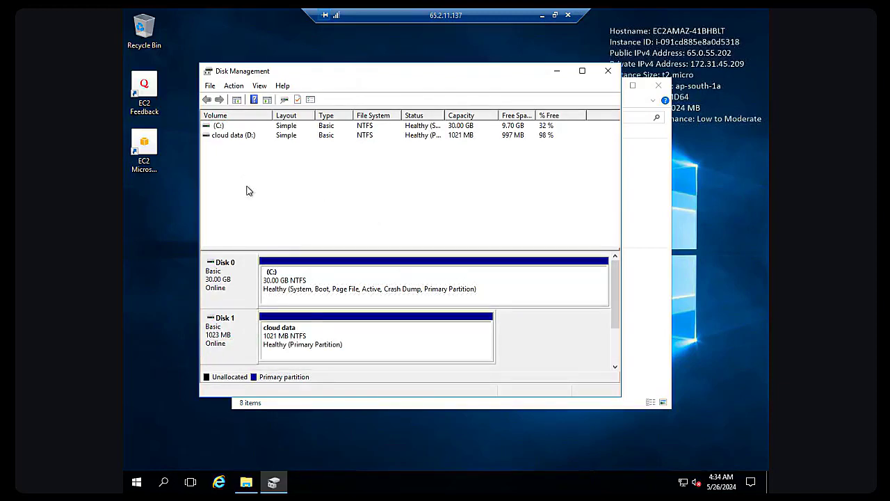
left_click(607, 72)
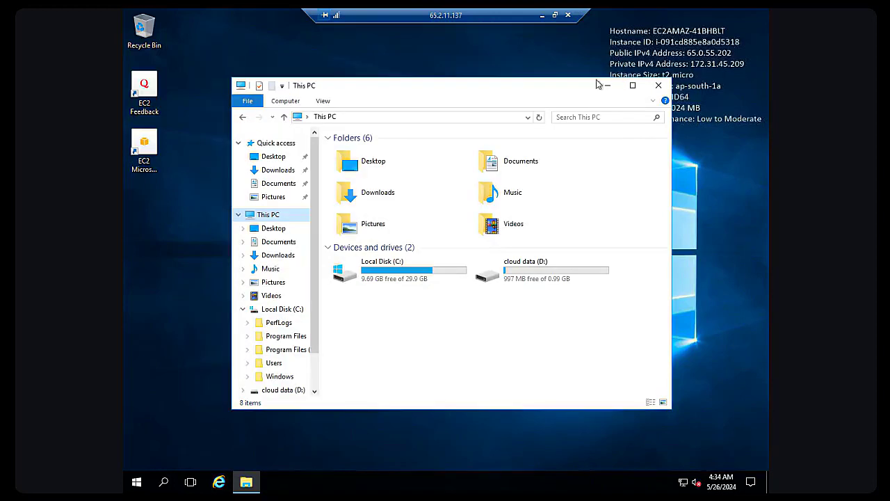
Step: Open cloud data (D:) to check its files, then close Explorer and disconnect
left_click(508, 272)
double_click(508, 272)
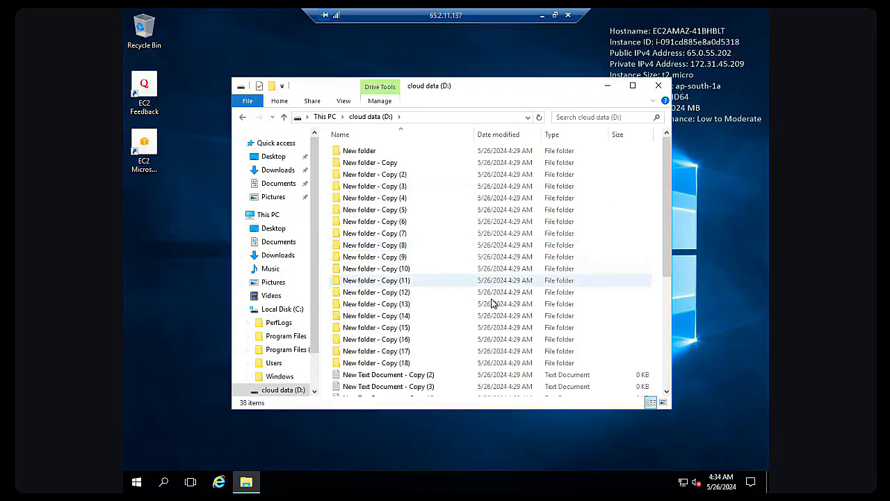
left_click(658, 85)
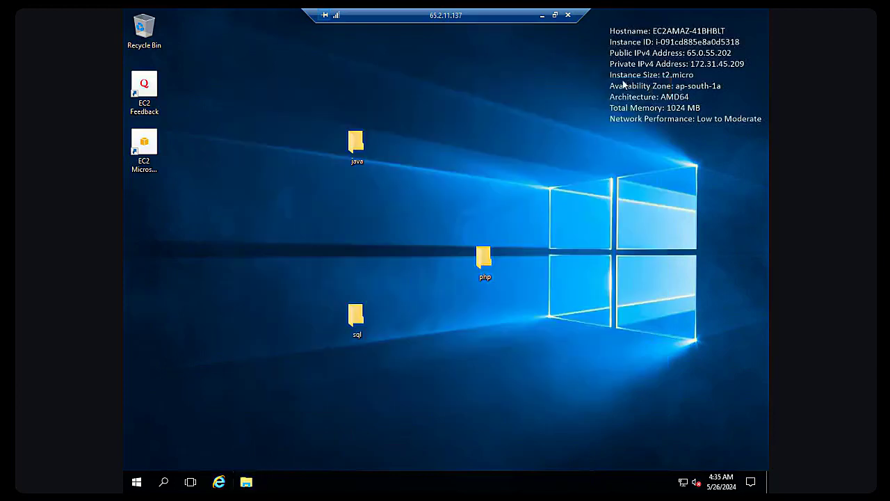
left_click(567, 15)
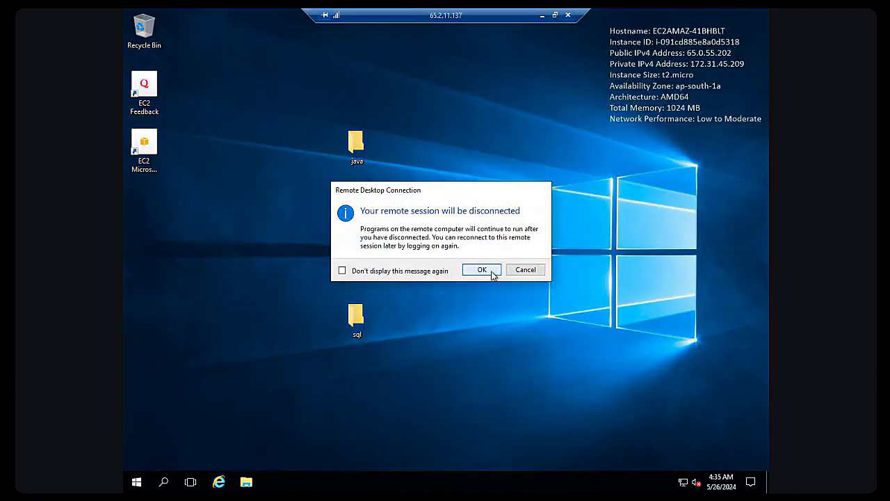
Step: Confirm the disconnect, then follow web2's Storage tab link to volume vol-064a0901243e88194
left_click(491, 271)
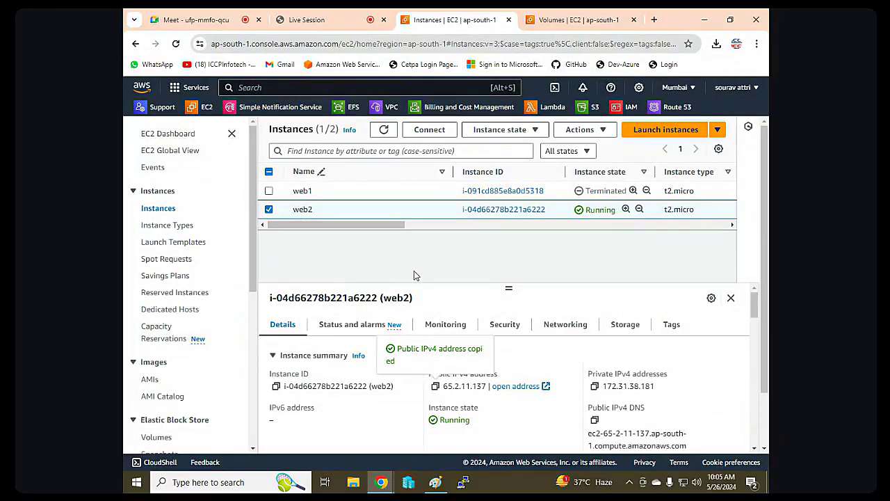
scroll(415, 278, "down", 1)
scroll(306, 211, "up", 1)
left_click(628, 328)
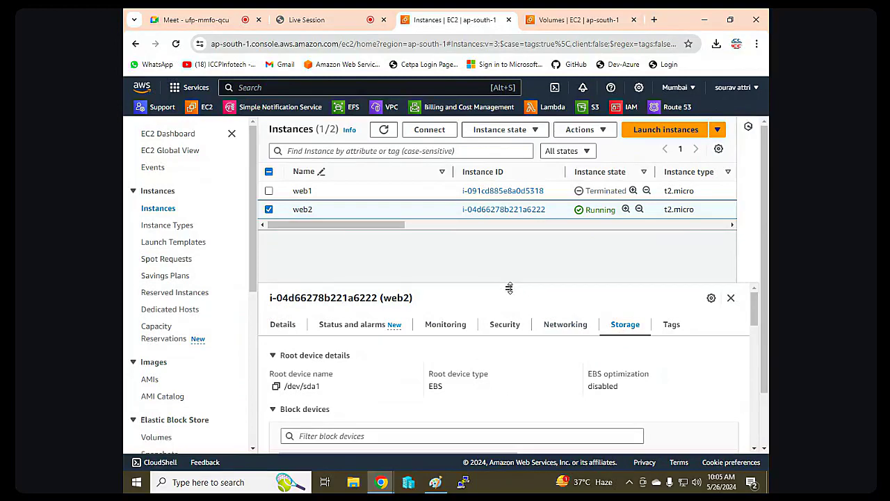
left_click_drag(508, 288, 504, 236)
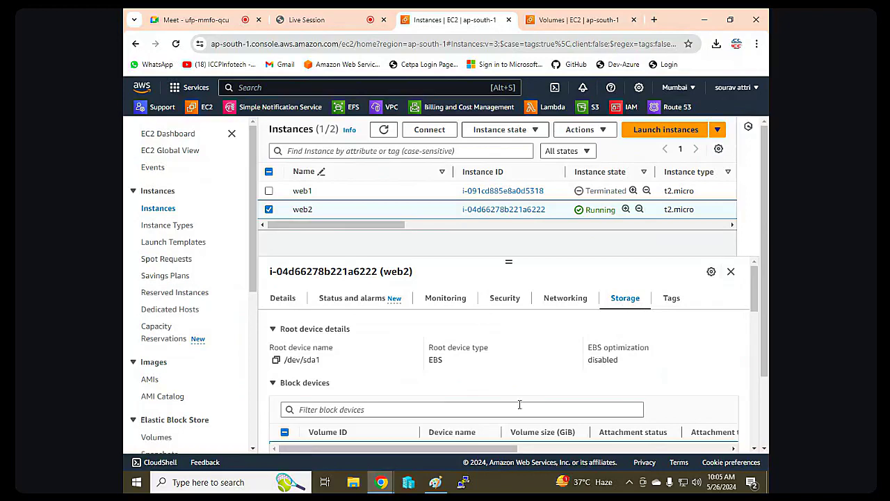
scroll(650, 341, "down", 3)
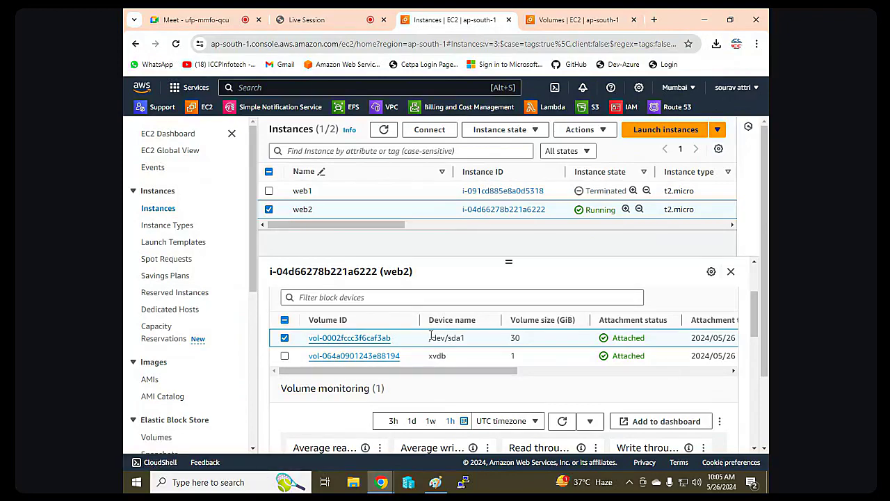
left_click(354, 357)
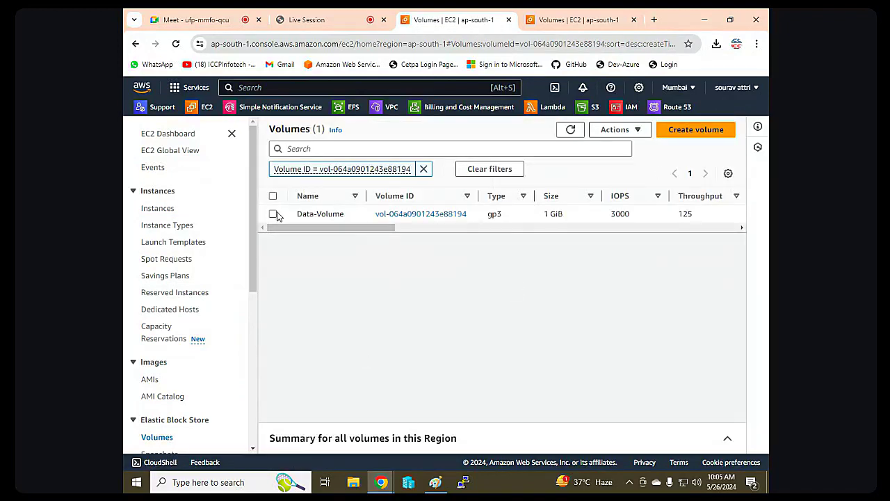
Step: Detach Data-Volume from web2 and refresh the volume list
left_click(273, 214)
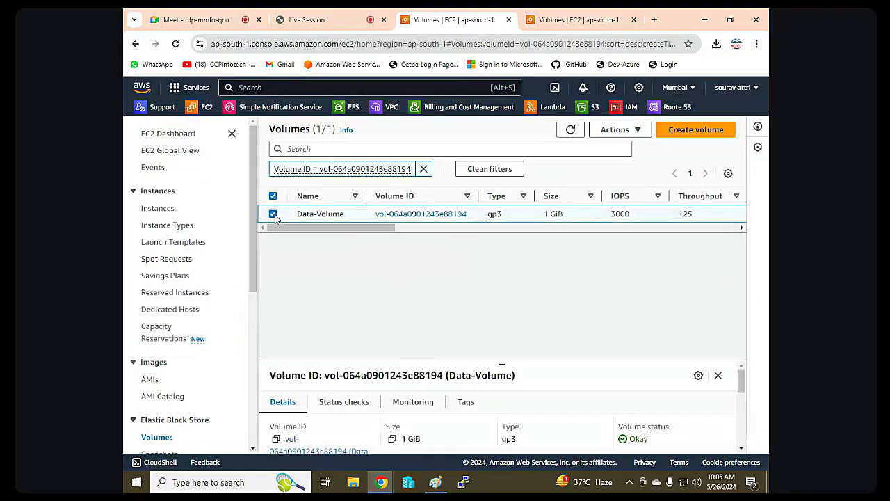
left_click(635, 130)
left_click(629, 234)
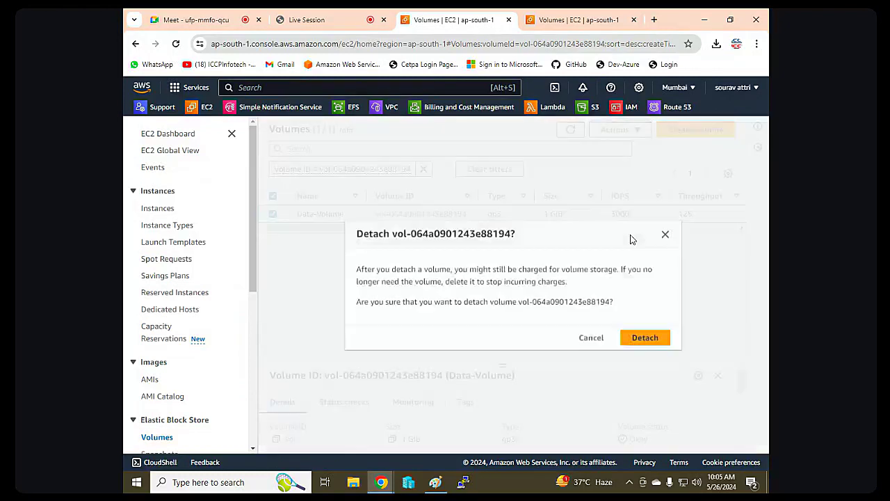
left_click(638, 340)
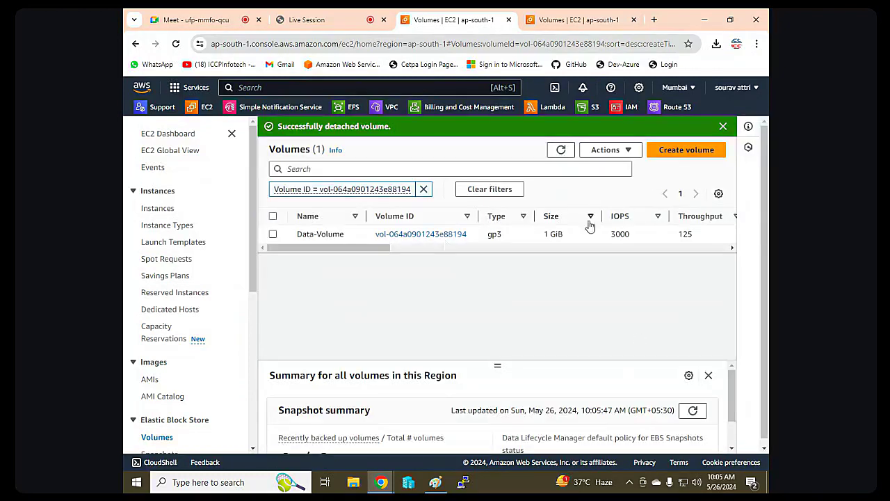
left_click(723, 126)
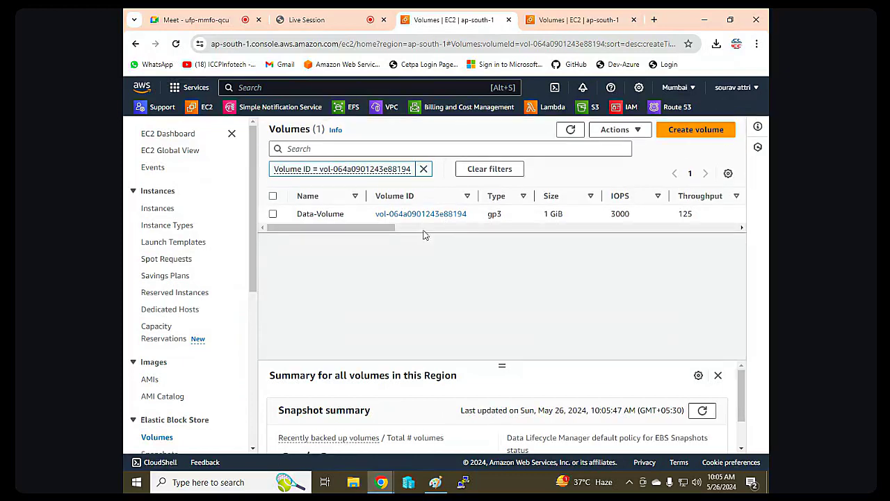
left_click(571, 130)
Step: Refresh web2's Storage details to confirm only its 30 GiB root volume remains
left_click(164, 210)
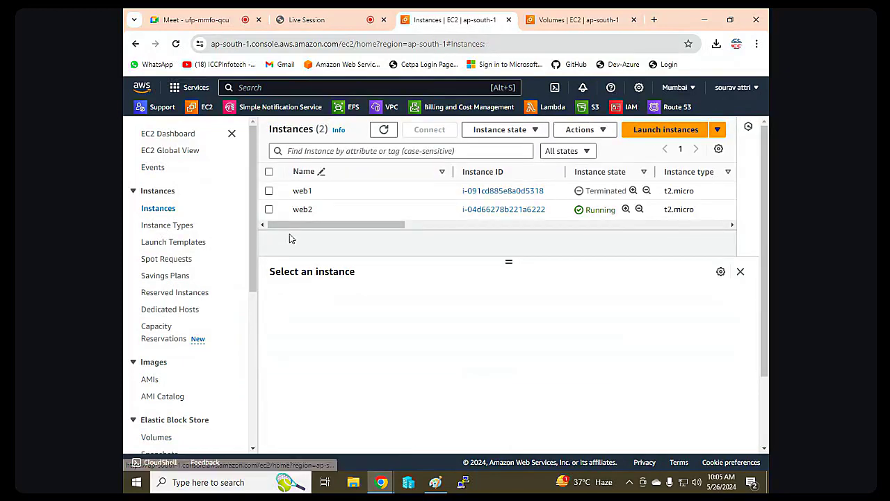
left_click(269, 209)
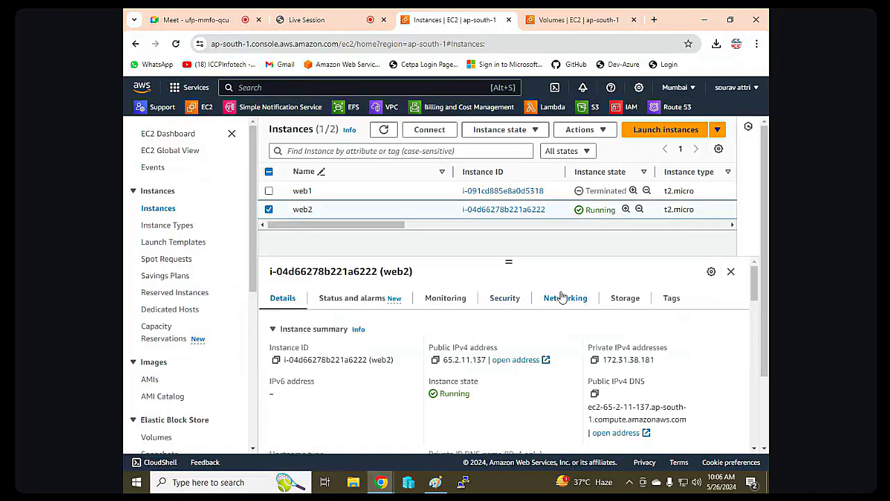
left_click(624, 299)
scroll(490, 348, "down", 3)
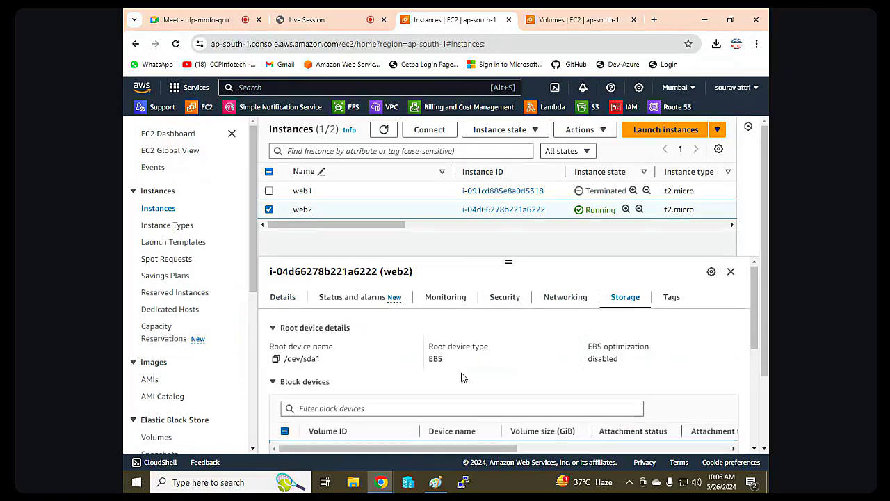
left_click(383, 131)
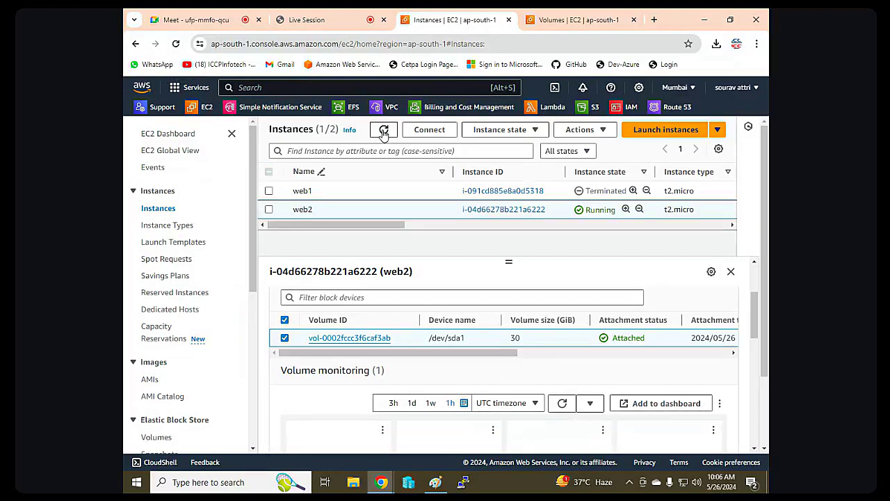
scroll(519, 337, "down", 1)
scroll(524, 338, "up", 1)
scroll(165, 375, "down", 1)
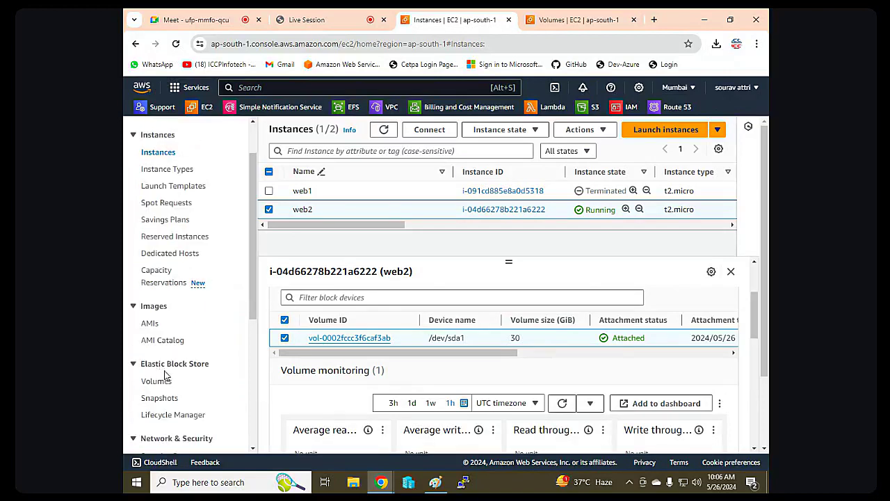
Step: Recheck the EBS volumes list, where Data-Volume now shows as Available
left_click(165, 379)
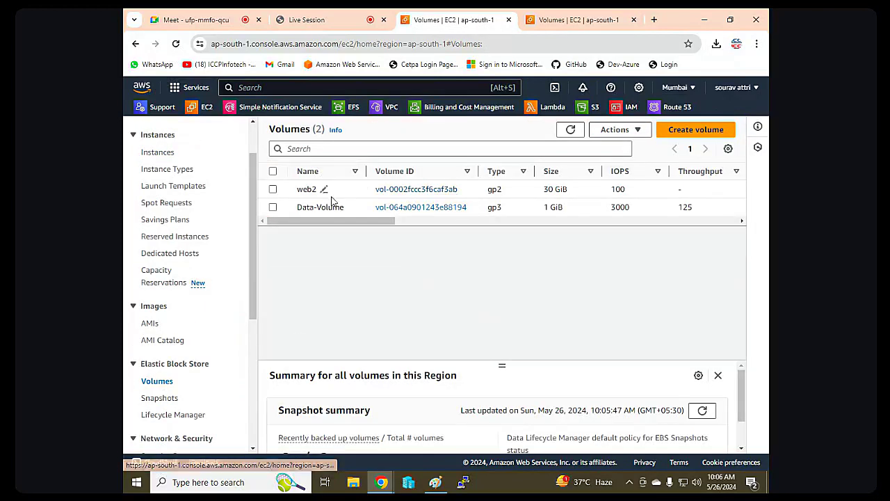
left_click_drag(362, 223, 268, 224)
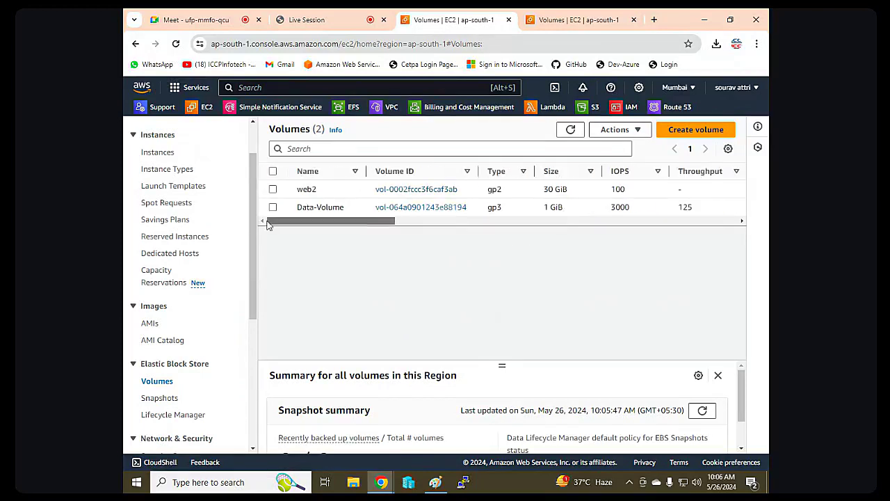
scroll(174, 317, "up", 2)
left_click(154, 210)
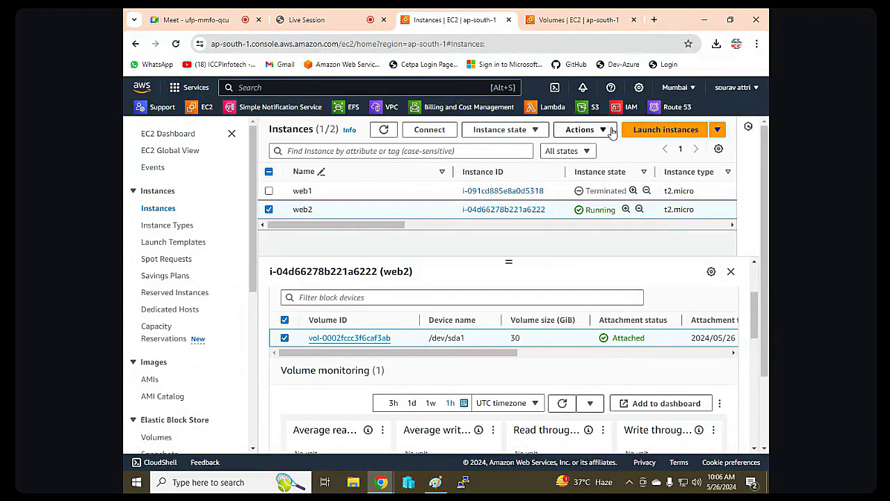
Step: Terminate the web2 instance
left_click(584, 130)
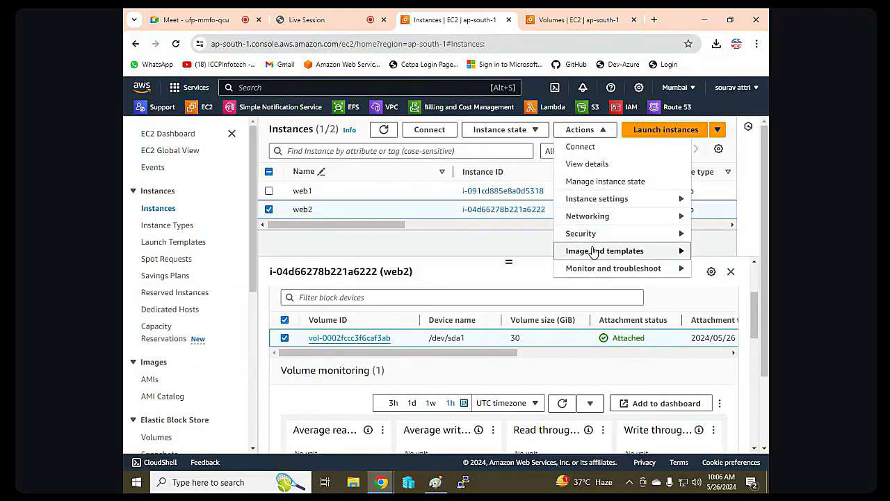
left_click(499, 129)
left_click(499, 219)
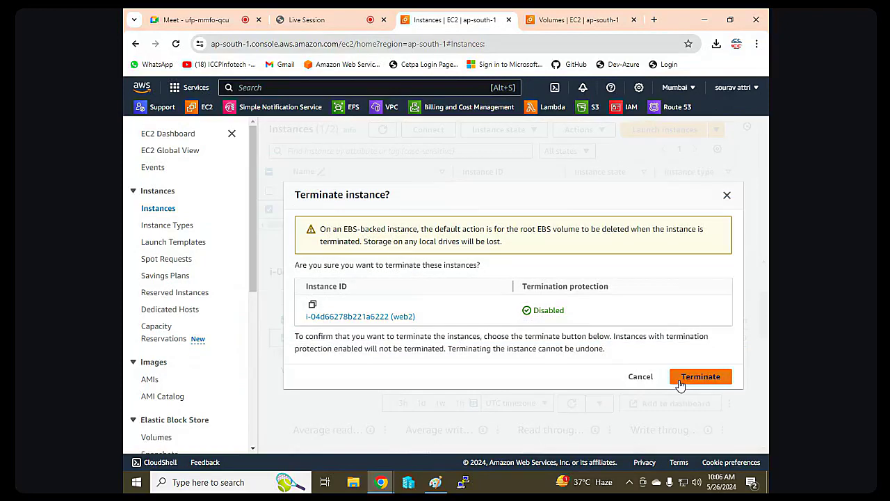
left_click(699, 377)
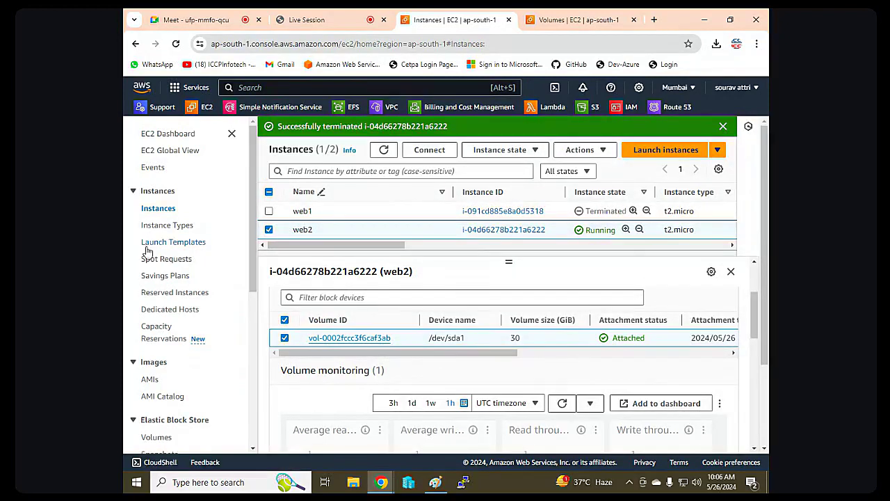
scroll(171, 306, "down", 1)
Step: Deregister both custom AMIs, myserver-ami and myweb1-custom-ami
left_click(155, 329)
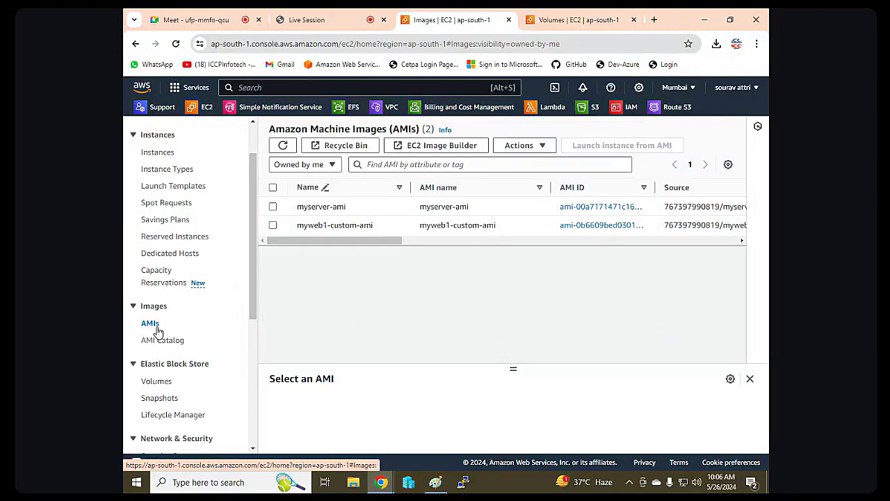
left_click(273, 187)
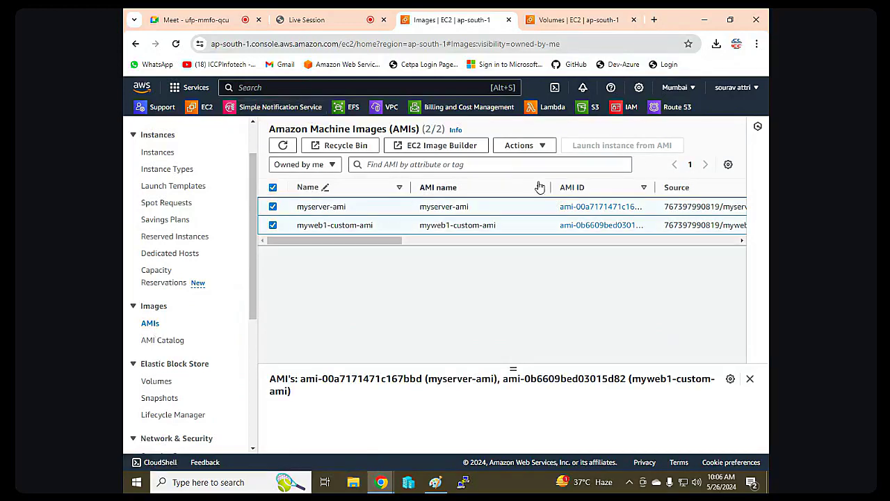
left_click(537, 146)
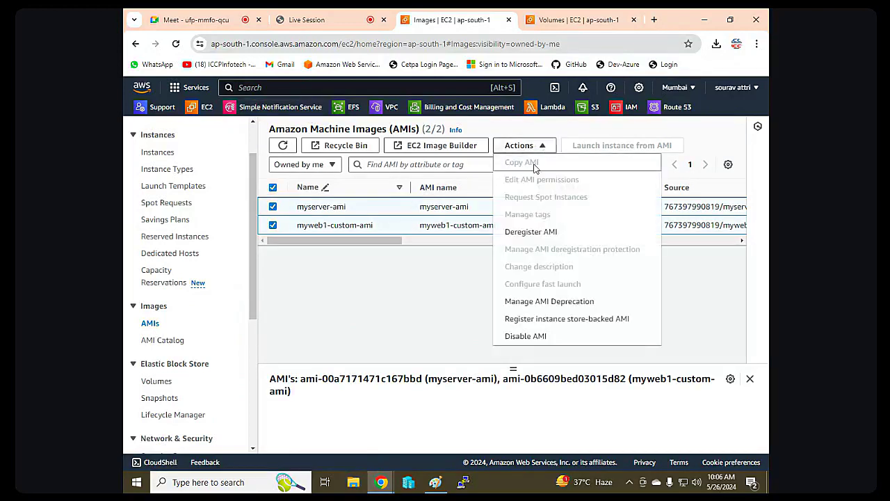
left_click(531, 232)
left_click(621, 351)
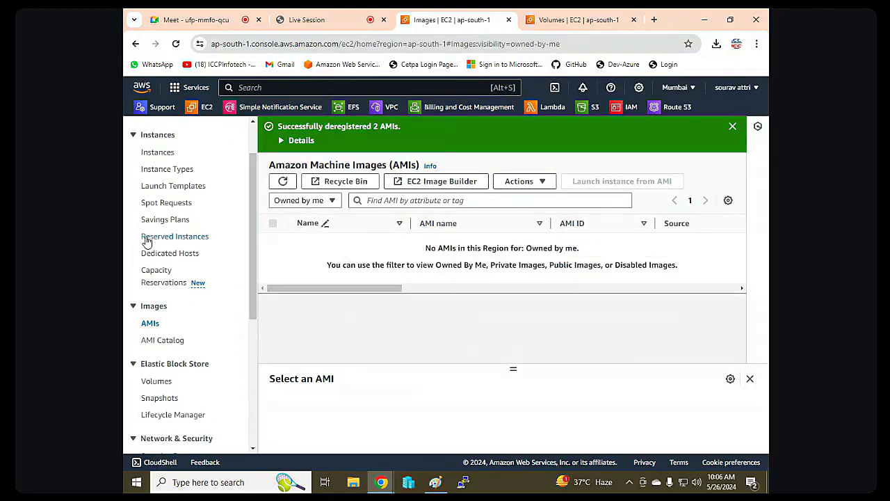
scroll(148, 205, "up", 2)
left_click(156, 210)
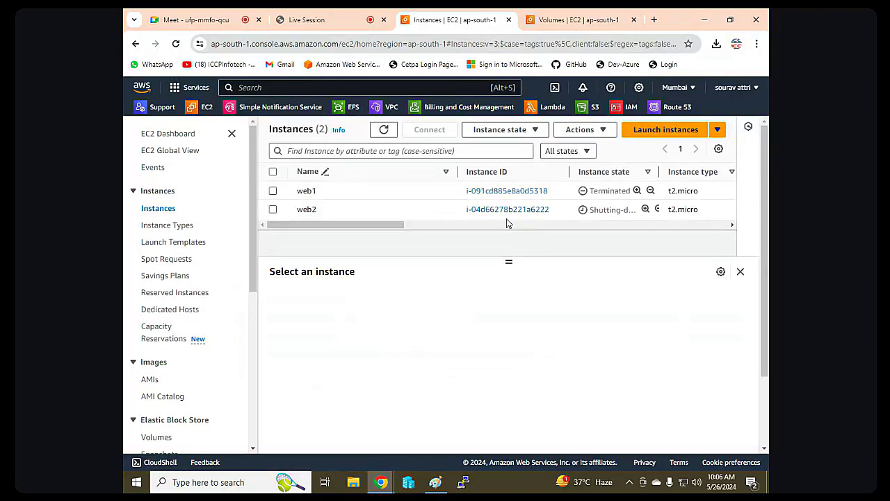
left_click(435, 482)
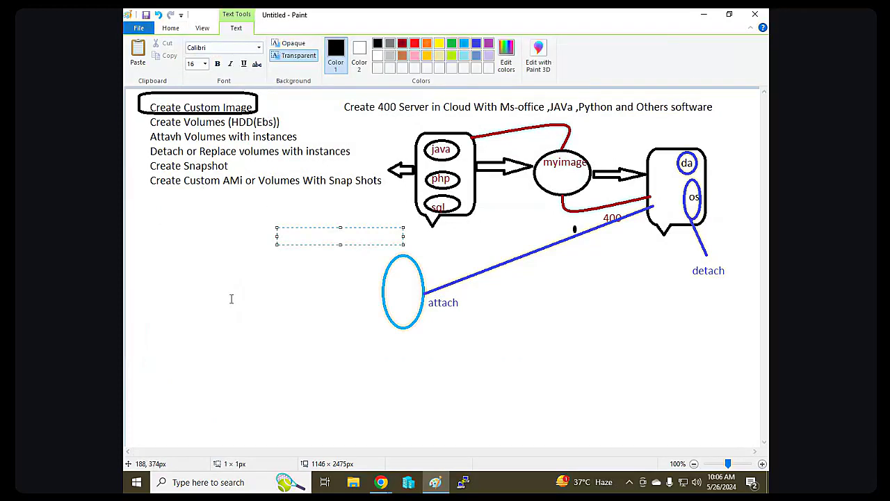
Step: Draw a callout box on the left with ovals inside to represent the server
left_click(395, 303)
scroll(397, 304, "down", 5)
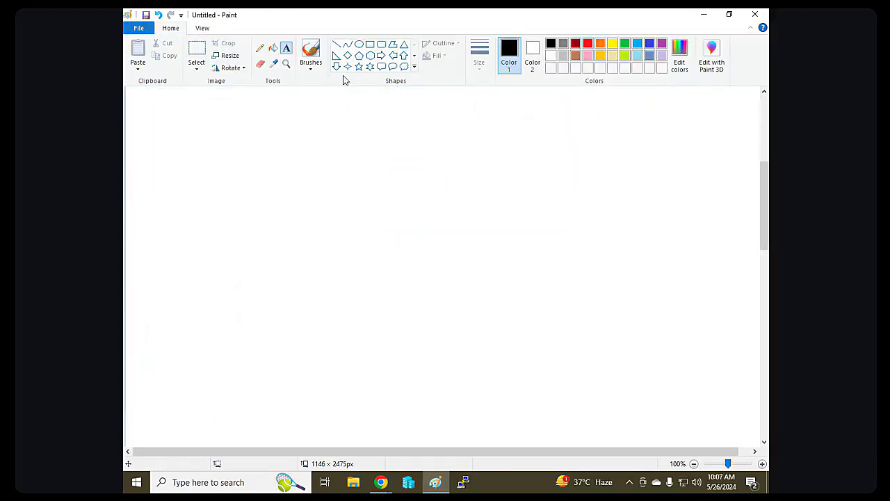
left_click(381, 66)
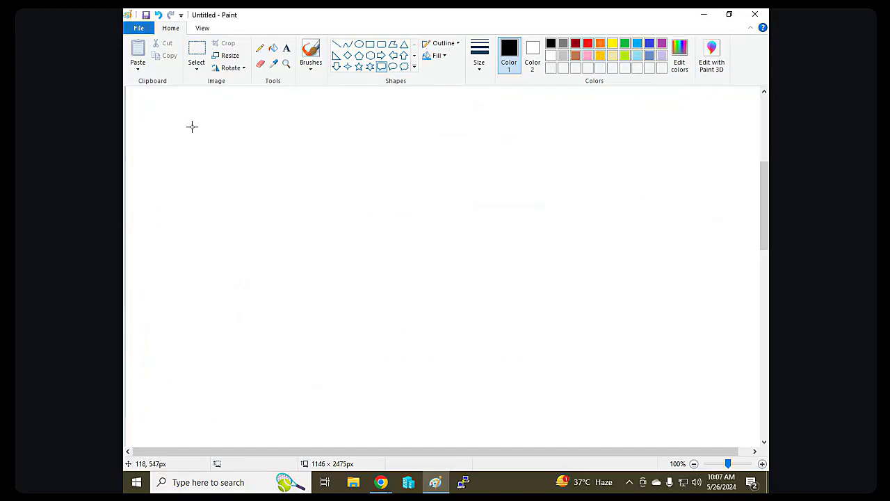
left_click_drag(192, 126, 267, 225)
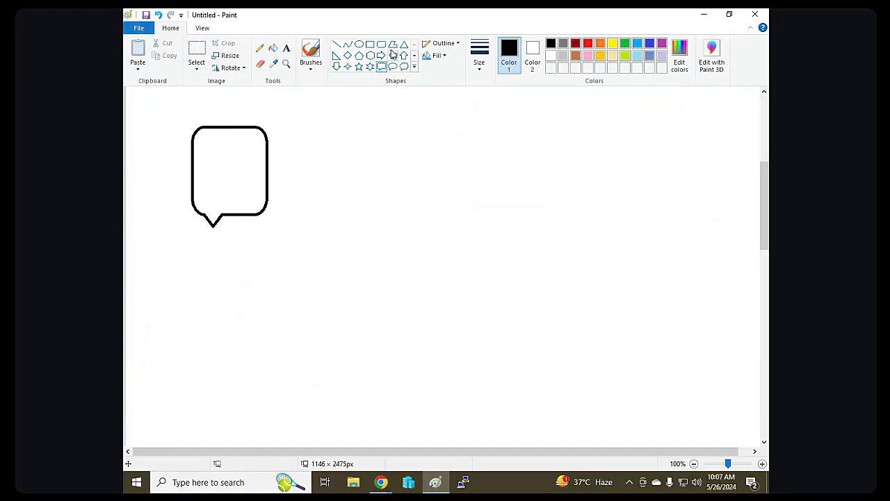
left_click(359, 44)
left_click_drag(197, 137, 251, 152)
left_click(244, 163)
left_click_drag(199, 162, 245, 206)
left_click(208, 192)
left_click(250, 231)
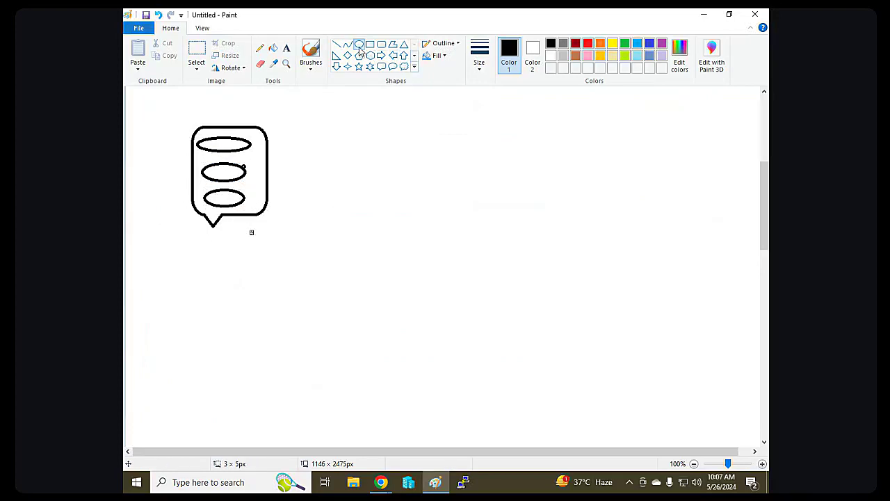
Step: Add a right arrow from the server box to an oval image callout
left_click(381, 55)
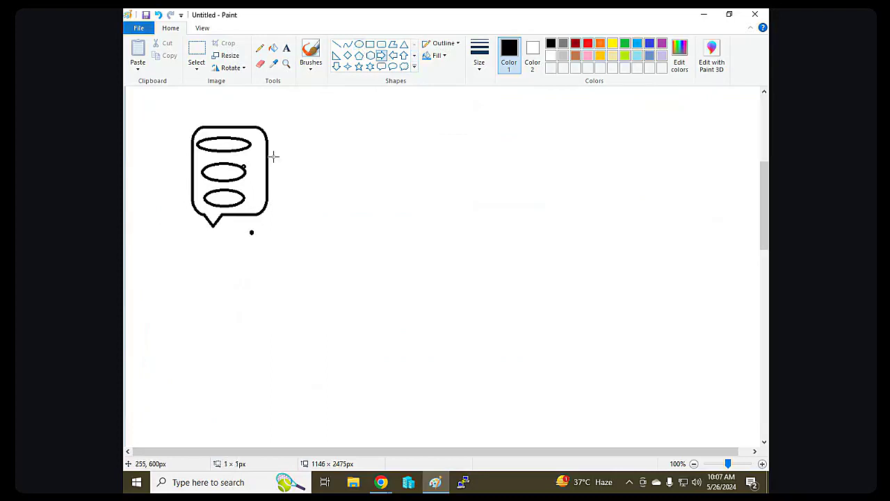
left_click_drag(268, 155, 421, 188)
left_click(393, 66)
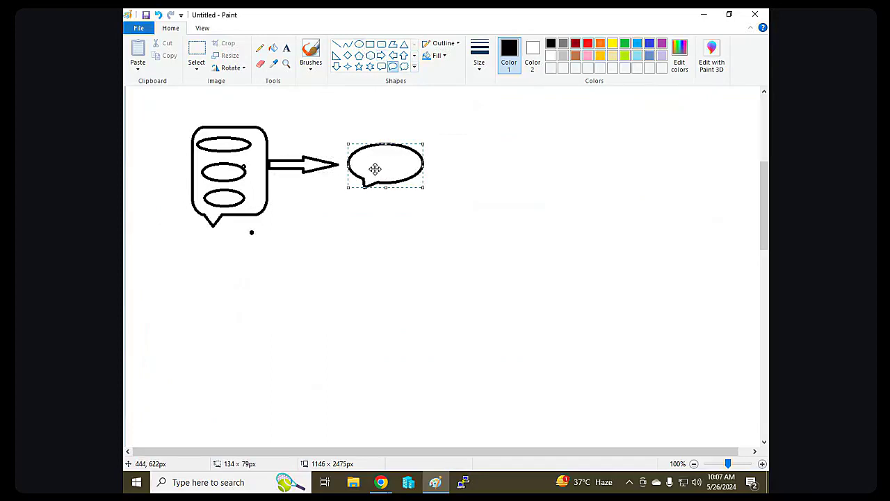
left_click_drag(375, 168, 366, 171)
left_click(403, 208)
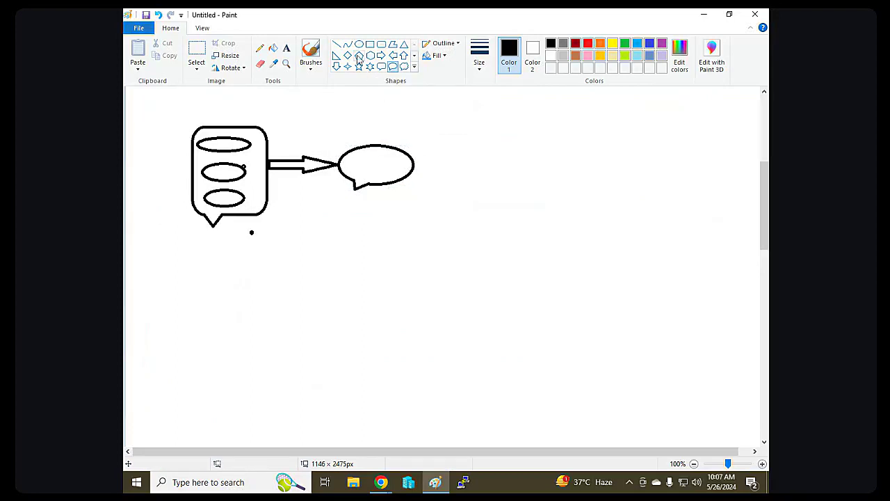
Step: Add a second right arrow to a rectangular callout, then begin a label above the left box
left_click(381, 55)
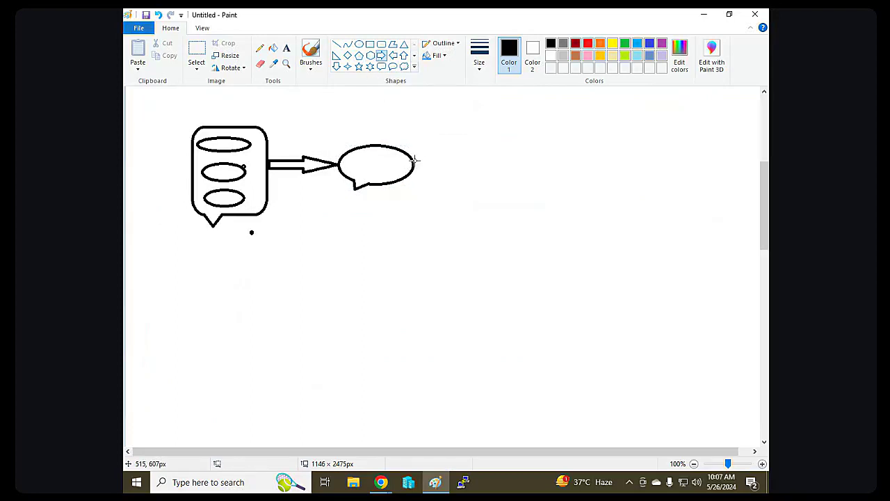
left_click_drag(413, 160, 506, 175)
left_click(496, 117)
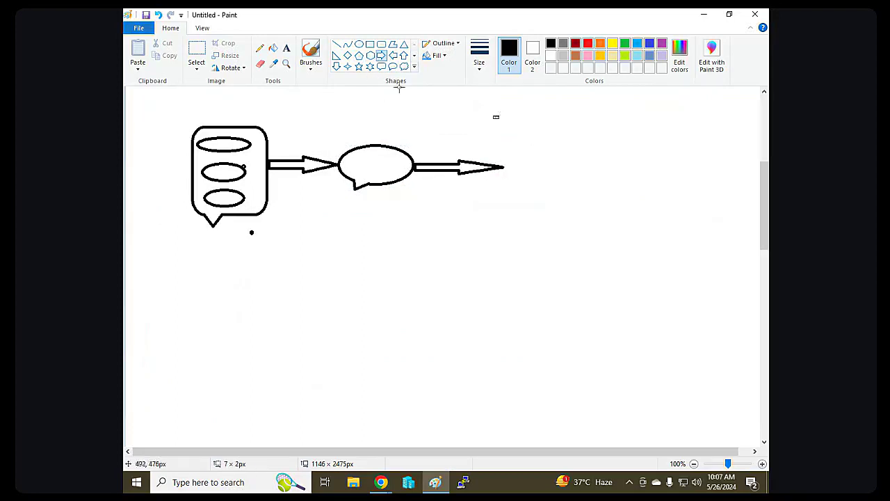
left_click(381, 67)
left_click_drag(503, 129, 564, 221)
left_click(286, 48)
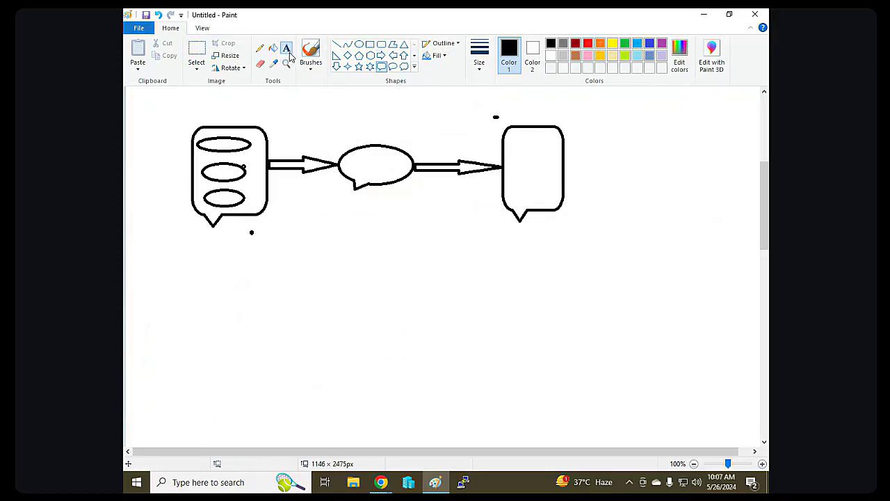
left_click(207, 106)
Step: Label the left box Web1 and the right box Web2
type("Web1")
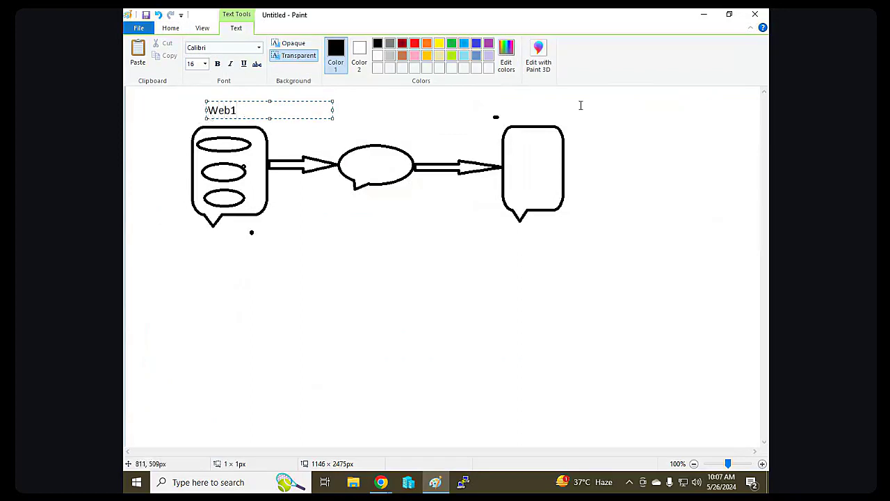
left_click(510, 117)
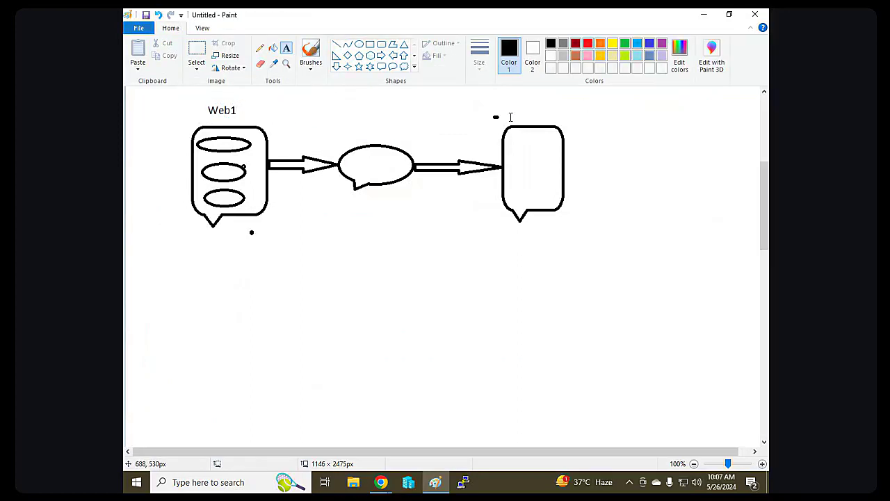
left_click(514, 113)
type("W")
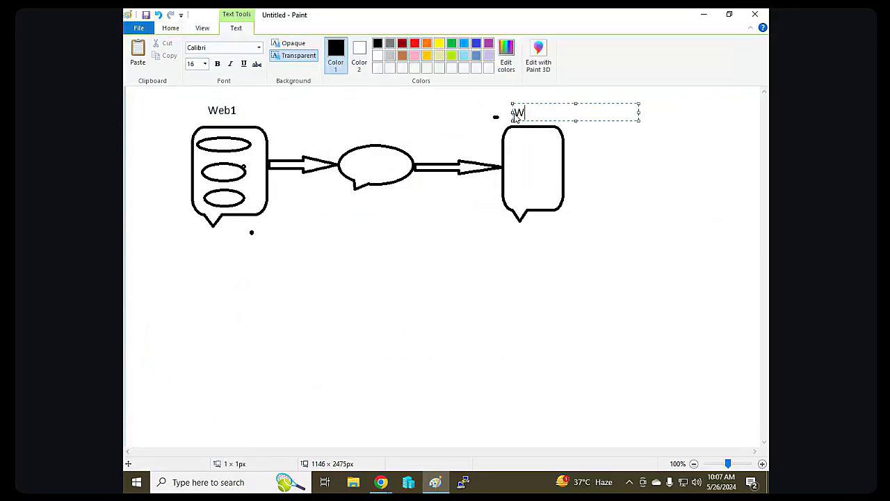
type("eb2")
left_click(512, 192)
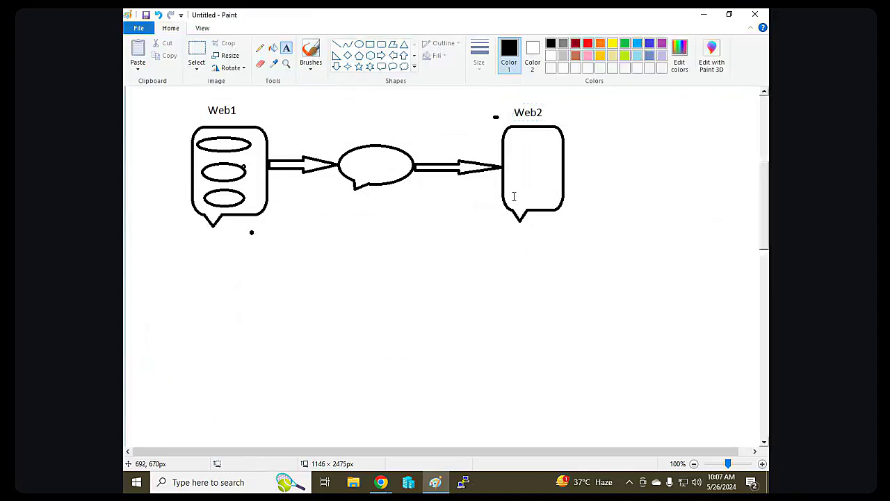
Step: Cross out Web1, the middle ellipse and Web2 with red lines
left_click(336, 45)
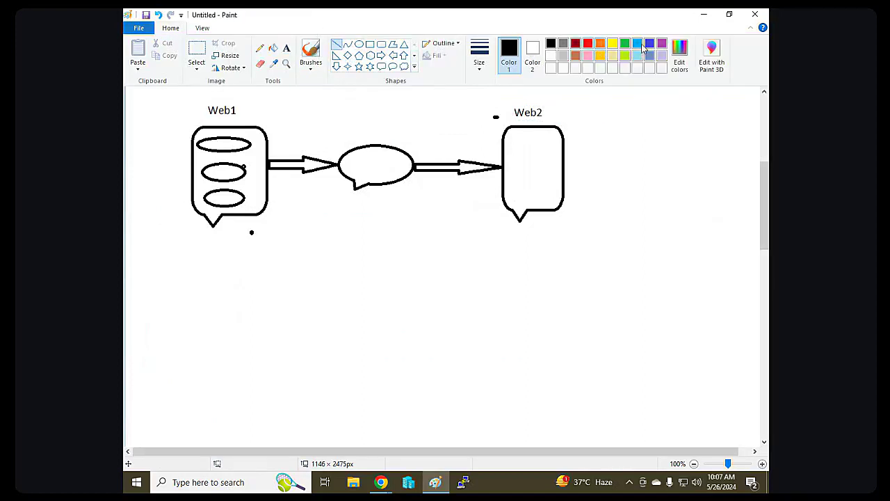
left_click(588, 44)
mouse_move(182, 127)
left_mouse_down()
mouse_move(220, 173)
mouse_move(242, 179)
left_mouse_up()
left_click_drag(234, 127, 200, 171)
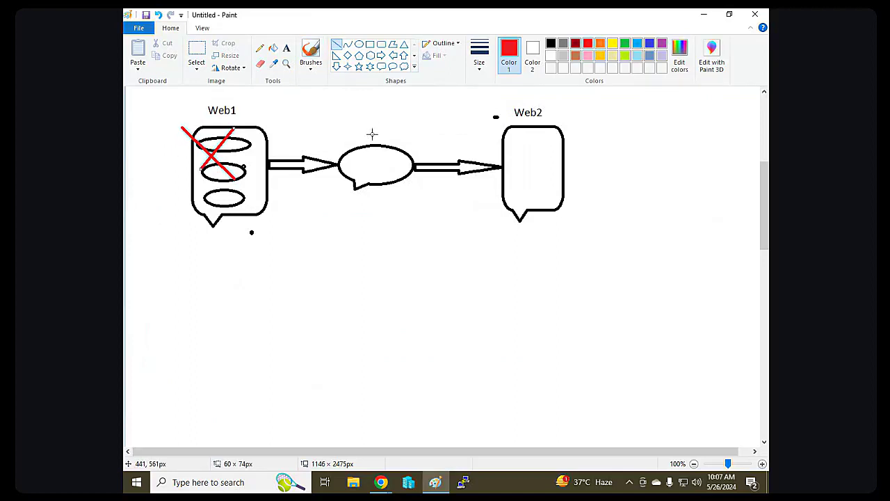
mouse_move(377, 128)
left_mouse_down()
mouse_move(377, 179)
mouse_move(359, 159)
left_mouse_up()
left_click_drag(541, 111, 502, 167)
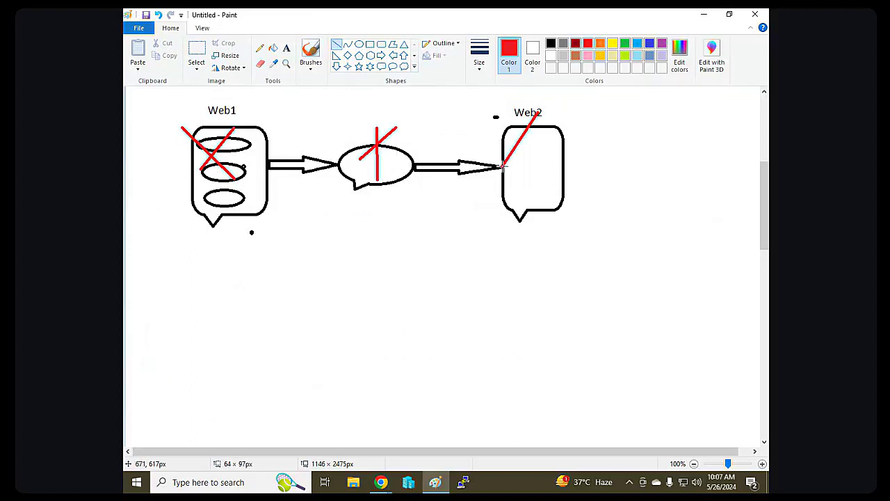
left_click_drag(506, 120, 543, 153)
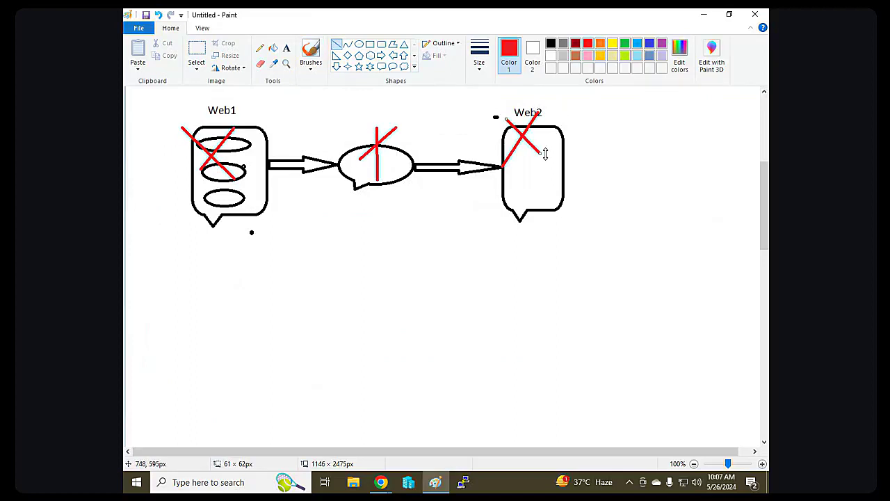
Step: Draw a black down-arrow shape below the middle ellipse
left_click(337, 66)
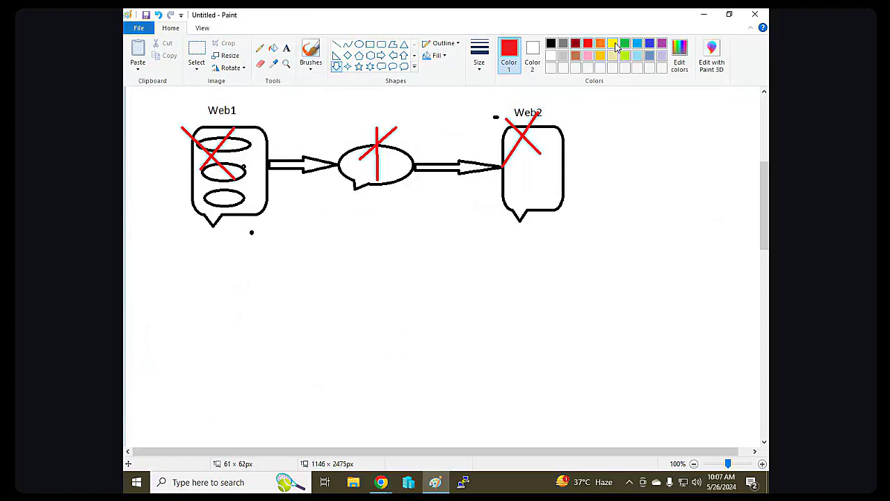
left_click(551, 43)
mouse_move(359, 188)
left_mouse_down()
mouse_move(360, 219)
mouse_move(373, 216)
left_mouse_up()
left_click(385, 249)
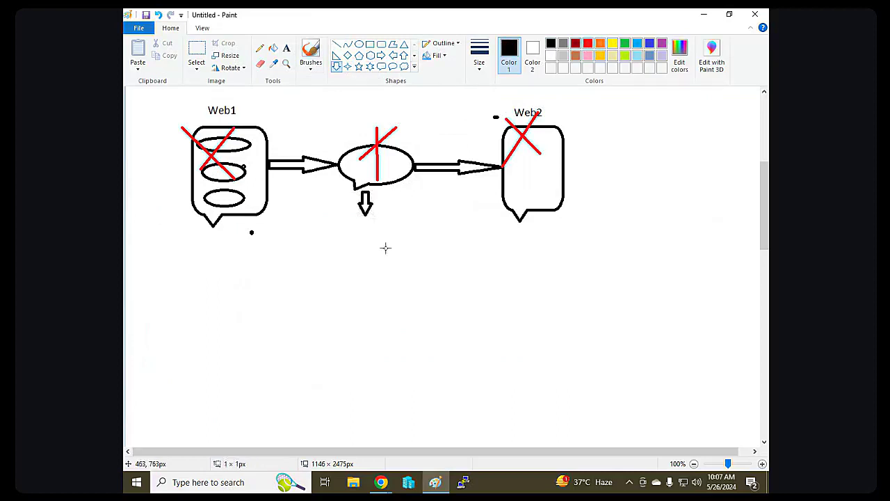
left_click(284, 50)
Step: Type a note below Web1: custom images auto-create snapshots for new AMIs, servers and attachable volumes
left_click_drag(170, 239, 298, 256)
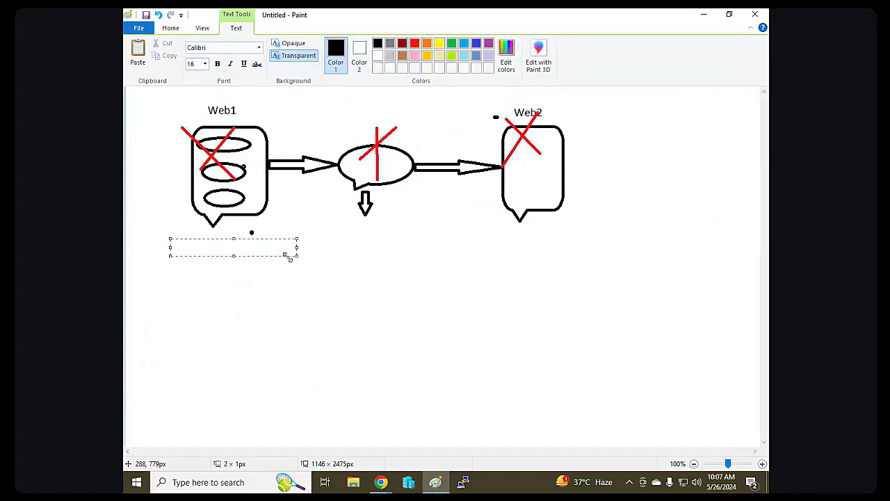
type("When you create any cus")
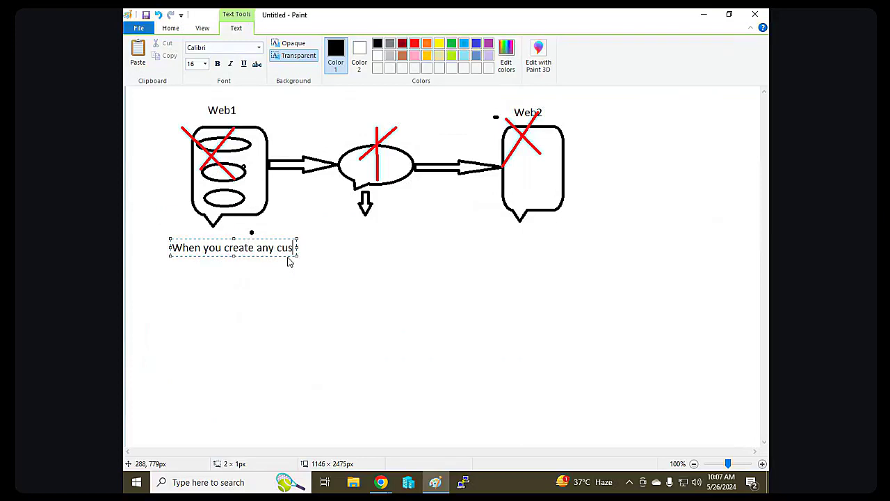
type("tom image")
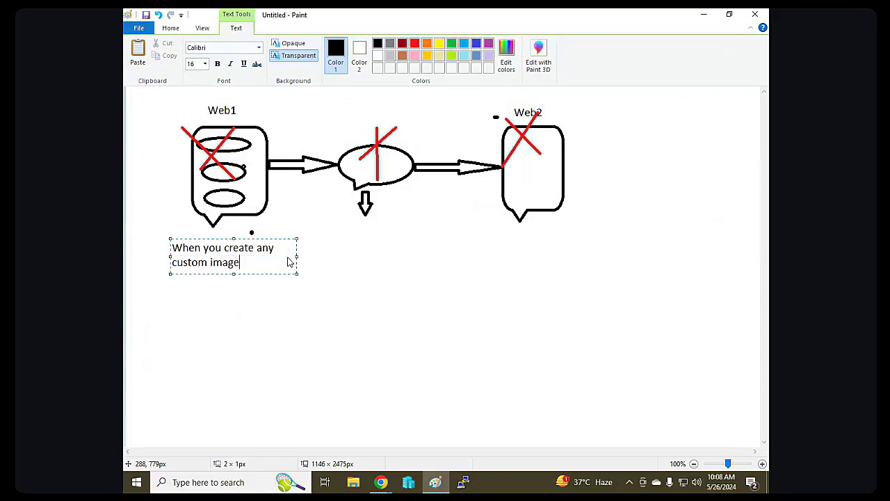
type(" ubn")
key("BackSpace")
key("BackSpace")
key("BackSpace")
type("ws ,")
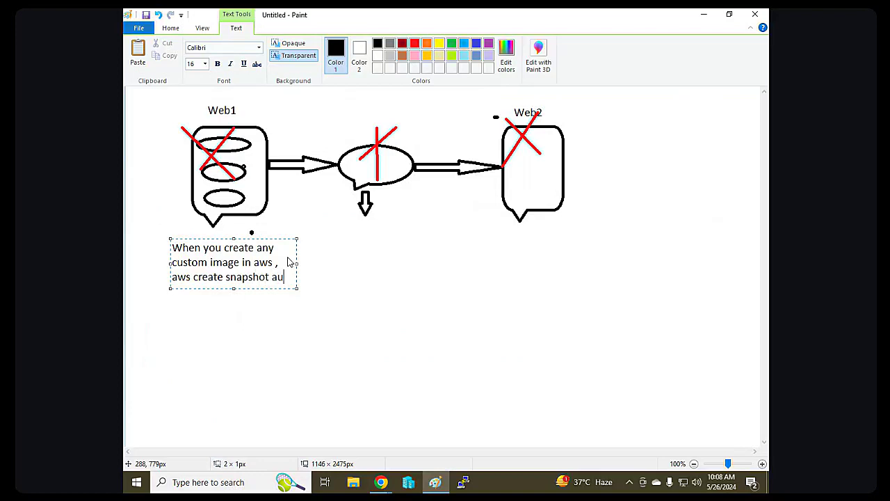
type("maticly")
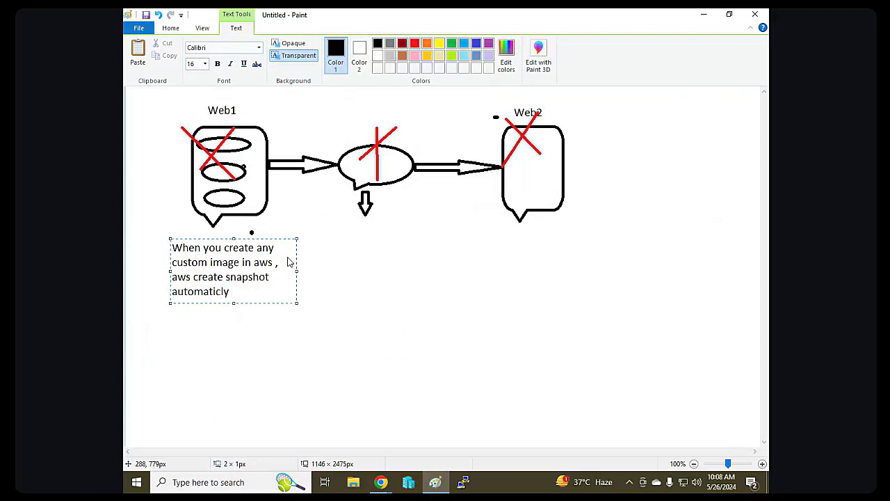
type(" , wi")
type("th the help of snapsgot creat")
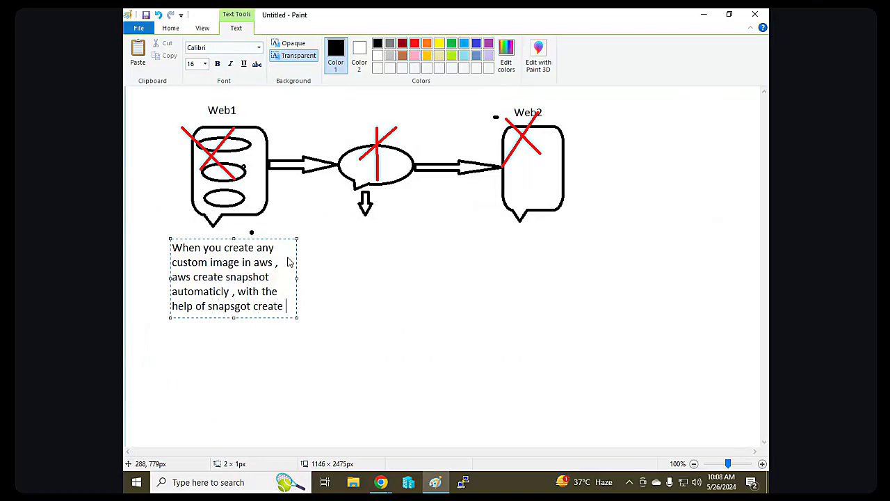
type("ew custom ami")
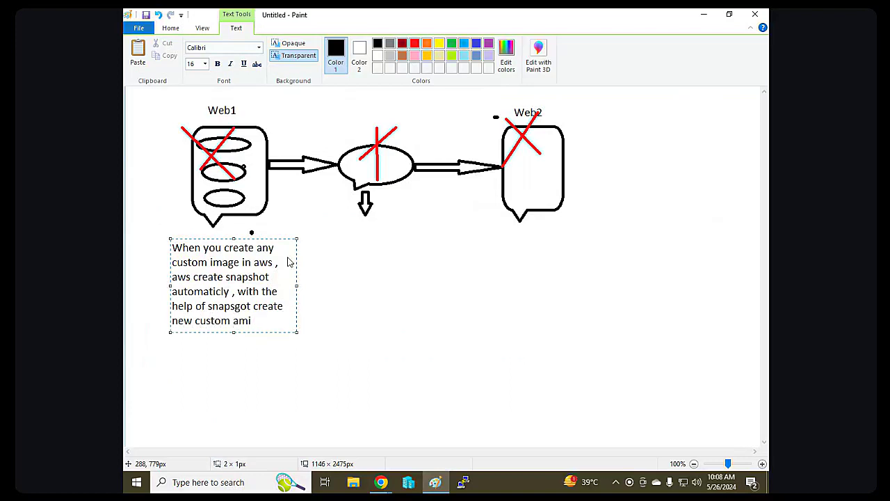
type("and create ")
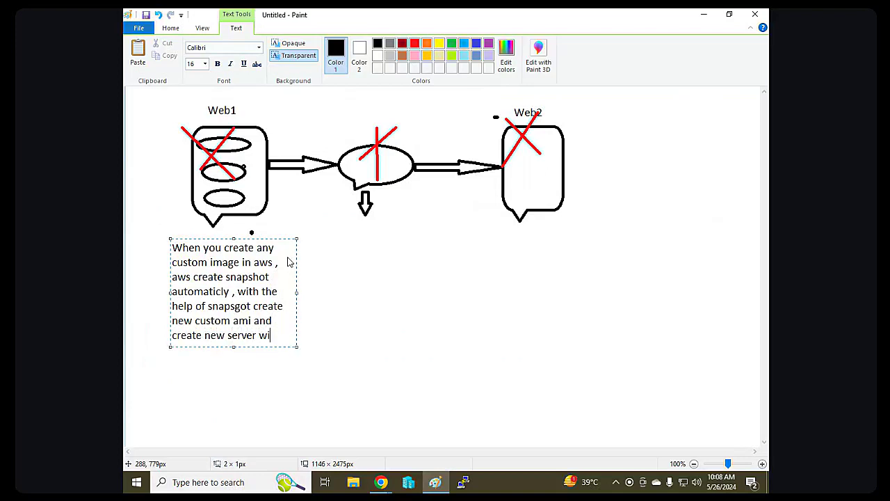
type("new server with cusrom ami & als")
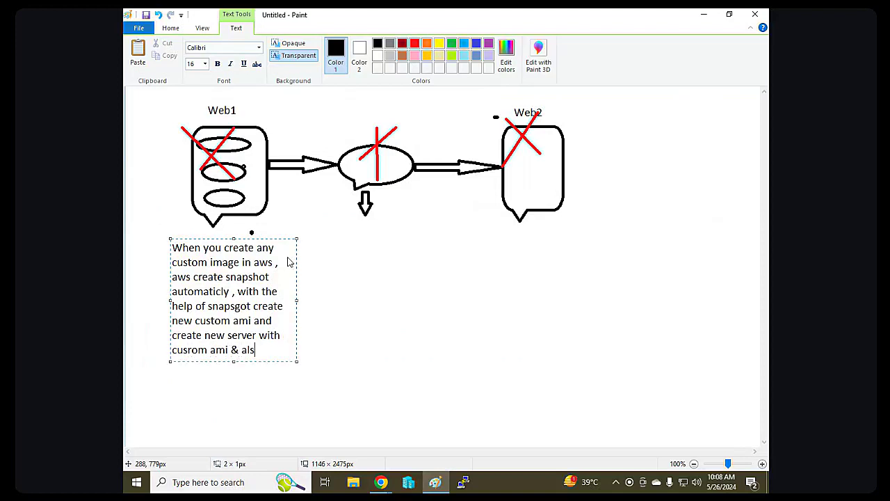
type("eat")
type("e volumes with")
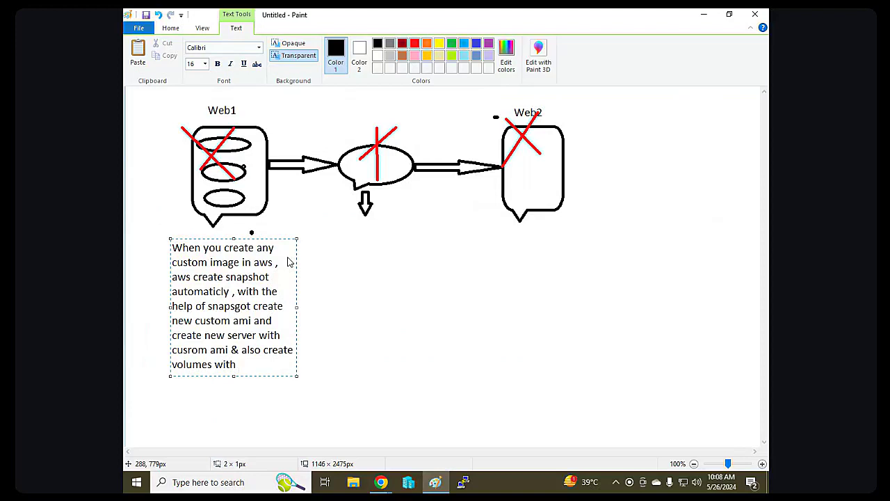
type(" snapshot and atta")
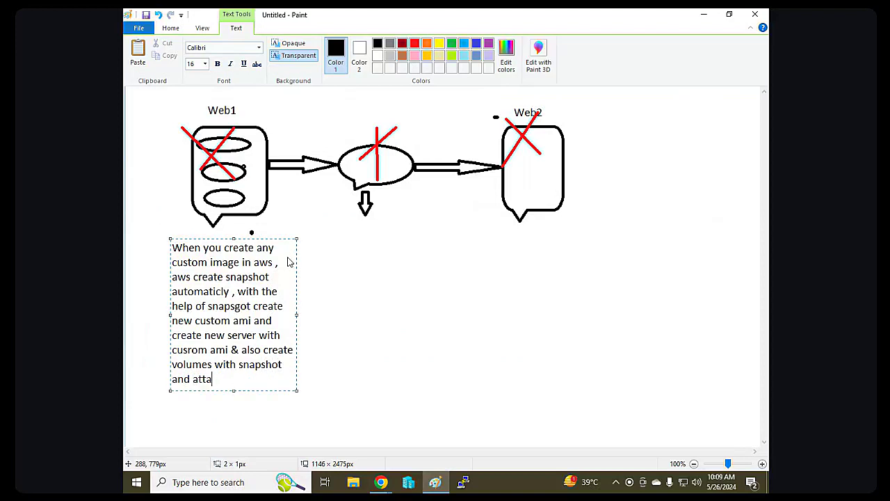
type("ch volum")
type("es with an")
type("y ser")
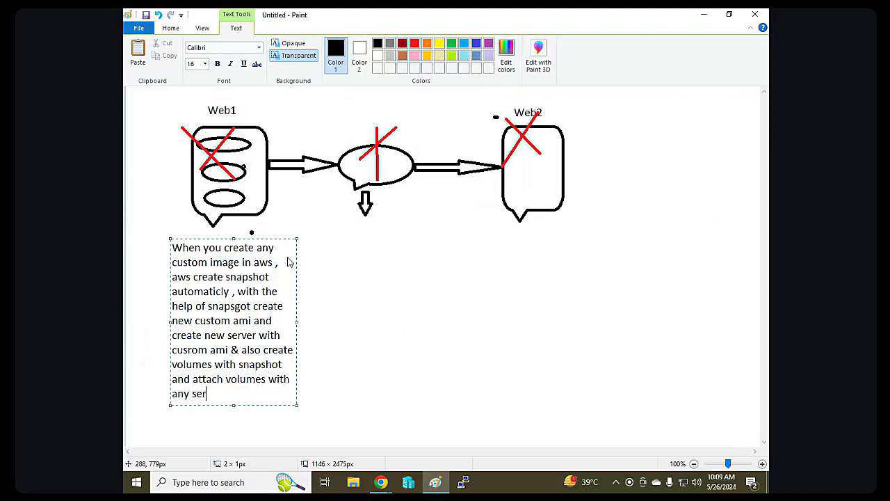
type("vers")
Step: Widen the note, nudge it left and commit it to the canvas
left_click_drag(297, 322, 348, 323)
left_click_drag(240, 239, 219, 237)
left_click(368, 239)
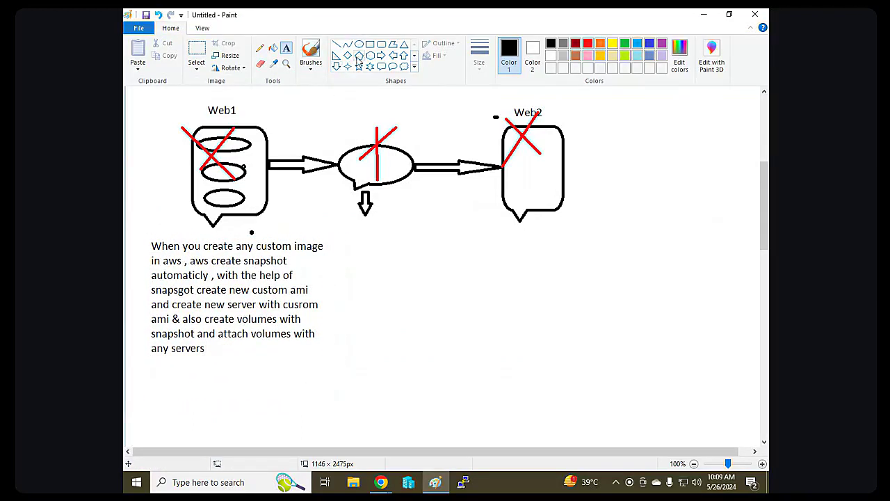
Step: Draw a dark red rounded rectangle below the down-arrow
left_click(381, 43)
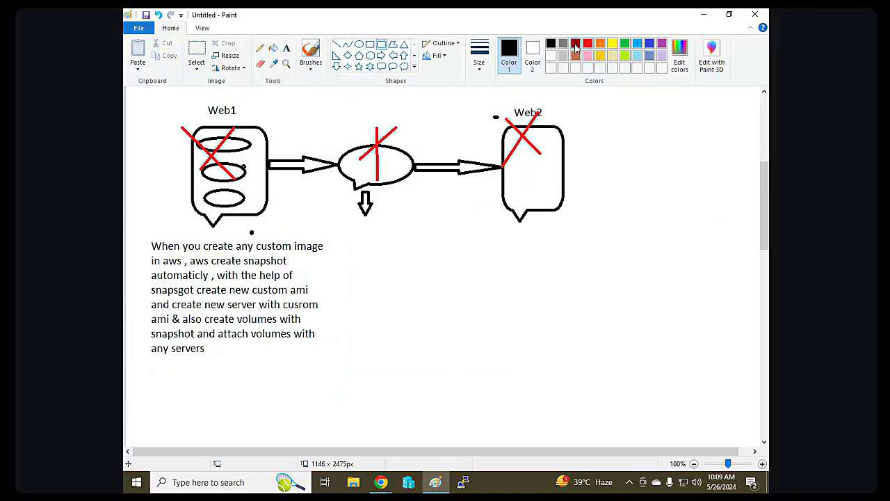
left_click(575, 44)
left_click_drag(346, 219, 489, 279)
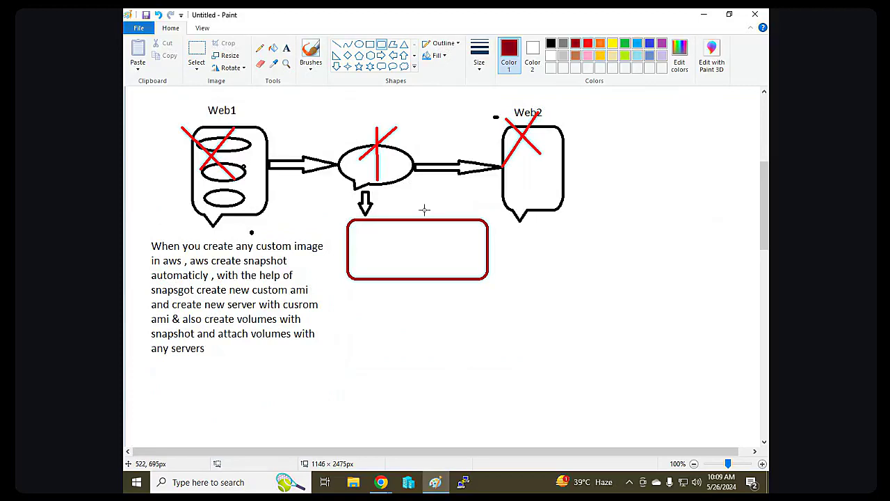
Step: Switch to the Oval tool in black for a small oval beside Web1
left_click(285, 47)
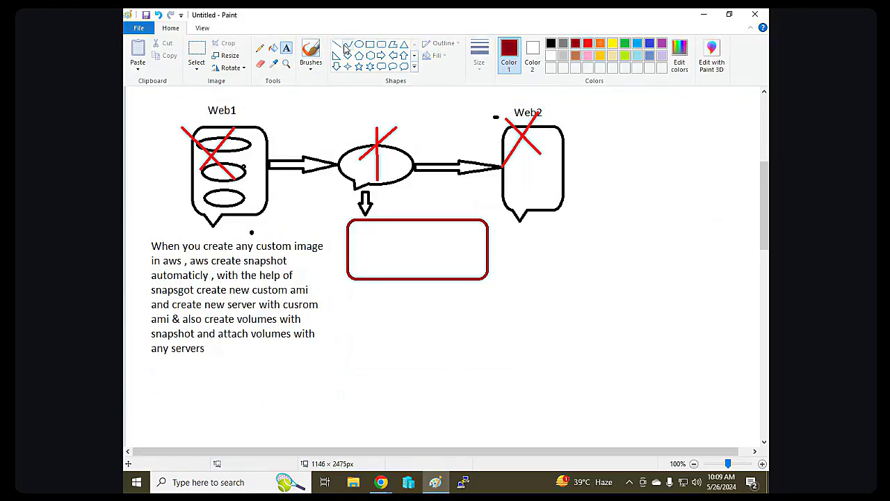
left_click(348, 45)
left_click(551, 43)
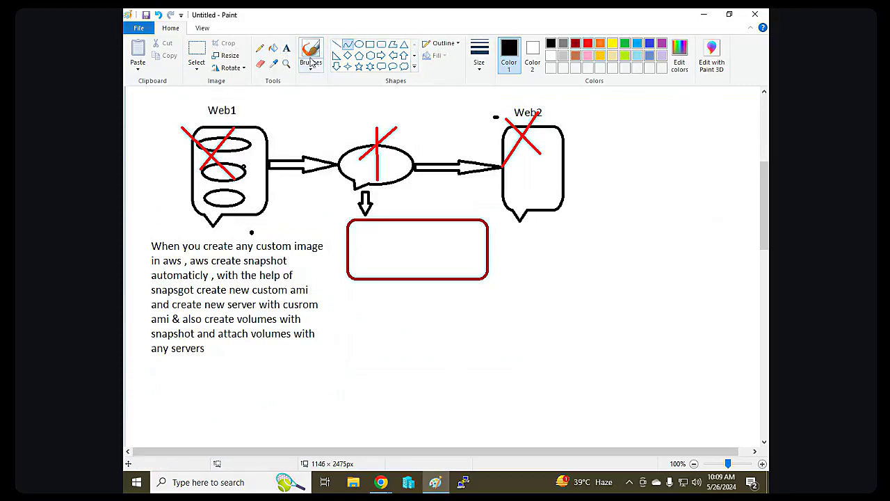
left_click(359, 45)
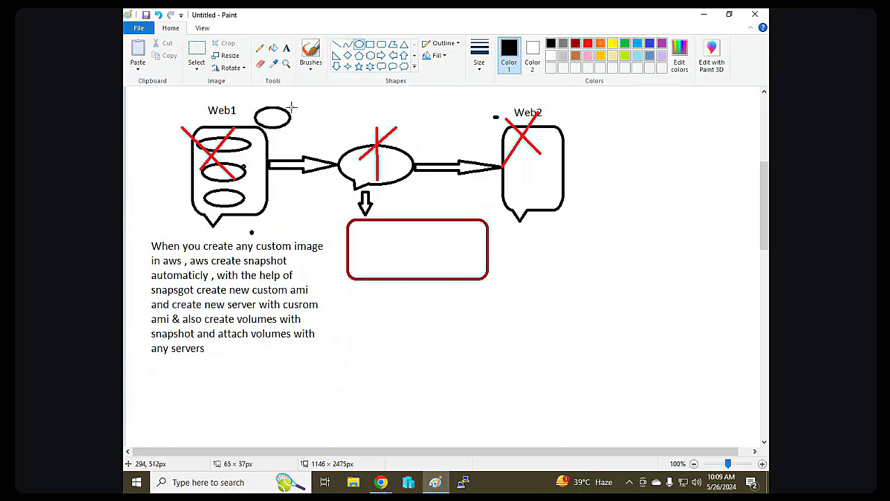
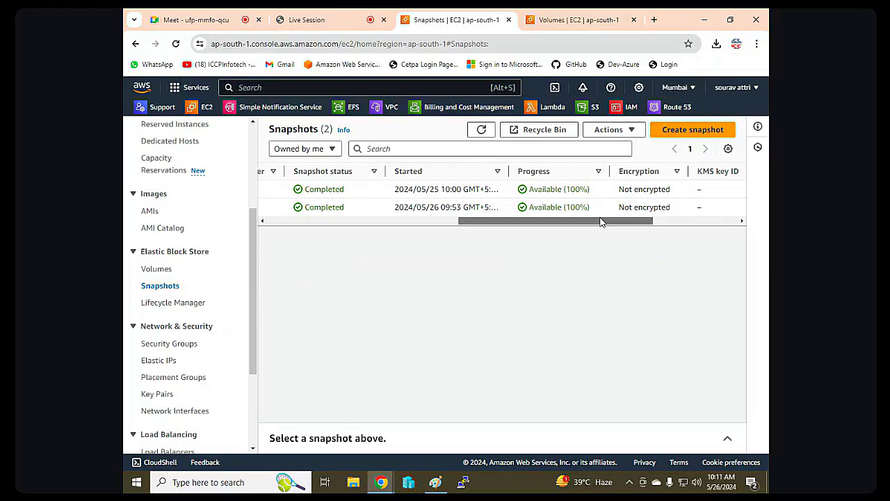
Step: Create an image called myweb1-ami1 from the myweb1-custom-ami snapshot
left_click_drag(601, 221, 402, 231)
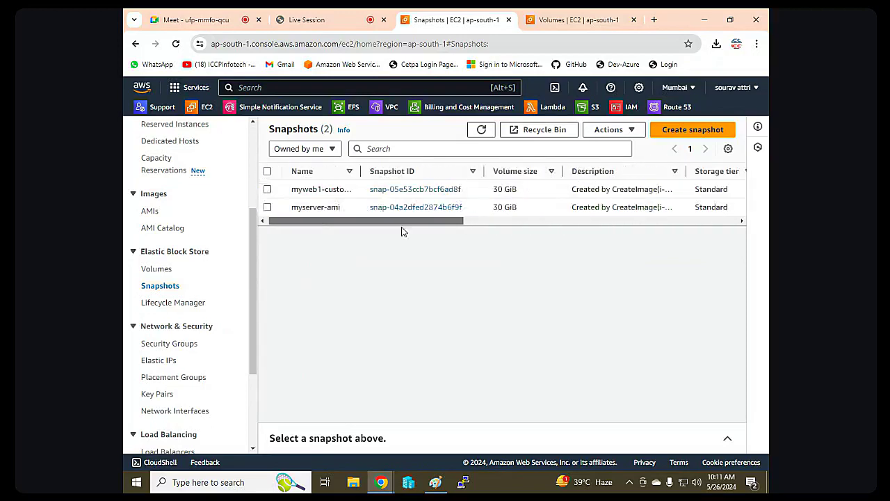
left_click(273, 190)
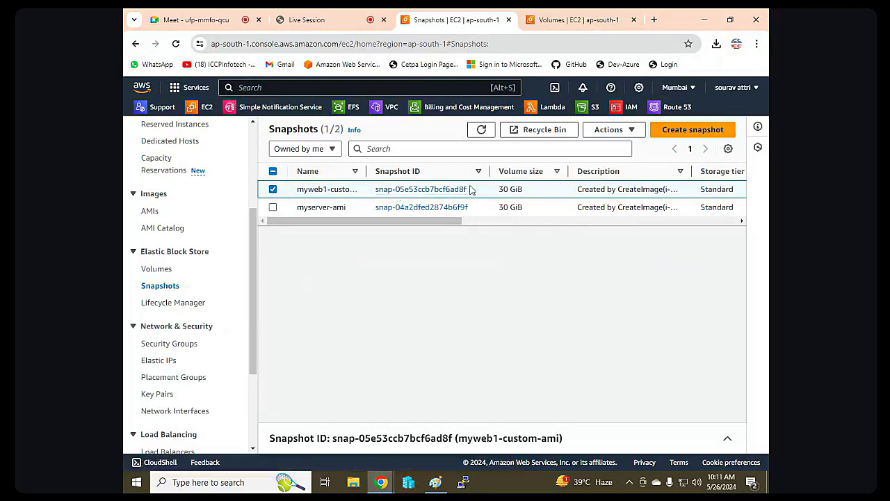
left_click(609, 130)
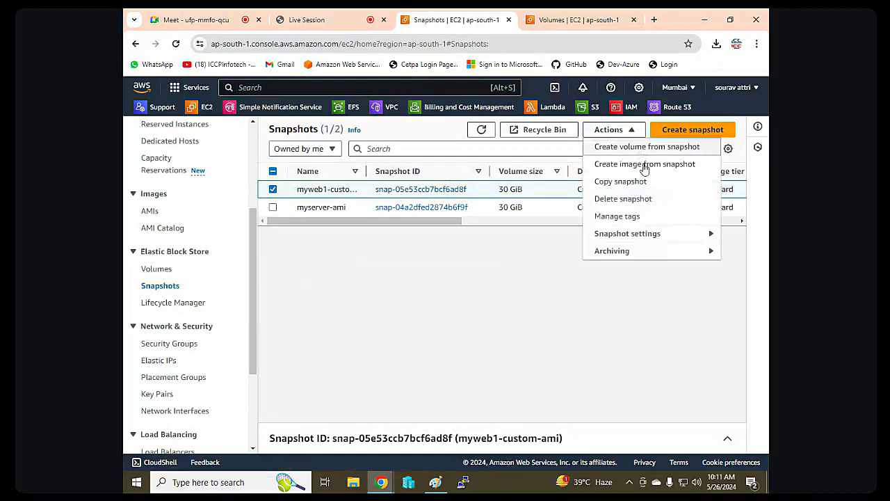
left_click(674, 172)
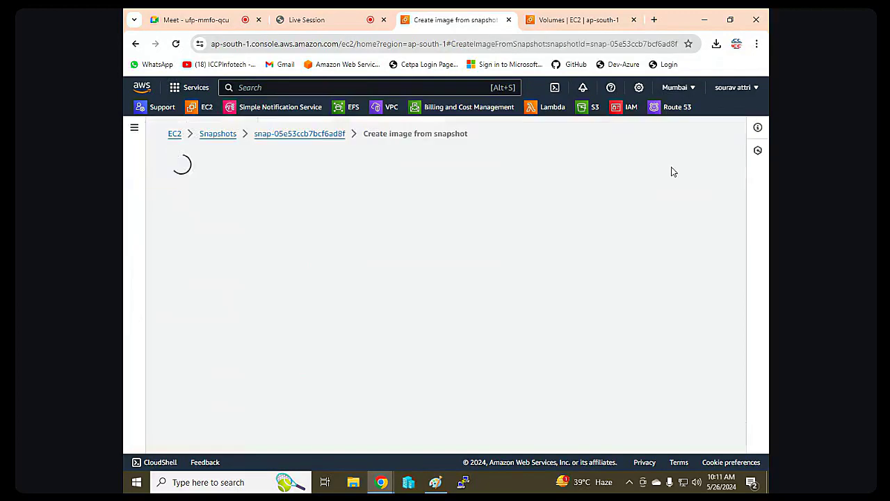
left_click(222, 308)
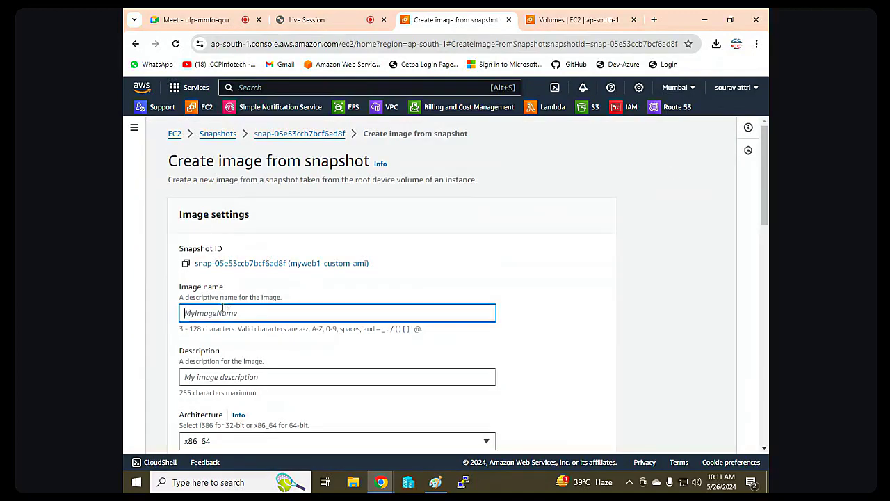
type("myweb1-ami1")
scroll(443, 344, "down", 15)
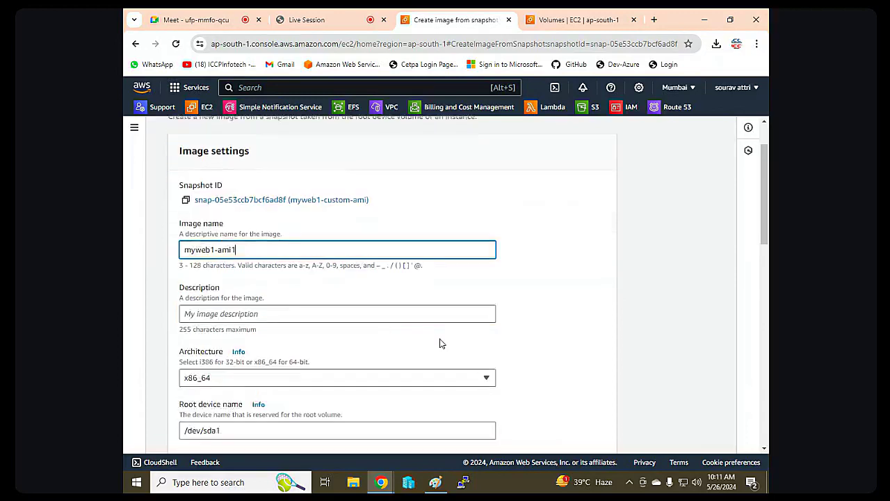
left_click(554, 432)
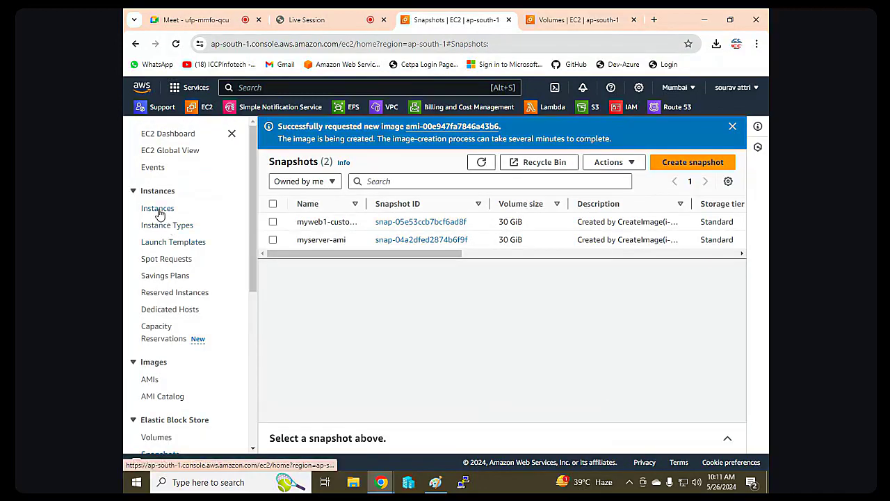
Step: Start a volume from the myweb1-custom-ami snapshot, keeping availability zone ap-south-1a
scroll(169, 335, "down", 2)
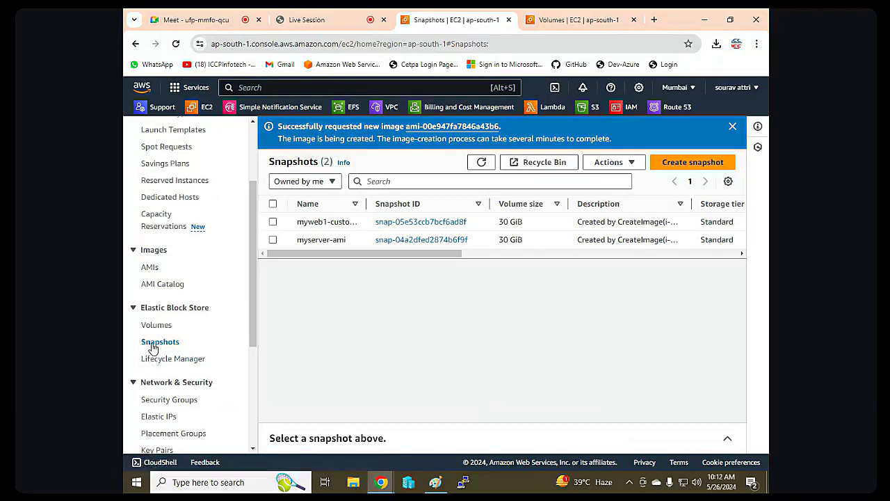
left_click(273, 223)
left_click_drag(338, 258, 278, 256)
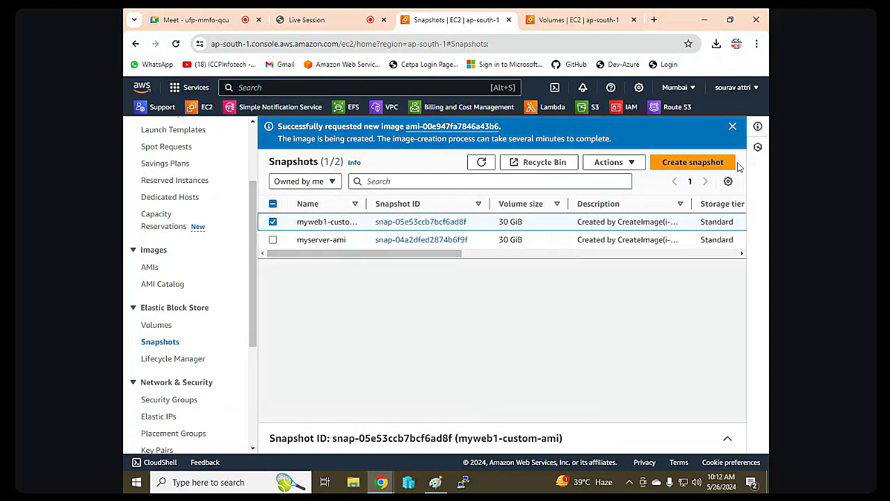
left_click(615, 166)
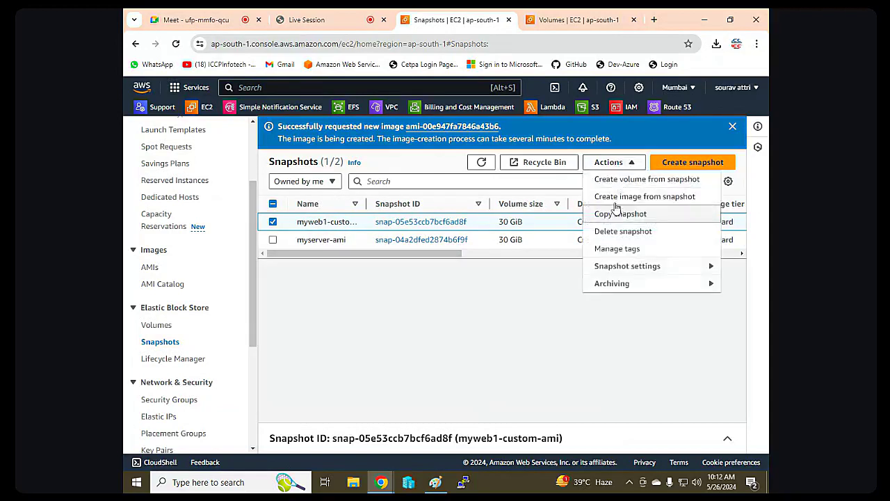
left_click(625, 180)
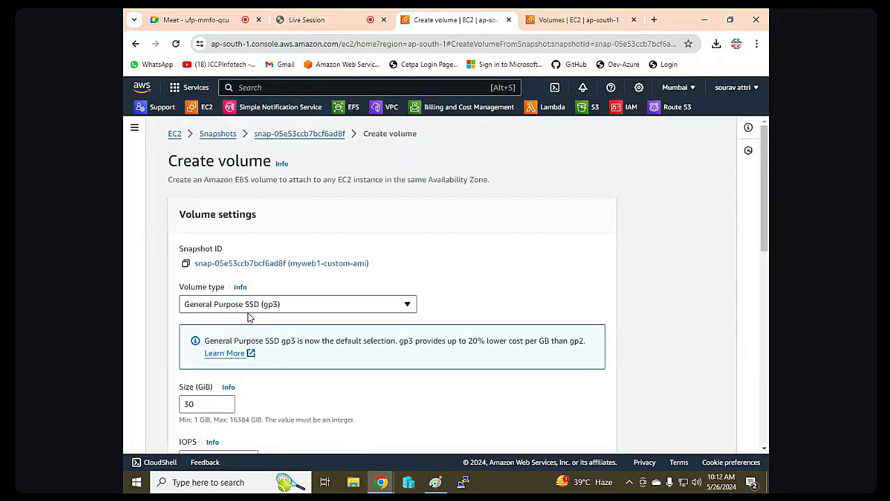
scroll(311, 308, "down", 3)
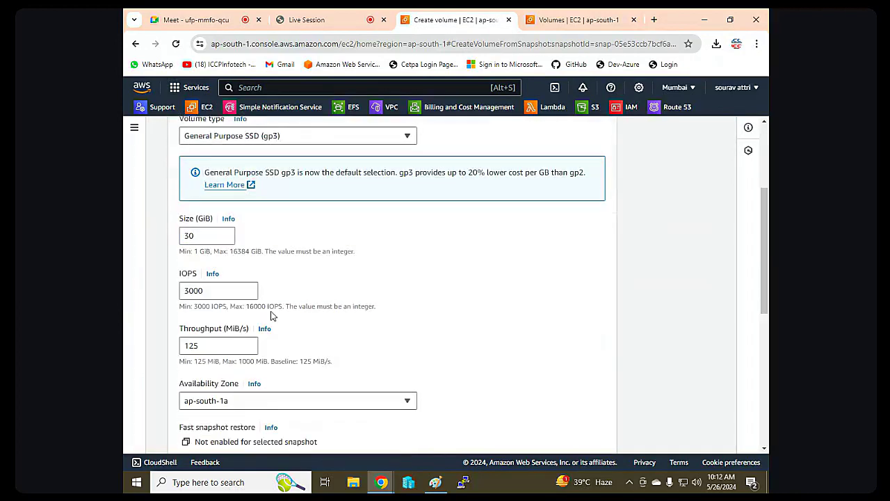
left_click(233, 347)
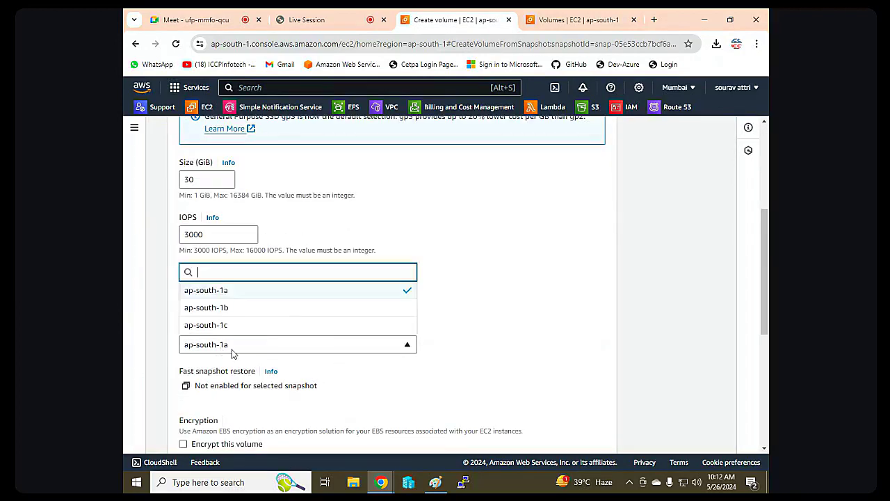
left_click(237, 306)
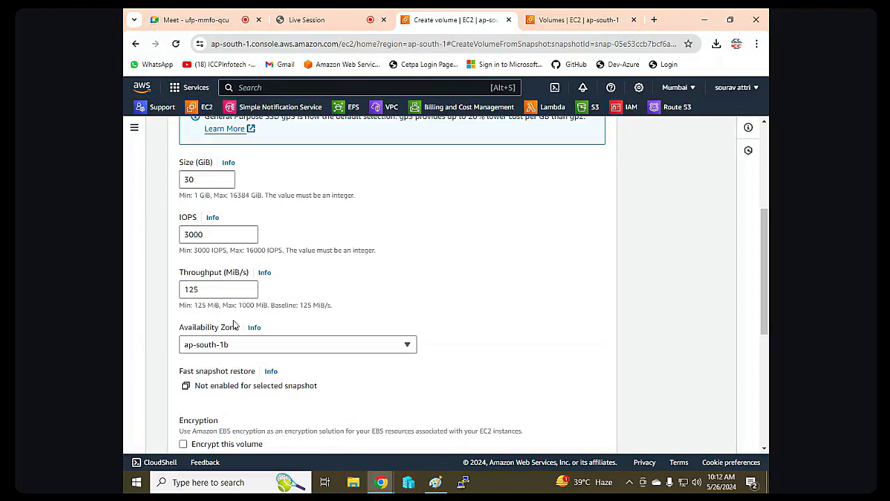
left_click(241, 348)
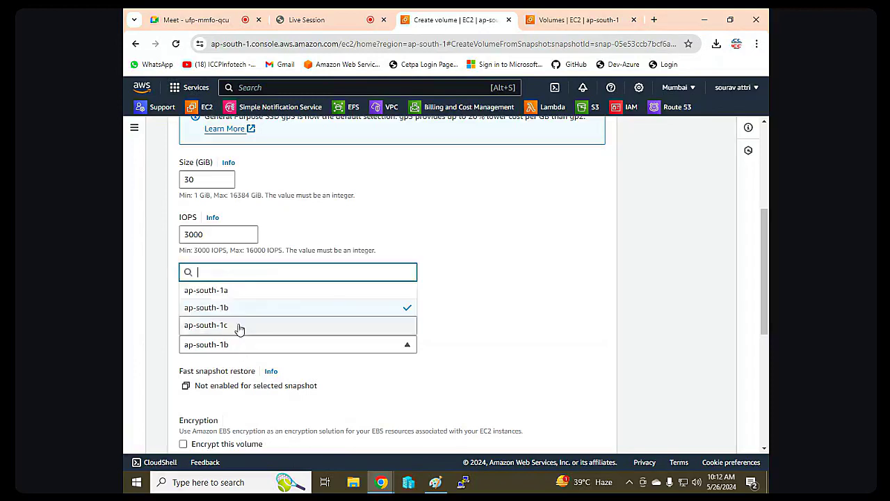
left_click(234, 291)
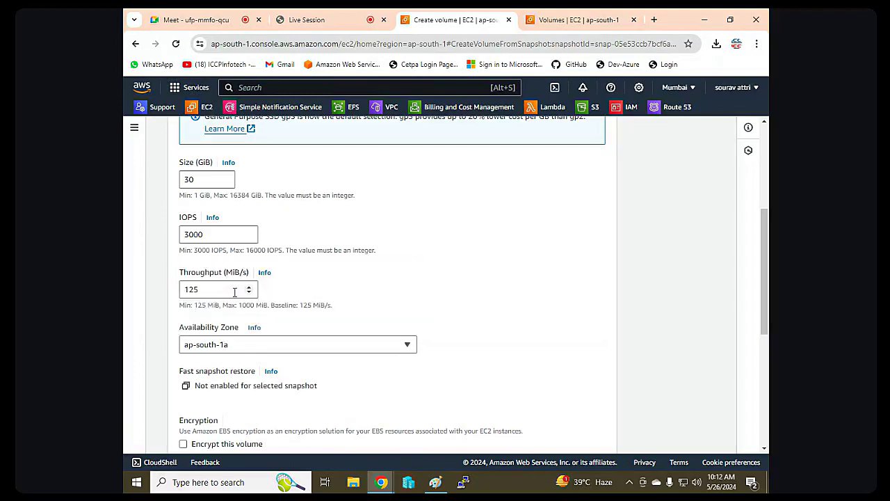
scroll(294, 360, "down", 2)
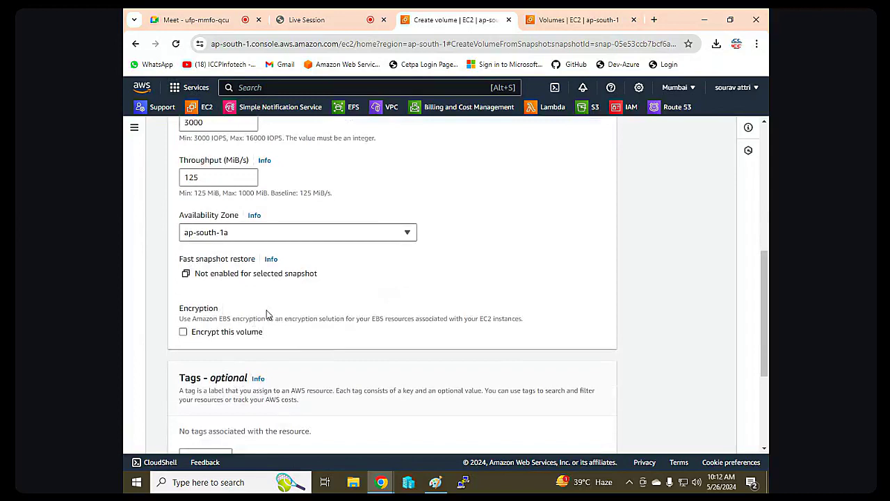
scroll(268, 315, "down", 3)
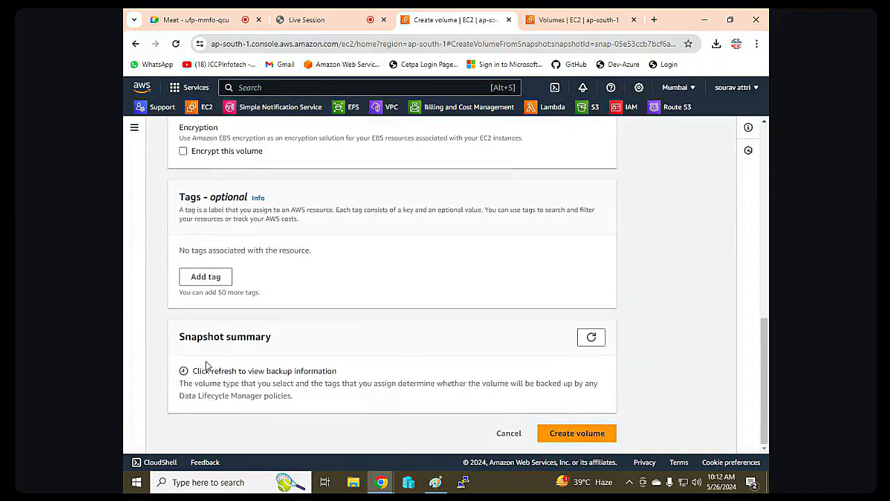
scroll(229, 332, "up", 6)
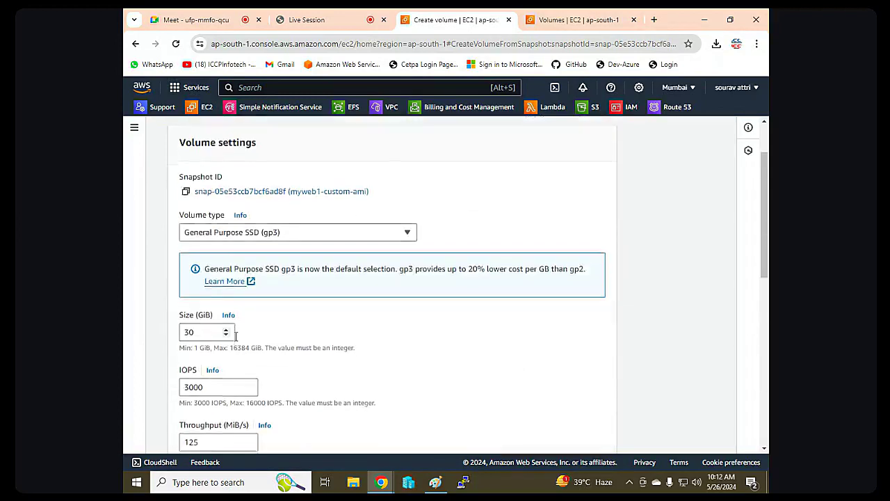
scroll(235, 336, "down", 7)
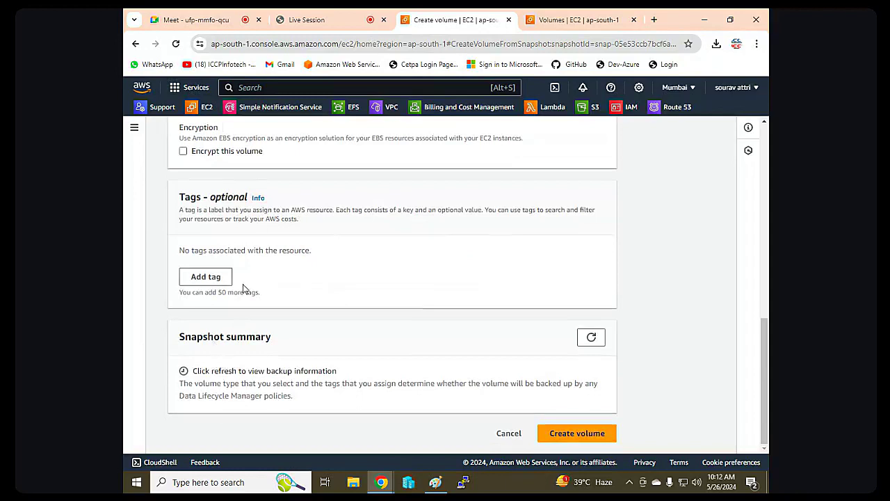
scroll(244, 289, "up", 1)
Step: Tag the volume Name = mystorage and create it
left_click(201, 332)
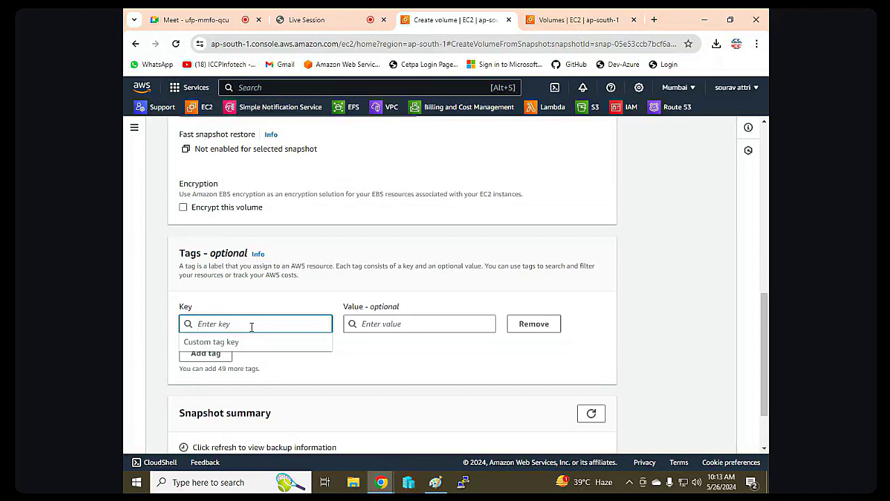
type("Name")
left_click(361, 324)
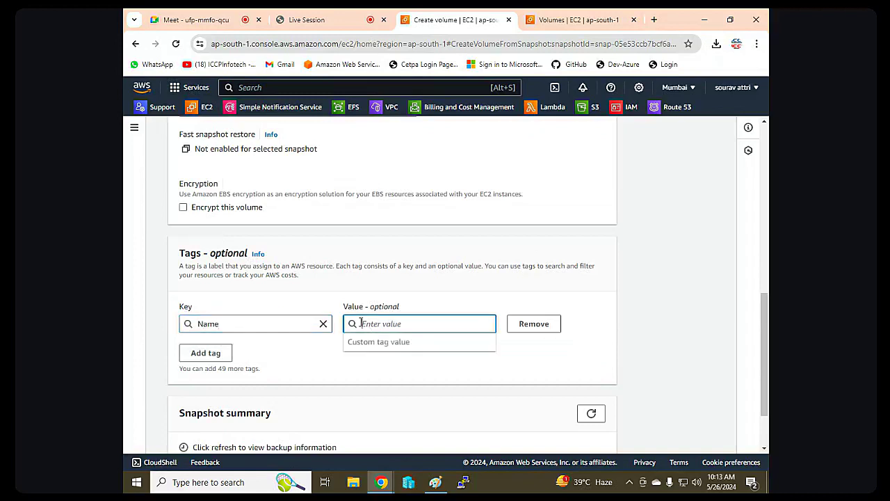
type("mysta")
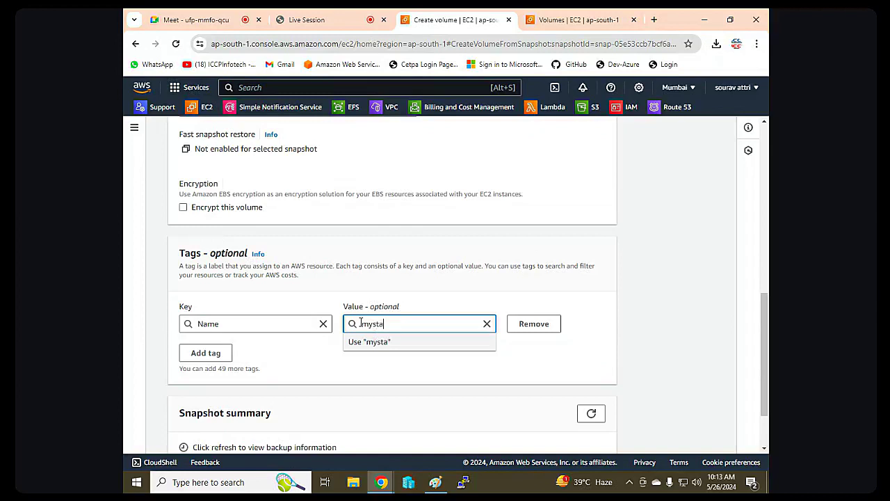
key("BackSpace")
type("orage")
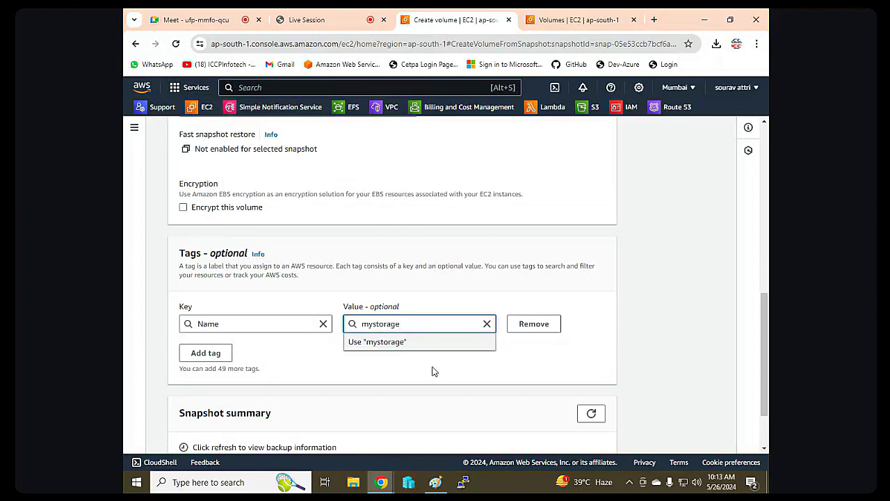
scroll(626, 389, "down", 1)
left_click(591, 436)
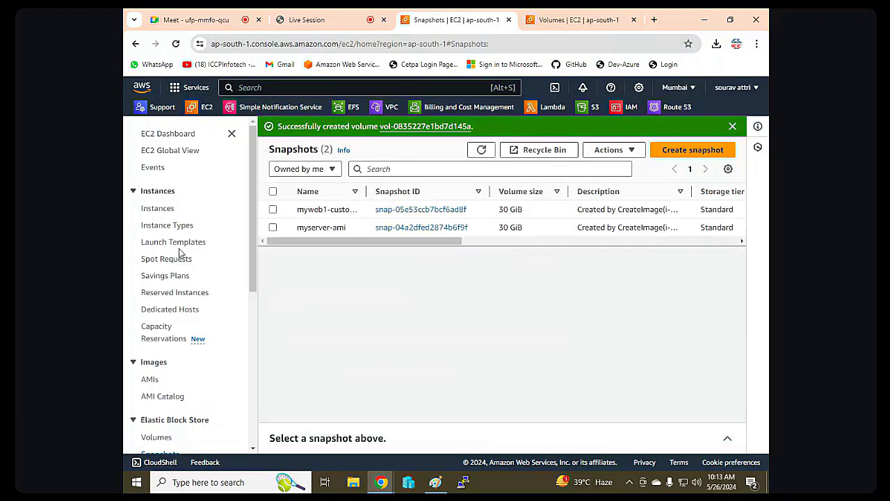
Step: Start a new instance named web3 using the myweb1-ami1 image from My AMIs
left_click(151, 380)
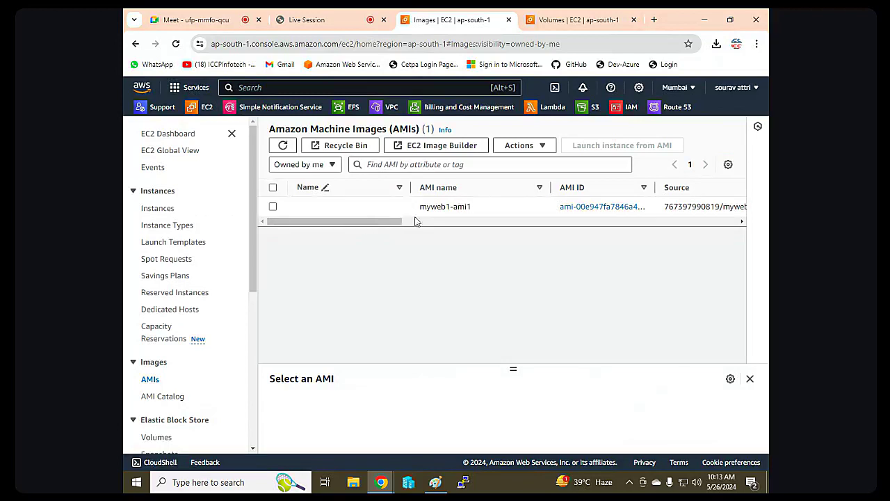
left_click(158, 208)
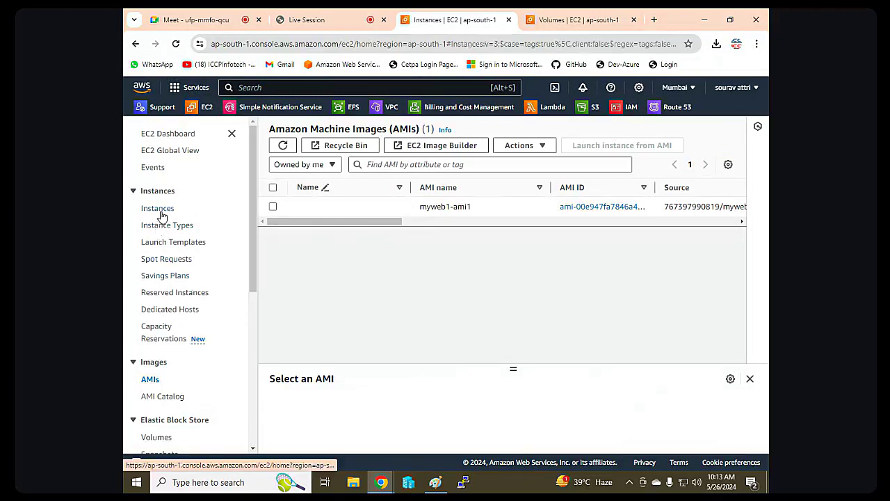
left_click(675, 130)
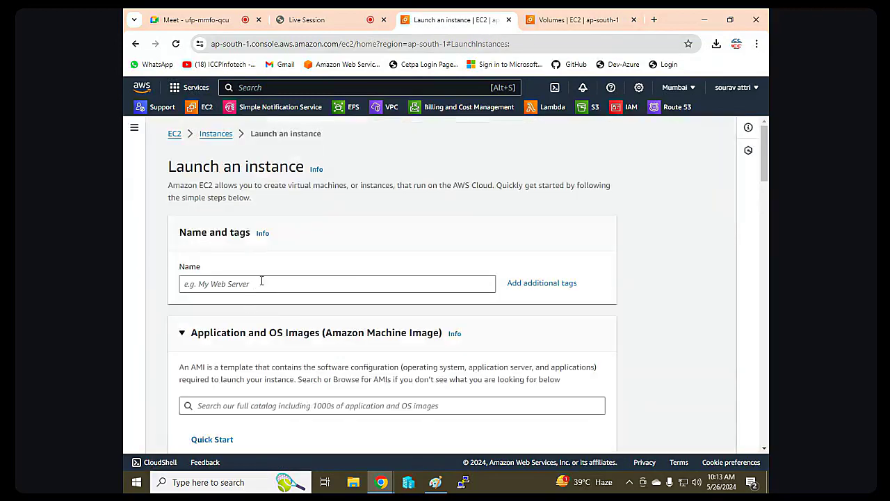
left_click(262, 282)
type("web2")
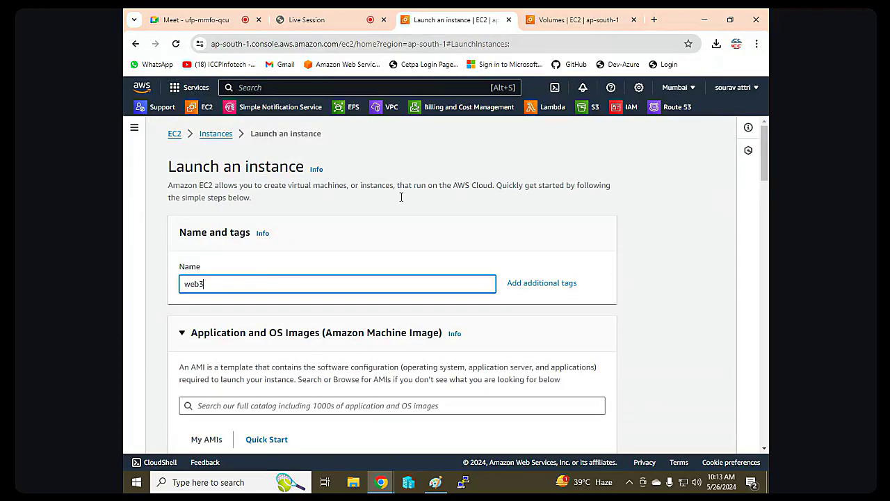
scroll(375, 251, "down", 2)
left_click(202, 274)
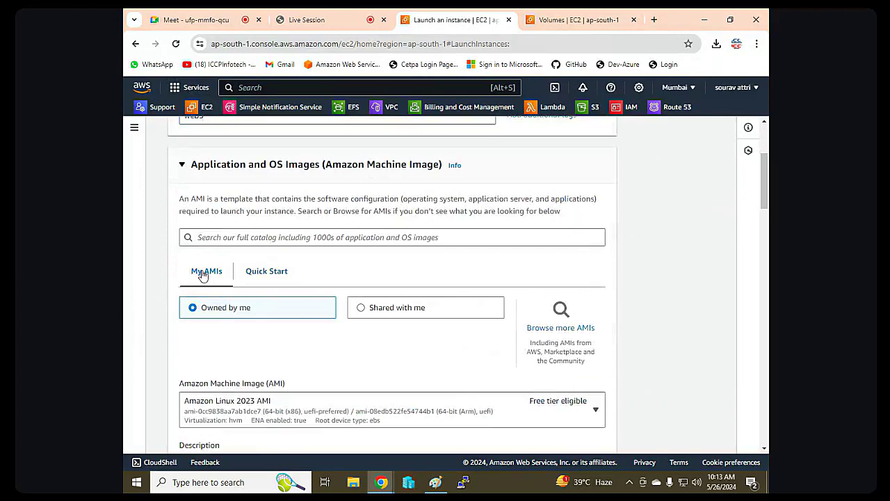
scroll(195, 427, "down", 2)
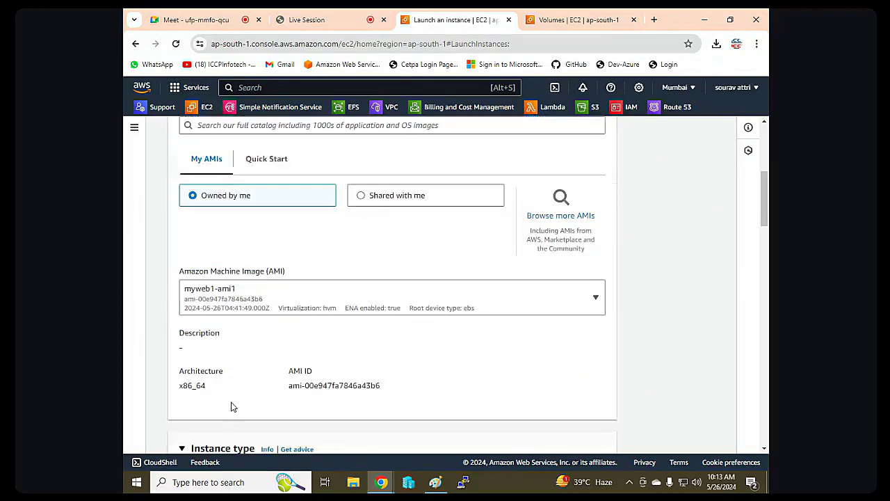
left_click(258, 306)
left_click(416, 293)
Step: Proceed without a key pair and set the subnet to ap-south-1a
scroll(414, 294, "down", 2)
scroll(261, 348, "down", 3)
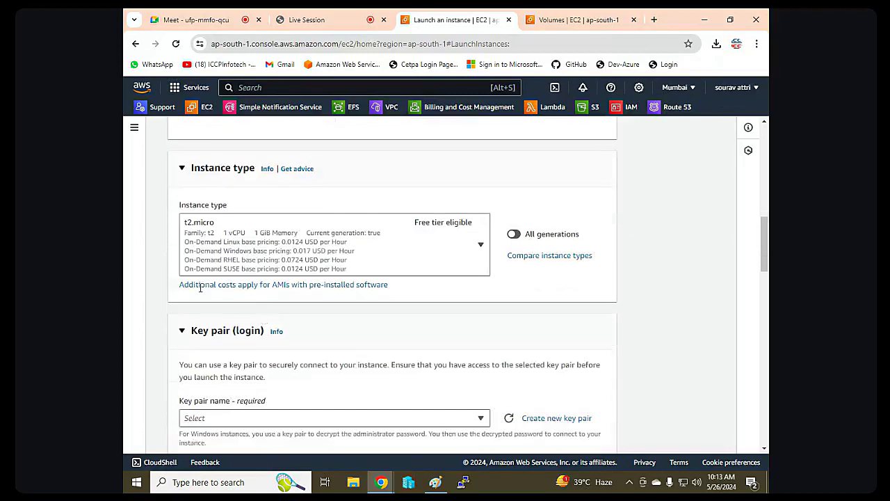
left_click(289, 253)
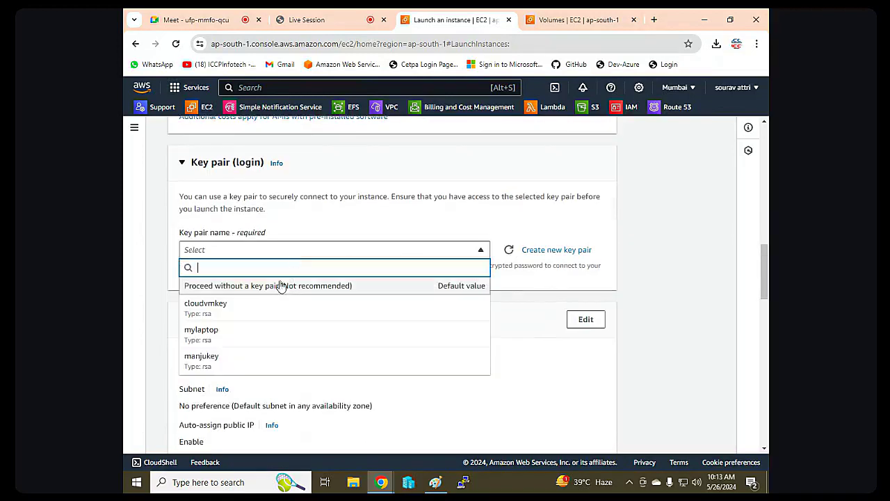
left_click(262, 291)
scroll(334, 285, "down", 2)
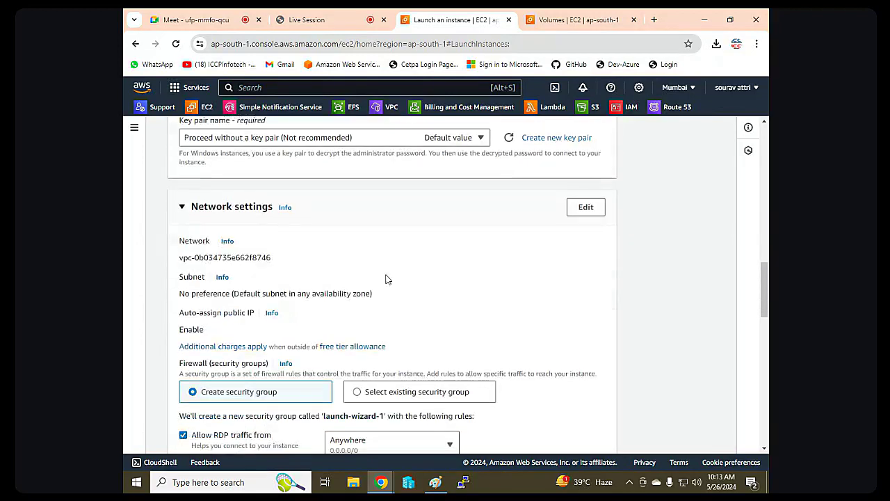
left_click(576, 212)
left_click(290, 307)
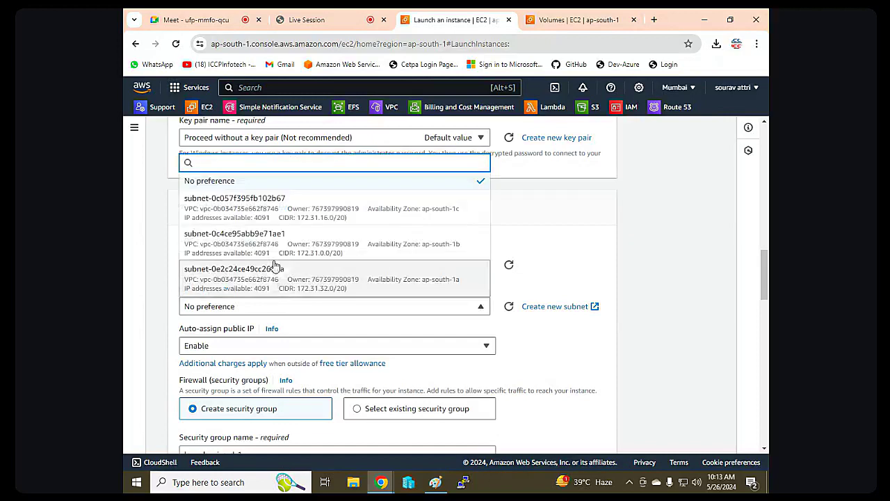
left_click(407, 280)
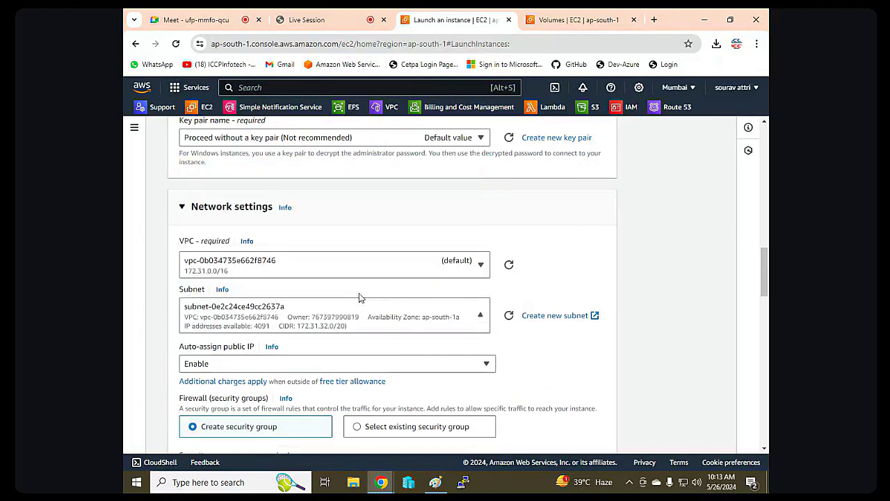
Step: Select the existing MYsg security group and launch the instance
scroll(393, 271, "down", 3)
left_click(391, 264)
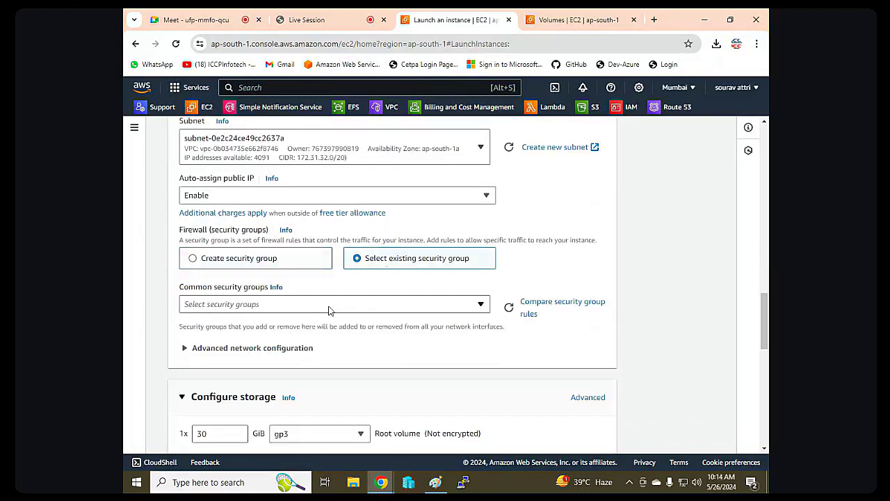
left_click(271, 306)
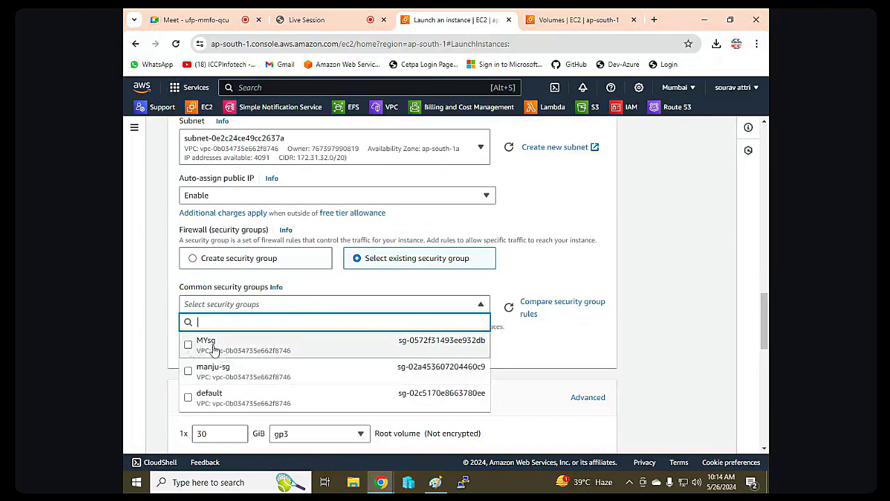
left_click(192, 347)
scroll(382, 313, "down", 8)
scroll(487, 348, "down", 4)
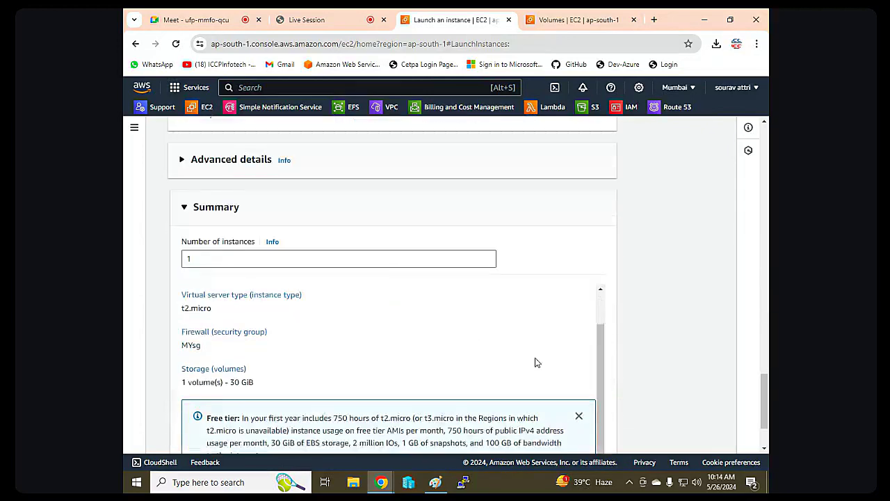
left_click(549, 405)
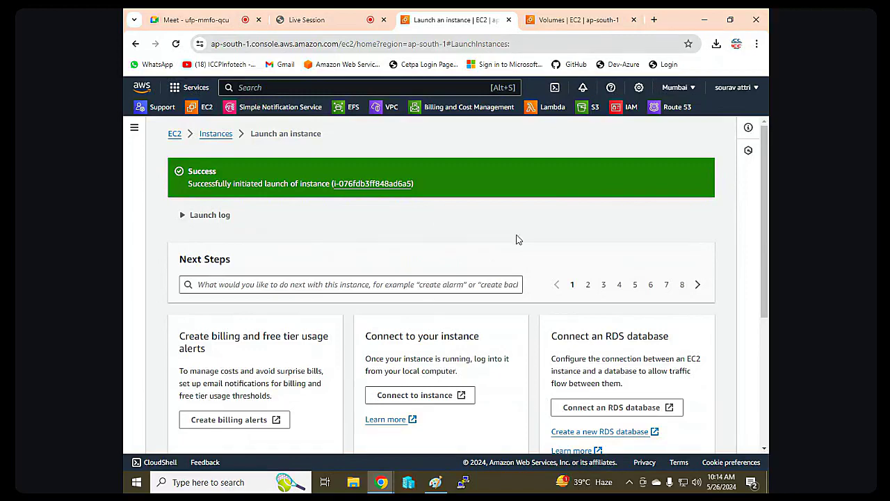
Step: Go to all instances to see web3 running as a t2.micro
scroll(487, 362, "down", 5)
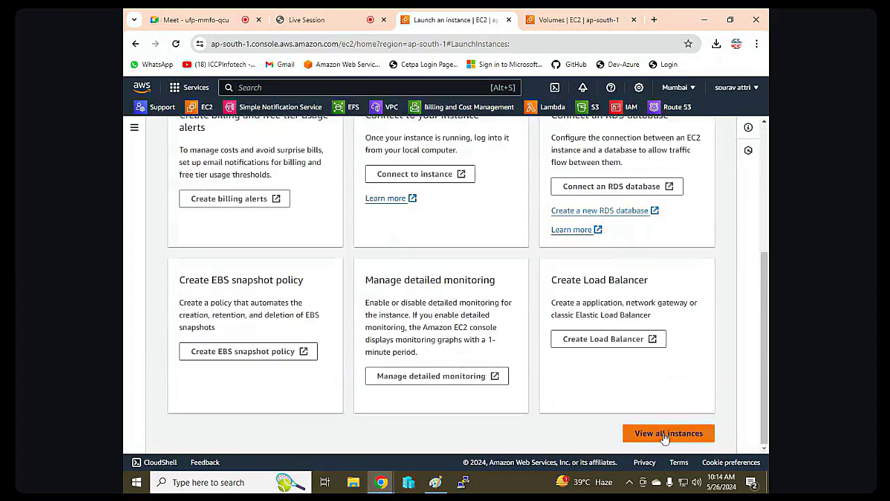
left_click(661, 433)
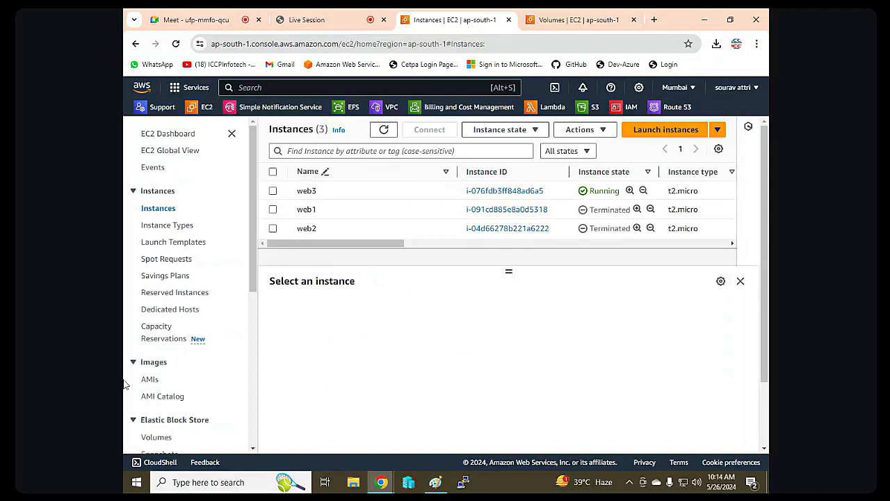
Step: Select web3, then show the Volumes page with Data-Volume, mystorage and an unnamed 30 GiB volume
left_click(274, 192)
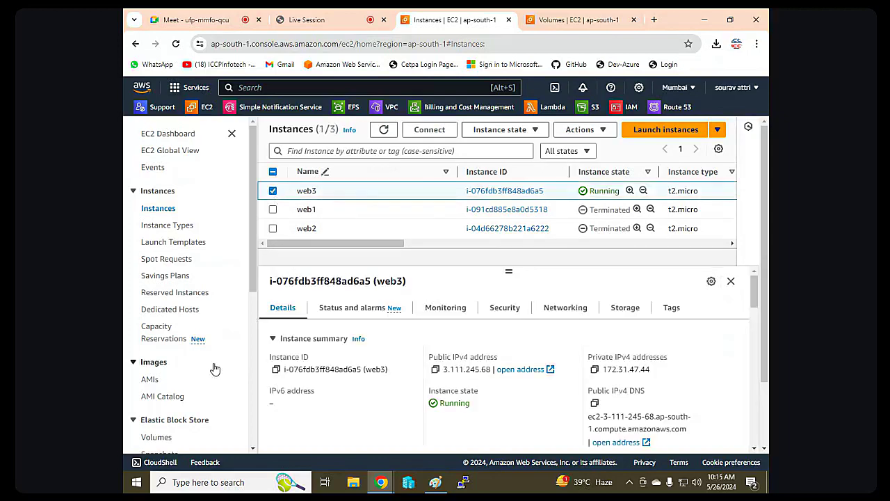
scroll(208, 364, "down", 2)
left_click(153, 327)
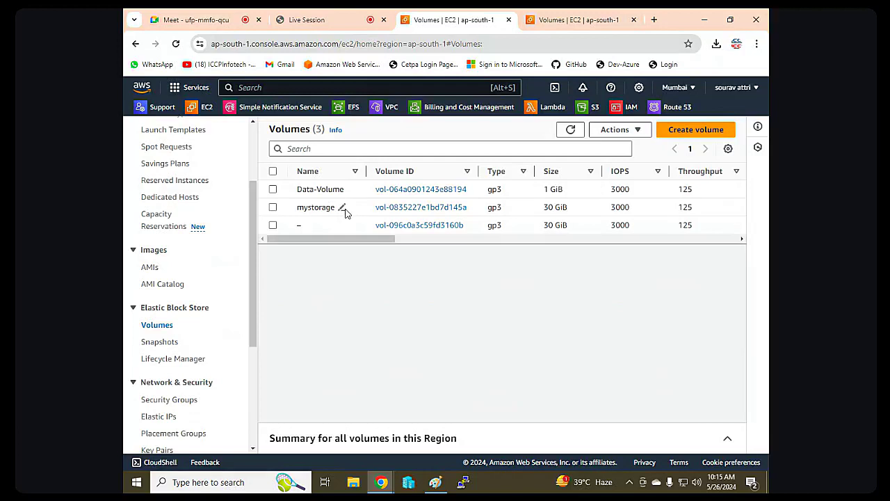
Step: Attach Data-Volume to the web3 instance i-076fdb3ff848ad6a5 as device xvdb
left_click(272, 189)
left_click(630, 129)
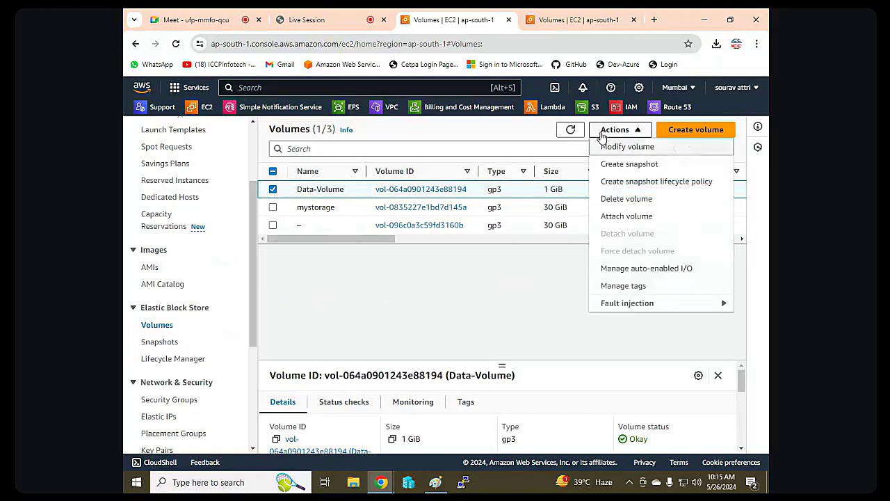
left_click(626, 217)
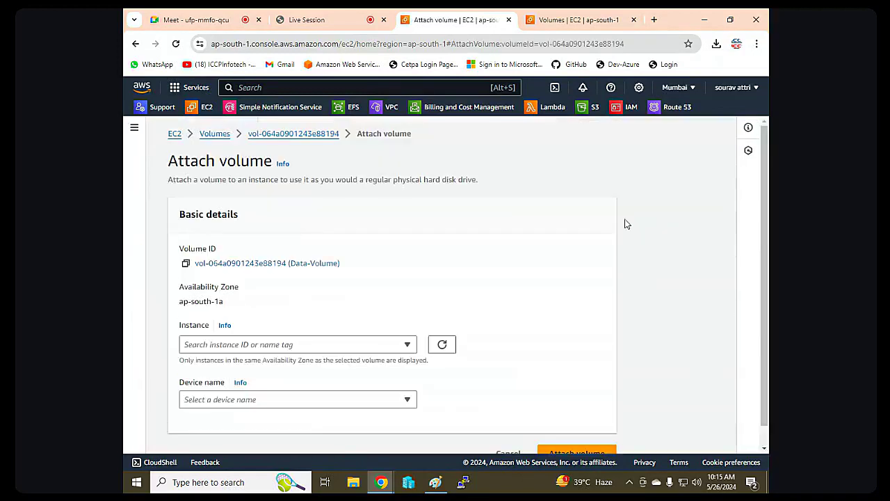
left_click(290, 350)
left_click(264, 390)
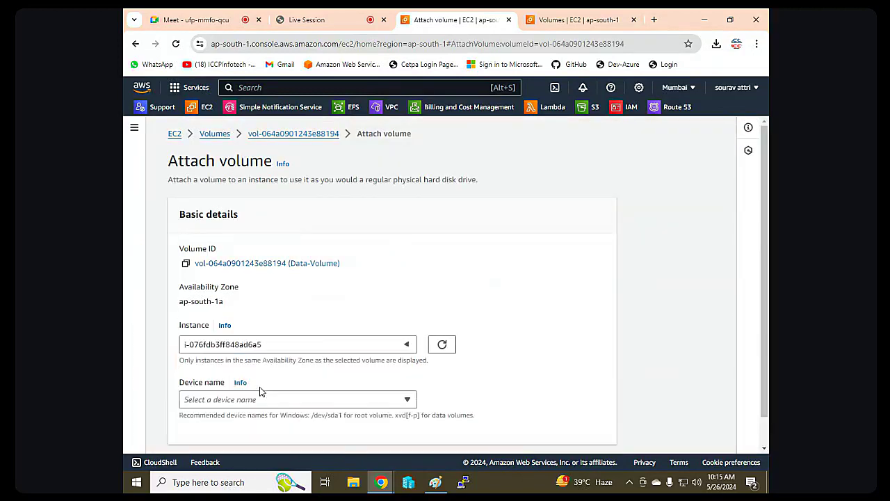
left_click(263, 401)
left_click(230, 249)
scroll(590, 386, "down", 1)
left_click(579, 436)
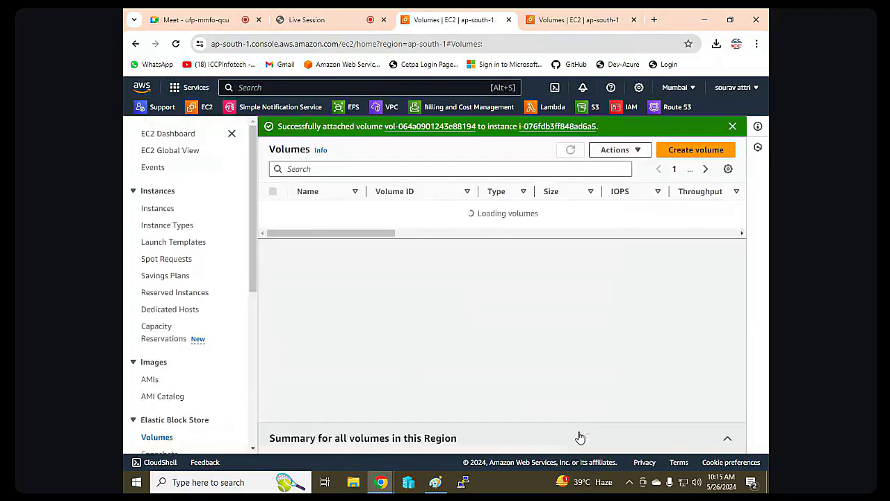
Step: Rename the unnamed 30 GiB volume to web3
left_click_drag(361, 259, 524, 261)
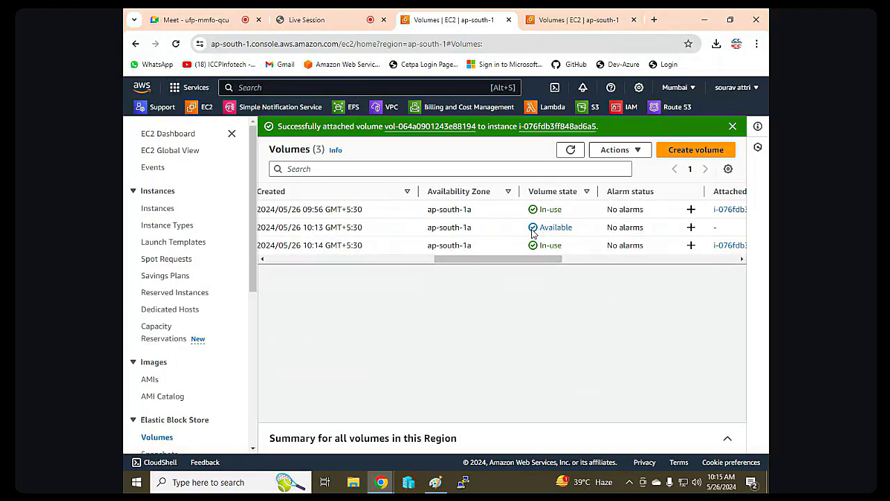
left_click_drag(526, 259, 321, 263)
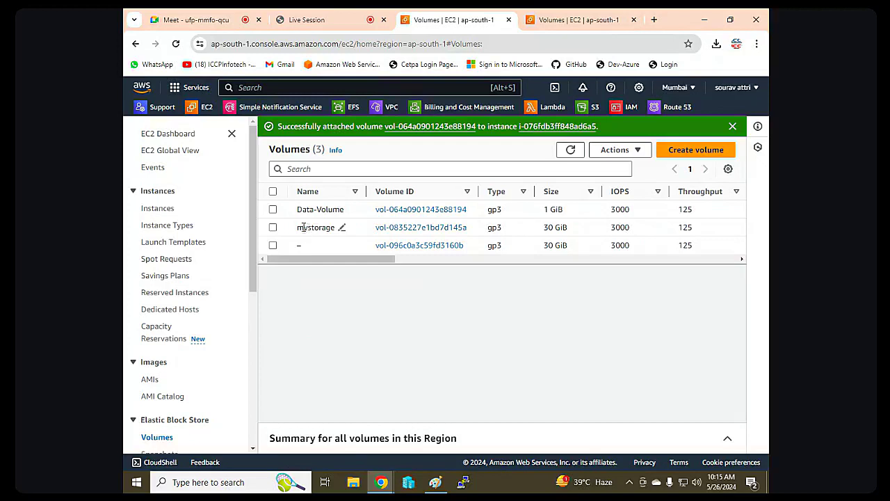
left_click_drag(292, 213, 355, 212)
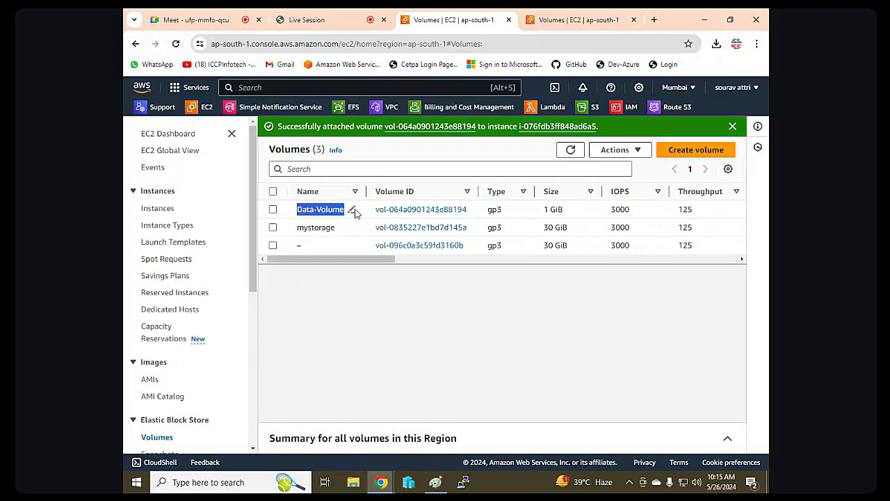
left_click(355, 212)
left_click_drag(360, 284, 313, 254)
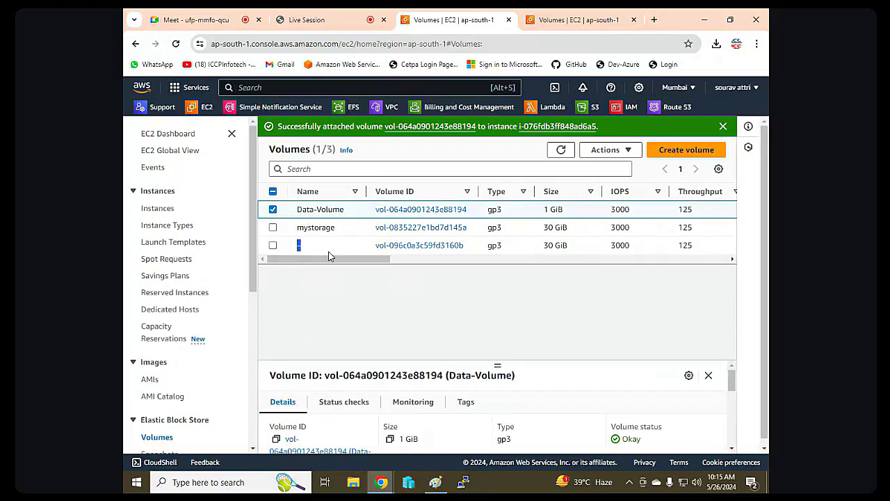
left_click(330, 251)
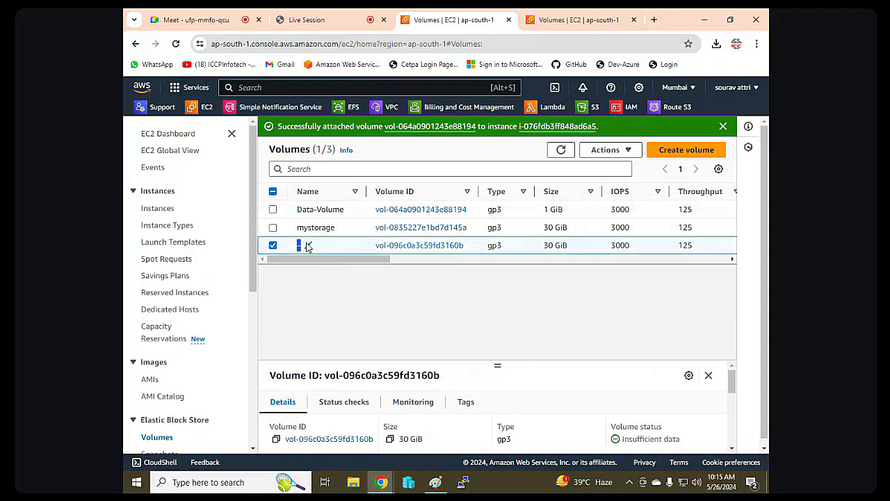
left_click(308, 248)
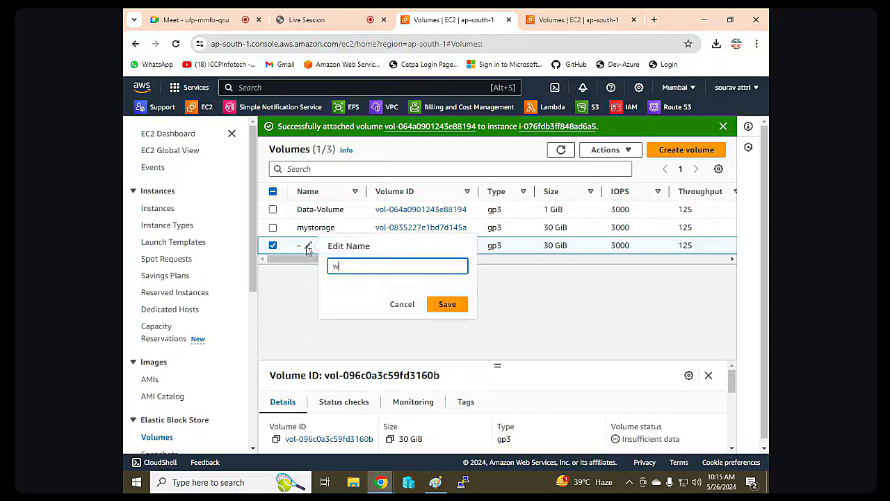
type("web3")
left_click(443, 304)
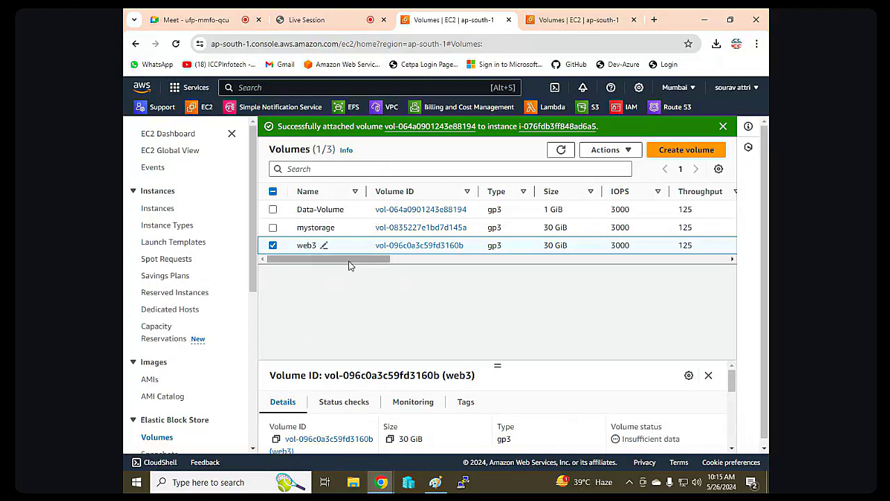
Step: Bring the volume names back into view and move to the Live Session page
left_click_drag(349, 263, 578, 256)
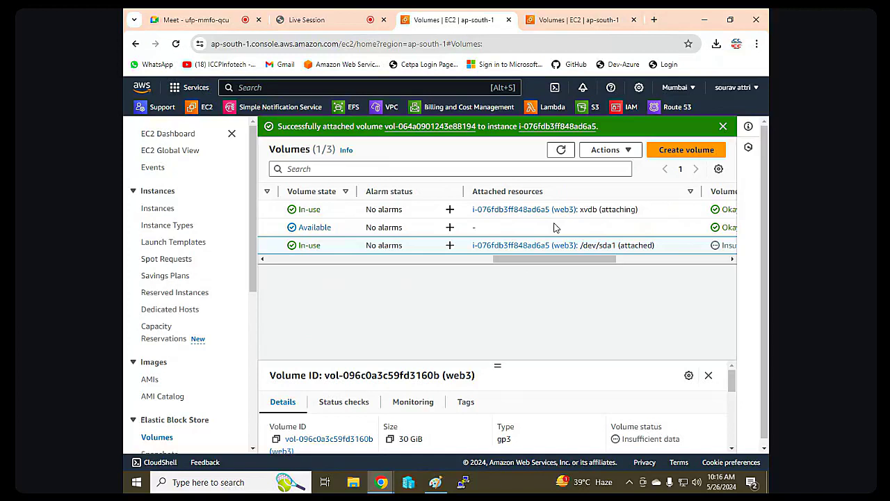
left_click_drag(491, 259, 296, 285)
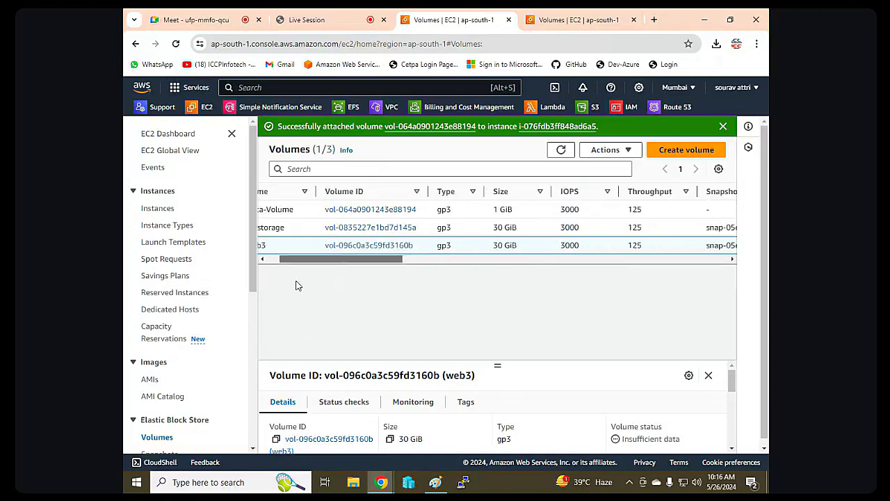
left_click(275, 258)
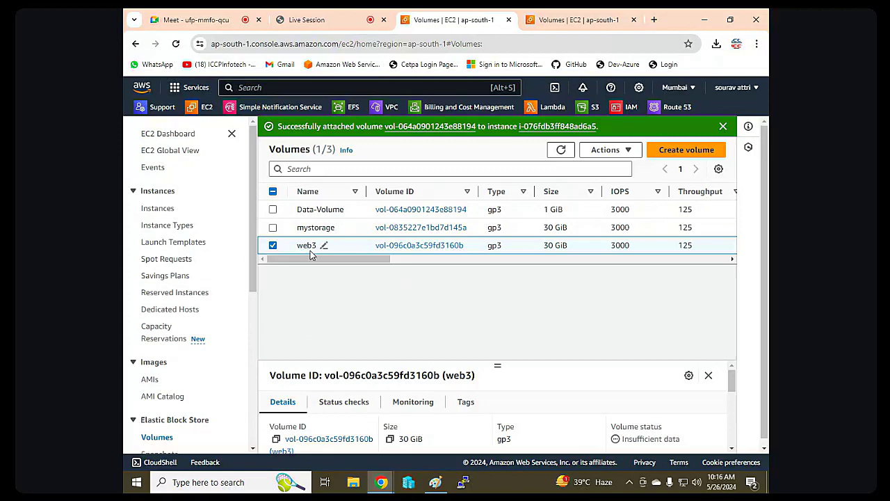
left_click(304, 20)
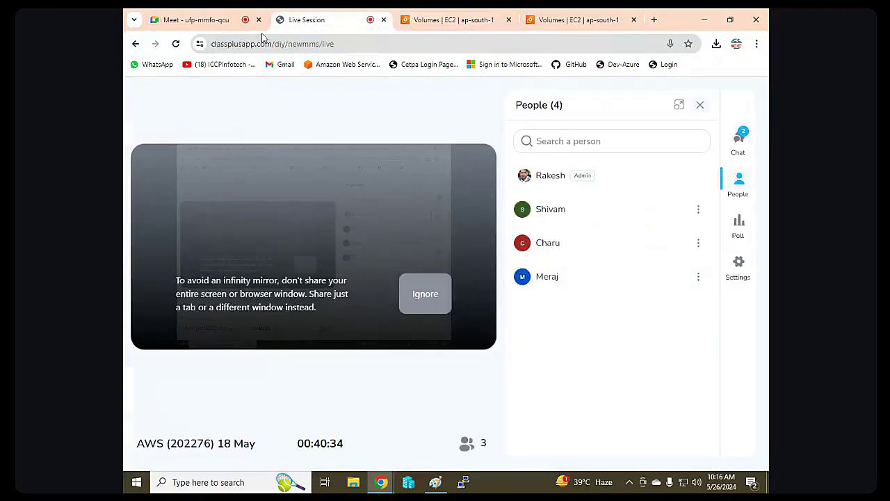
Step: In the Meet People panel, mute one participant for everyone, then go back to the Paint diagram
left_click(203, 22)
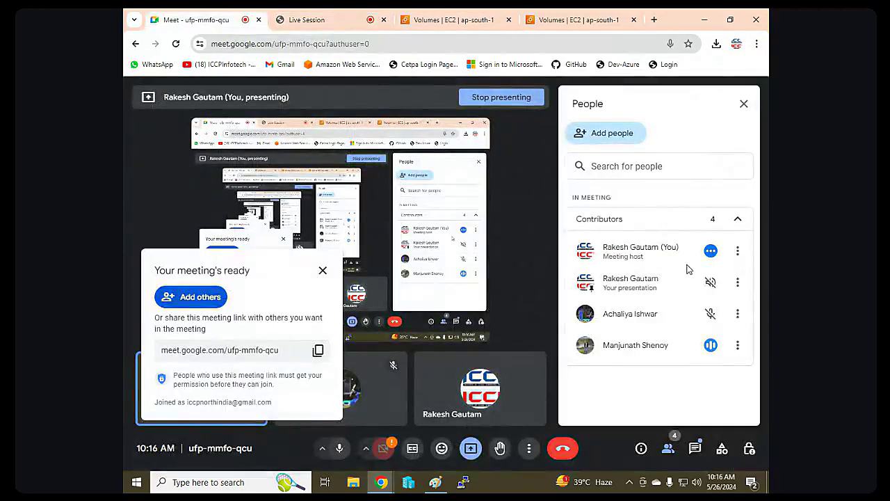
left_click(710, 345)
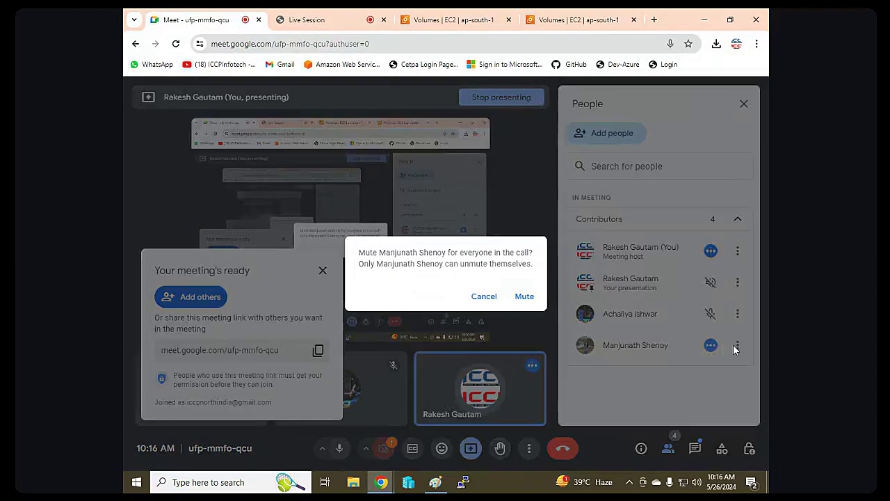
left_click(525, 296)
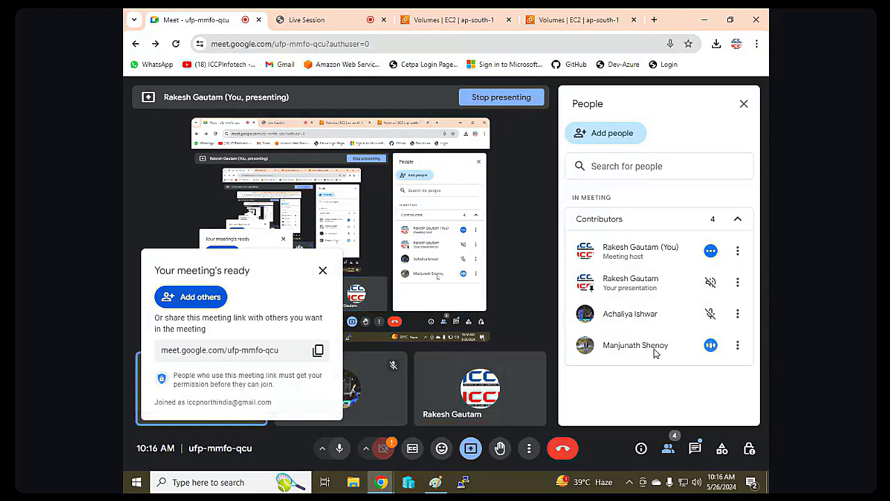
left_click(335, 20)
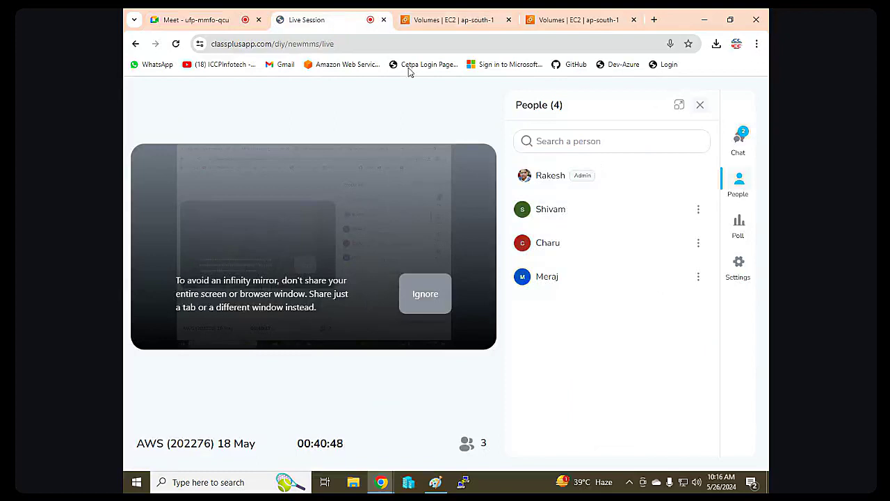
left_click(435, 482)
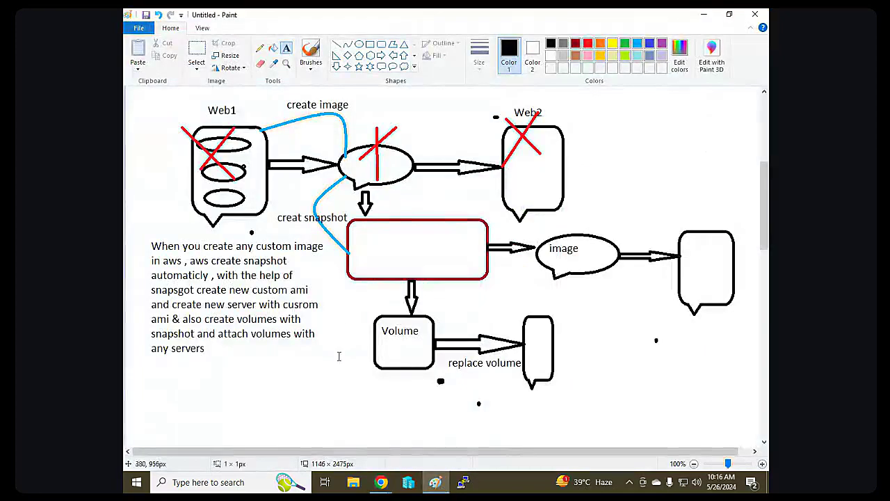
Step: Label the red rectangle 'snap shot'
left_click(339, 356)
left_click(396, 236)
left_click(394, 237)
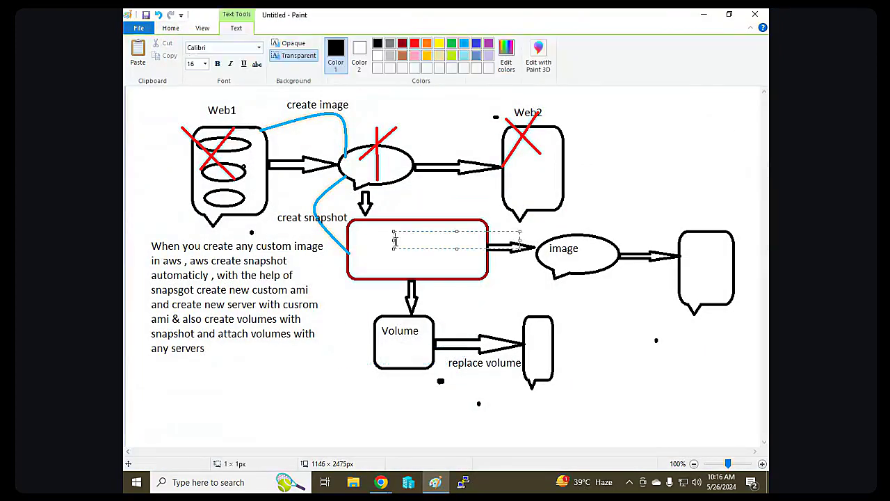
type("snap shot")
left_click(411, 252)
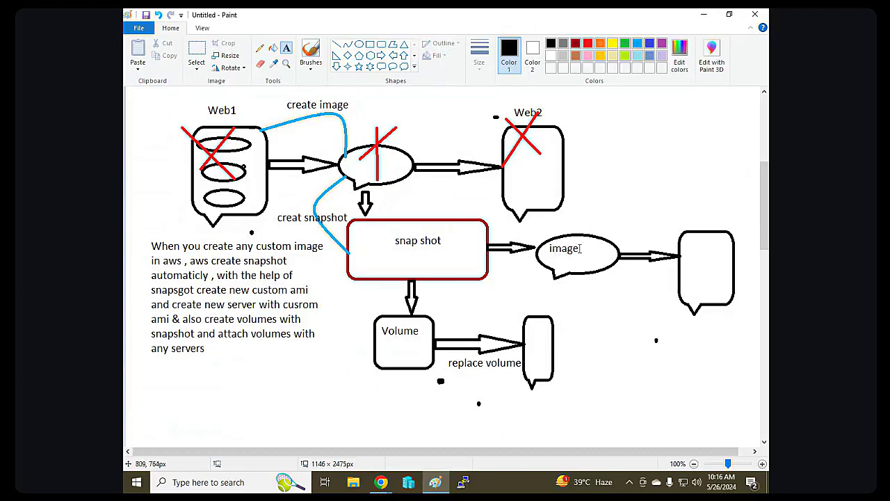
Step: Label the rightmost box 'web 3' and draw a small down-arrow below it
left_click(689, 245)
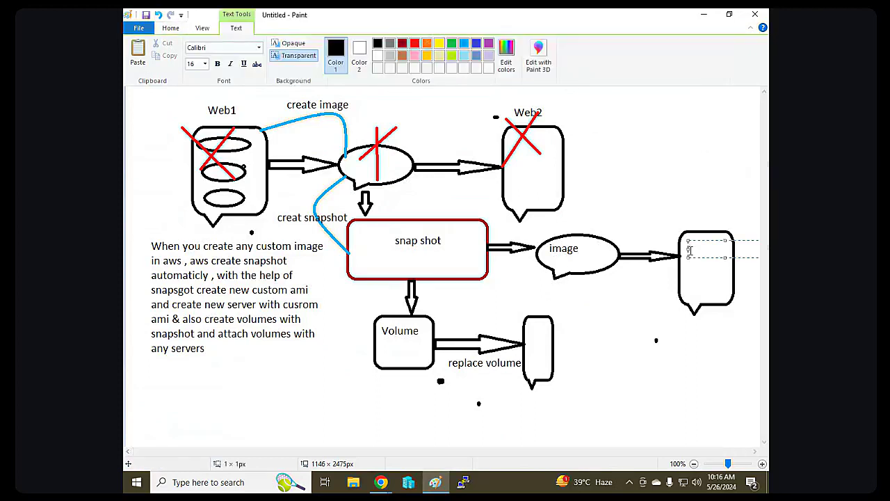
type("web 3")
left_click(736, 321)
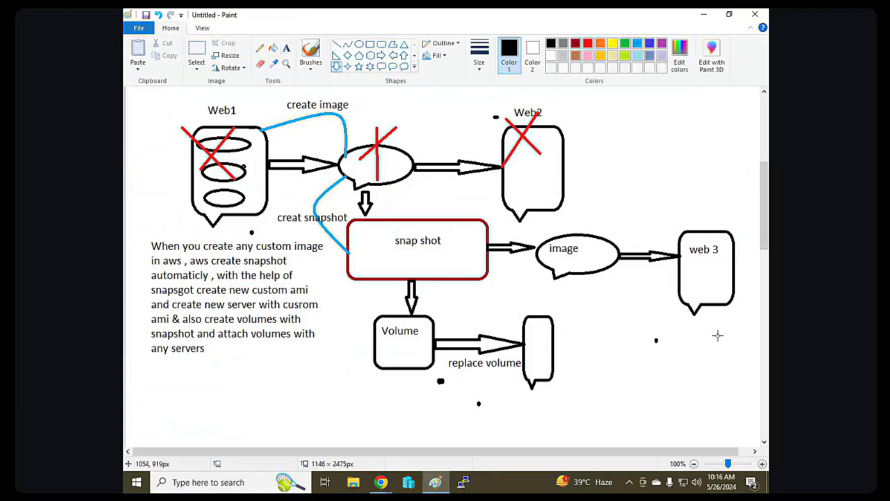
left_click_drag(706, 302, 714, 317)
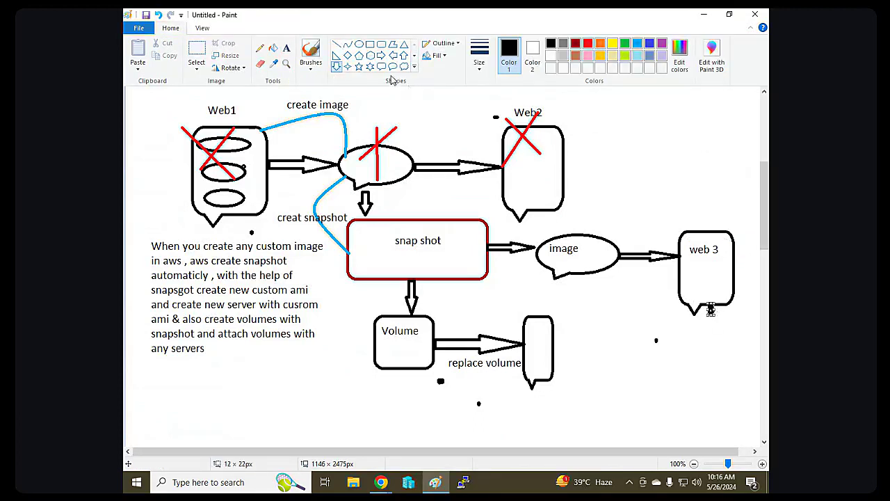
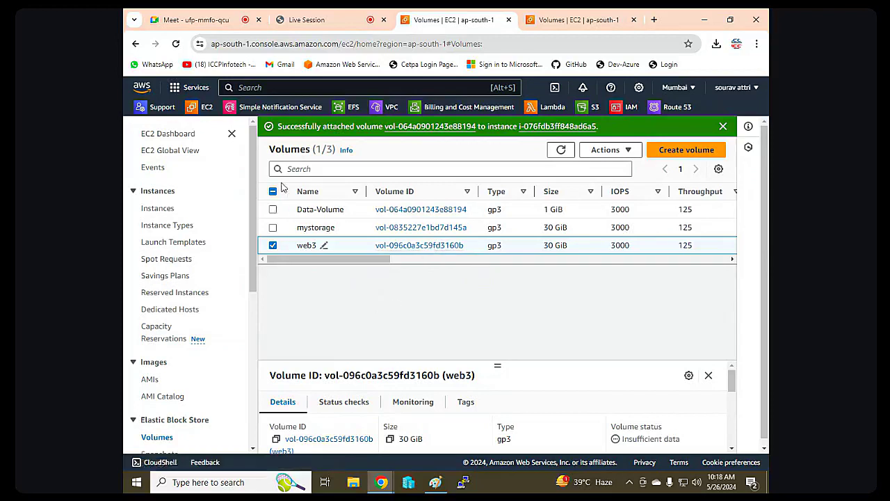
Step: Refresh the EC2 instances list and select the web3 instance
left_click(576, 22)
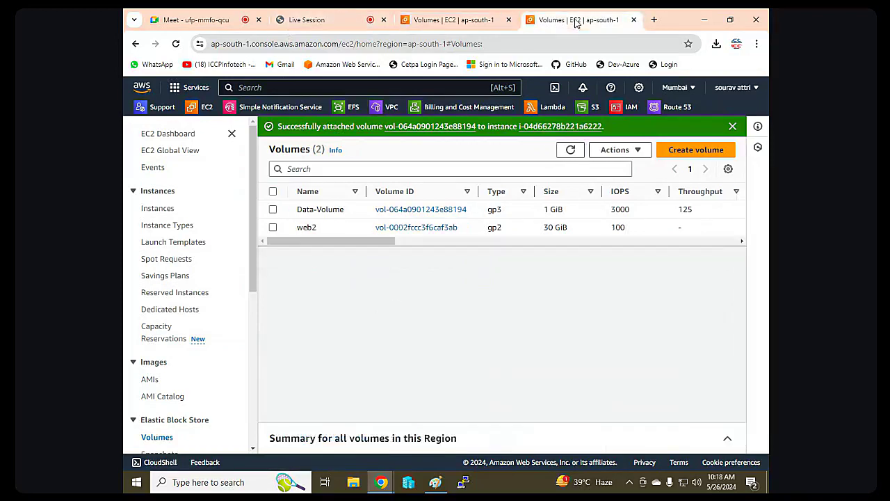
left_click(571, 149)
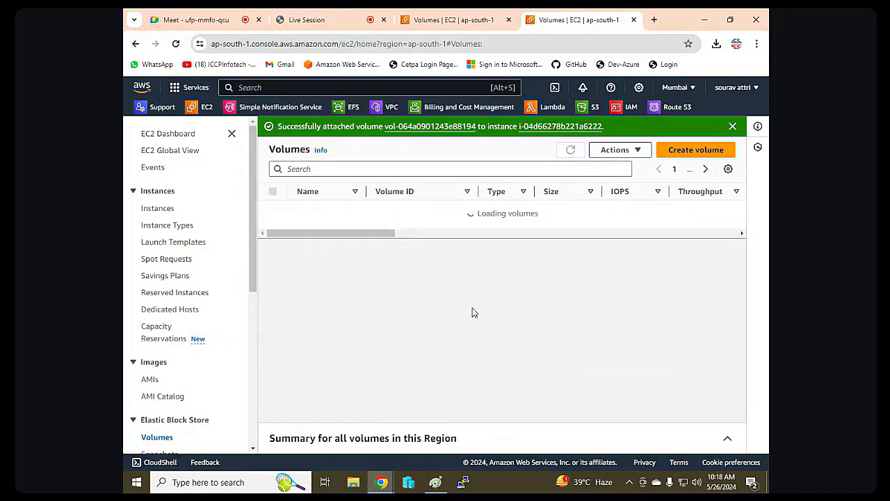
left_click(156, 211)
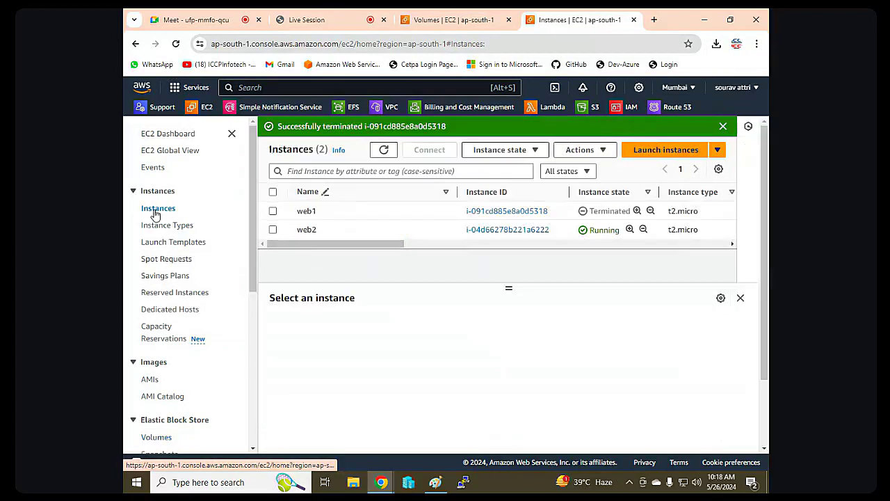
left_click(381, 150)
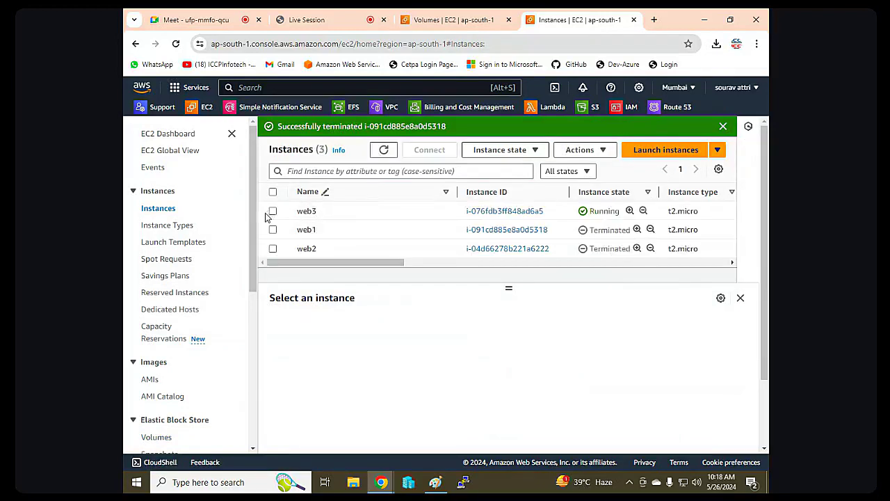
left_click(272, 211)
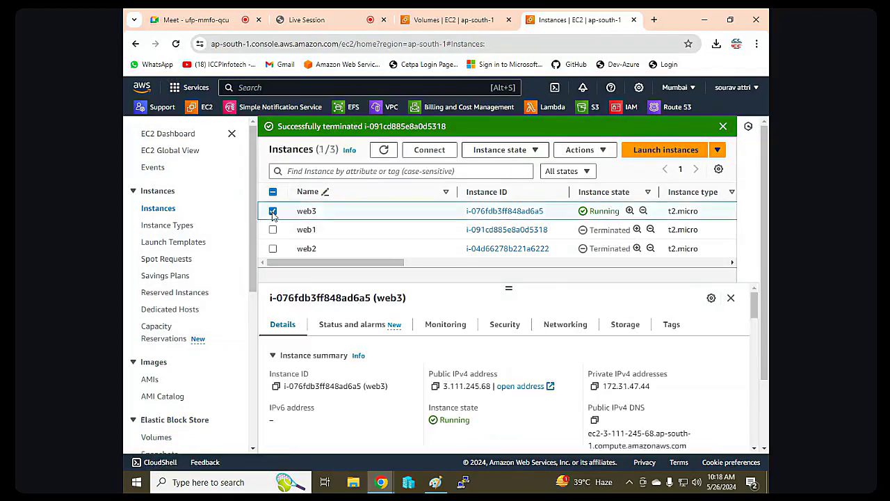
Step: Load web3's public address 3.111.245.68 in a new browser tab
left_click(433, 388)
left_click(654, 21)
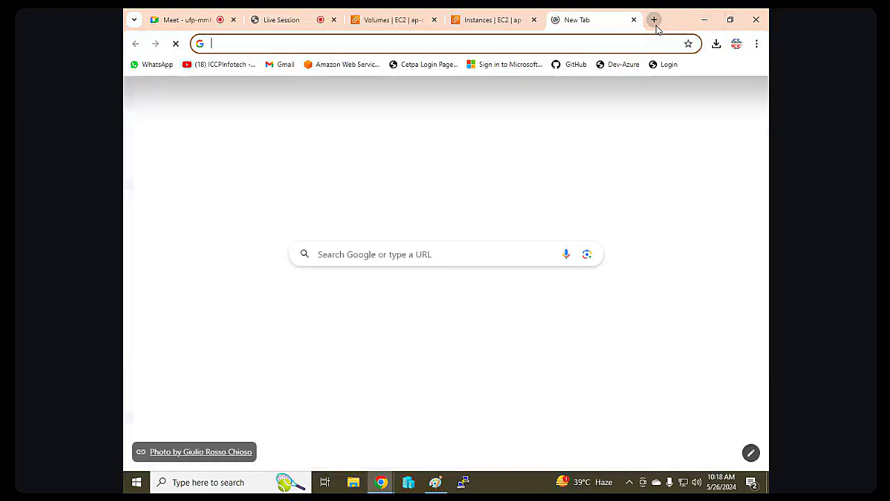
key("ctrl+v")
key("Return")
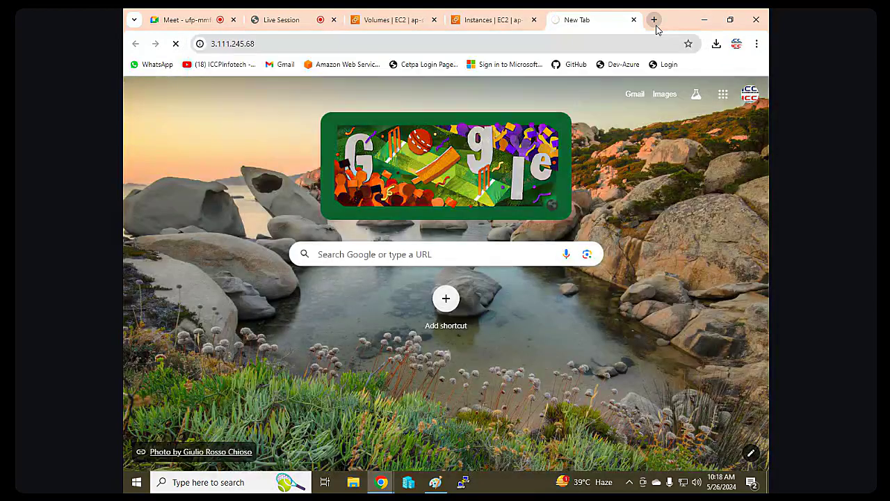
left_click(249, 482)
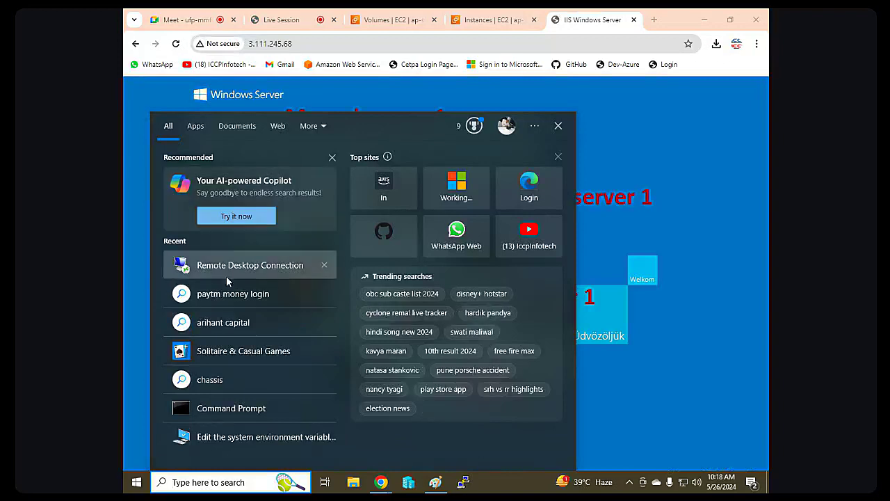
Step: Connect via Remote Desktop to 3.111.245.68 as administrator, accepting the certificate warning
left_click(227, 277)
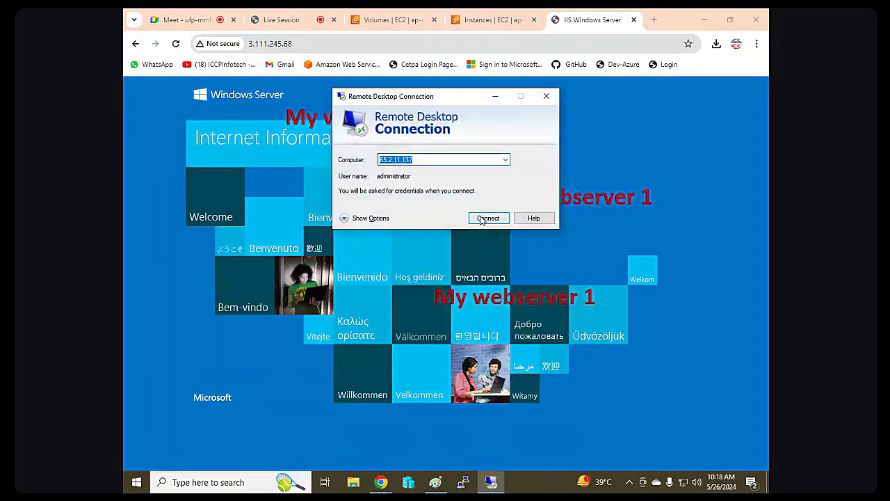
key("ctrl+v")
left_click(488, 218)
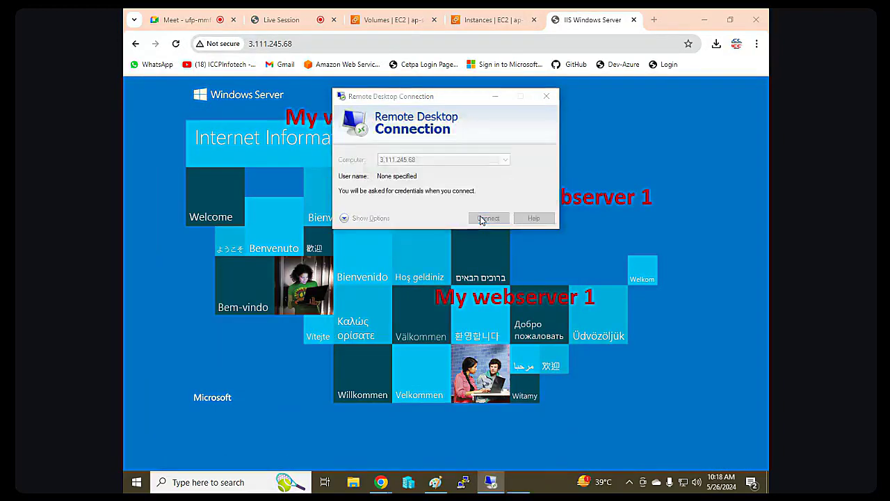
type("in")
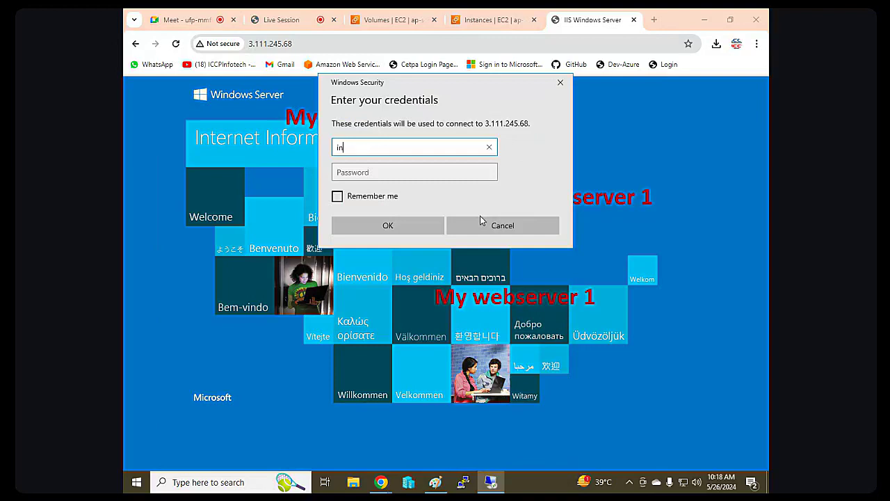
key("BackSpace")
key("BackSpace")
type("administ")
key("Tab")
type("•")
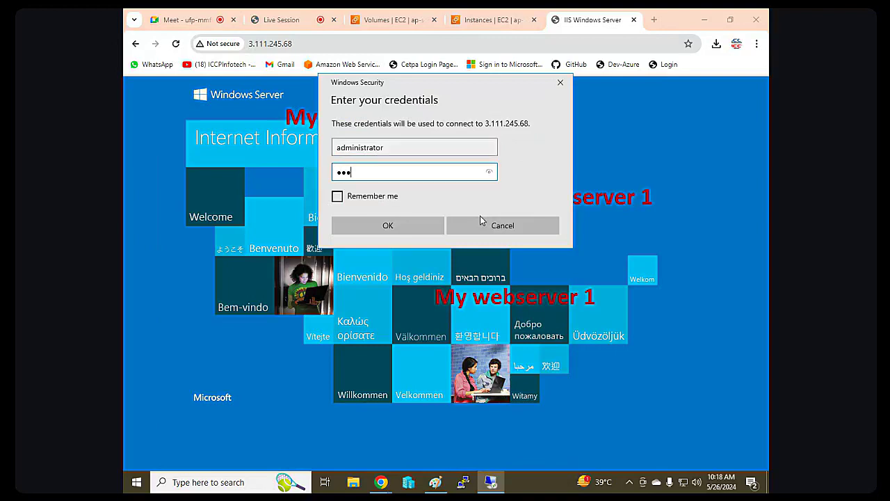
key("Return")
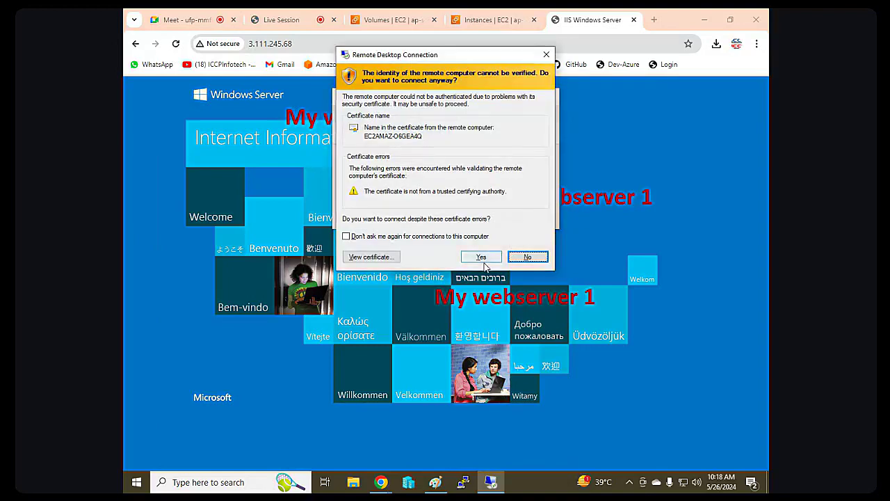
left_click(481, 256)
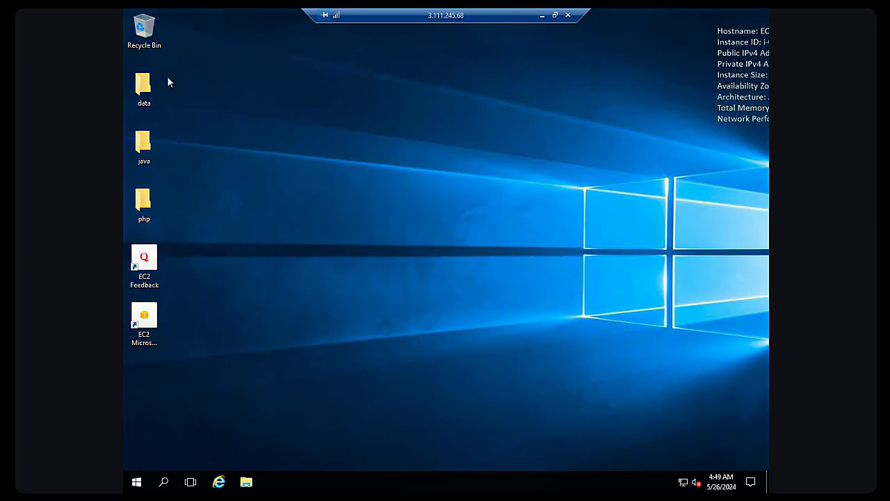
Step: In Disk Management, set the offline 1023 MB Disk 1 online as cloud data (D:)
right_click(139, 484)
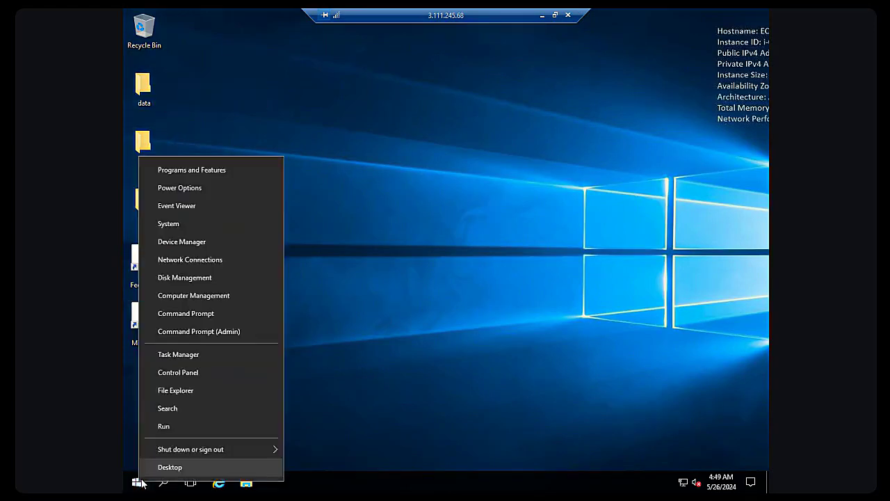
left_click(186, 279)
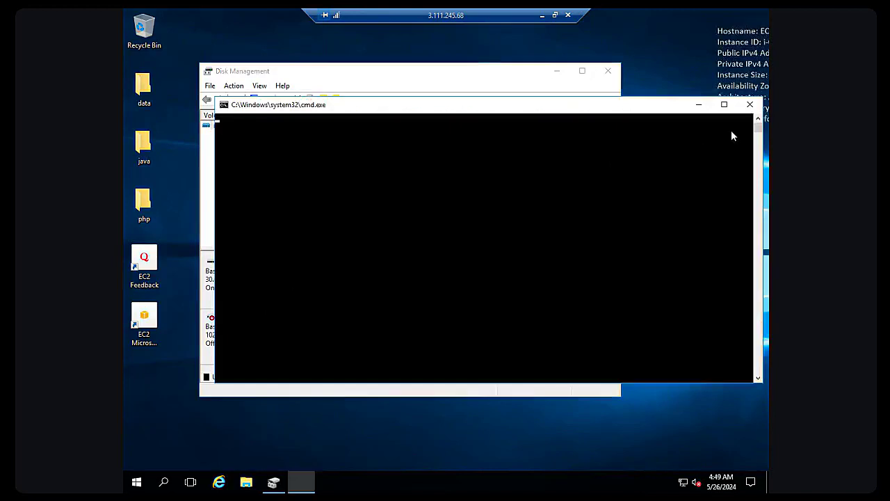
left_click(699, 106)
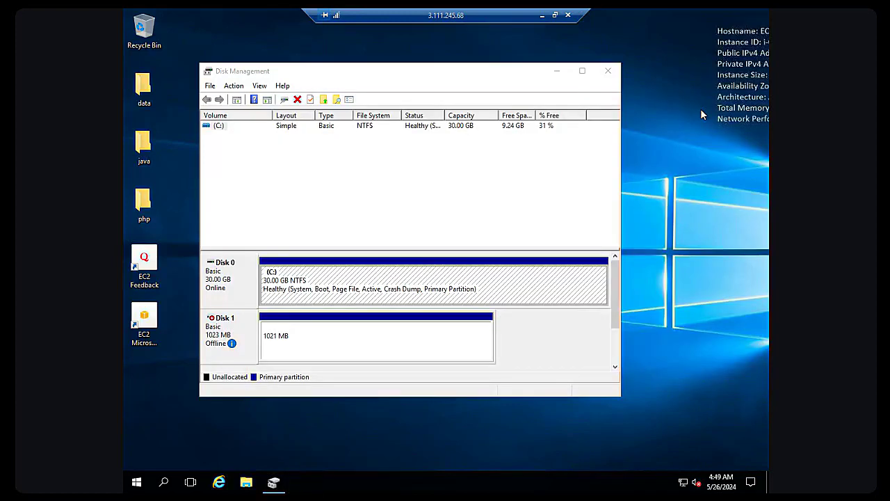
right_click(242, 332)
left_click(309, 340)
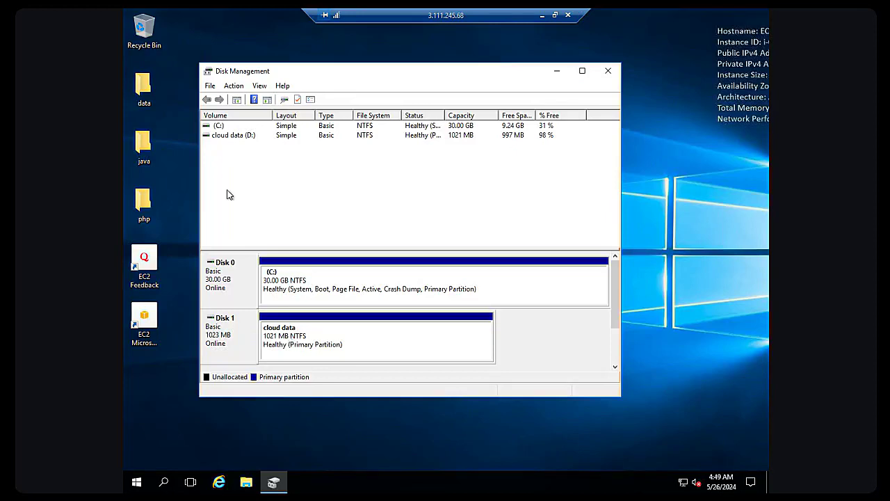
left_click(247, 484)
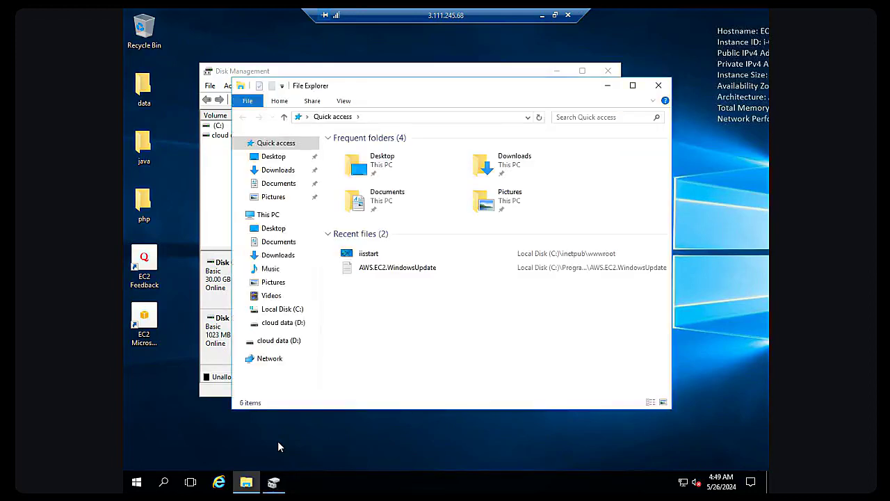
Step: Open the cloud data (D:) drive from This PC, then disconnect the remote session
left_click(273, 216)
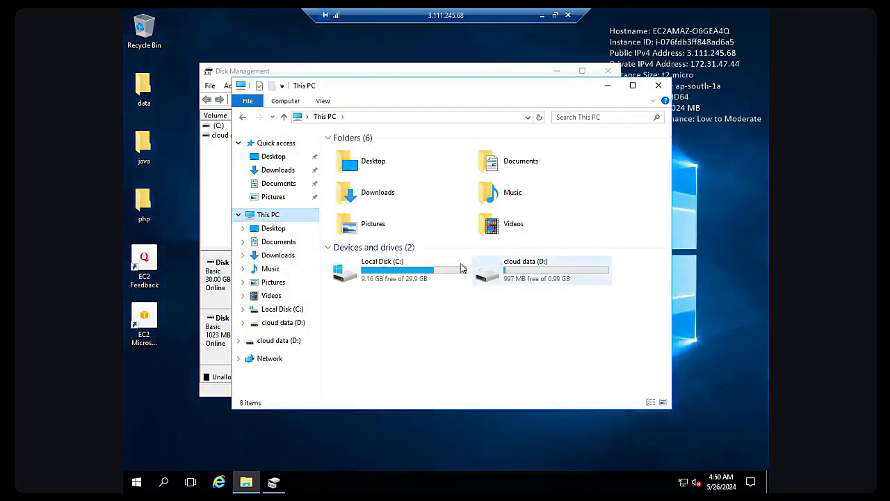
left_click(565, 277)
double_click(565, 277)
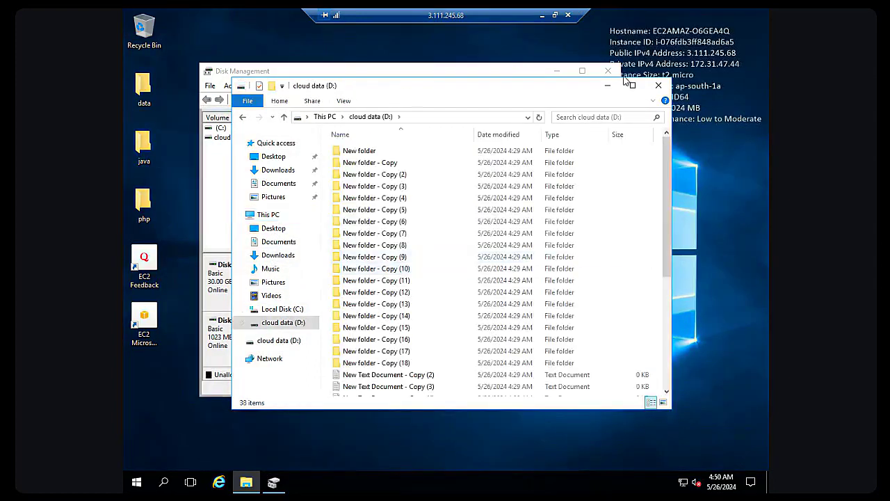
left_click(569, 15)
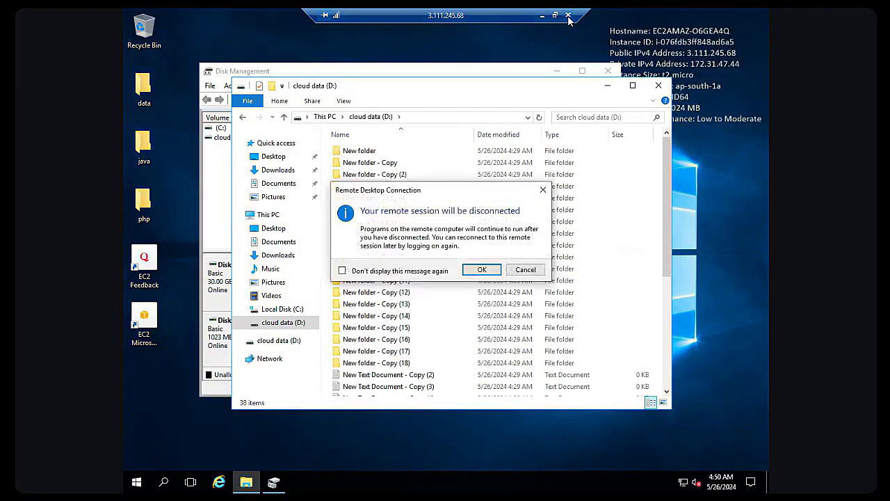
left_click(482, 271)
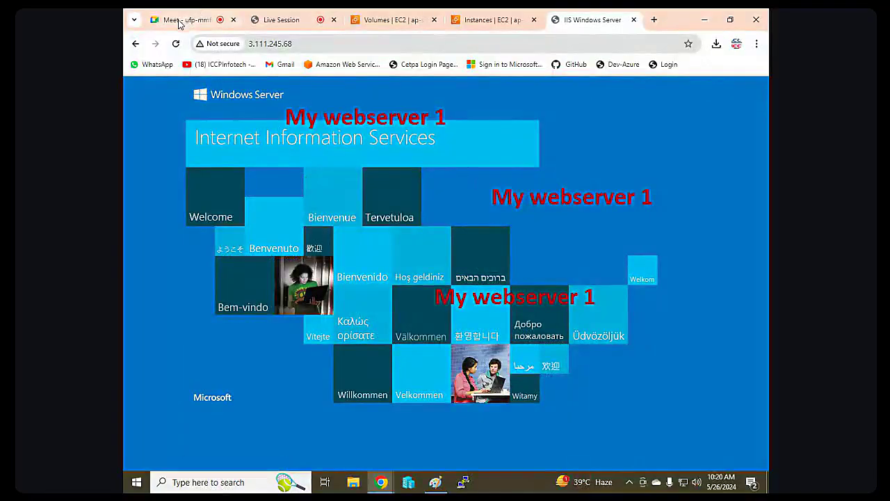
Step: Delete both EBS snapshots, confirming with 'delete' and dismissing the AMI-blocked error
left_click(401, 21)
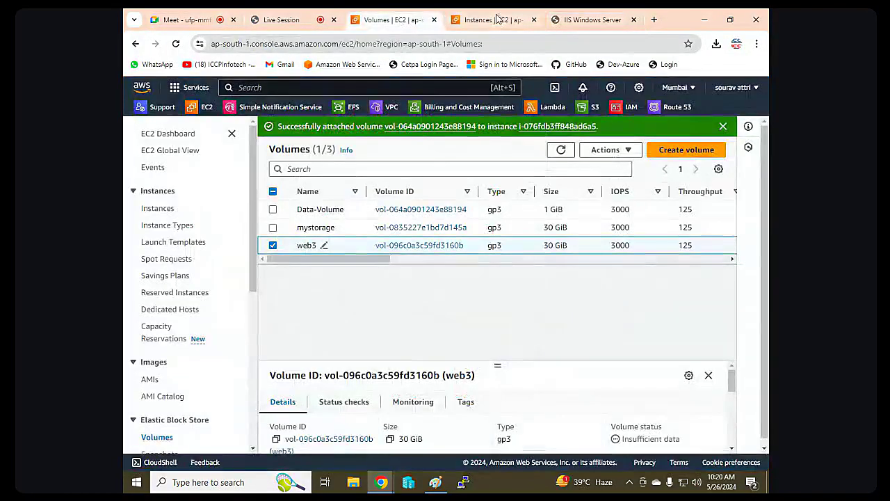
scroll(167, 327, "down", 3)
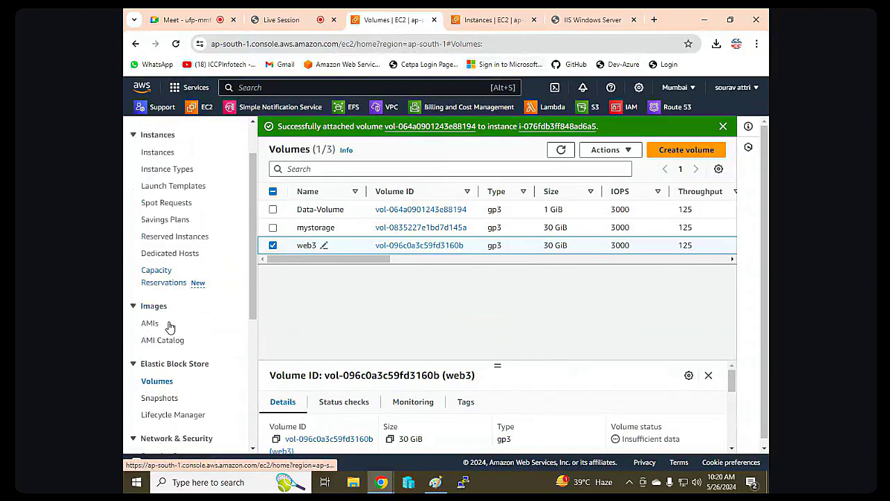
left_click(161, 341)
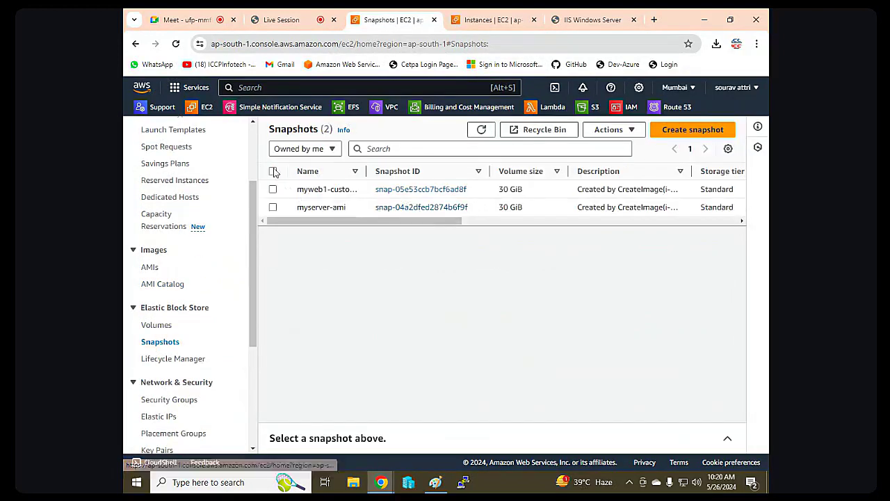
left_click(273, 171)
left_click(610, 132)
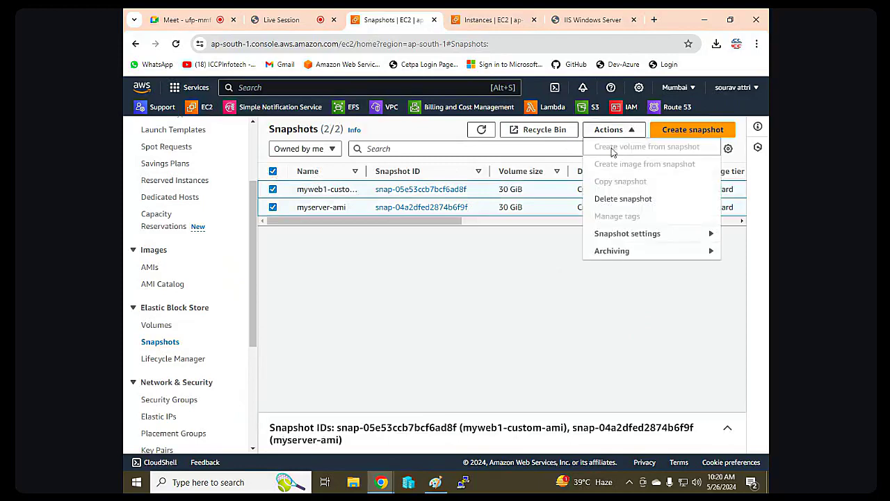
left_click(605, 199)
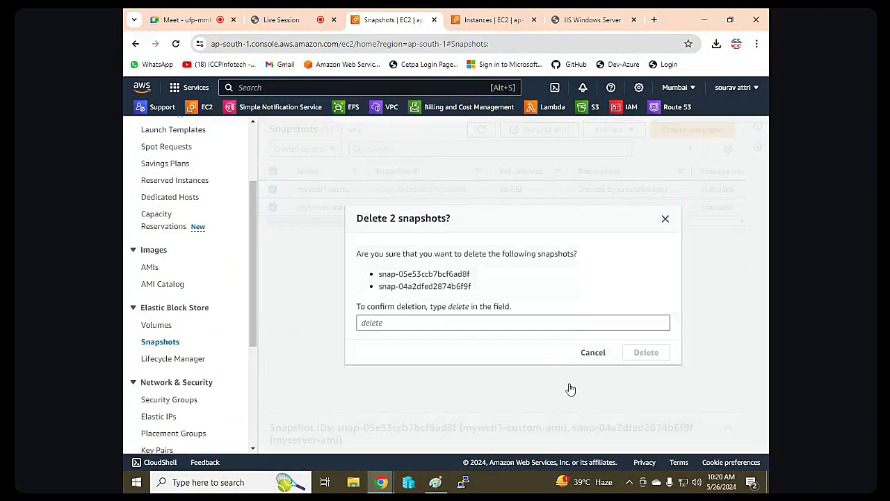
left_click(492, 324)
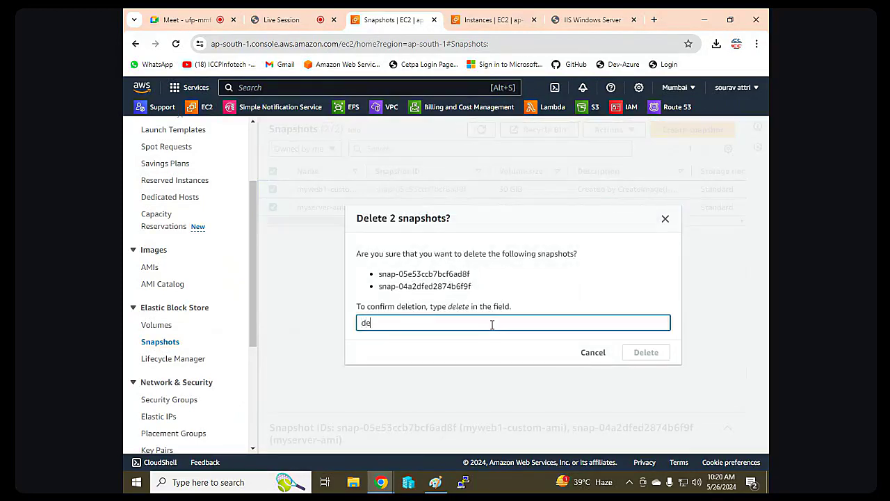
type("delete")
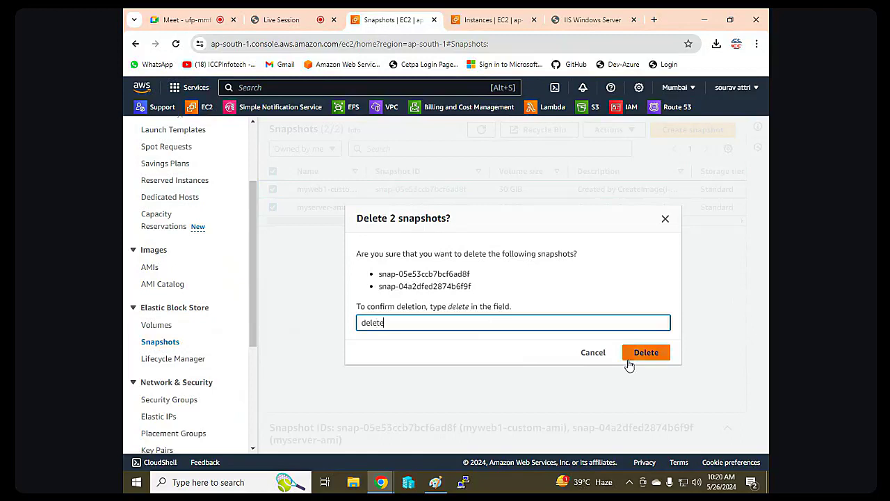
left_click(633, 353)
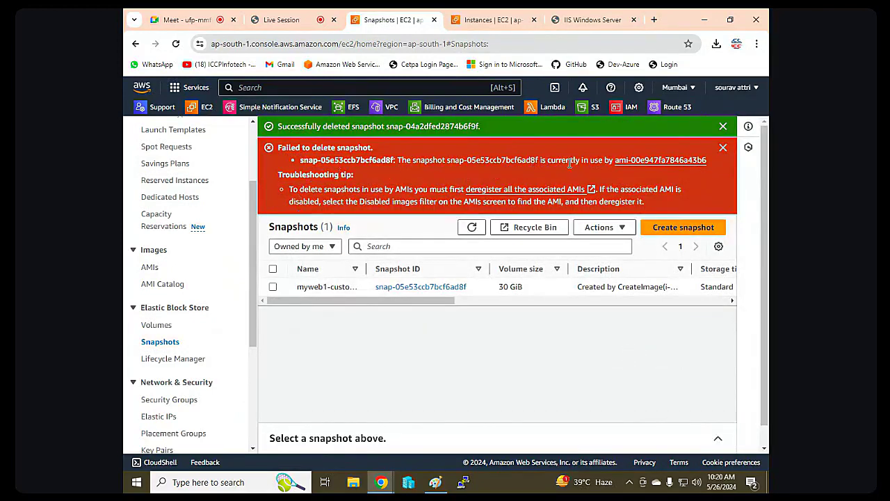
left_click(724, 148)
left_click(151, 272)
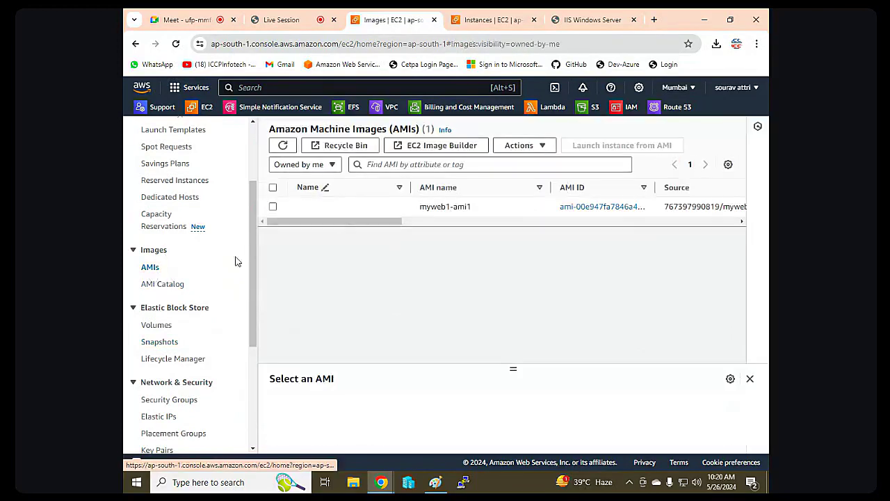
Step: Deregister the myweb1-ami1 AMI
left_click(273, 207)
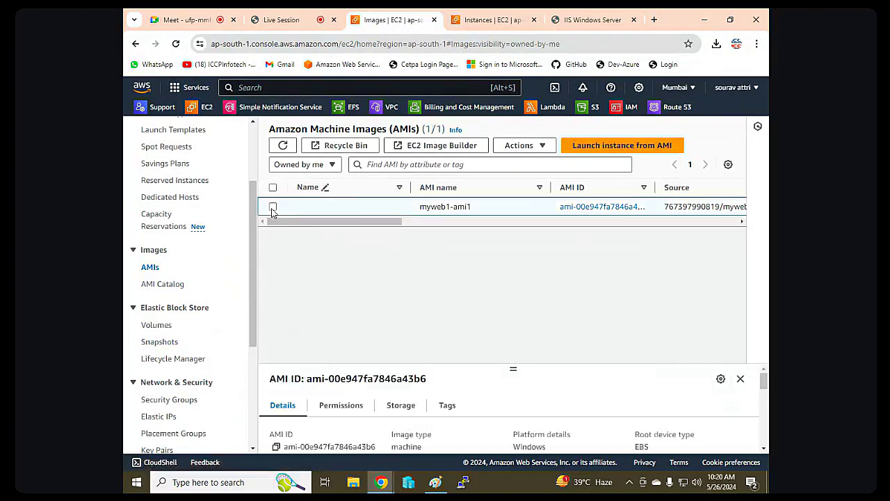
left_click(536, 146)
left_click(531, 231)
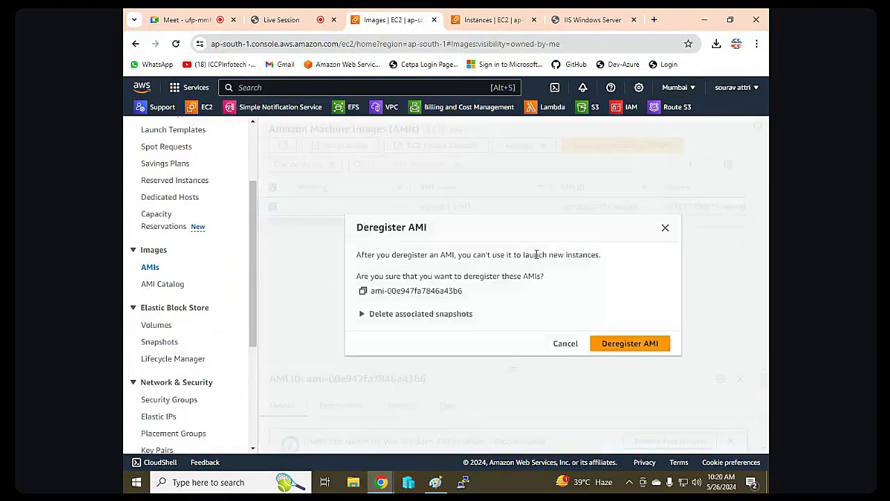
left_click(626, 353)
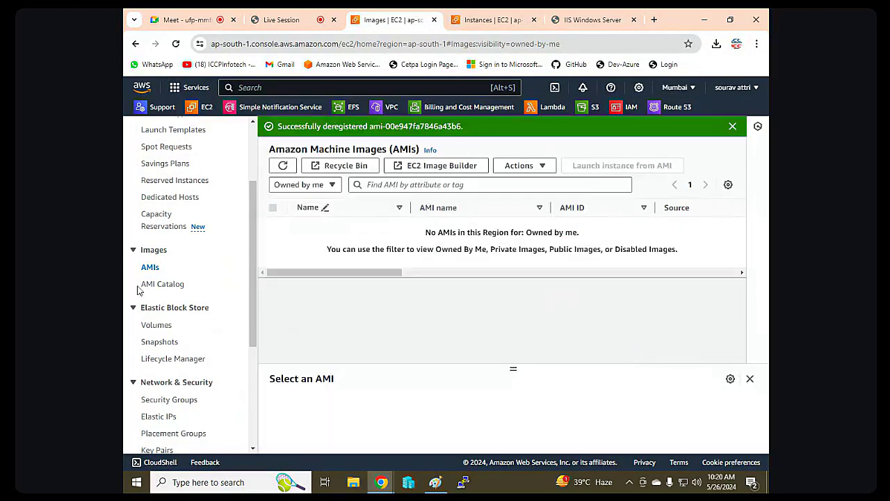
Step: Delete the remaining myweb1 snapshot, confirming with 'delete'
scroll(174, 304, "down", 1)
left_click(166, 290)
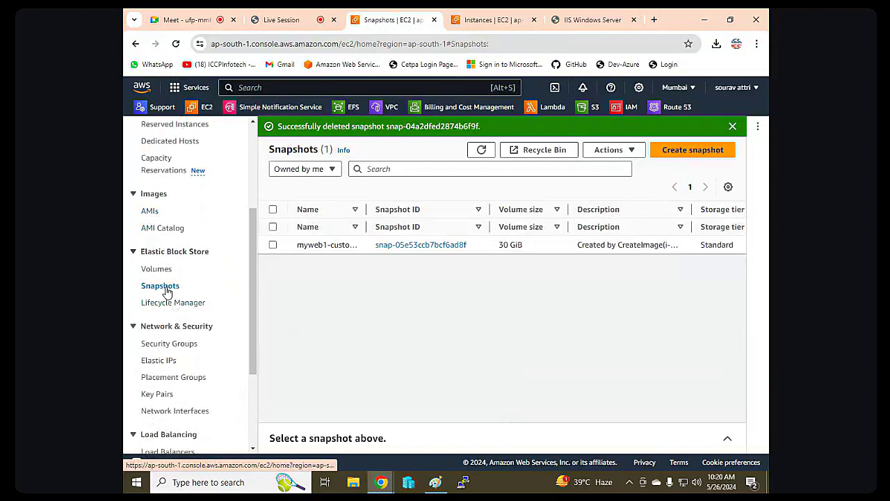
left_click(274, 210)
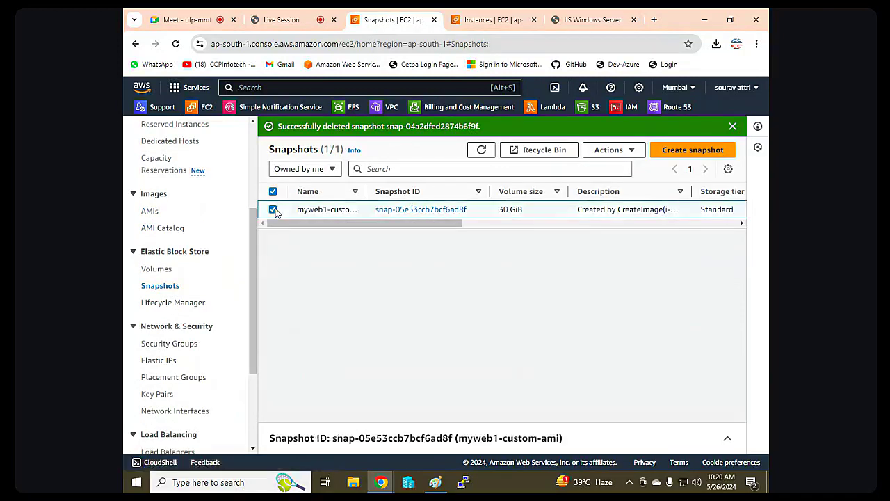
left_click(618, 149)
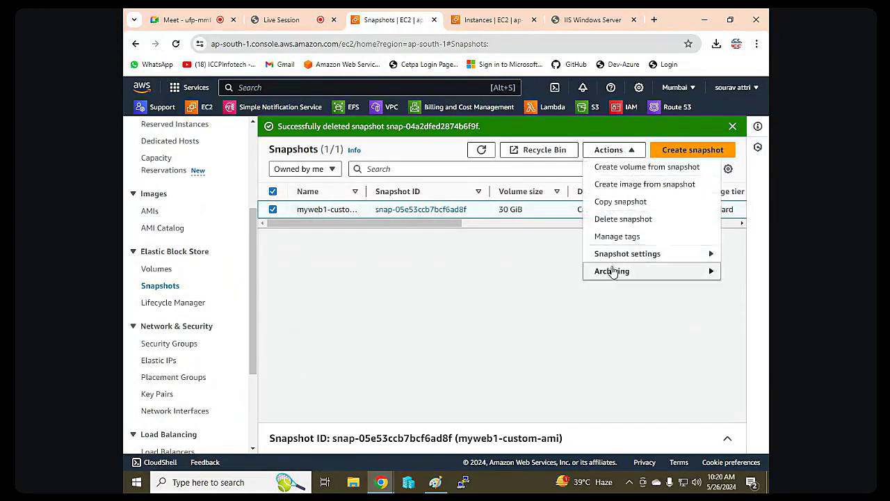
left_click(604, 220)
left_click(496, 306)
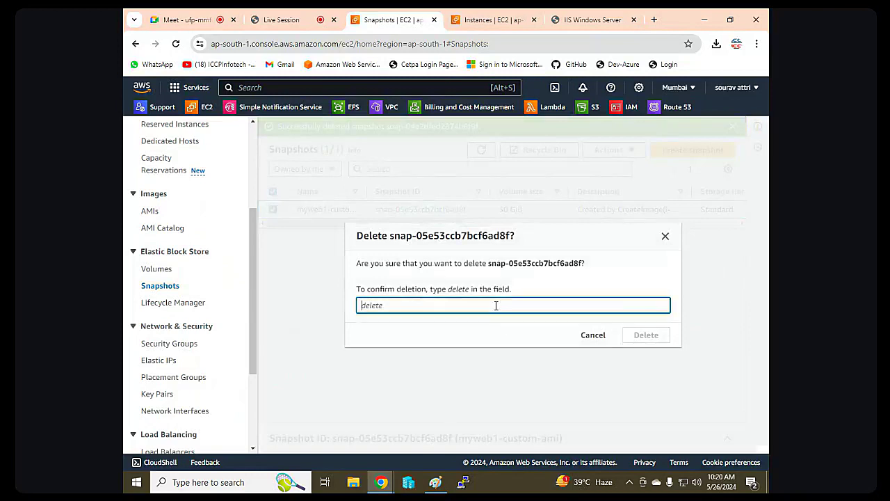
type("delete")
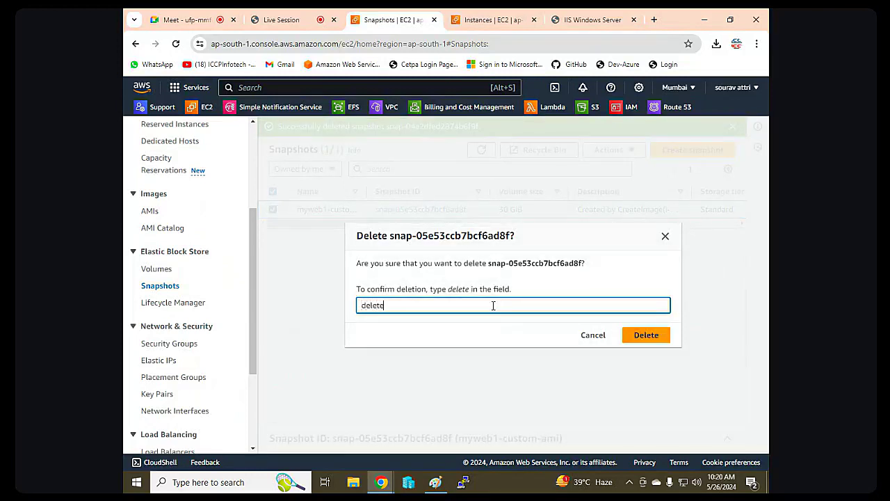
left_click(646, 335)
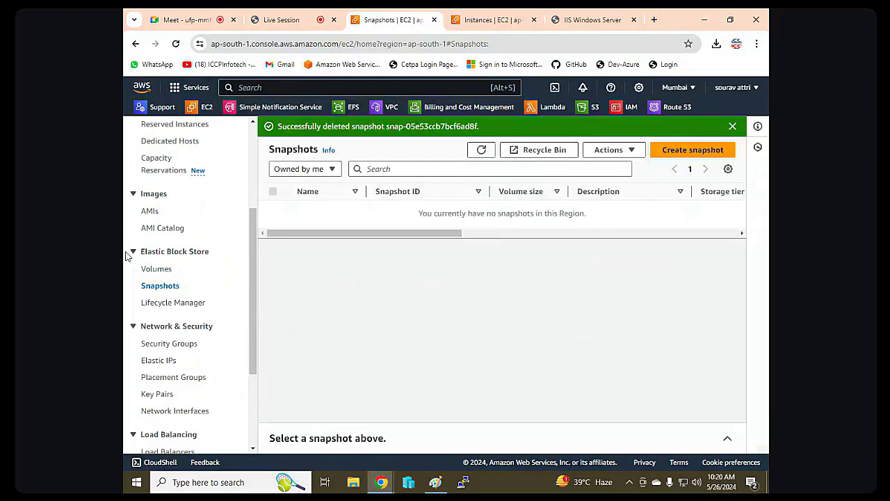
Step: Terminate the web3 instance
scroll(172, 268, "up", 1)
scroll(148, 229, "up", 3)
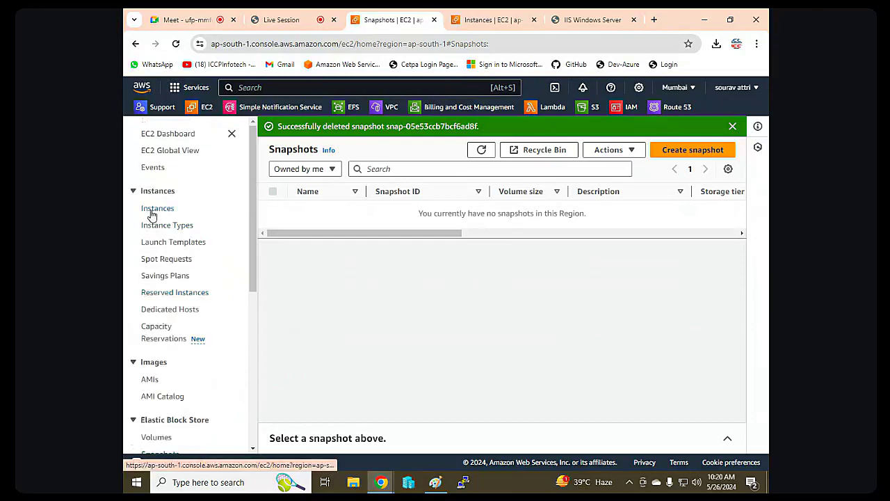
left_click(152, 214)
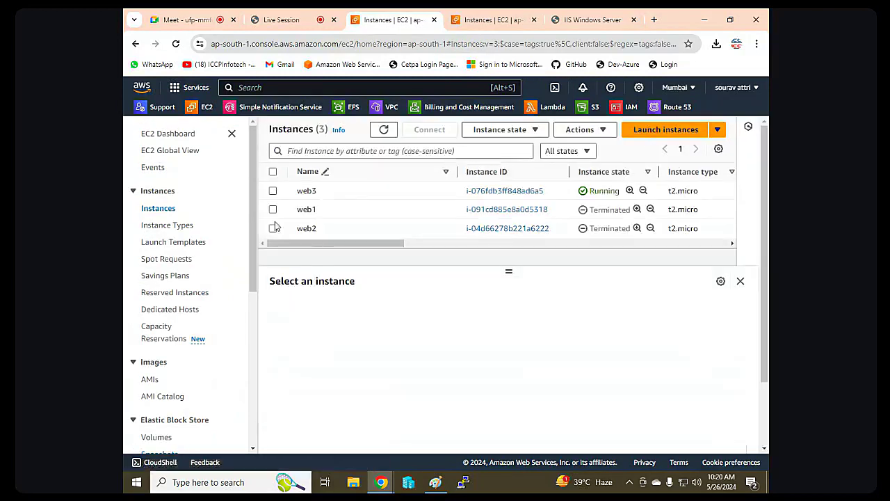
left_click(273, 191)
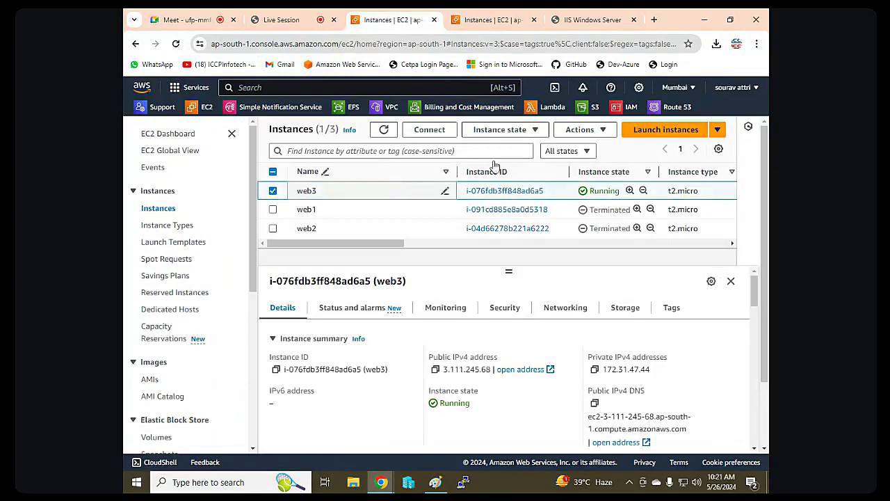
left_click(521, 131)
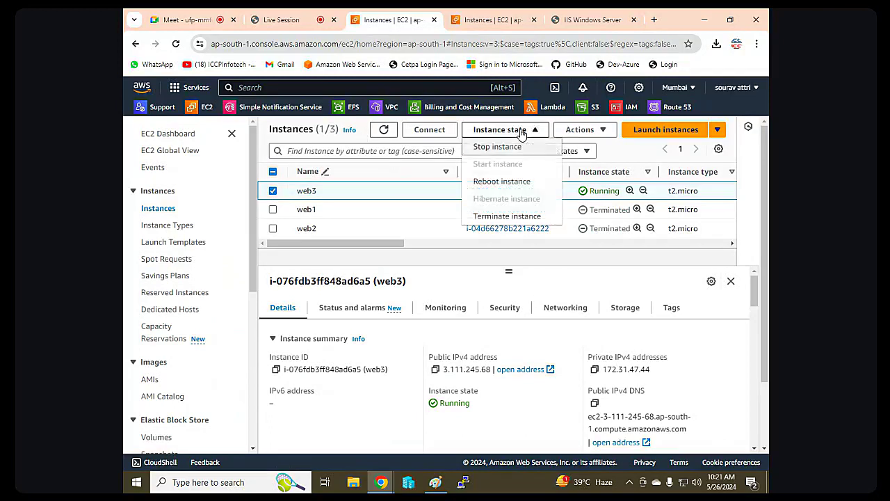
left_click(507, 216)
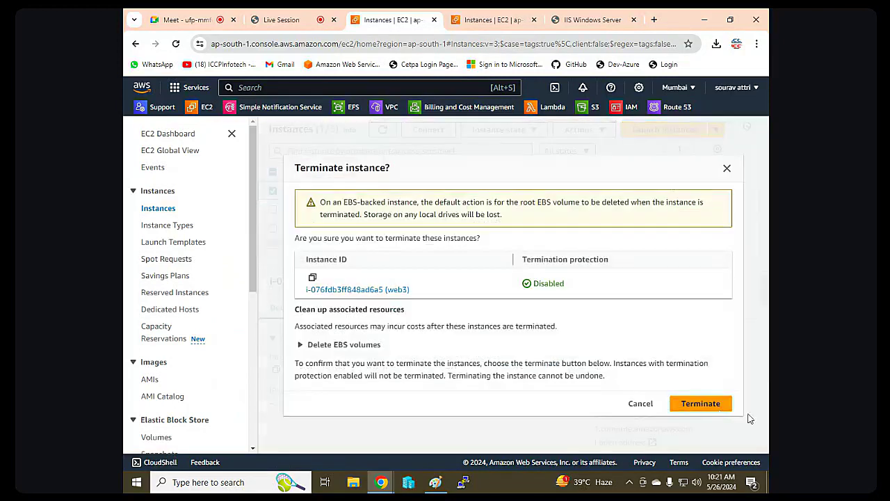
left_click(703, 406)
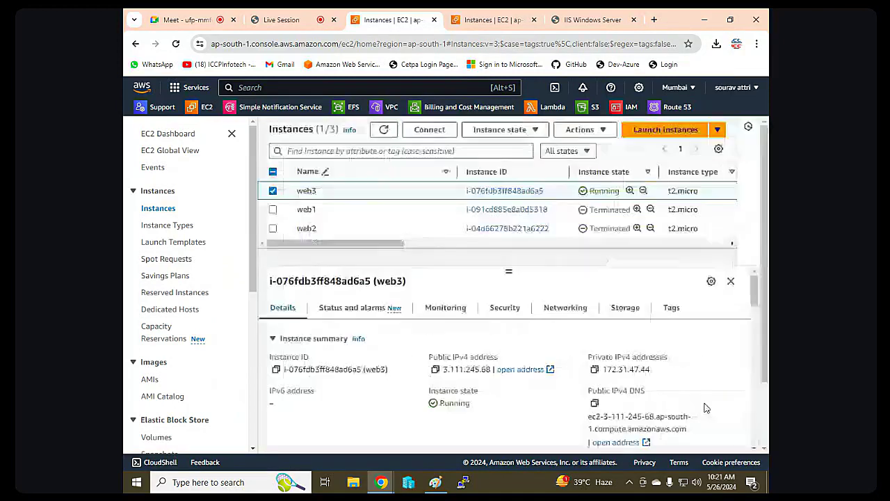
left_click(707, 23)
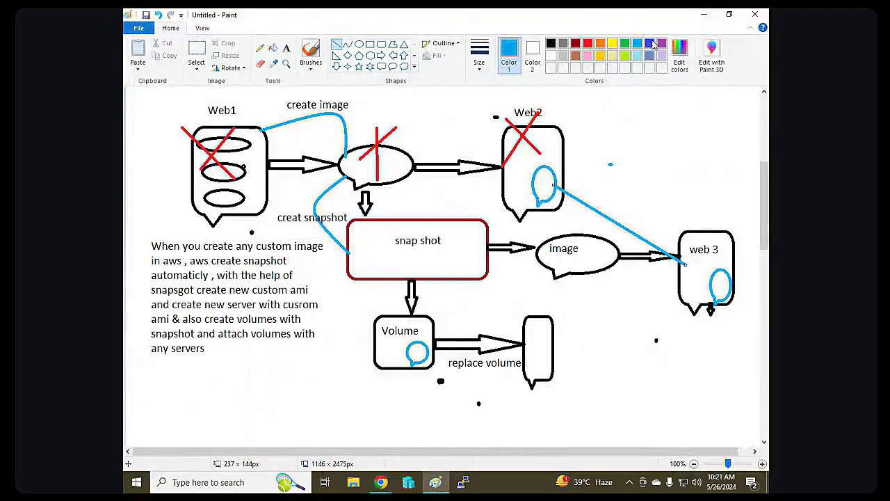
Step: Cross out Web1, create-image, Web2, snap shot, image and web 3 with orange strokes
left_click(651, 43)
left_click(601, 55)
left_click(600, 44)
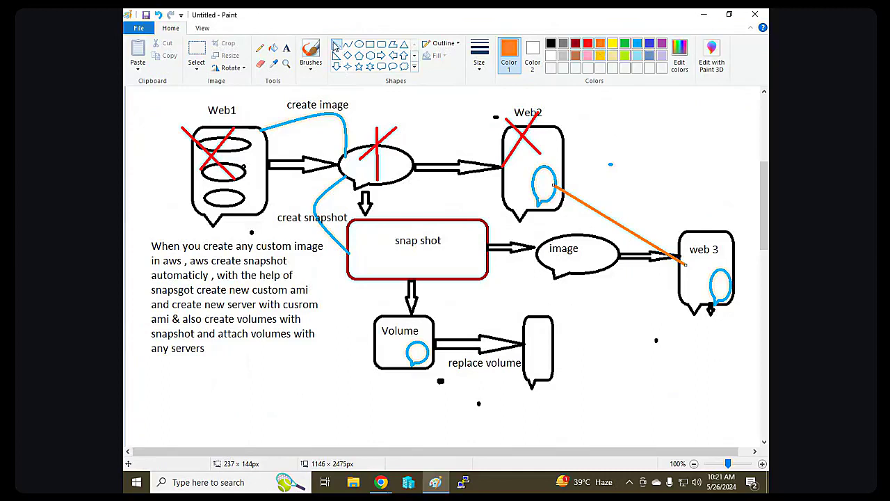
left_click_drag(188, 183, 256, 232)
left_click_drag(256, 163, 198, 223)
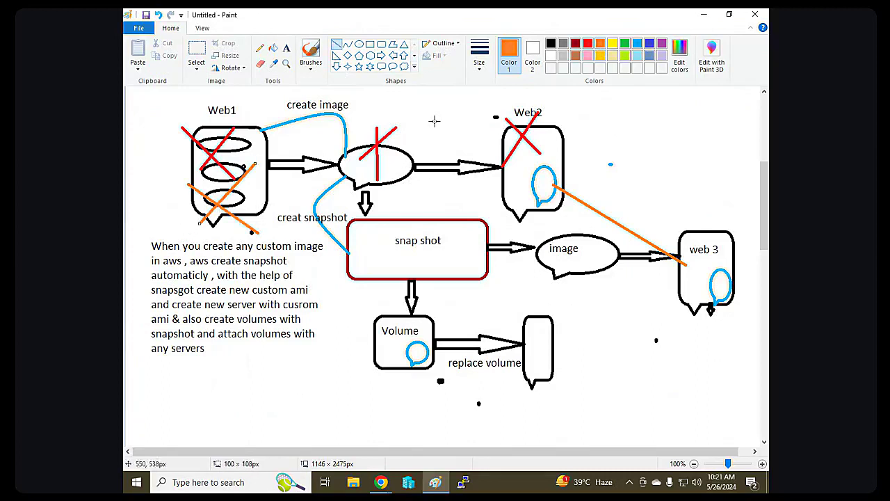
left_click_drag(424, 123, 334, 206)
left_click_drag(351, 132, 404, 188)
left_click_drag(496, 131, 557, 188)
left_click_drag(420, 218, 373, 278)
left_click_drag(377, 207, 445, 284)
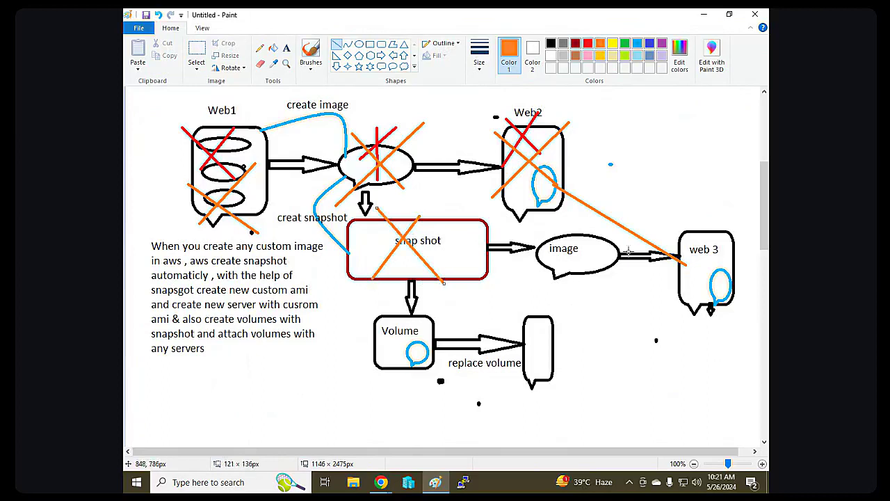
left_click_drag(600, 223, 548, 291)
left_click_drag(541, 231, 603, 308)
left_click_drag(718, 220, 651, 307)
left_click_drag(669, 214, 700, 307)
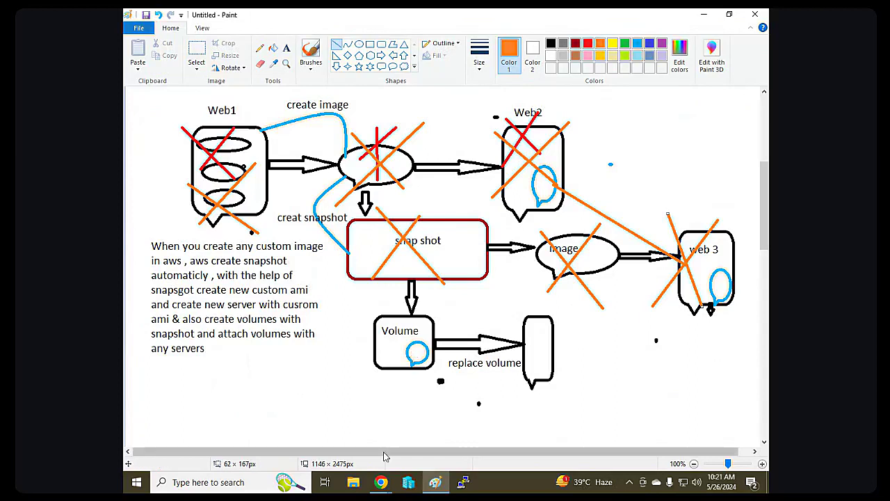
Step: Draw an orange rounded callout below the diagram with an arrow pointing into it
left_click(381, 66)
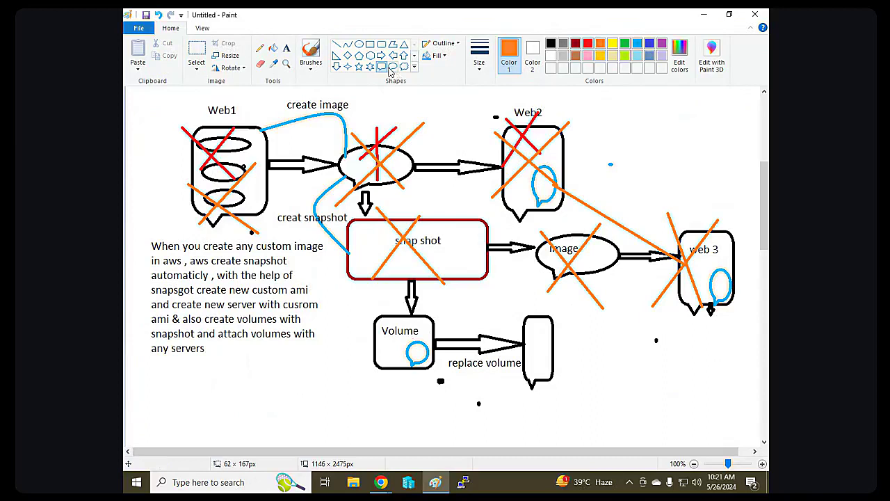
scroll(570, 278, "down", 4)
left_click_drag(271, 171, 380, 376)
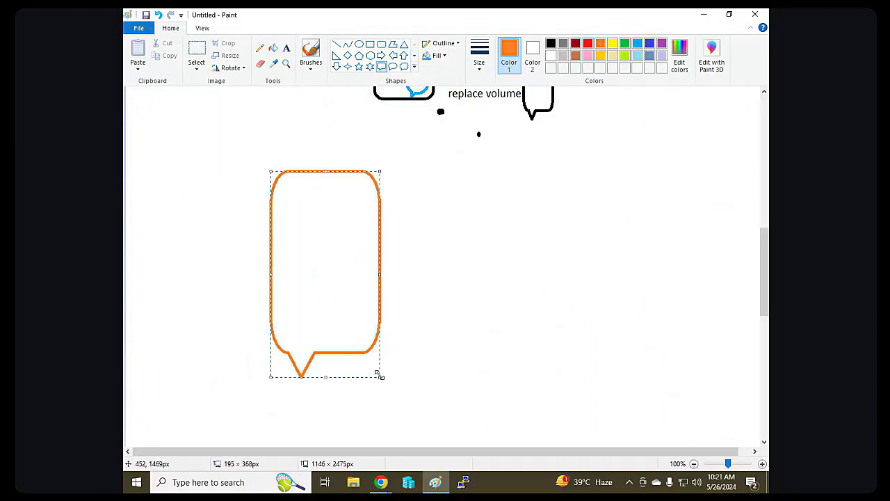
left_click(562, 249)
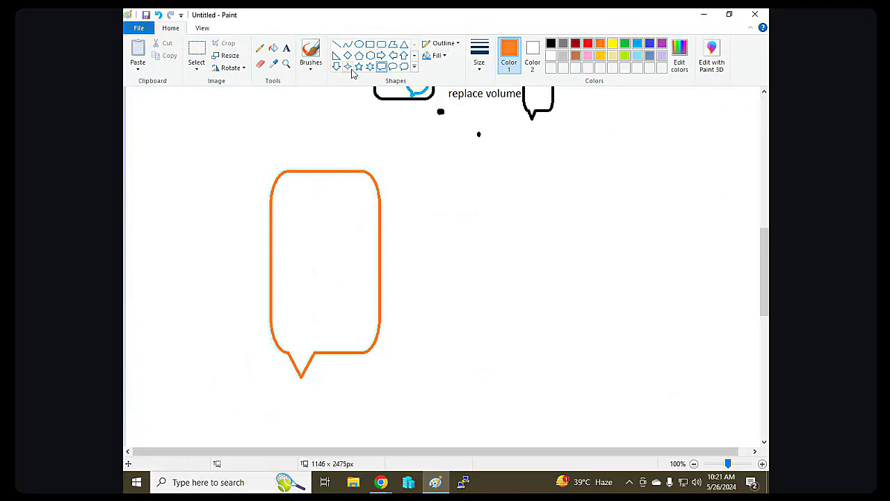
left_click(393, 55)
left_click_drag(484, 185, 354, 210)
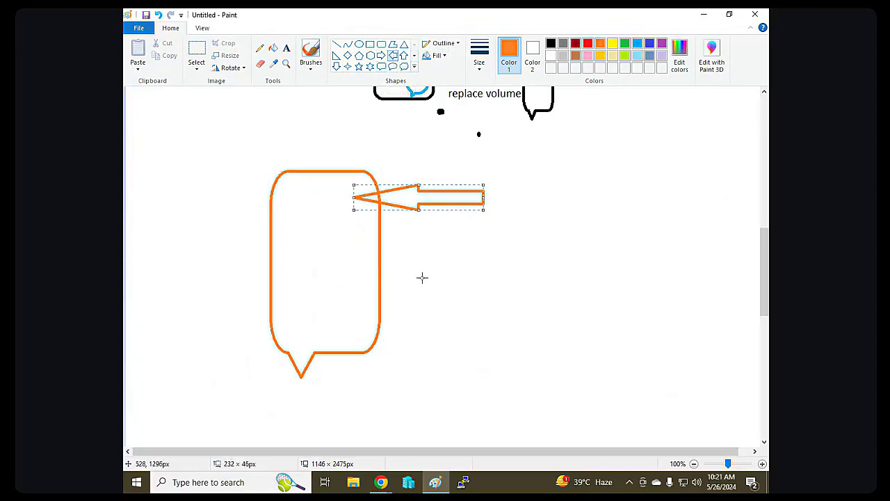
left_click(422, 278)
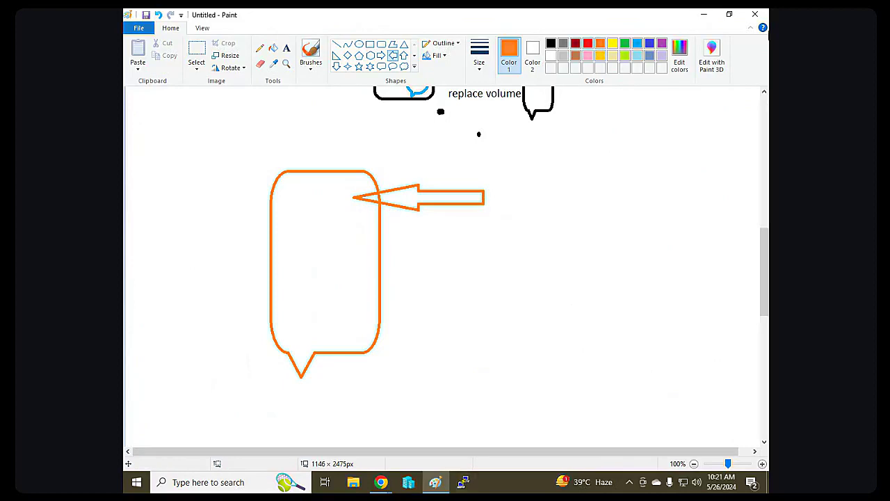
left_click(705, 16)
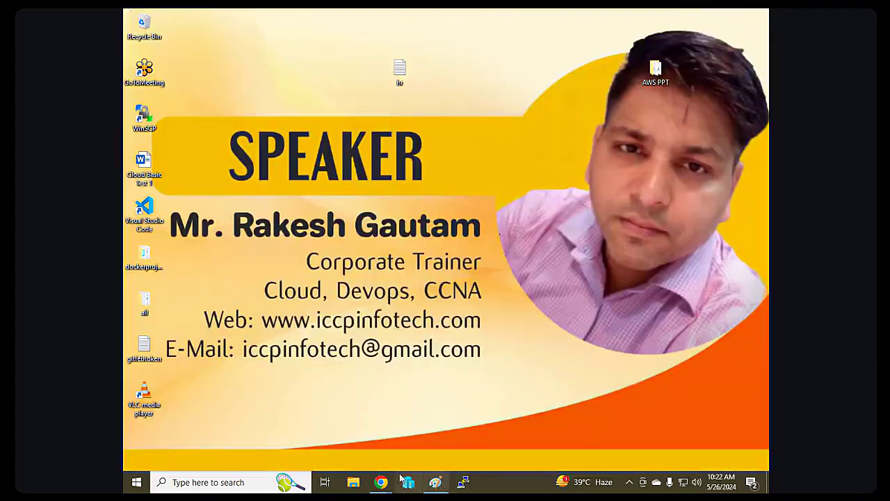
Step: Refresh instances to confirm web3 is terminated, then check the AMIs and snapshots lists
mouse_move(381, 482)
left_click(293, 429)
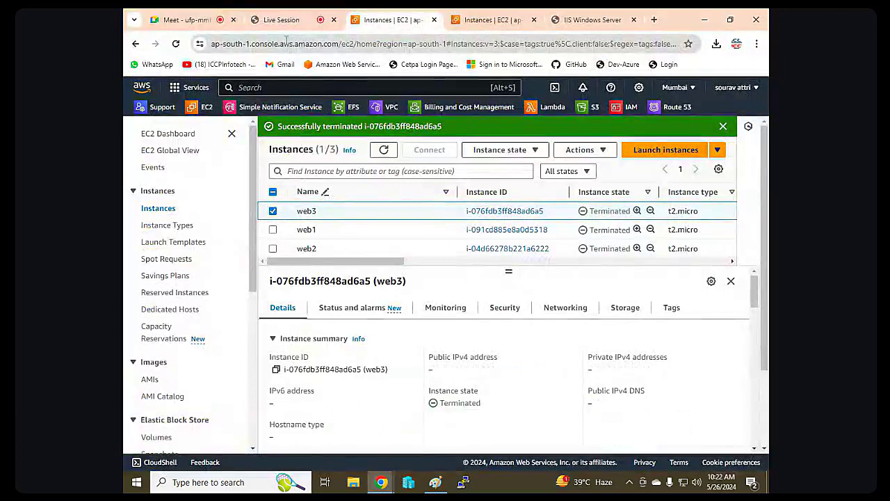
left_click(490, 20)
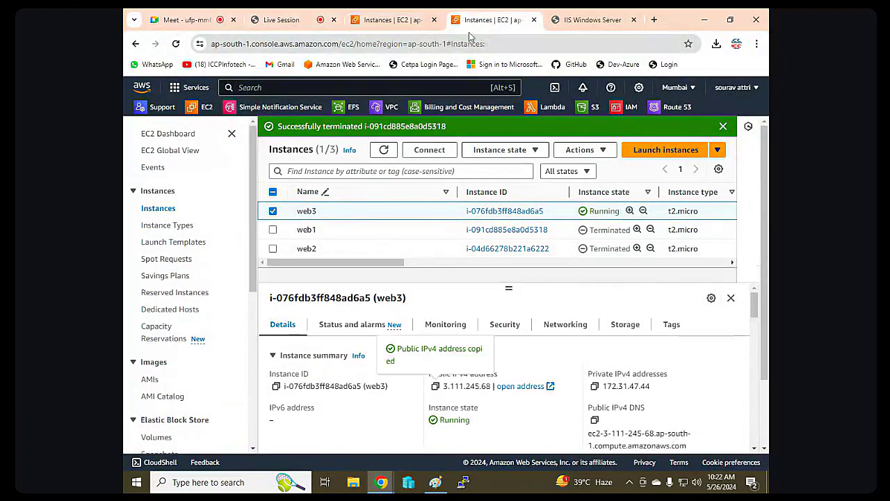
left_click(383, 149)
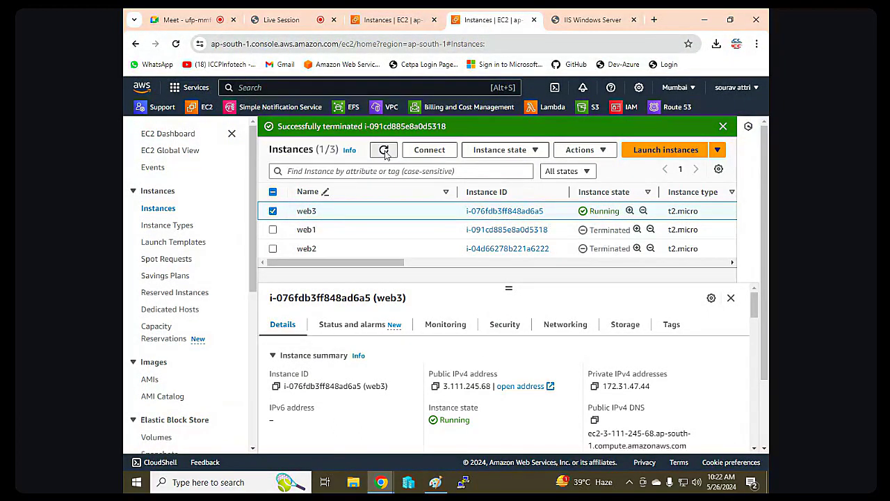
left_click(295, 210)
scroll(149, 307, "down", 1)
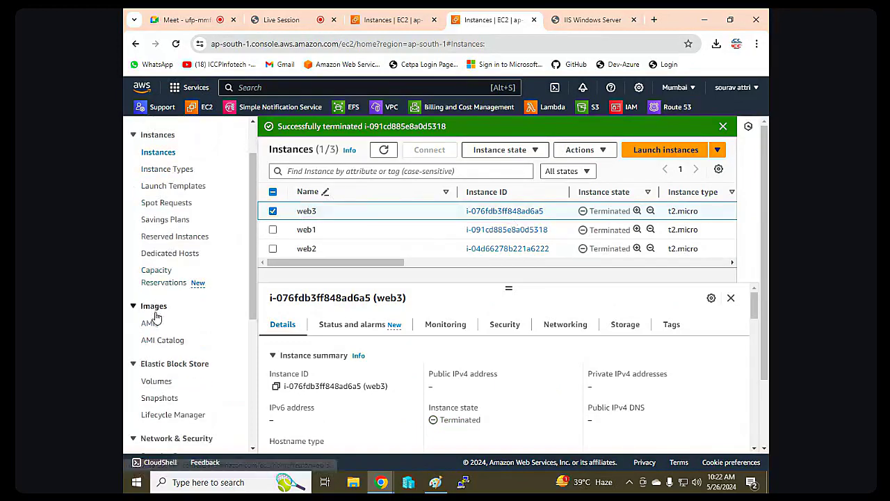
left_click(151, 323)
scroll(174, 334, "down", 3)
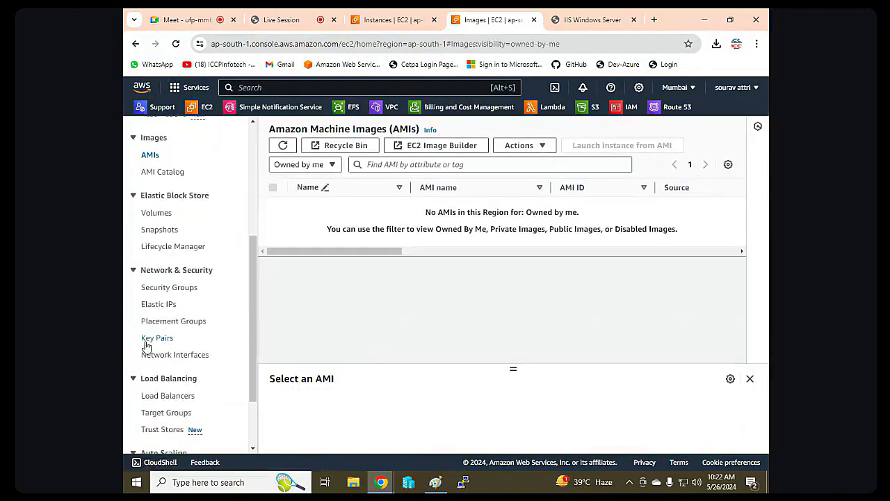
left_click(165, 230)
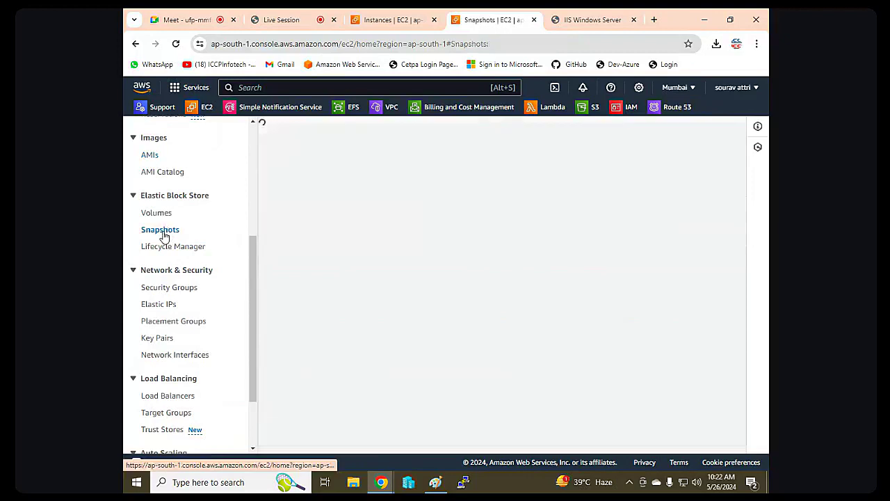
Step: In the EBS volumes list, select the mystorage volume and open its actions
left_click(156, 213)
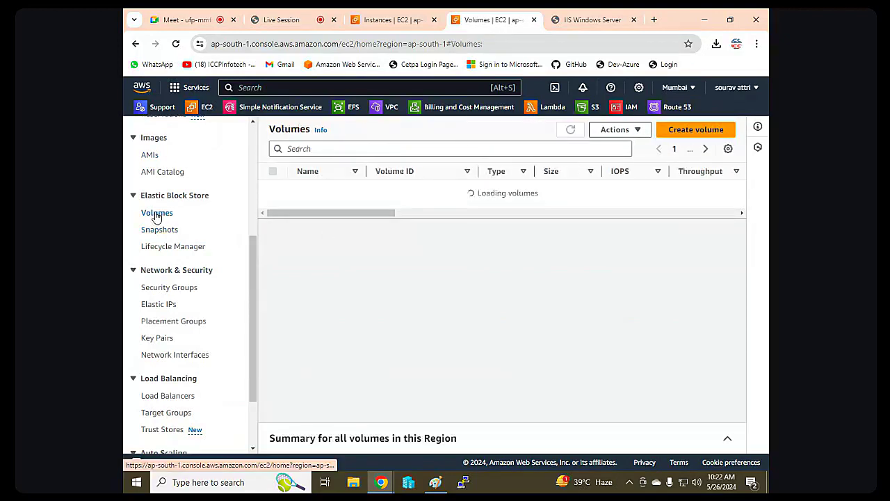
left_click_drag(381, 222, 555, 221)
left_click_drag(484, 220, 310, 221)
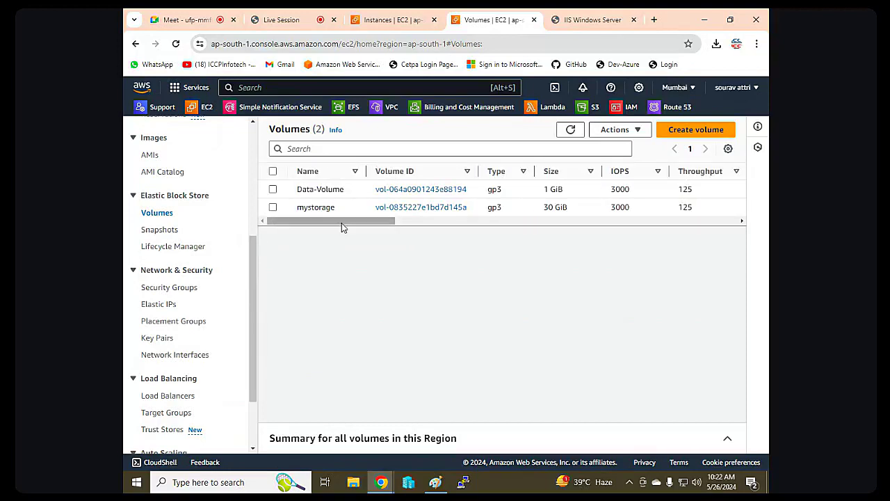
left_click_drag(342, 223, 491, 224)
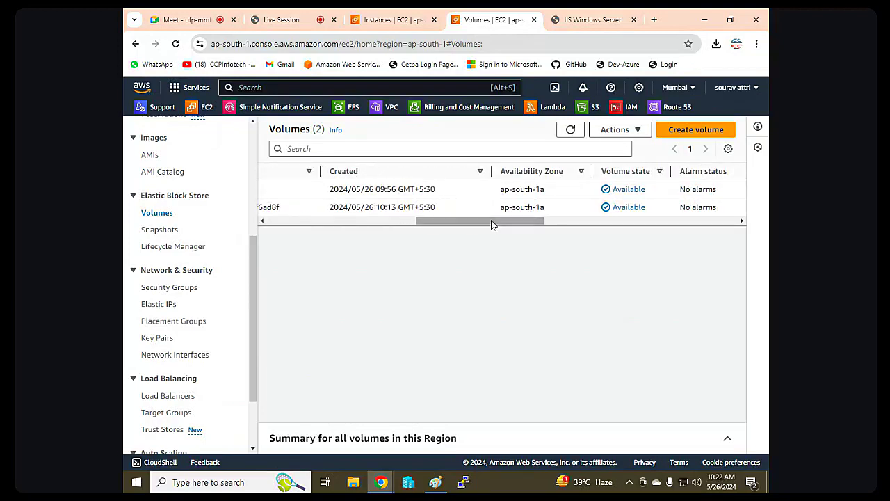
left_click_drag(489, 224, 294, 223)
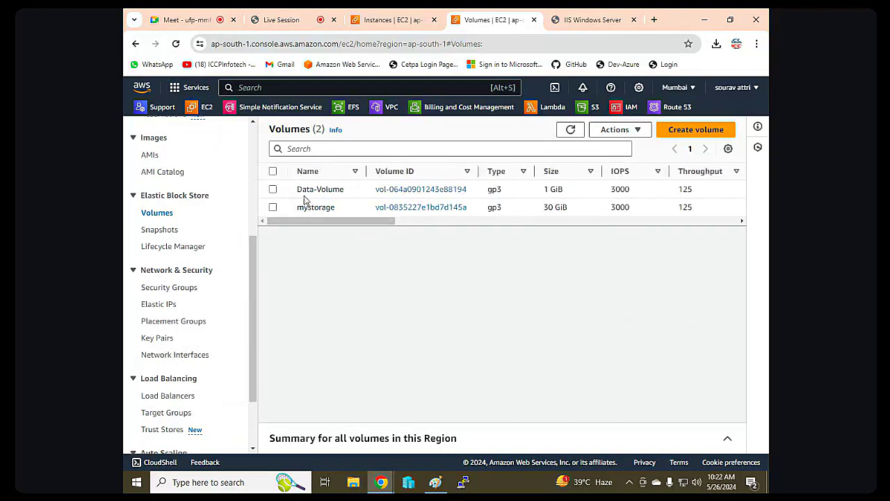
left_click_drag(292, 212, 370, 211)
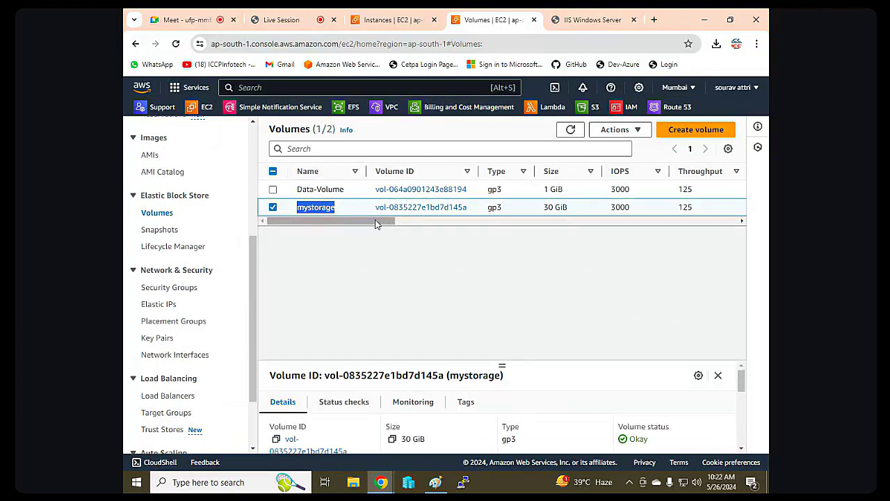
mouse_move(346, 211)
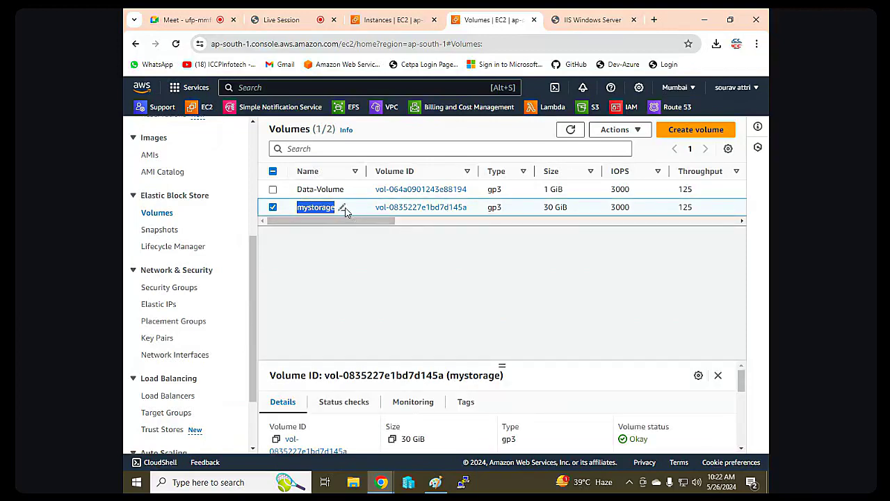
left_click(617, 129)
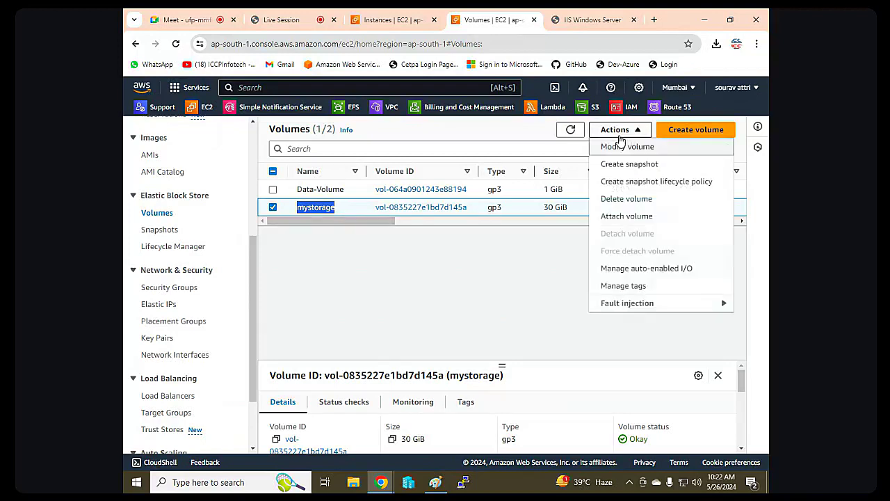
left_click(625, 215)
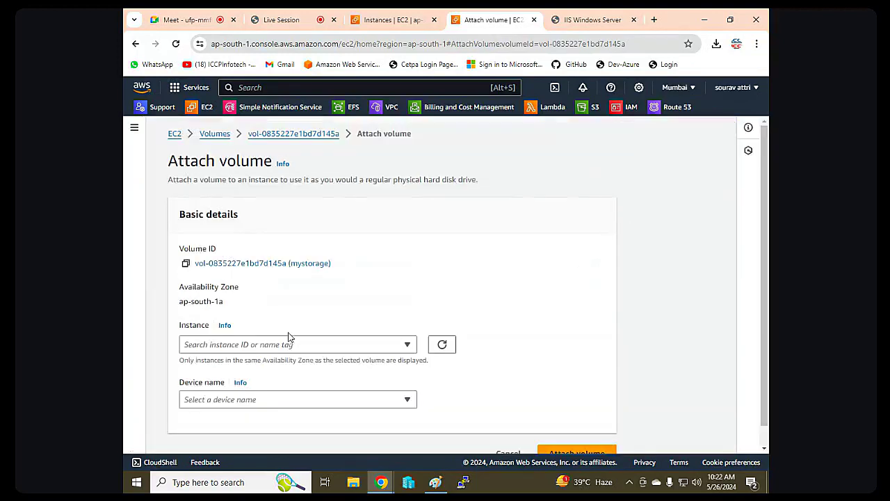
left_click(259, 402)
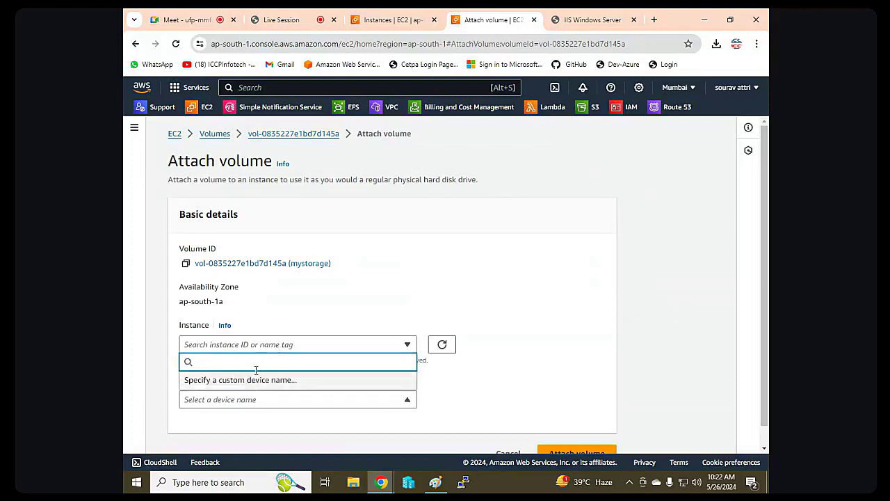
left_click(292, 343)
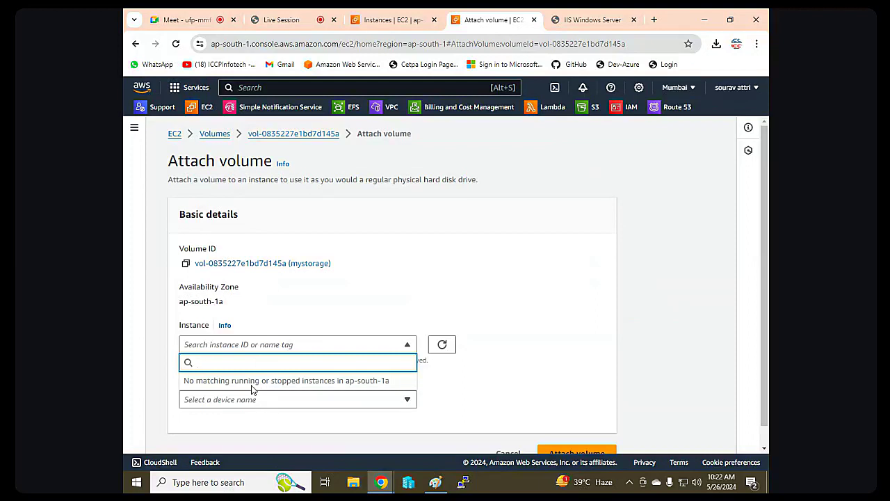
left_click(306, 288)
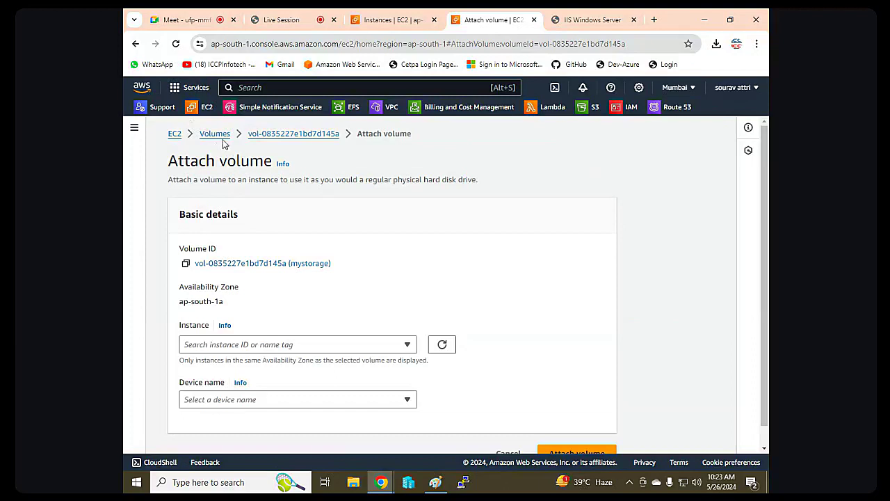
left_click(217, 136)
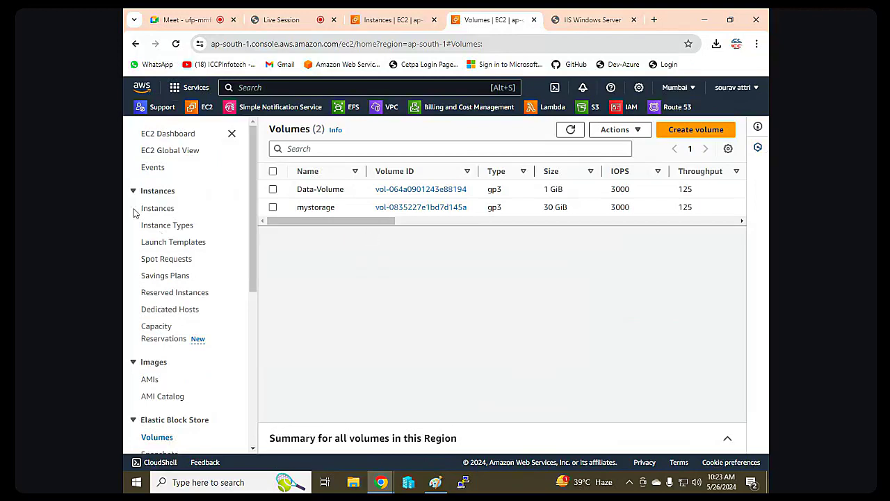
Step: Start launching a new instance and enter the name 'we'
left_click(158, 213)
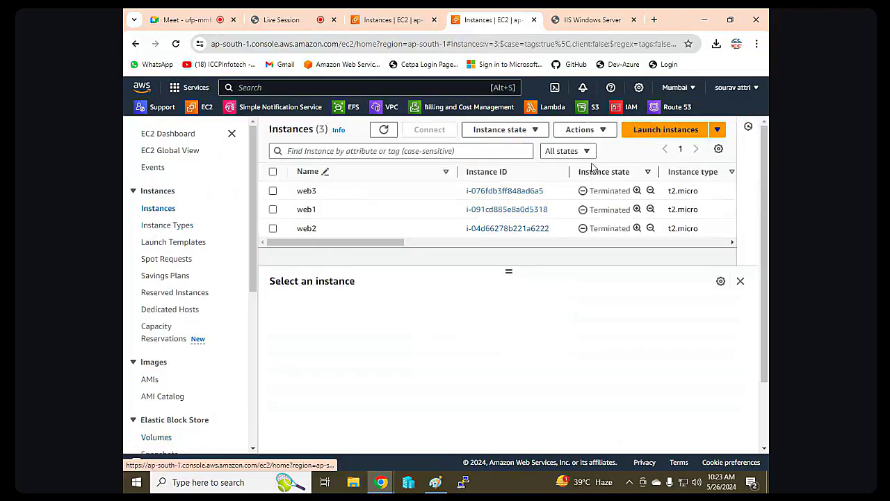
left_click(669, 137)
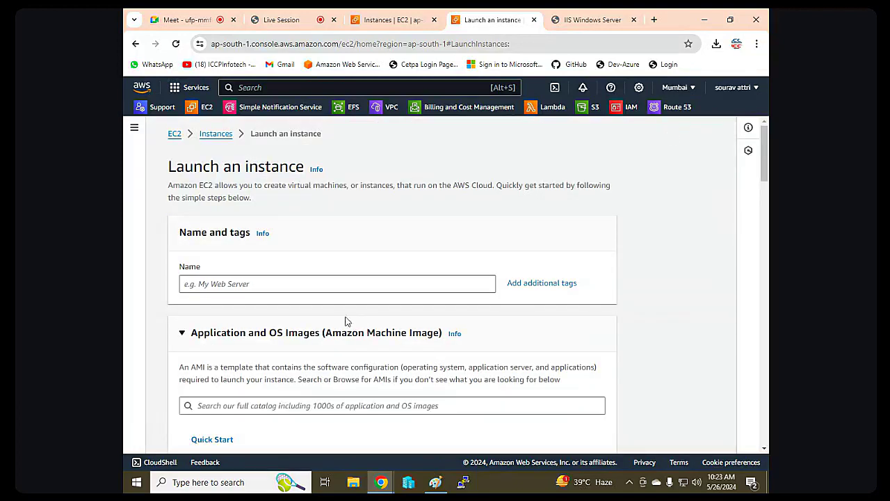
left_click(285, 283)
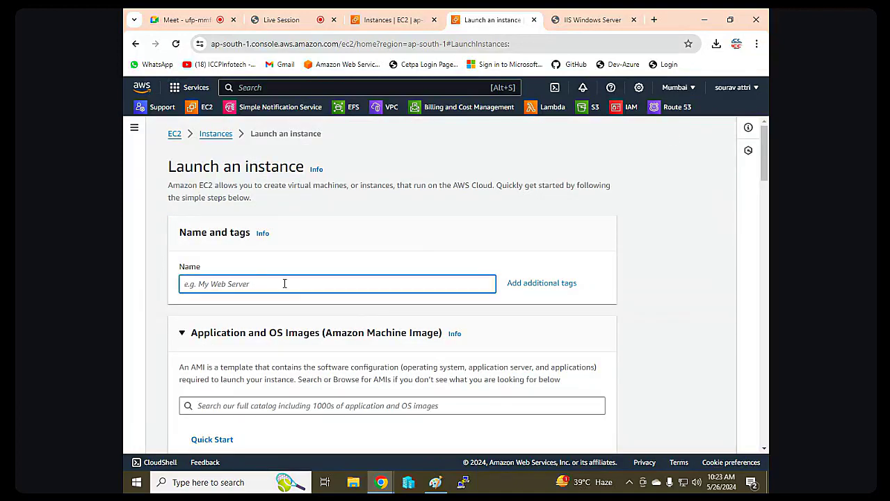
type("web4")
scroll(317, 289, "down", 3)
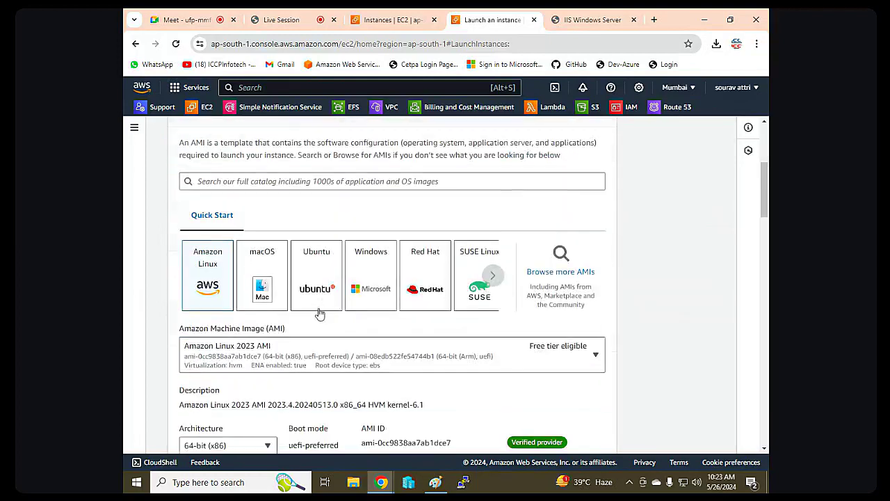
Step: Choose the Microsoft Windows Server 2016 Base image
left_click(379, 285)
left_click(342, 370)
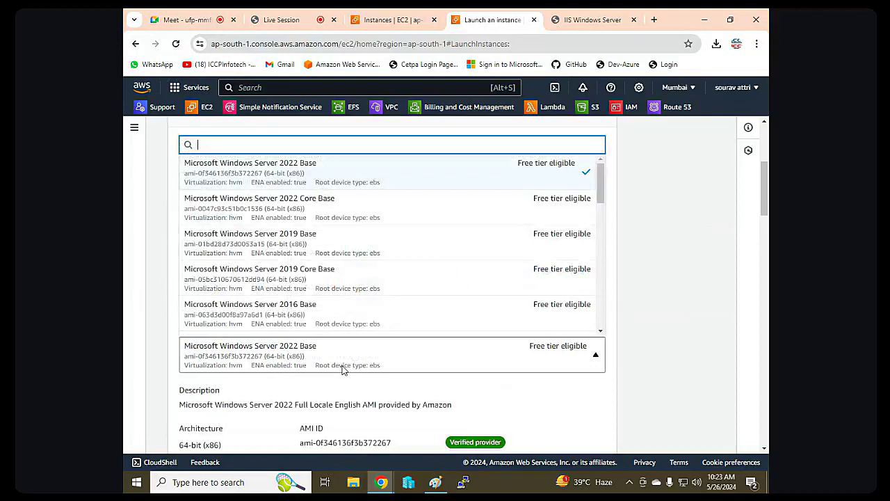
scroll(317, 274, "down", 3)
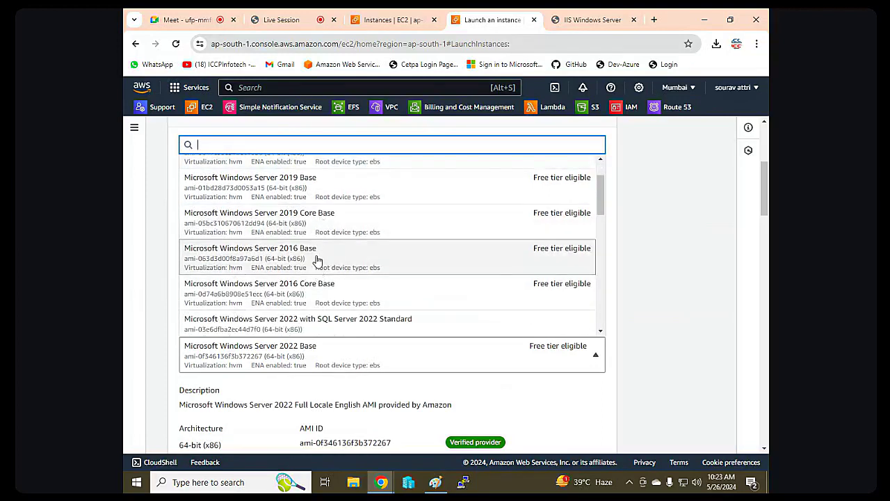
left_click(318, 267)
Step: Select the cloudvmkey key pair
scroll(713, 316, "down", 4)
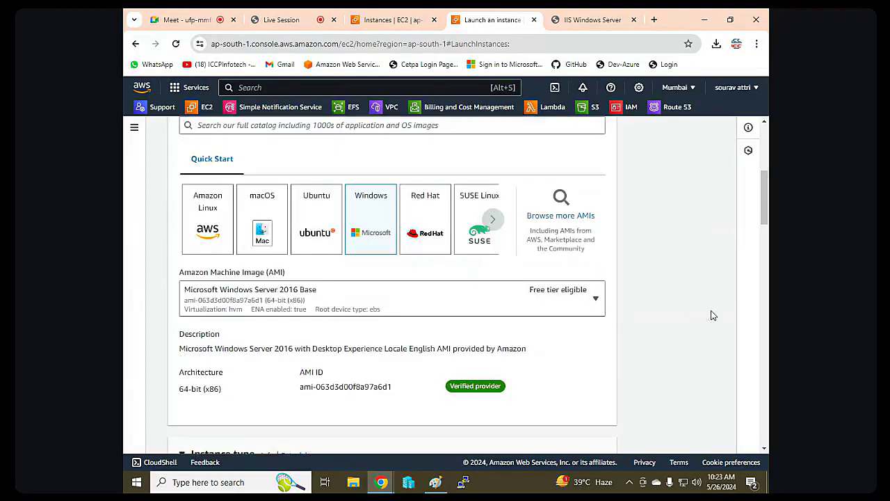
scroll(407, 264, "down", 2)
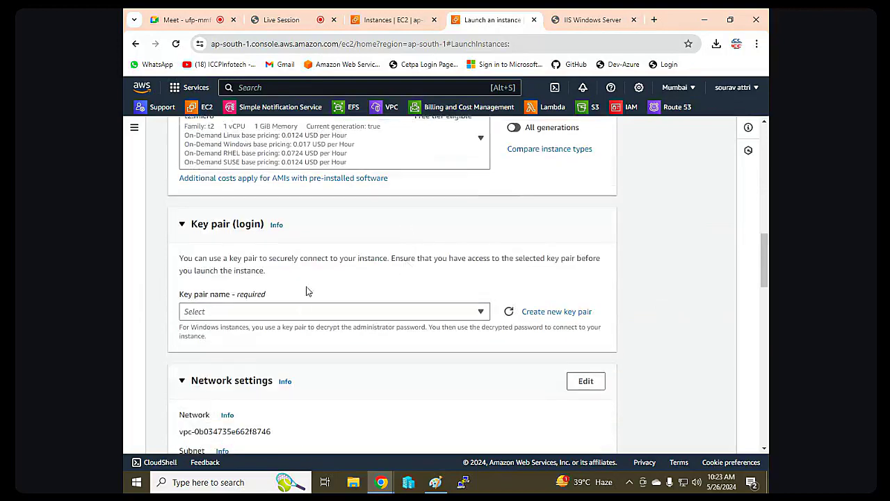
left_click(300, 314)
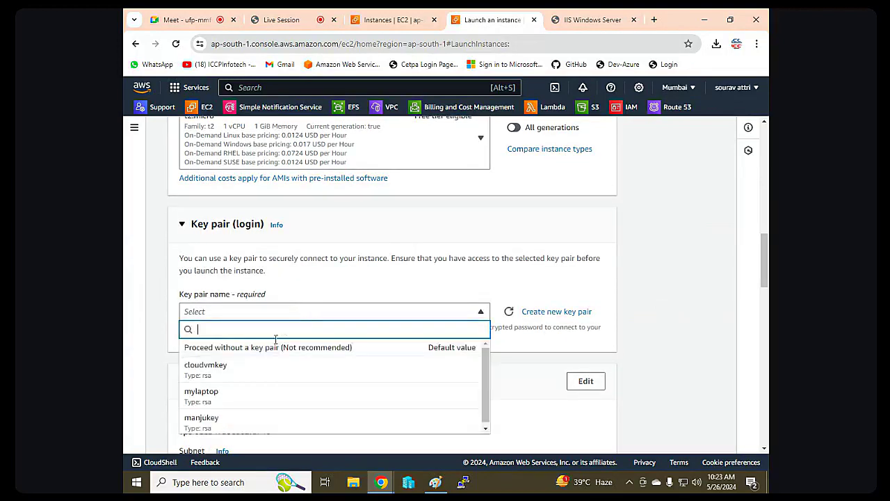
left_click(223, 368)
Step: Set the network to the ap-south-1a subnet and the existing MYsg security group
scroll(311, 280, "down", 2)
left_click(582, 271)
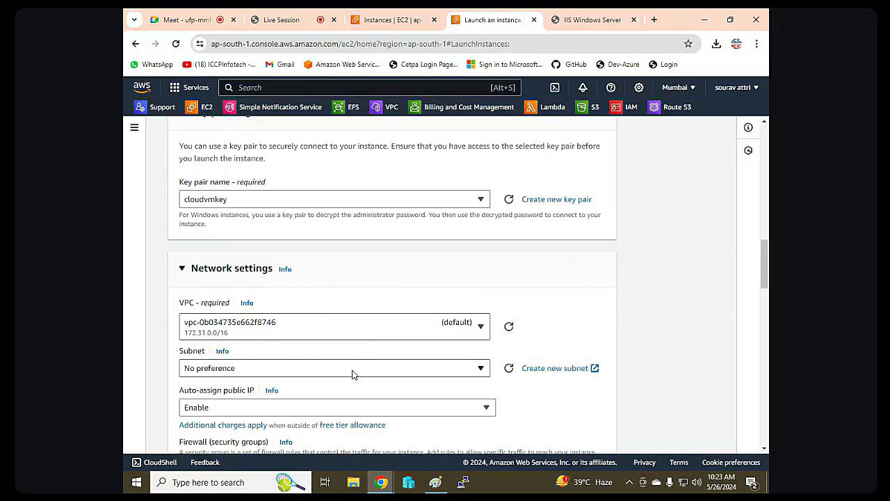
left_click(351, 370)
left_click(366, 351)
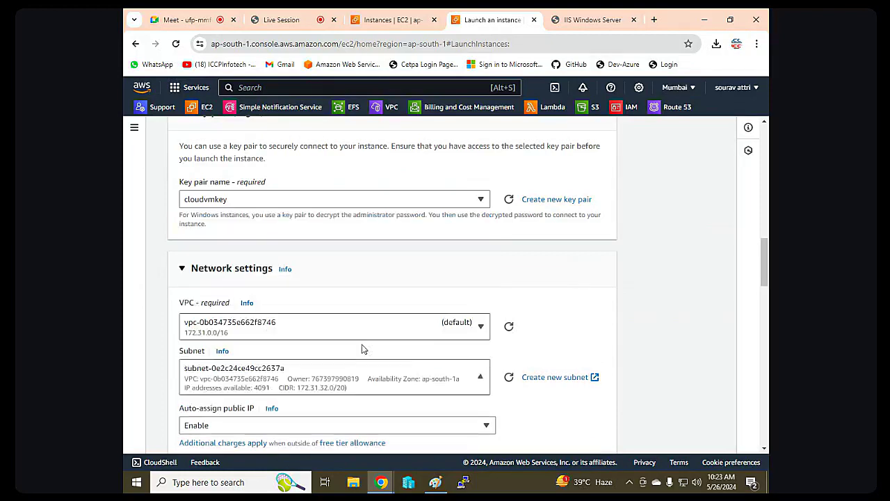
scroll(389, 301, "down", 3)
left_click(383, 267)
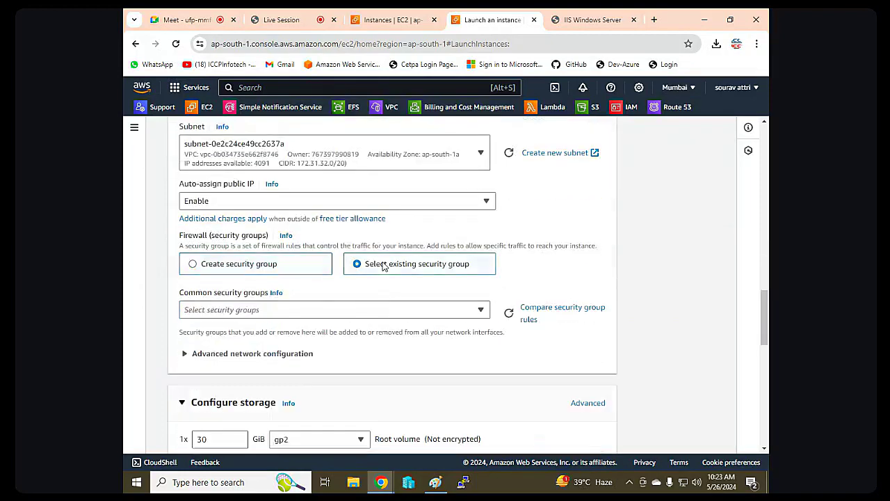
left_click(291, 312)
left_click(197, 354)
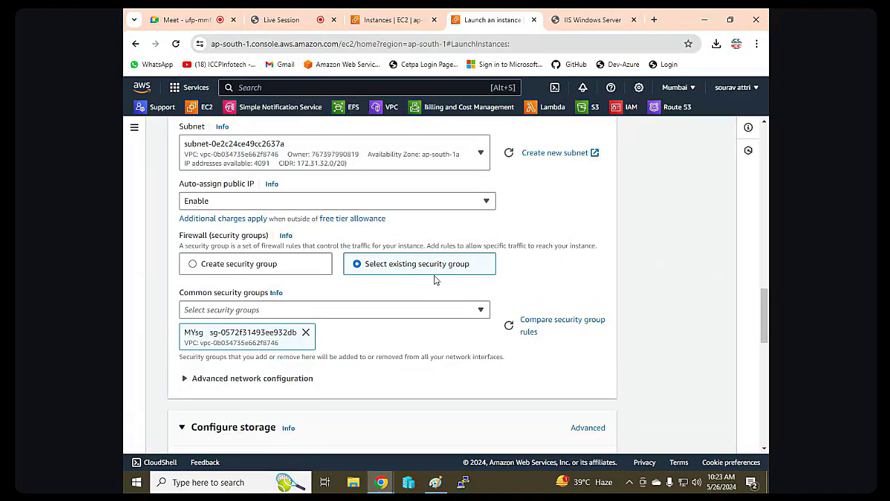
scroll(309, 360, "down", 1)
Step: Expand the instance's Advanced details section
scroll(309, 361, "down", 1)
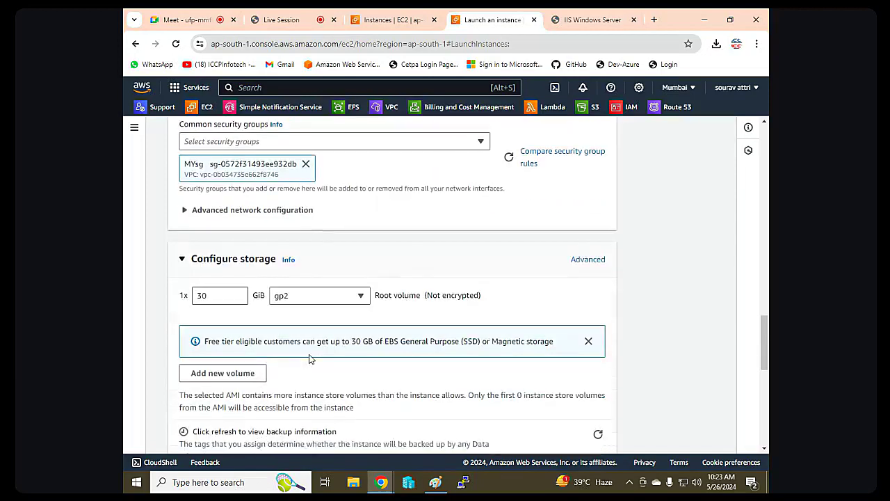
scroll(310, 359, "down", 2)
scroll(339, 279, "up", 1)
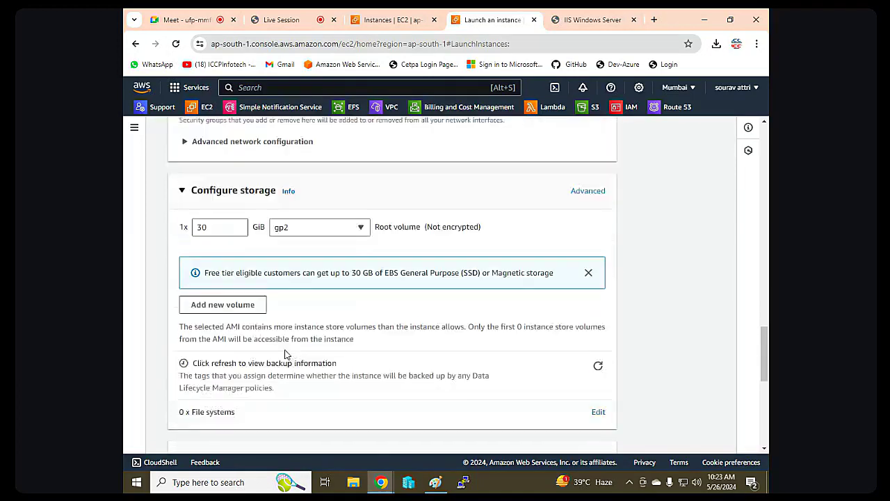
scroll(355, 351, "down", 2)
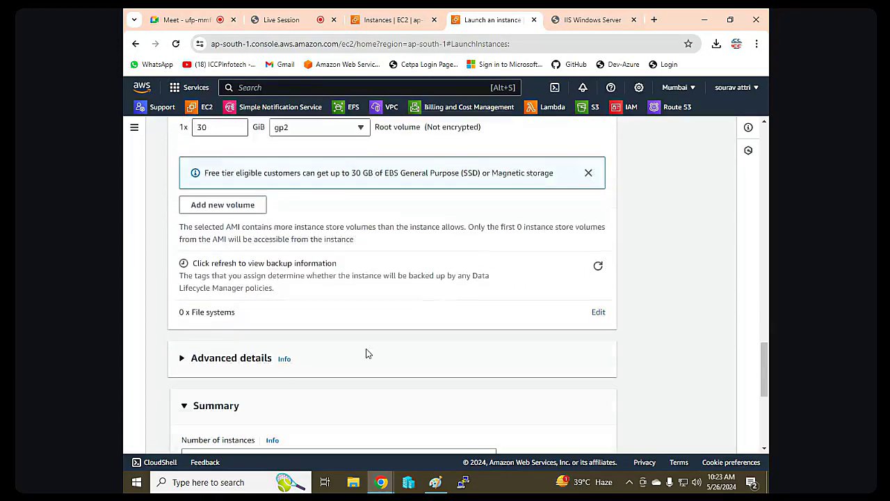
left_click(182, 357)
Step: In advanced storage settings, keep the 30 GiB gp2 root volume's Delete on termination at Yes
scroll(347, 325, "down", 1)
scroll(348, 327, "down", 1)
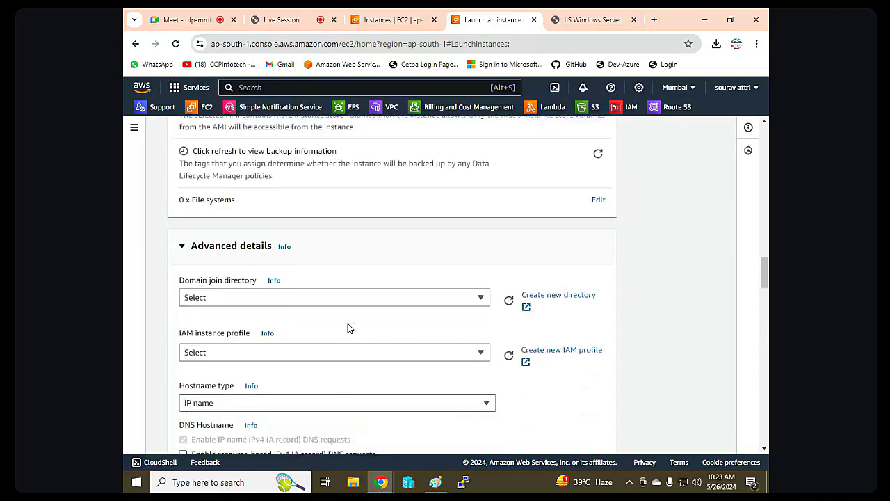
scroll(347, 326, "up", 3)
scroll(472, 255, "up", 1)
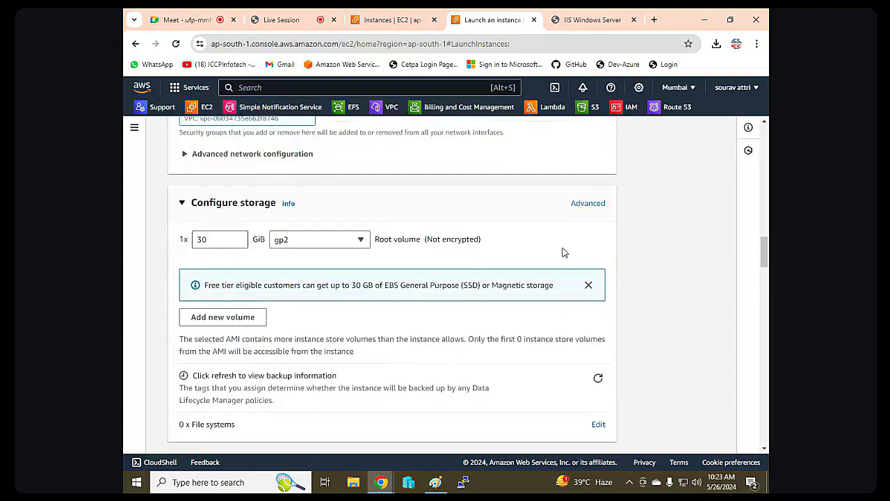
left_click(583, 207)
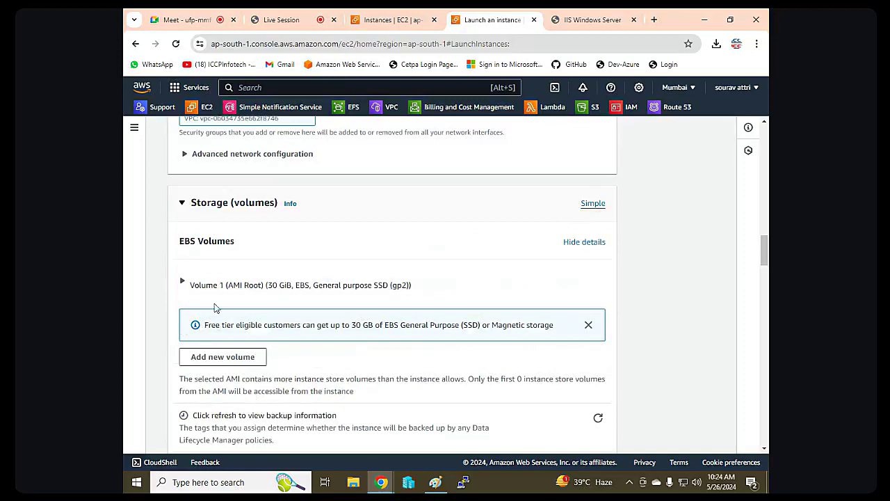
left_click(182, 281)
scroll(299, 285, "down", 2)
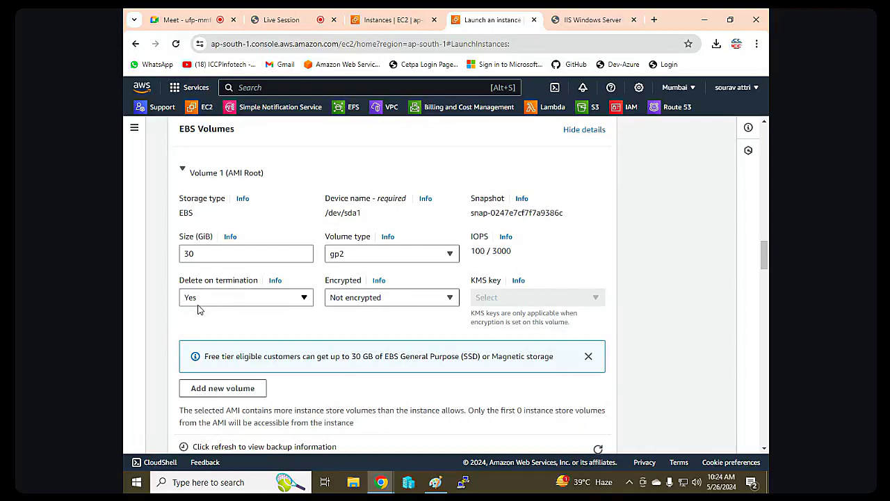
left_click(198, 309)
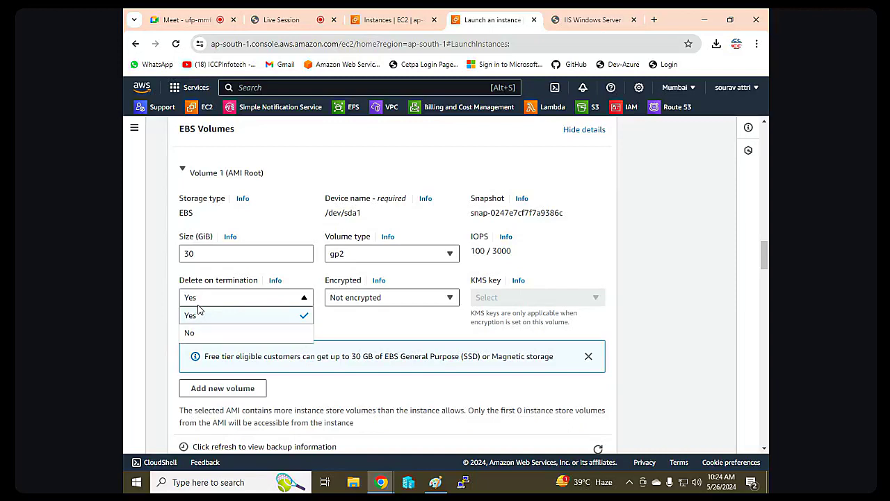
left_click(707, 279)
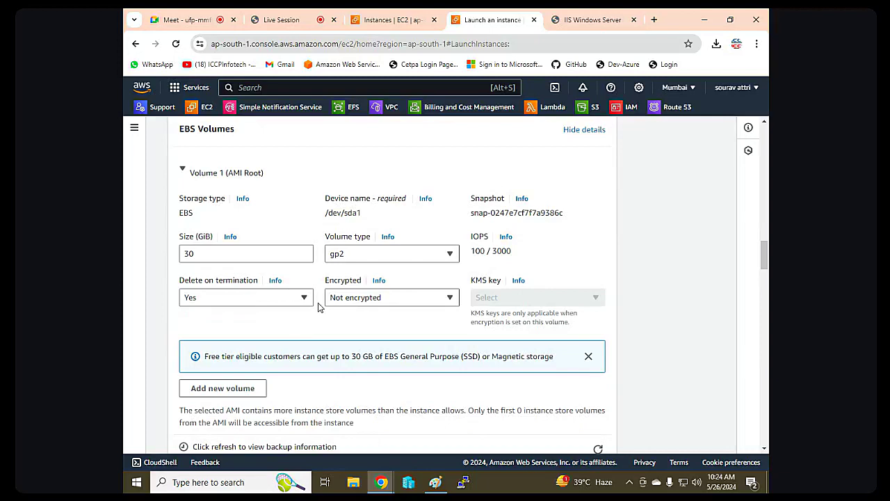
Step: Launch the t2.micro instance with MYsg and the 30 GiB volume
scroll(347, 326, "up", 2)
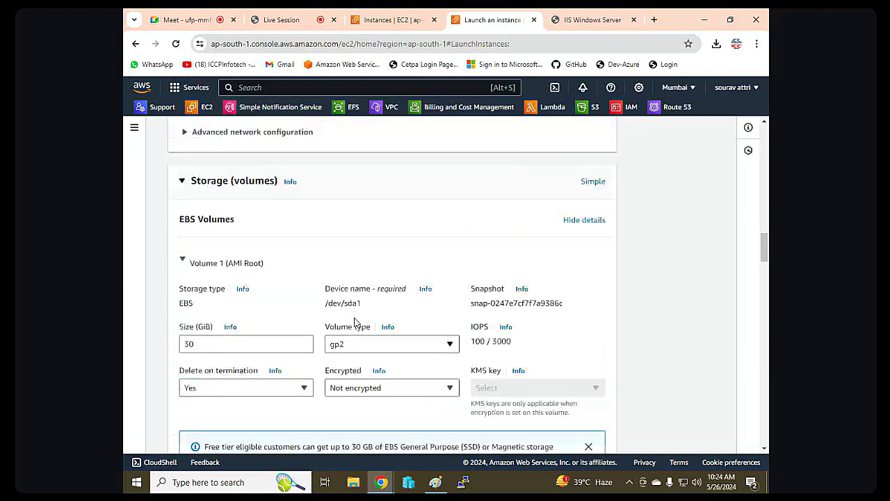
scroll(353, 322, "down", 3)
scroll(425, 272, "up", 6)
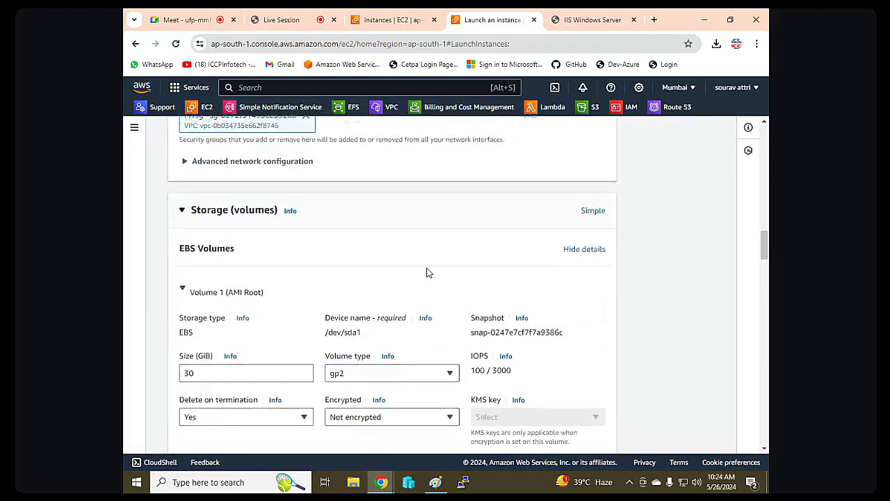
scroll(458, 279, "down", 5)
scroll(458, 279, "down", 20)
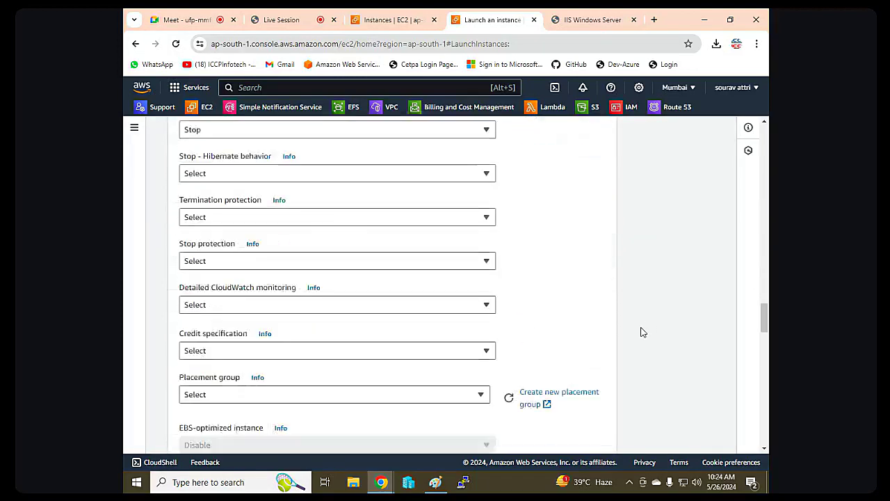
scroll(629, 334, "down", 15)
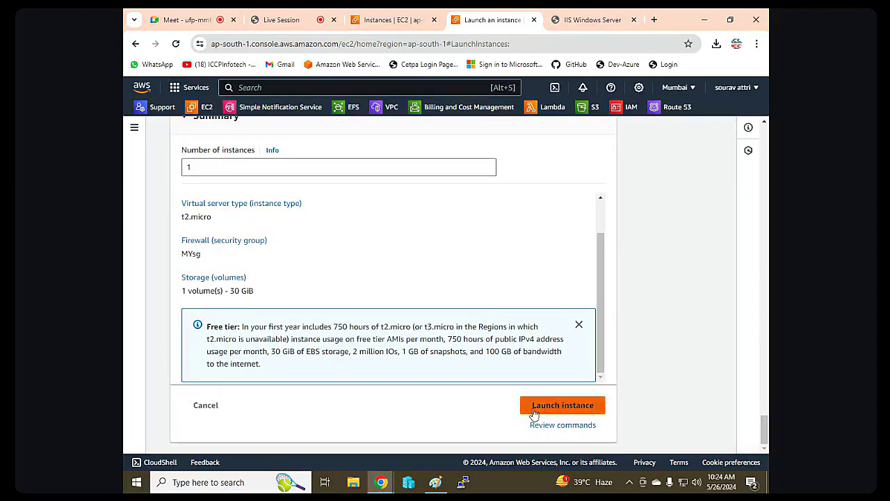
left_click(534, 410)
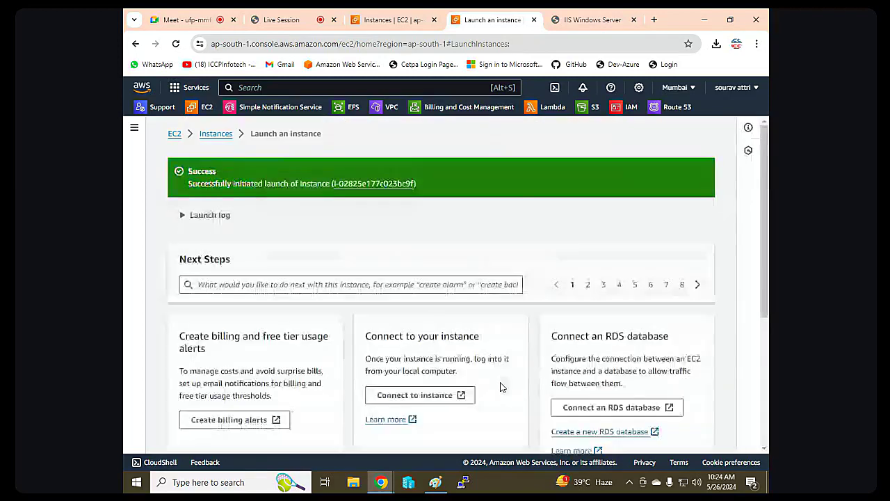
Step: Go to Instances, then refresh the Volumes list so the new 30 GiB gp2 volume appears
left_click(213, 134)
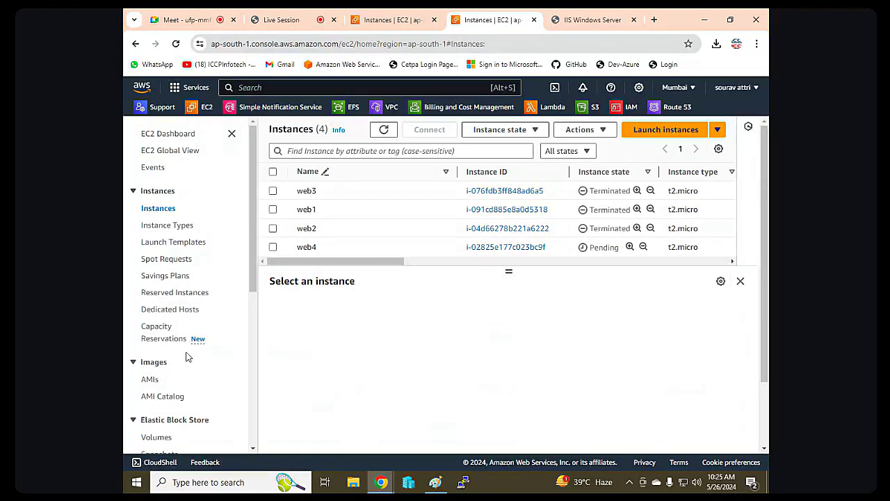
scroll(177, 249, "down", 2)
left_click(167, 325)
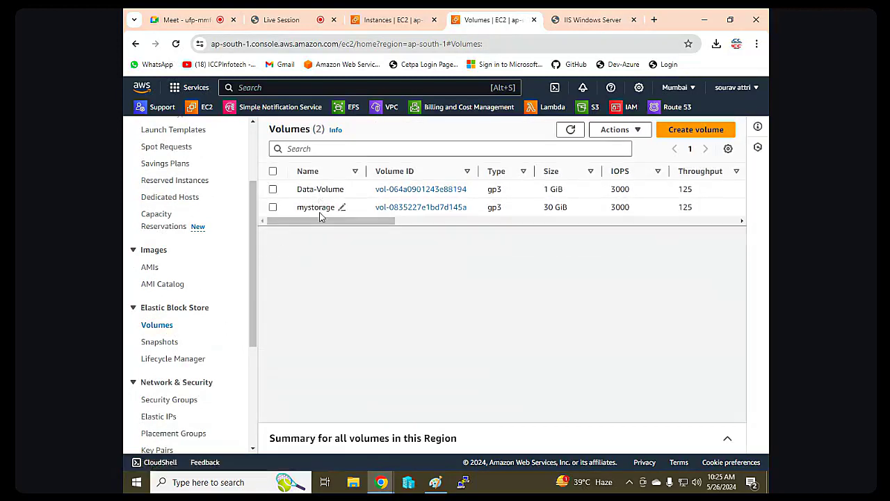
left_click(570, 129)
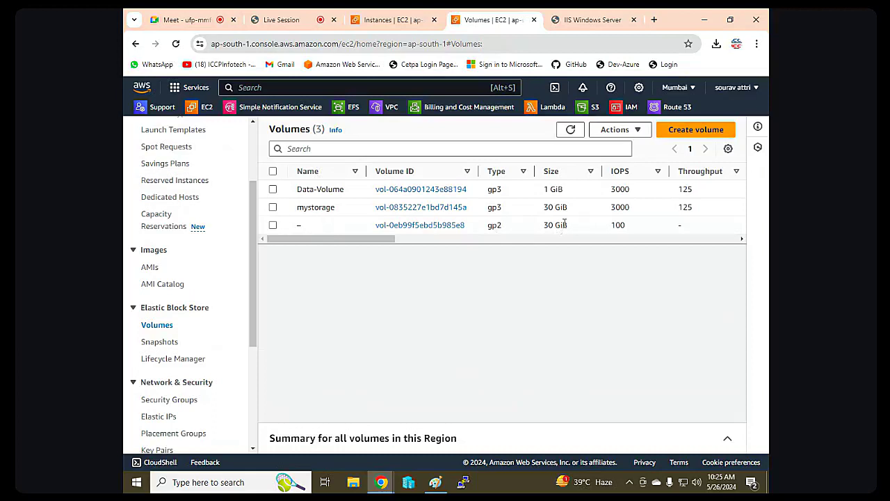
Step: Back in Instances, select web4, refresh it, and switch to the live class session
scroll(156, 221, "up", 2)
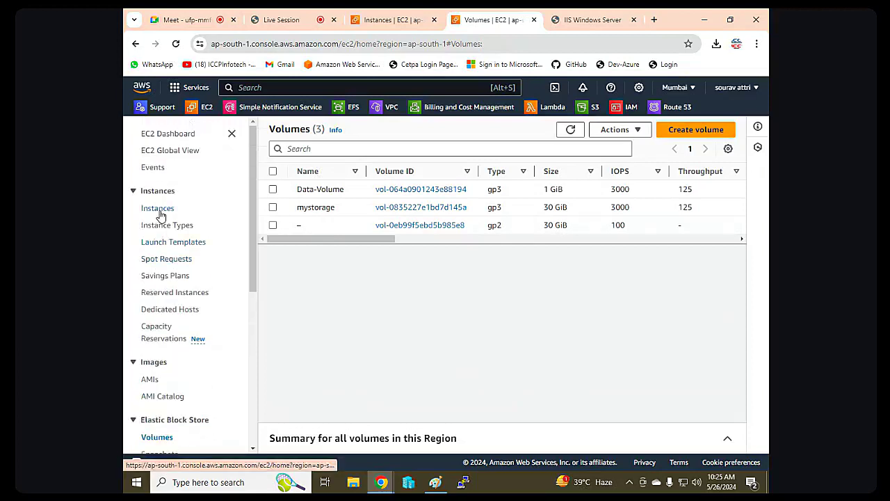
left_click(159, 209)
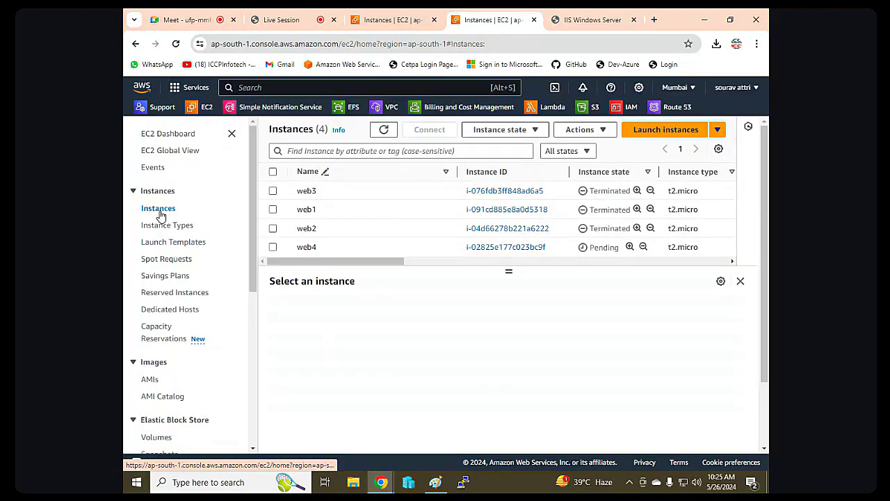
left_click(272, 249)
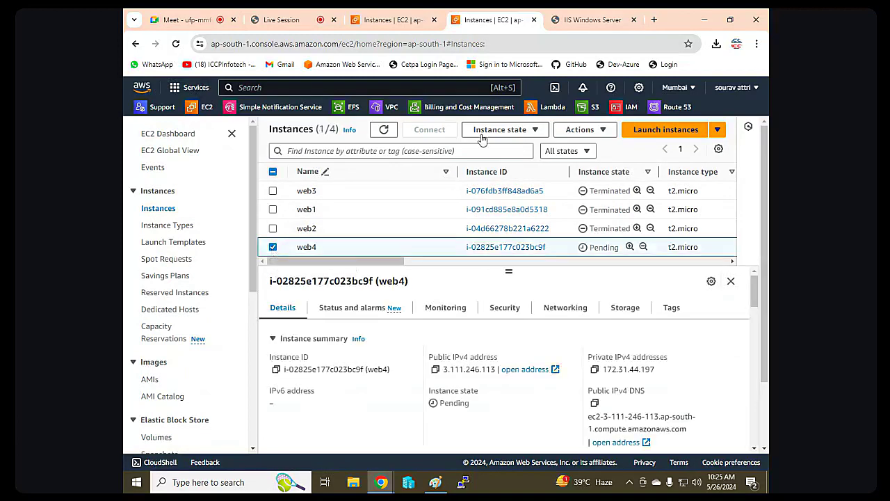
left_click(384, 132)
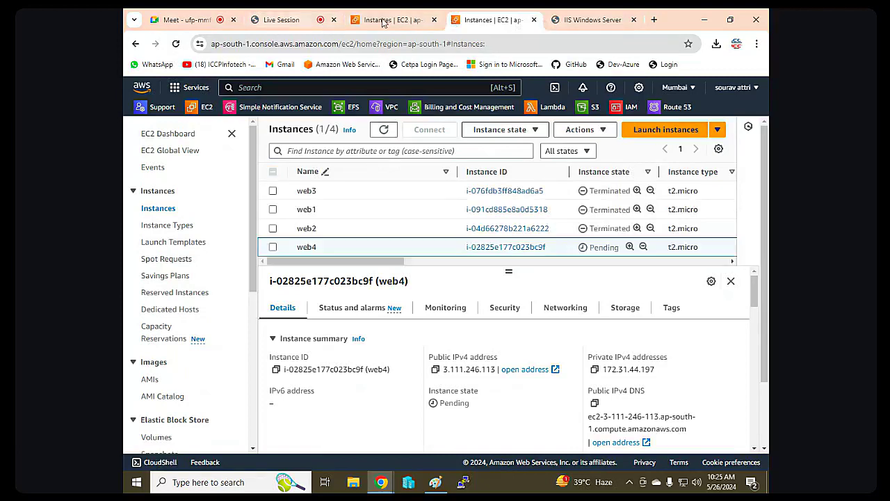
left_click(298, 25)
Step: Accept the raised hand so the waiting participant can speak
left_click(659, 210)
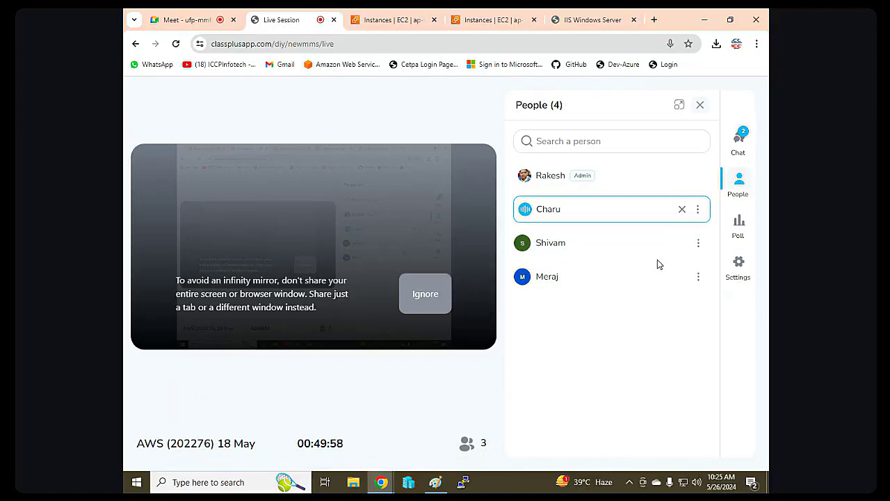
Step: Return to EC2 and view the Volumes list with Data-Volume, mystorage and the unnamed 30 GiB gp2
left_click(403, 19)
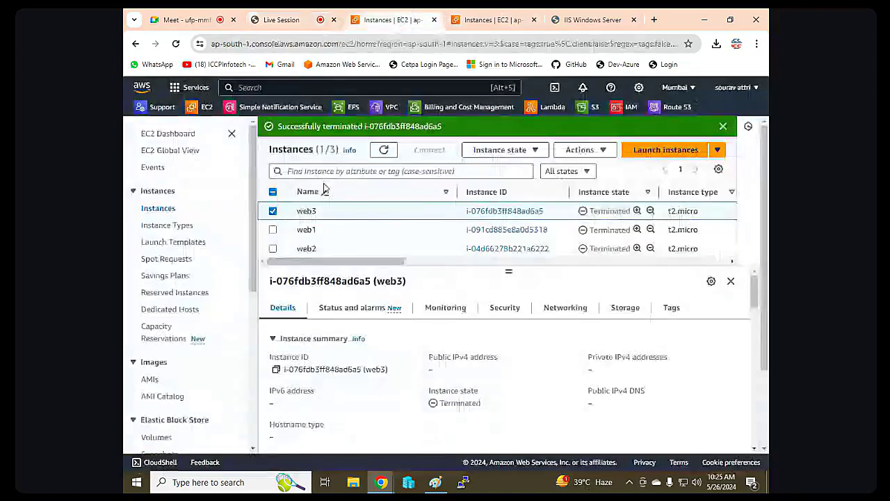
scroll(192, 331, "down", 3)
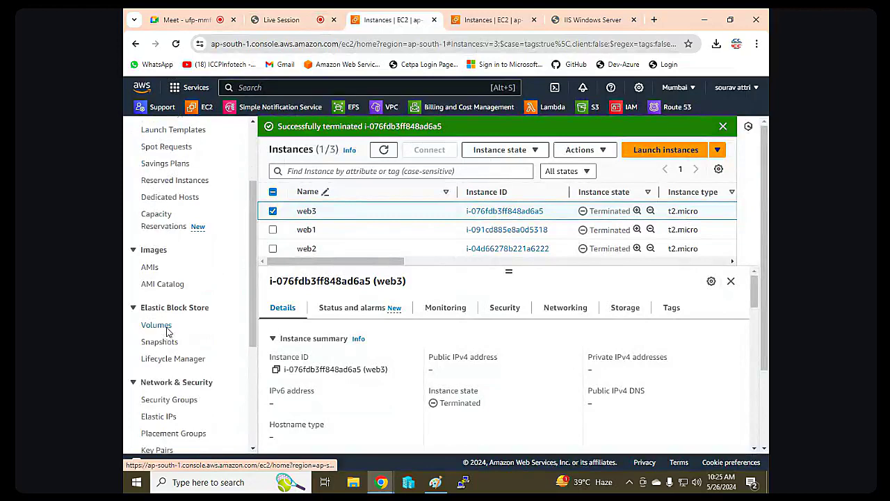
left_click(156, 325)
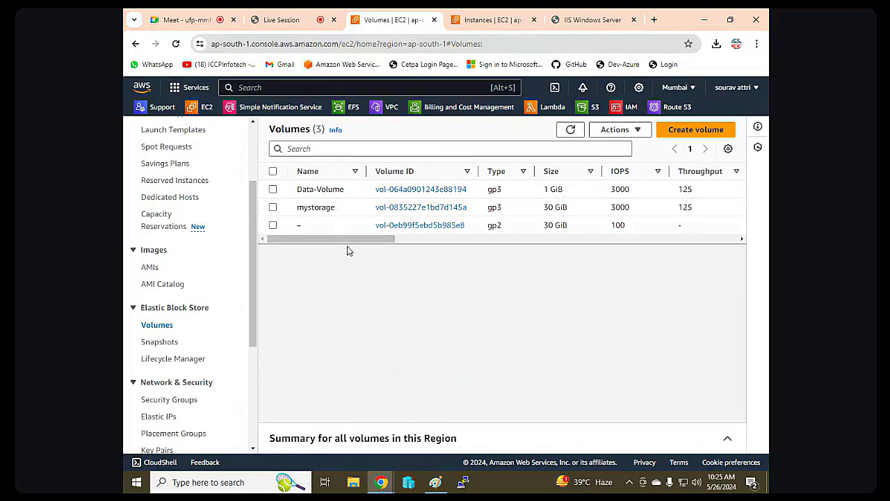
left_click_drag(375, 239, 350, 242)
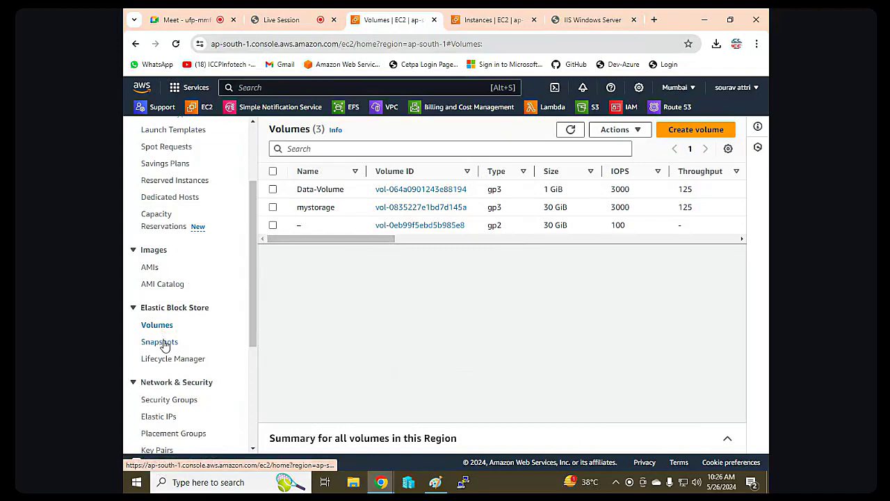
scroll(164, 345, "up", 3)
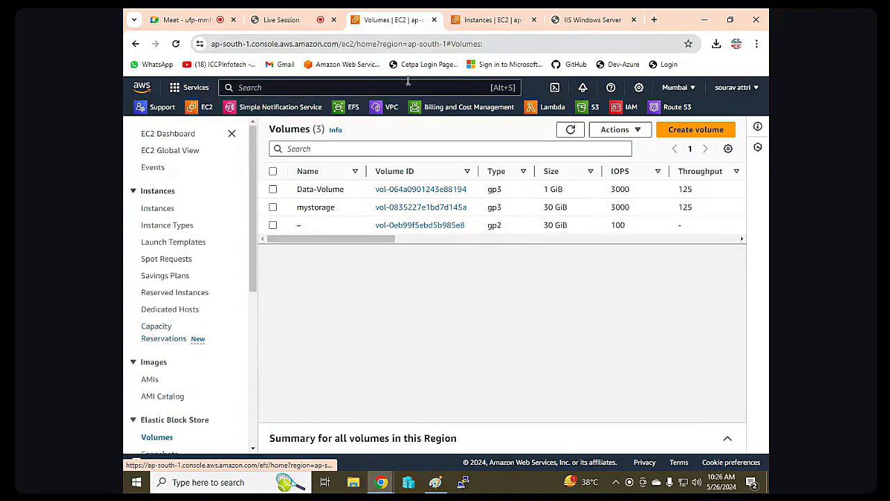
Step: Stop the web4 instance, then return to the EBS Volumes list
left_click(486, 20)
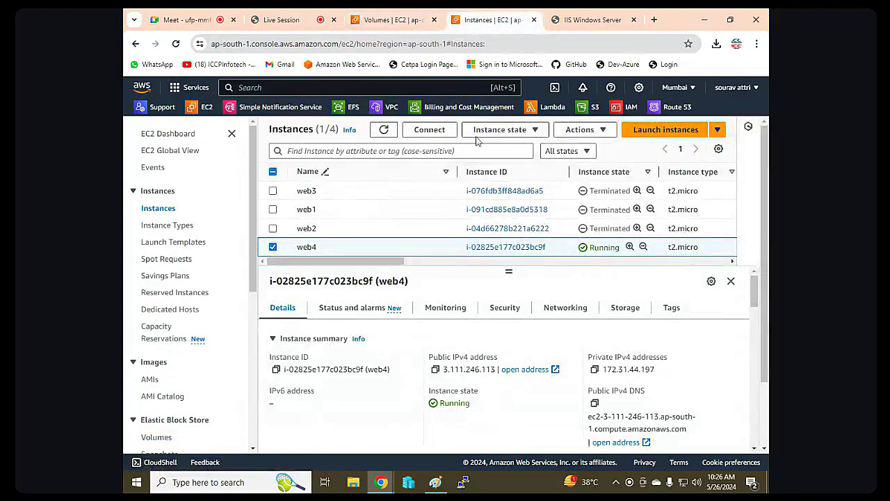
left_click(521, 133)
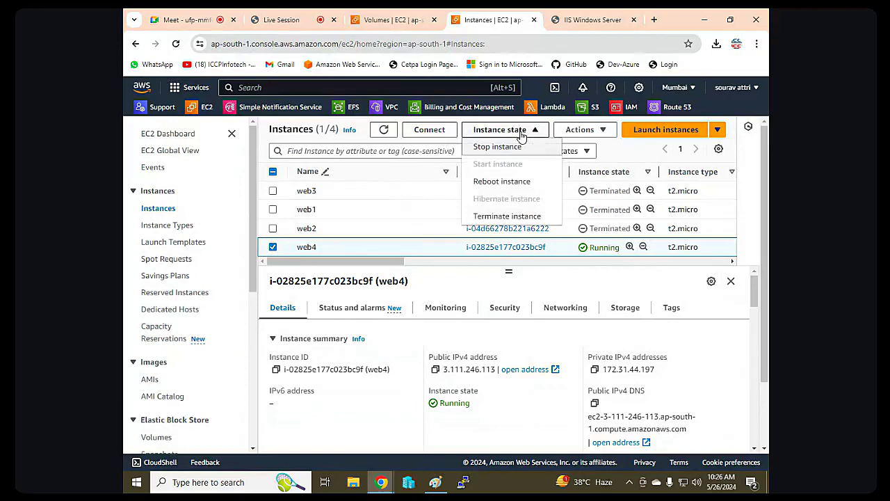
left_click(502, 146)
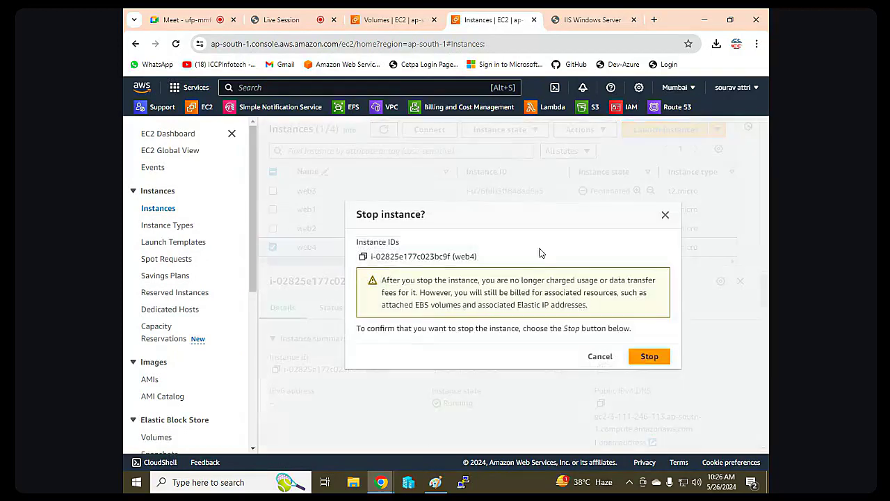
left_click(640, 355)
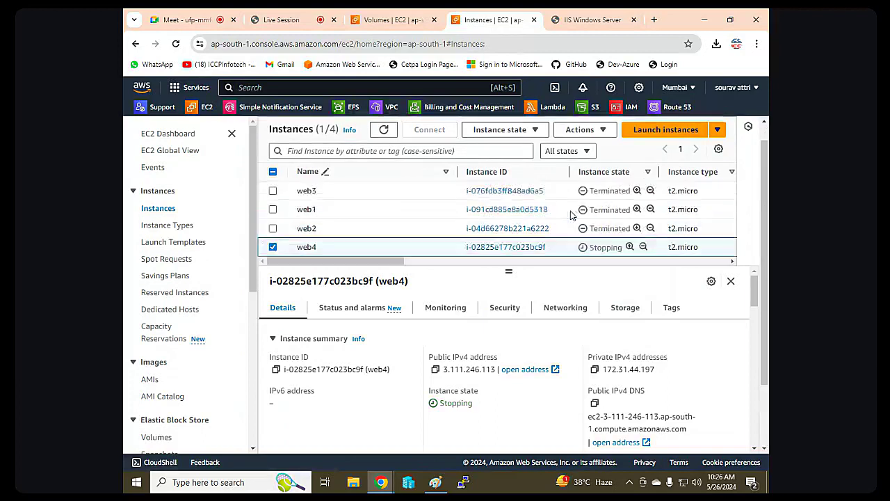
scroll(576, 240, "down", 2)
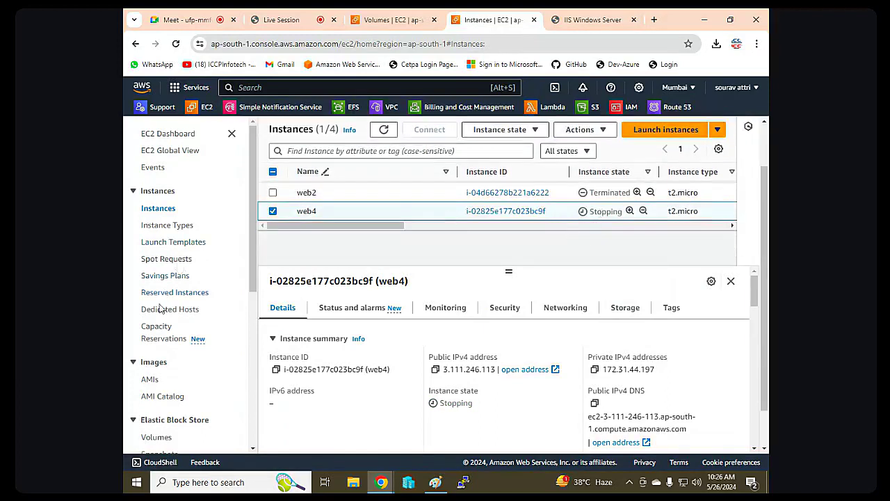
scroll(152, 388, "down", 2)
left_click(157, 382)
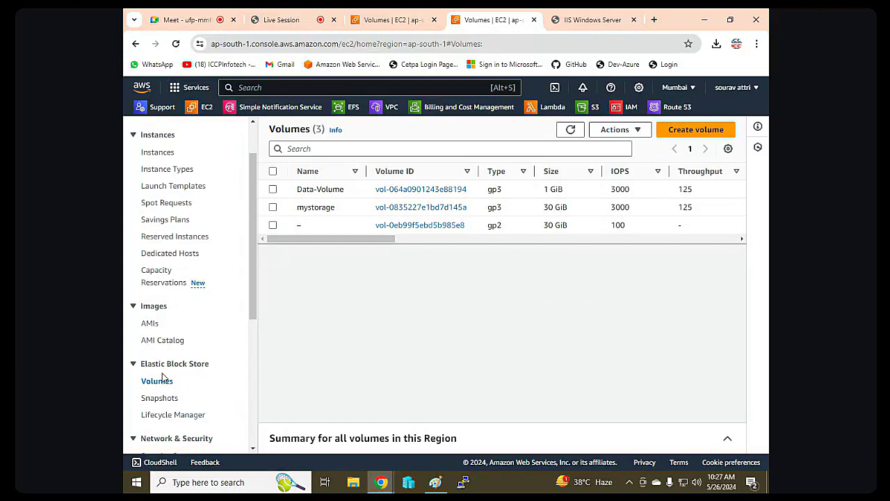
Step: From web4's Storage tab, note root device /dev/sda1 and open volume vol-0eb99f5ebd5b985e8
scroll(162, 262, "up", 1)
left_click(160, 208)
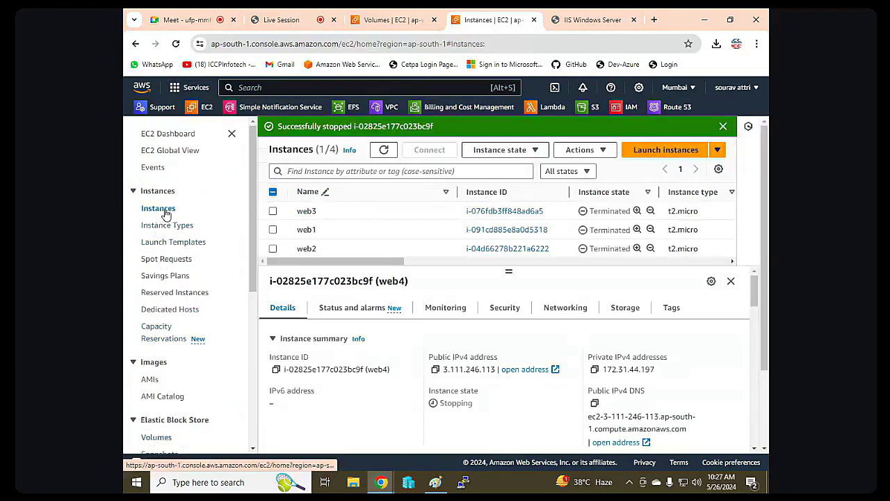
scroll(284, 249, "down", 2)
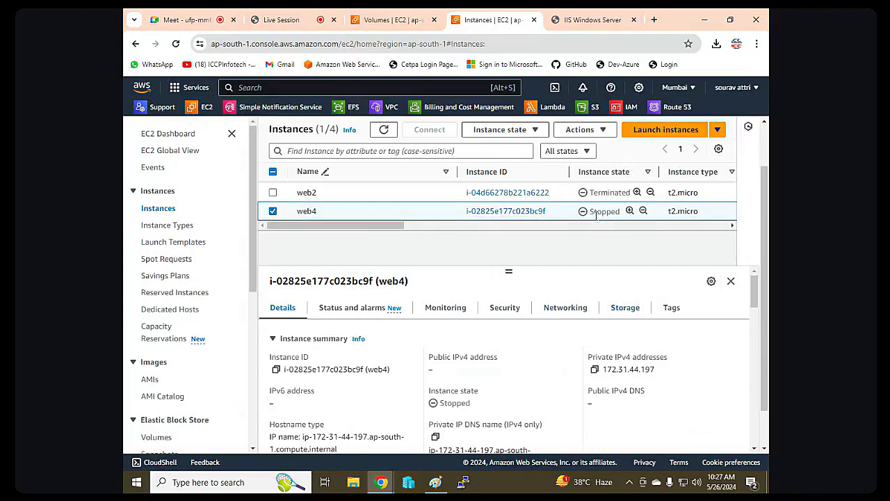
left_click(625, 307)
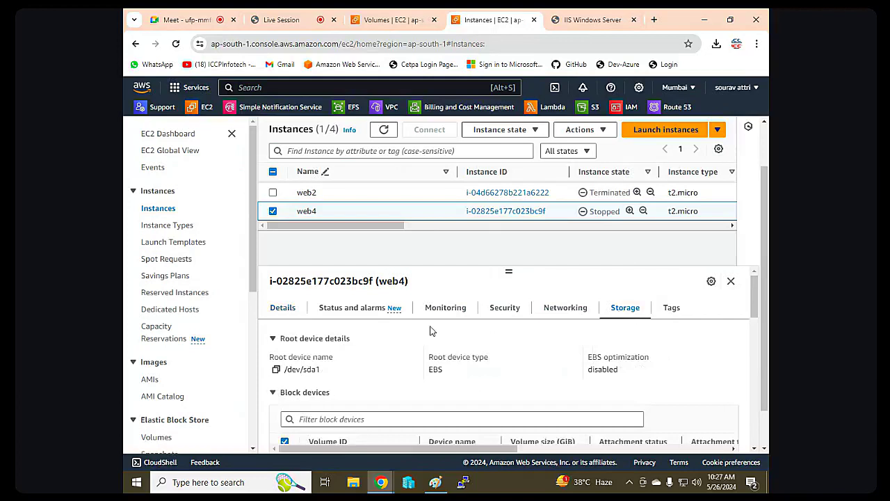
scroll(431, 329, "down", 1)
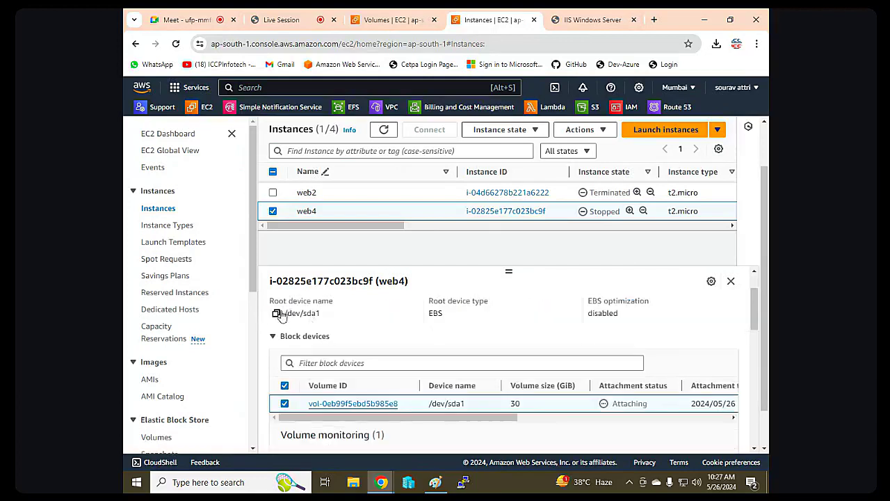
left_click_drag(338, 318, 279, 314)
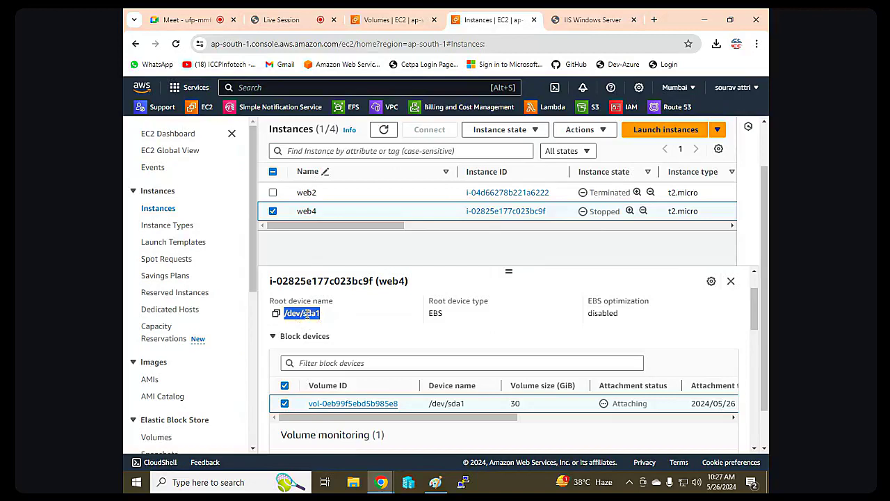
left_click(346, 404)
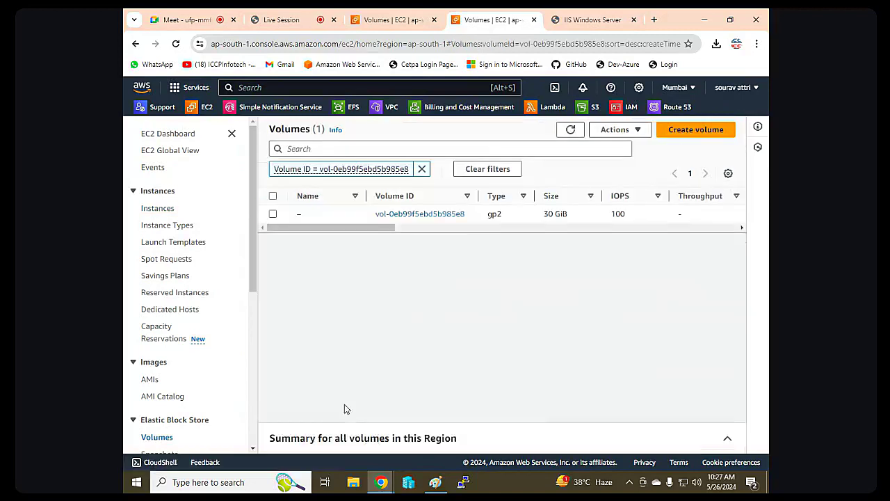
Step: Detach volume vol-0eb99f5ebd5b985e8 and dismiss the success message
left_click(273, 214)
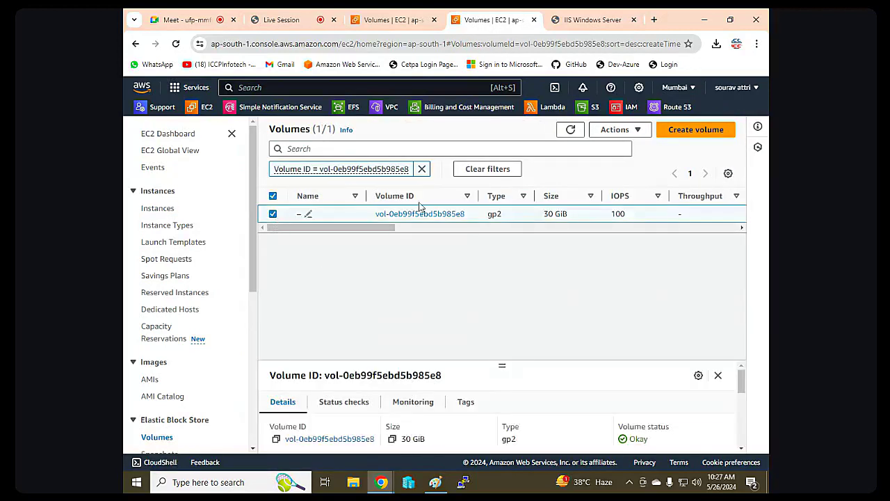
left_click(628, 135)
left_click(627, 235)
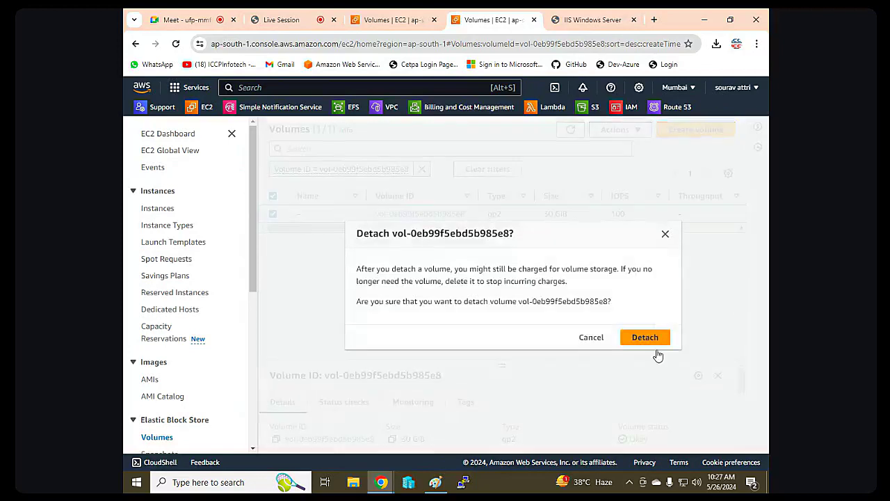
left_click(654, 340)
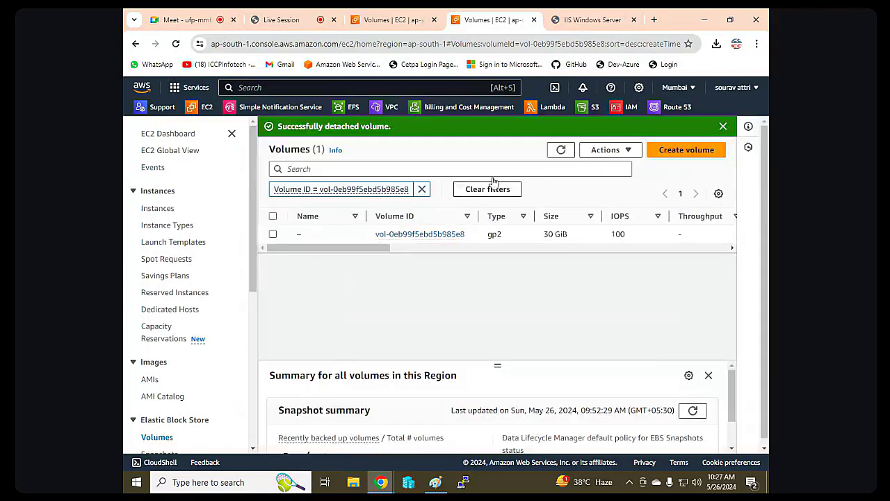
left_click(723, 128)
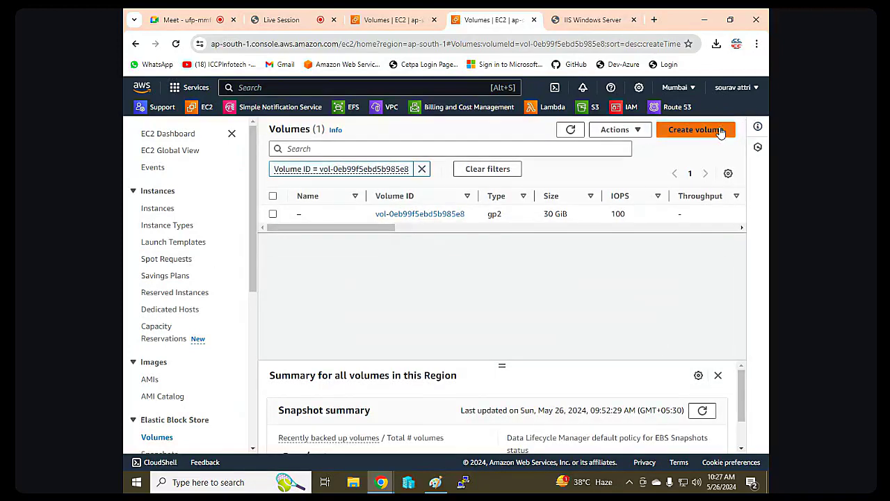
Step: Refresh Instances to confirm stopped web4 has no block devices, then bring up its Instance state menu
left_click(156, 208)
left_click(386, 150)
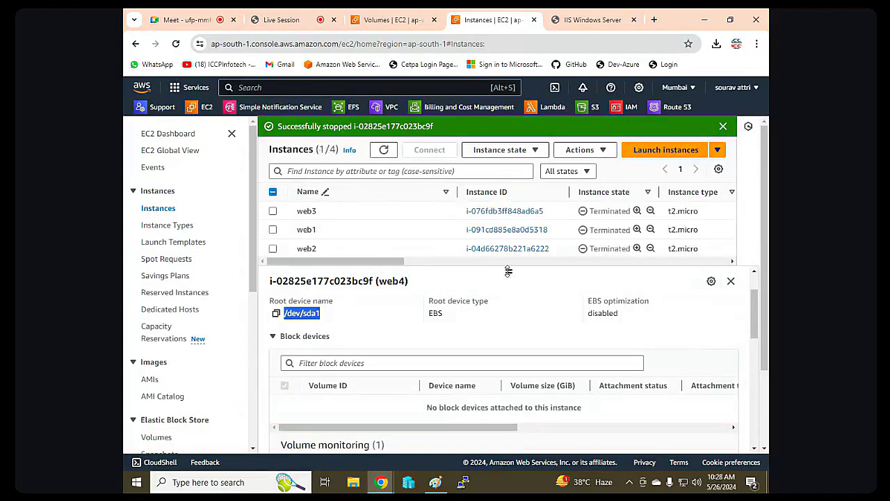
left_click_drag(275, 285, 277, 268)
scroll(507, 250, "down", 1)
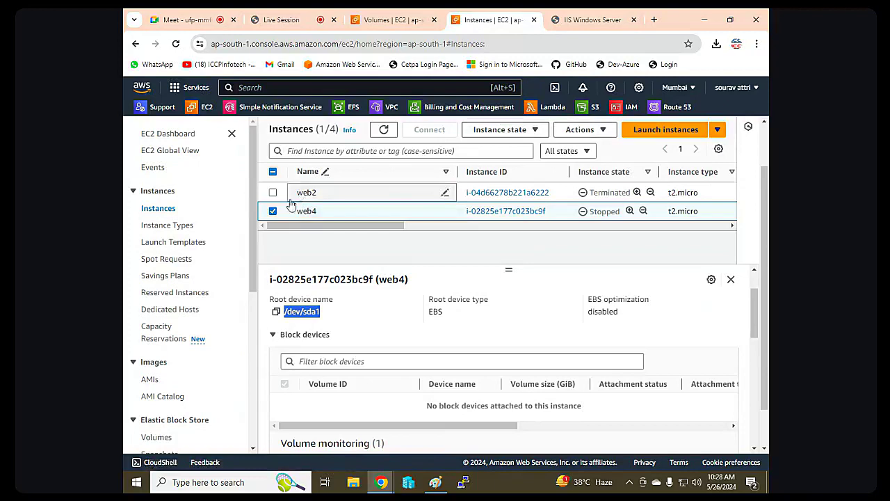
left_click(520, 132)
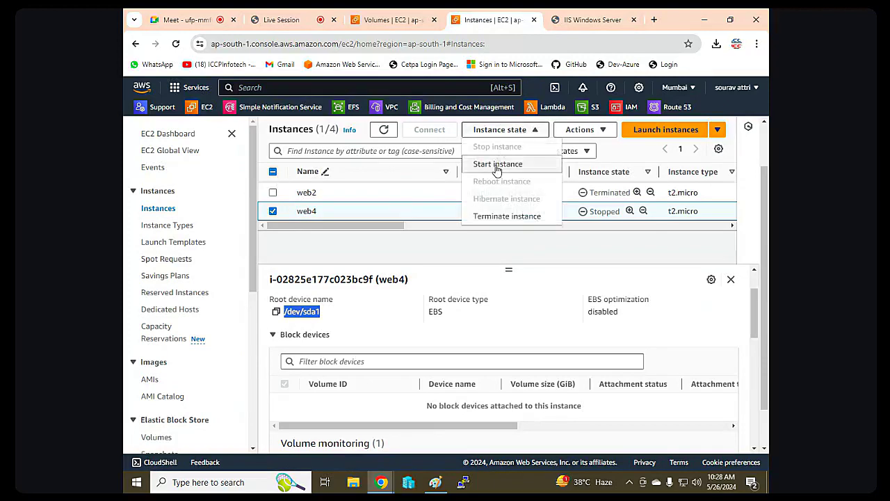
Step: Try starting web4, which fails because no volume is attached at /dev/sda1
left_click(495, 166)
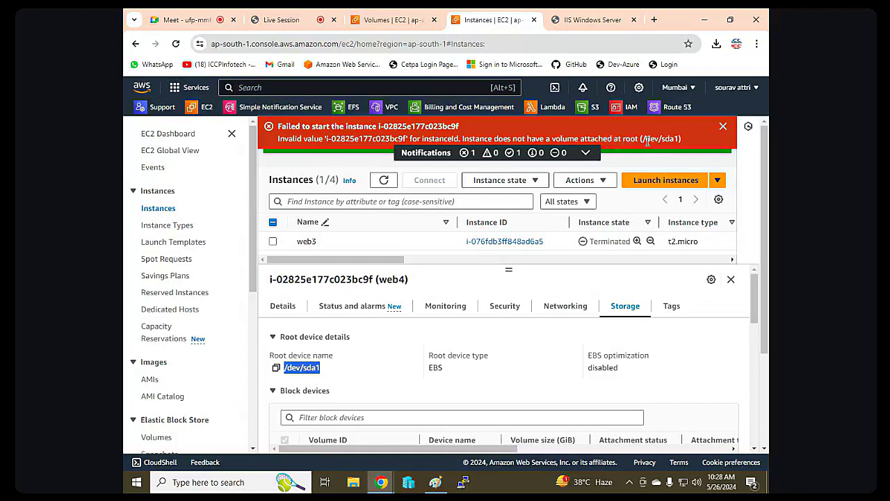
scroll(159, 277, "down", 3)
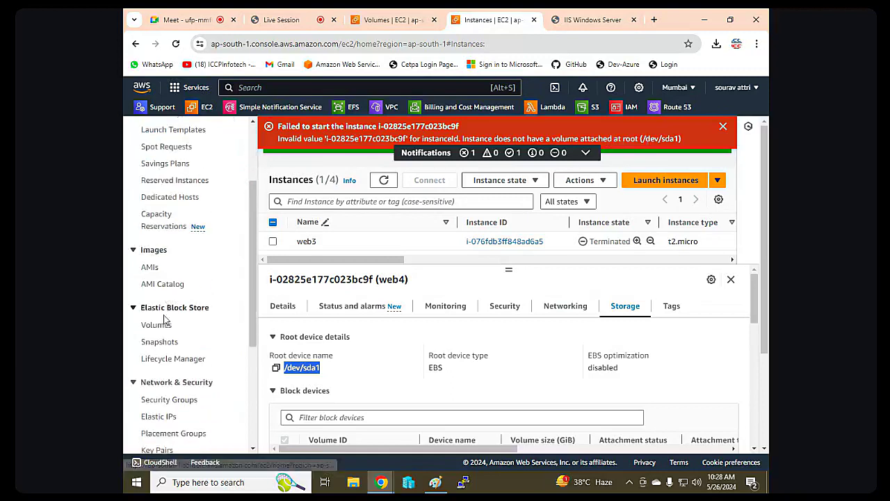
Step: Attach mystorage to web4 (i-02825e177c023bc9f) as root device /dev/sda1
left_click(149, 325)
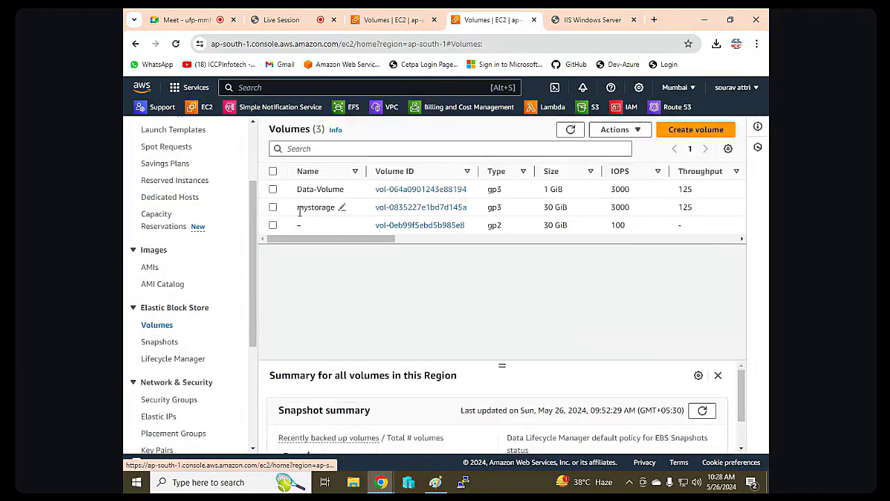
left_click(273, 207)
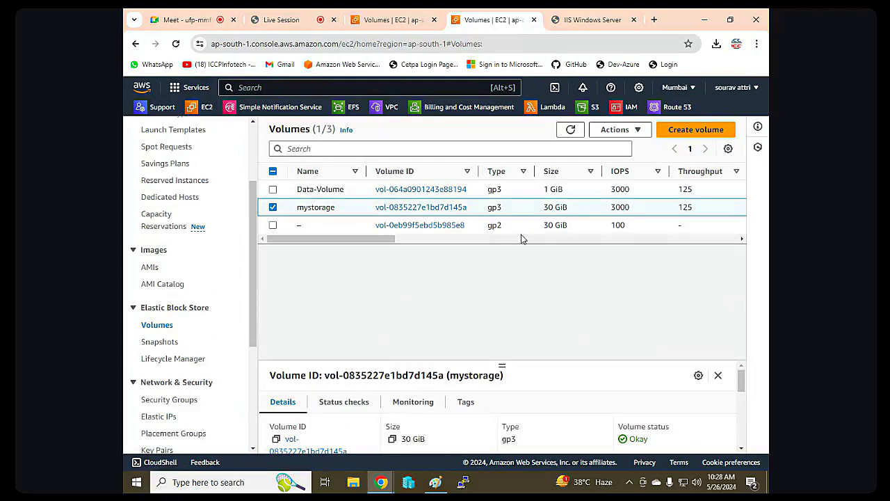
left_click(637, 130)
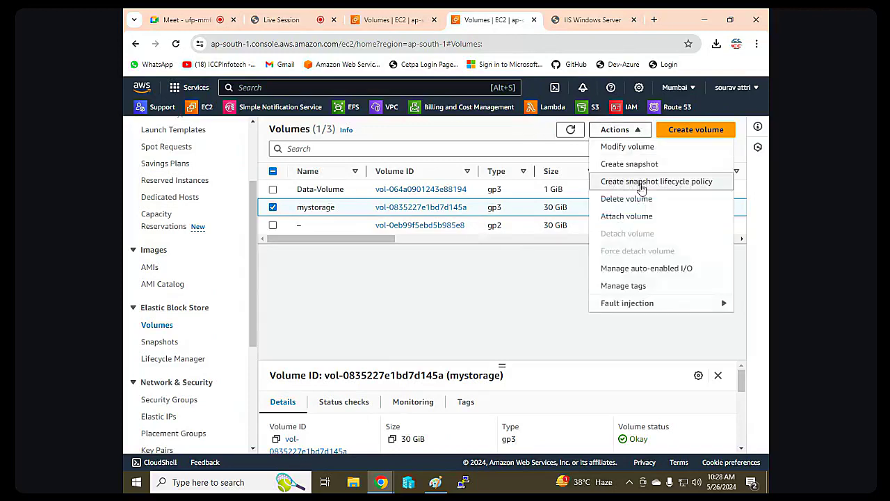
left_click(626, 215)
left_click(237, 345)
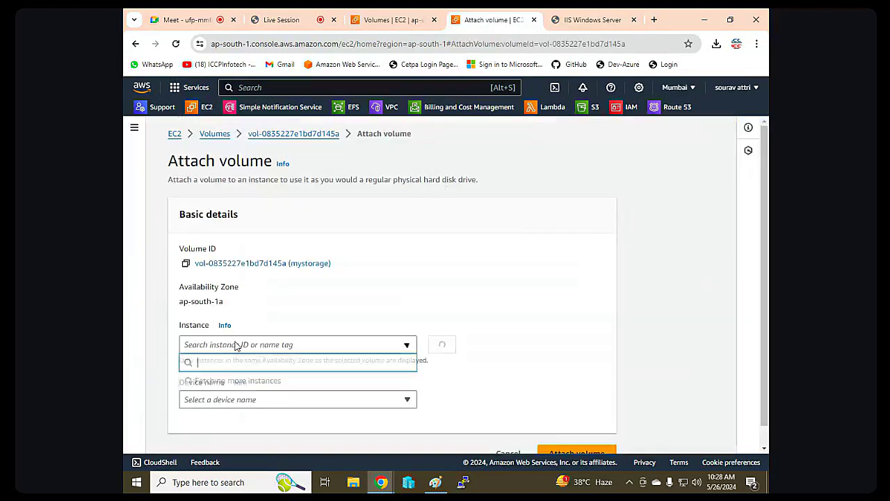
left_click(208, 387)
left_click(211, 401)
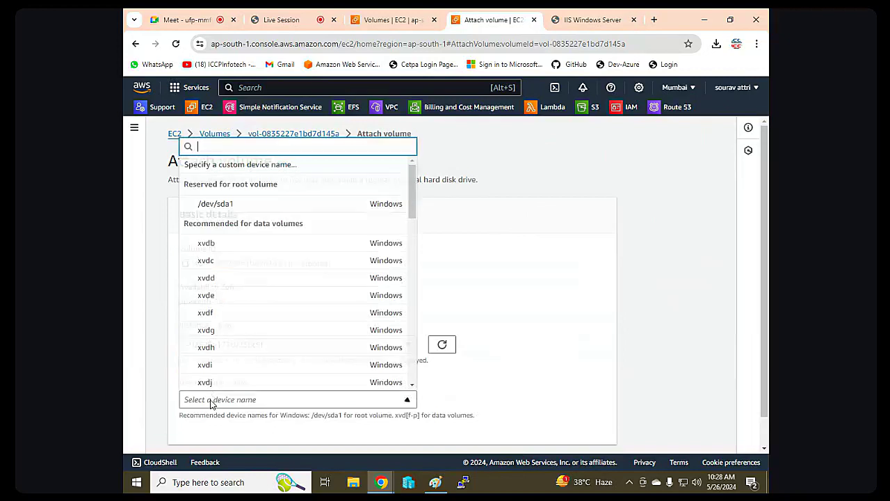
left_click(210, 207)
scroll(589, 329, "down", 1)
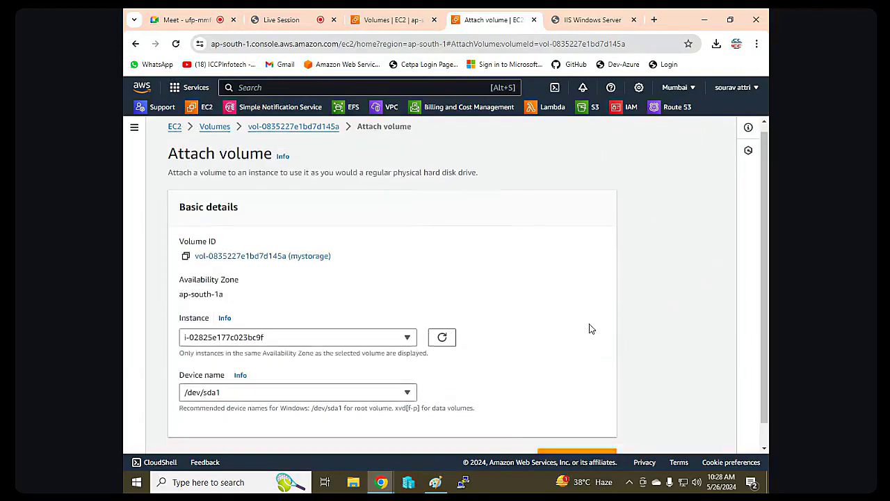
left_click(580, 432)
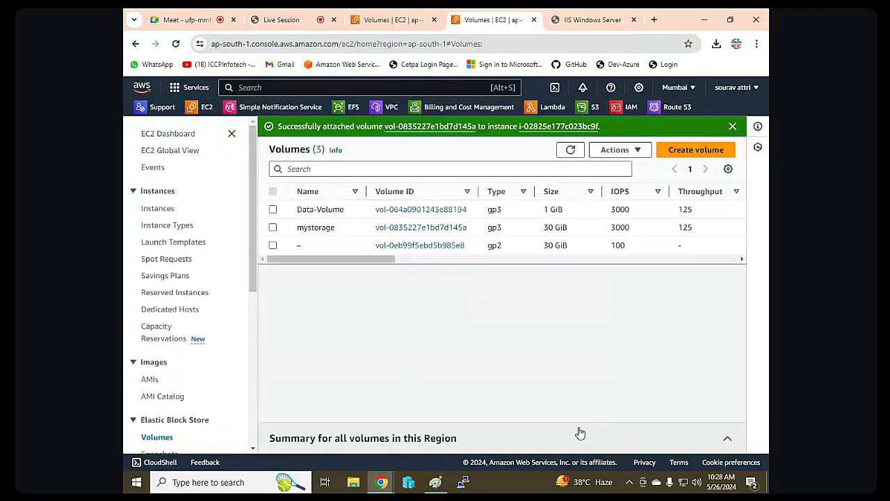
Step: Attach the 1 GiB Data-Volume to web4 as device xvdb
left_click(275, 211)
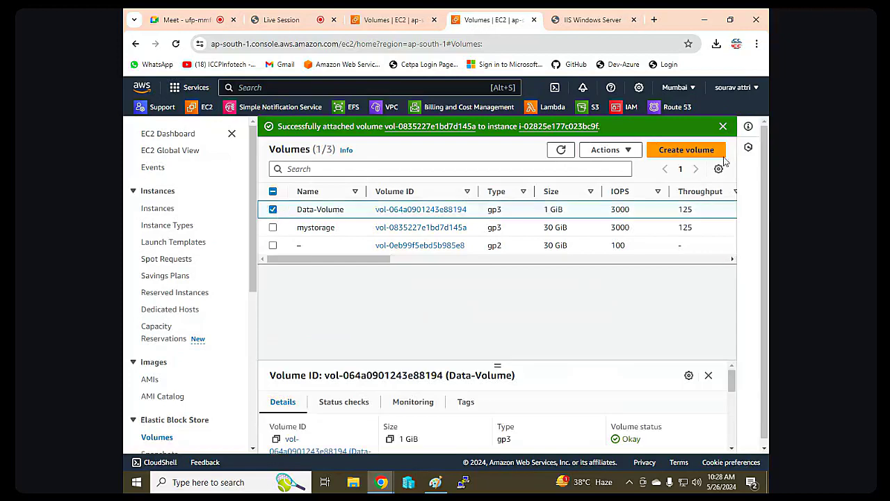
left_click(612, 151)
left_click(629, 236)
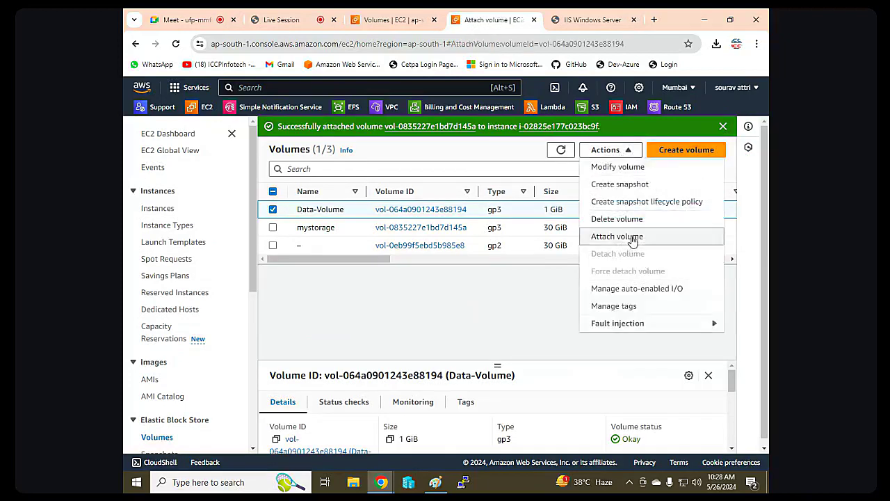
left_click(268, 343)
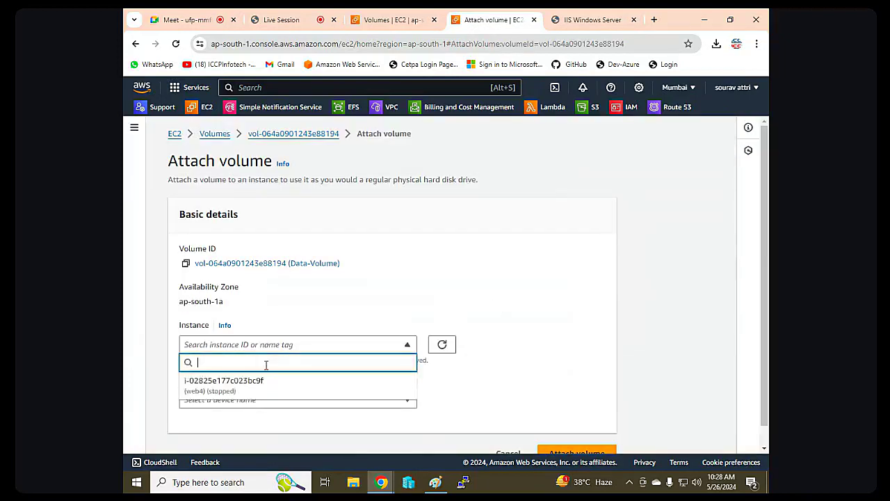
left_click(215, 389)
left_click(225, 402)
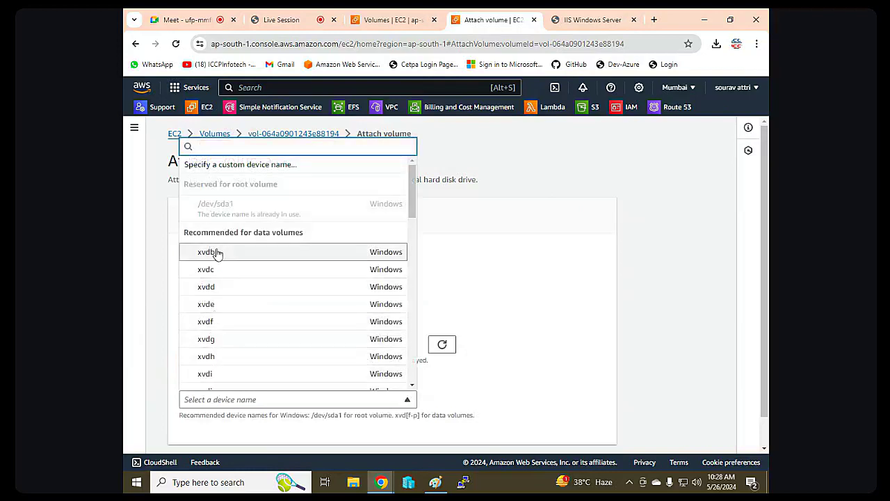
left_click(264, 252)
scroll(679, 324, "down", 1)
left_click(564, 433)
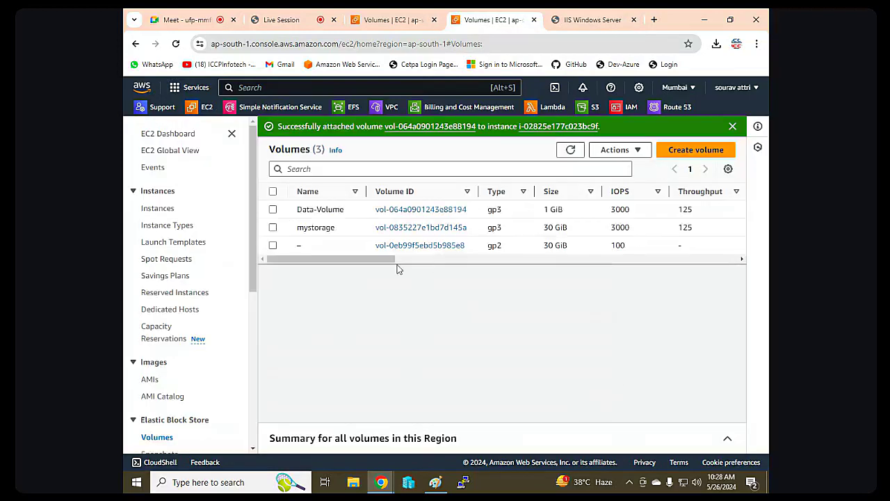
Step: Start web4, close the old IIS page, refresh, and dismiss the failed-start banner
left_click(157, 209)
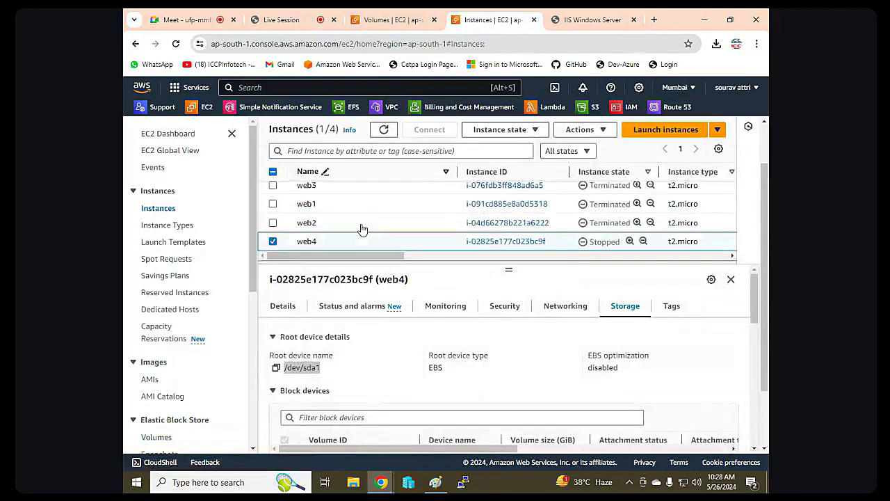
left_click(532, 130)
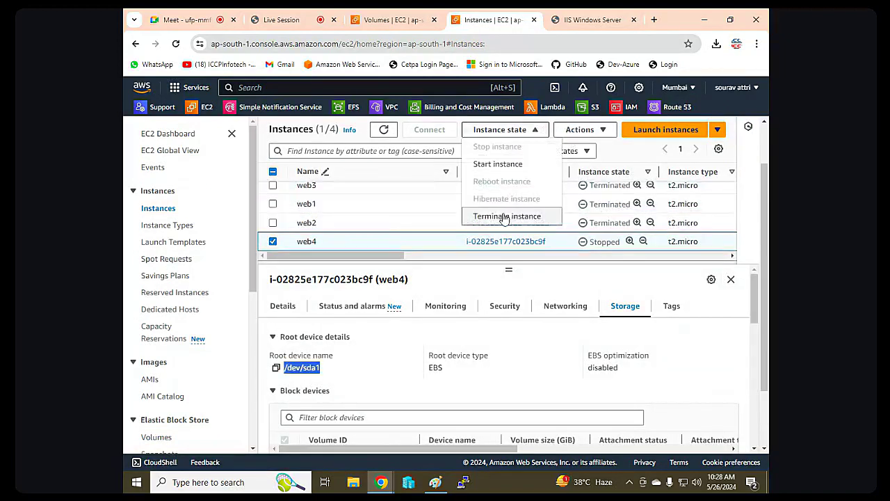
left_click(498, 164)
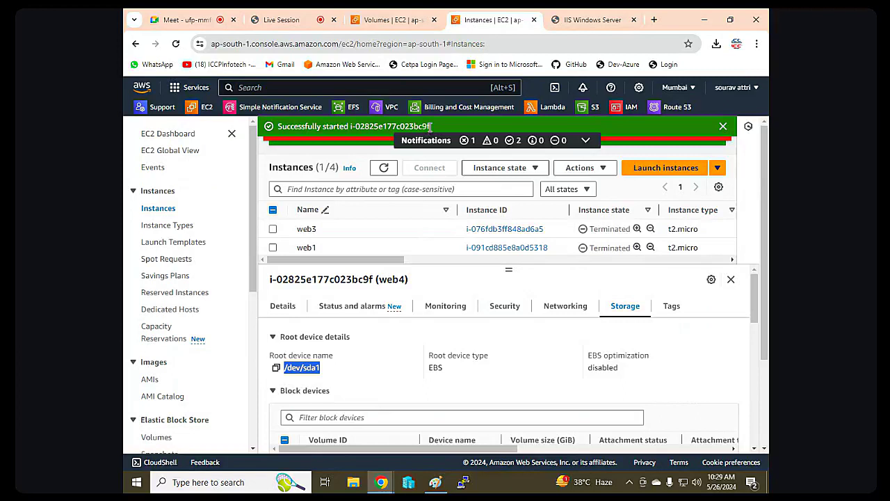
left_click(634, 19)
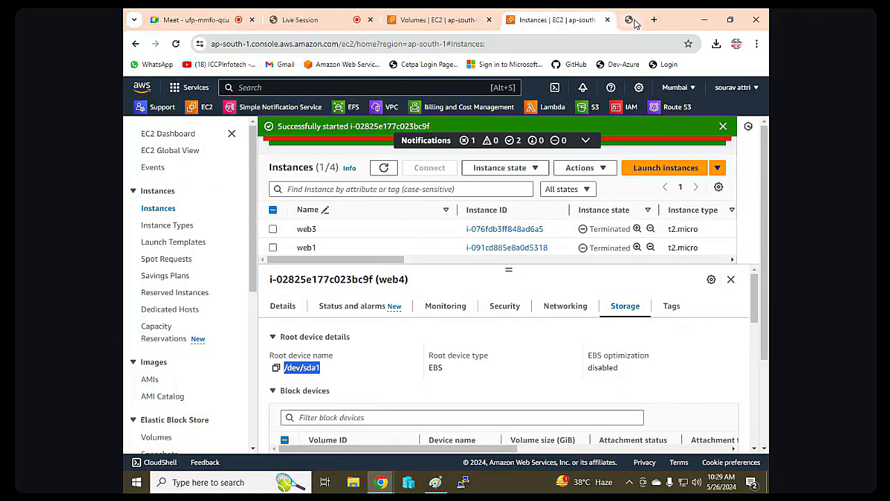
left_click(385, 169)
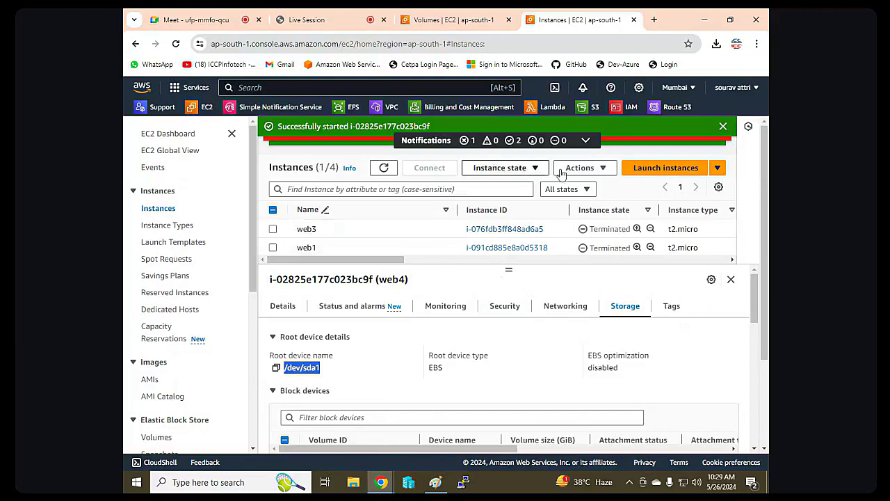
left_click(723, 127)
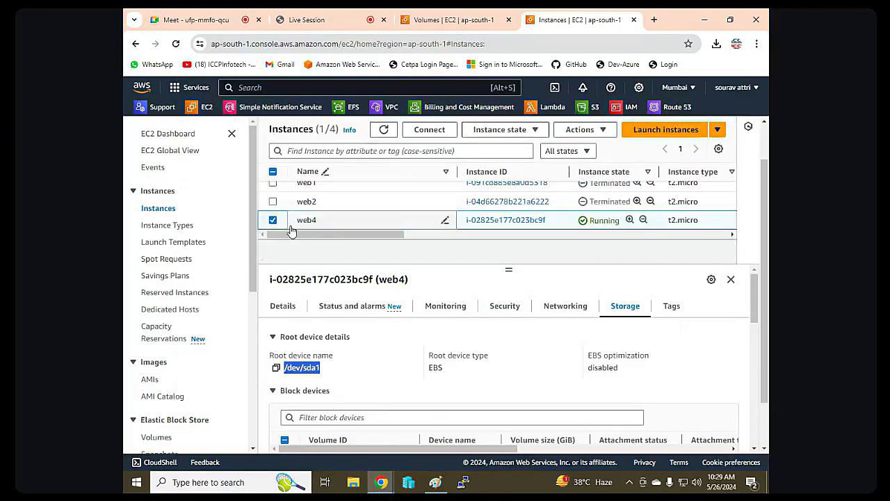
Step: Reselect web4, copy its public IPv4 address 13.201.38.45, and open a new browser tab
left_click(273, 221)
left_click(273, 220)
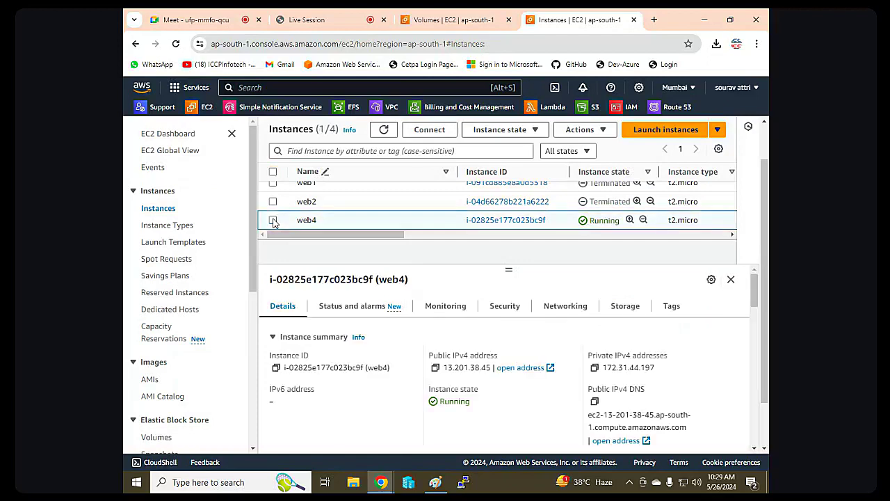
left_click(435, 368)
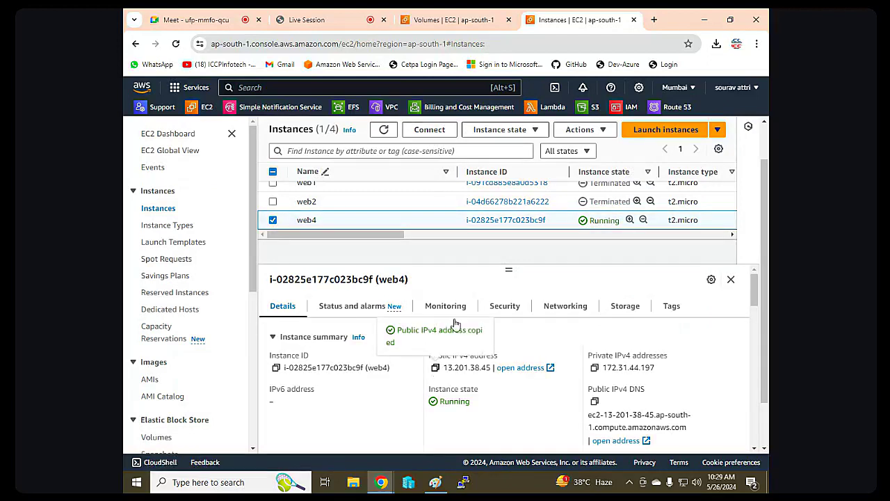
left_click(655, 21)
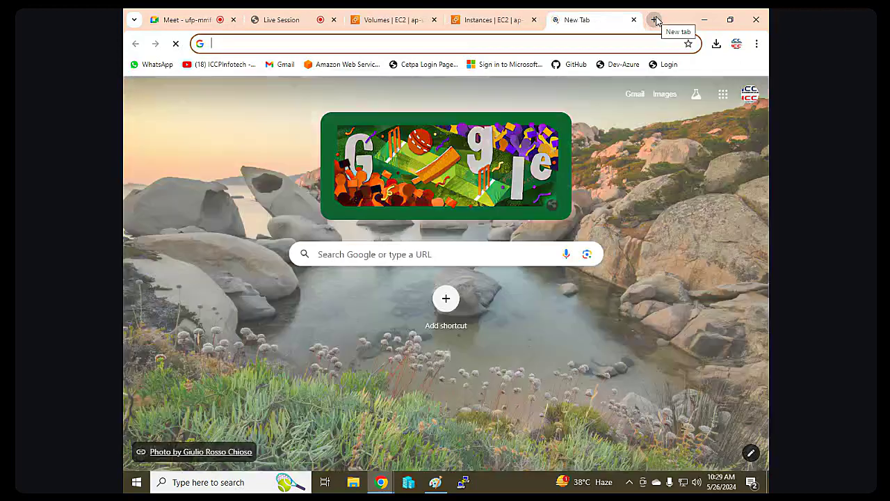
Step: Load 13.201.38.45 in the browser, then start a Remote Desktop Connection to that address
key("ctrl+v")
key("Return")
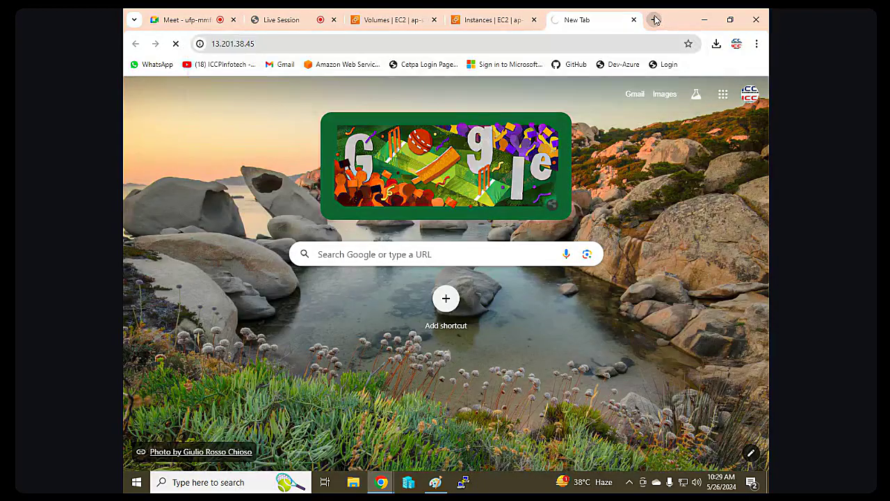
left_click(136, 482)
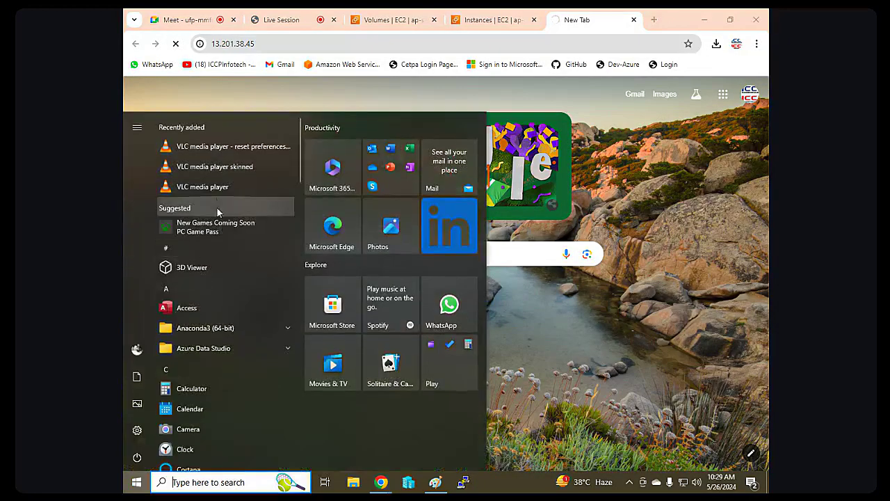
left_click(200, 487)
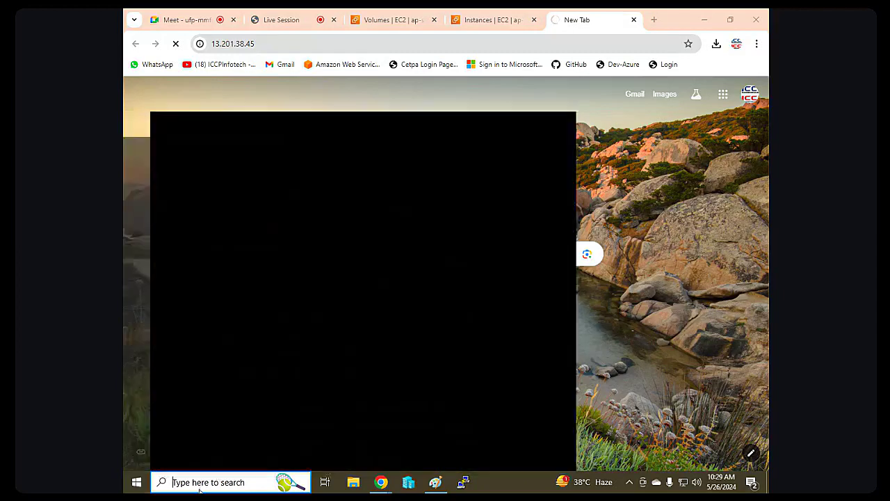
type("re")
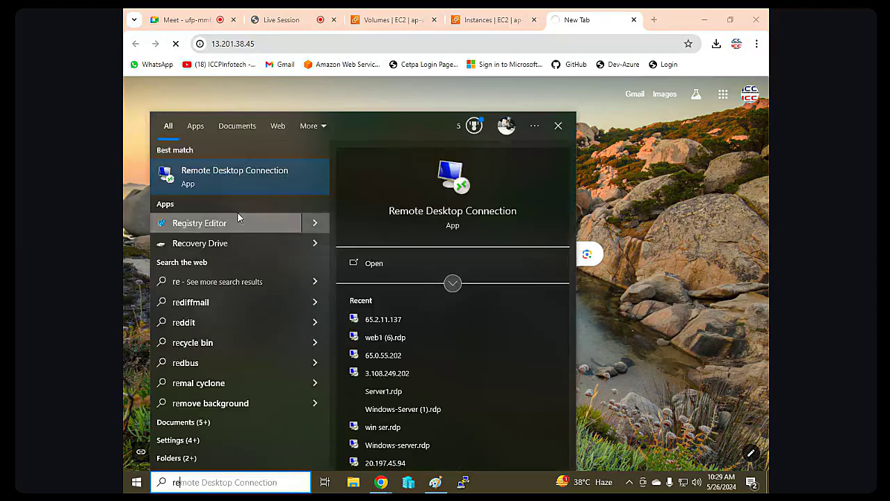
left_click(254, 182)
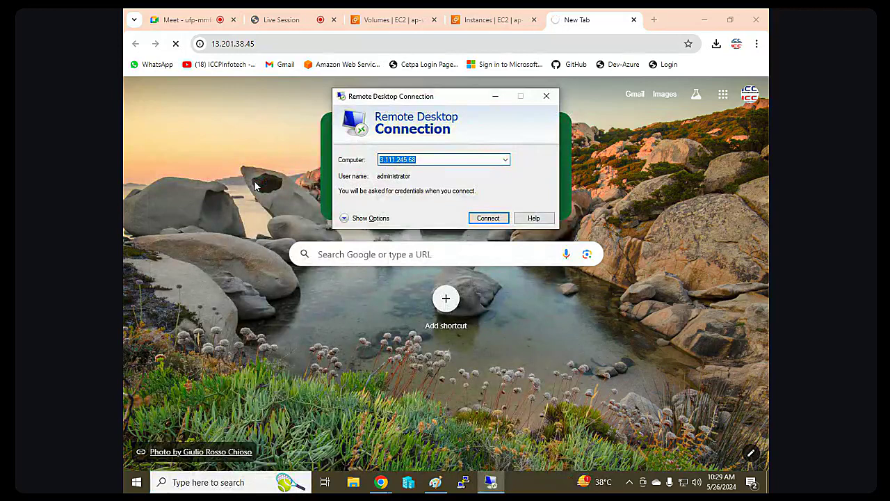
key("ctrl+v")
key("Return")
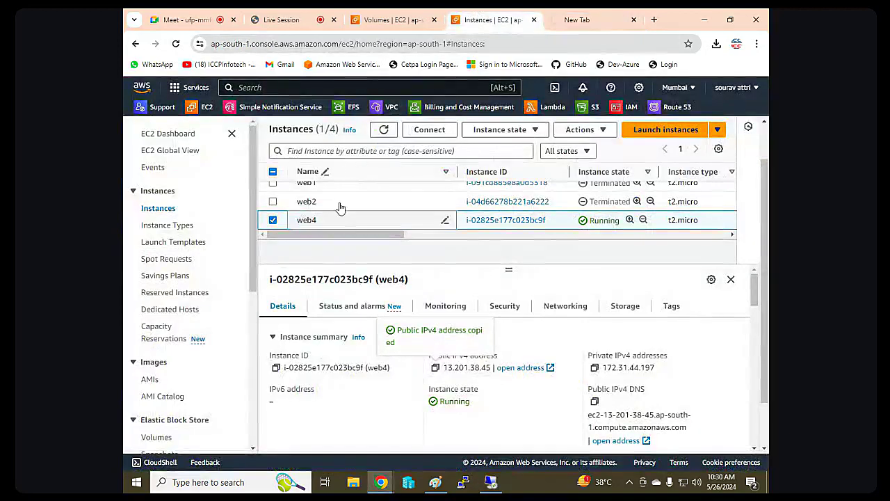
Step: Refresh the Instances list to check web4's status, then reload the 13.201.38.45 page
scroll(424, 205, "up", 2)
scroll(423, 204, "down", 3)
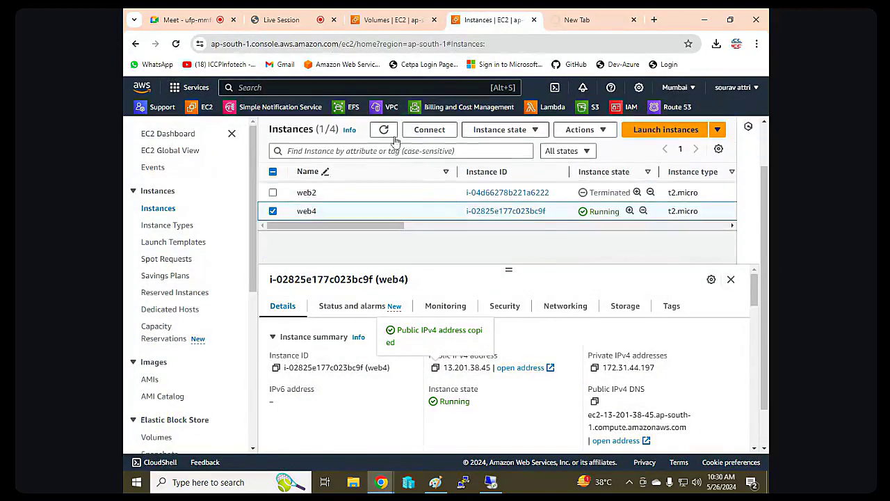
left_click_drag(400, 226, 440, 228)
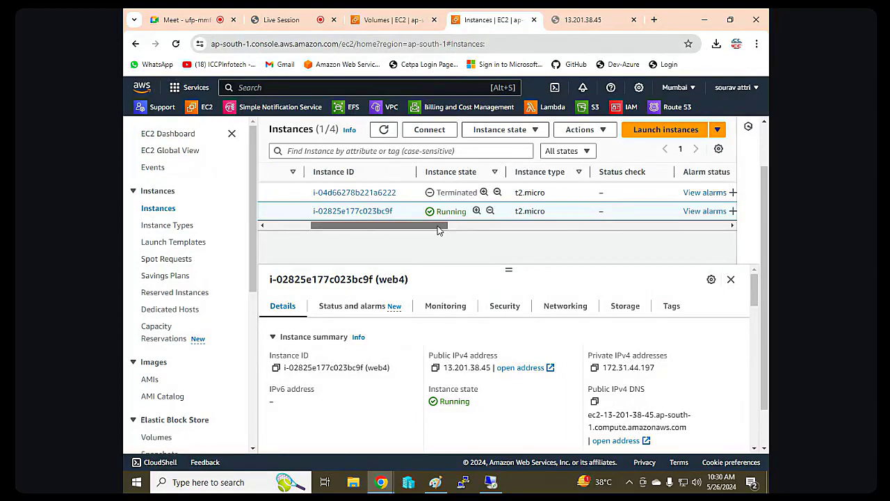
left_click(381, 132)
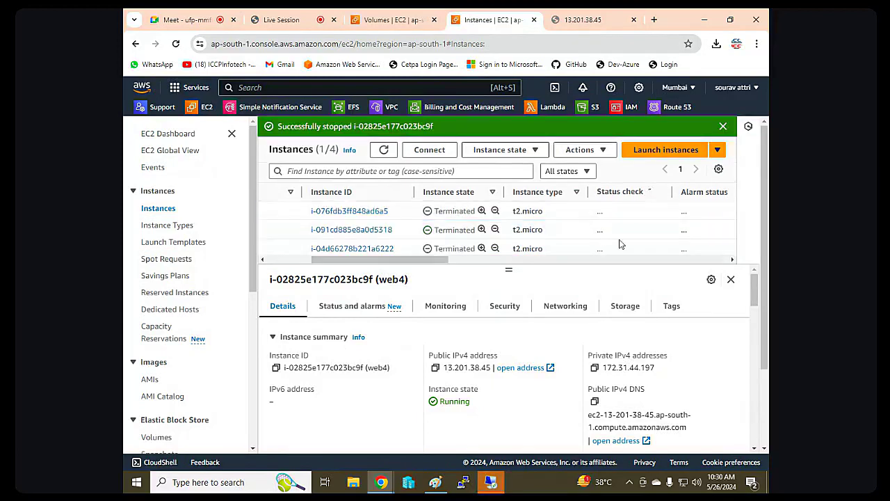
scroll(612, 232, "down", 2)
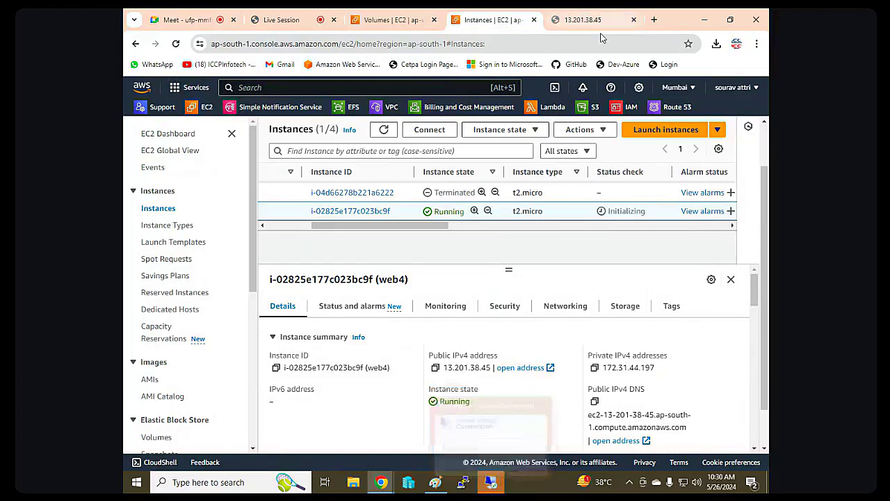
left_click(596, 21)
left_click(176, 44)
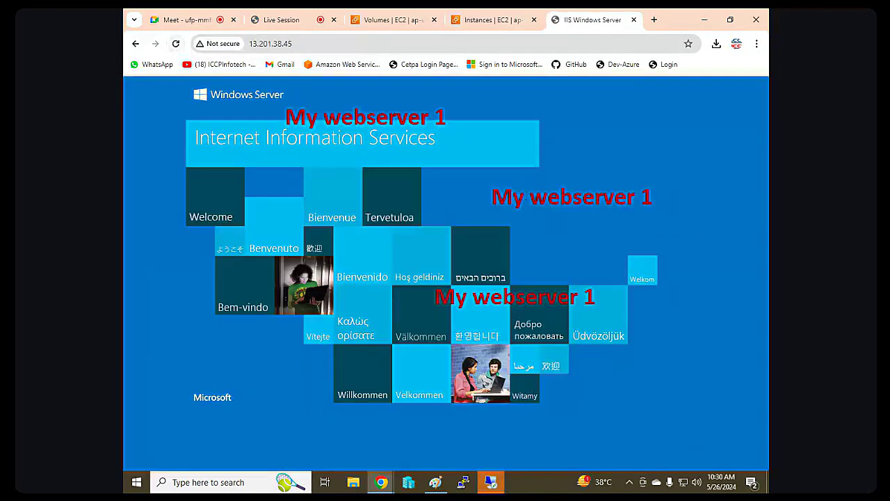
Step: Reconnect to 13.201.38.45 as administrator with the account password and accept the certificate
left_click(487, 483)
left_click(529, 270)
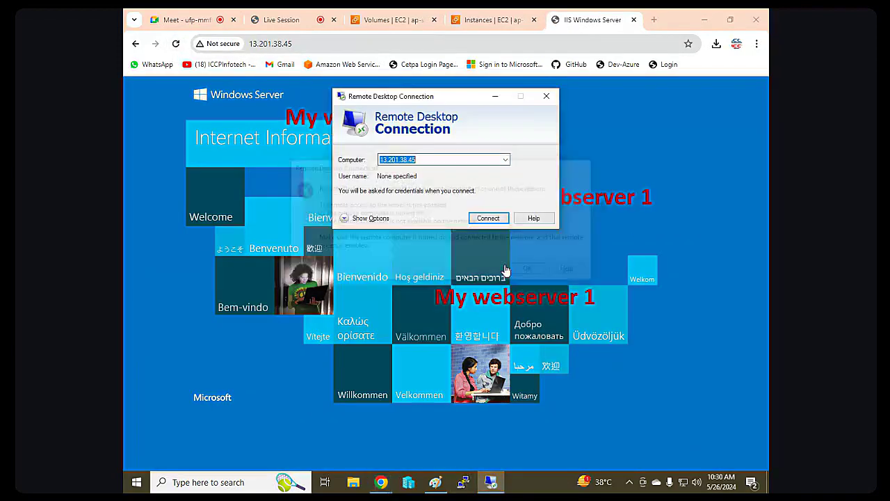
left_click(494, 222)
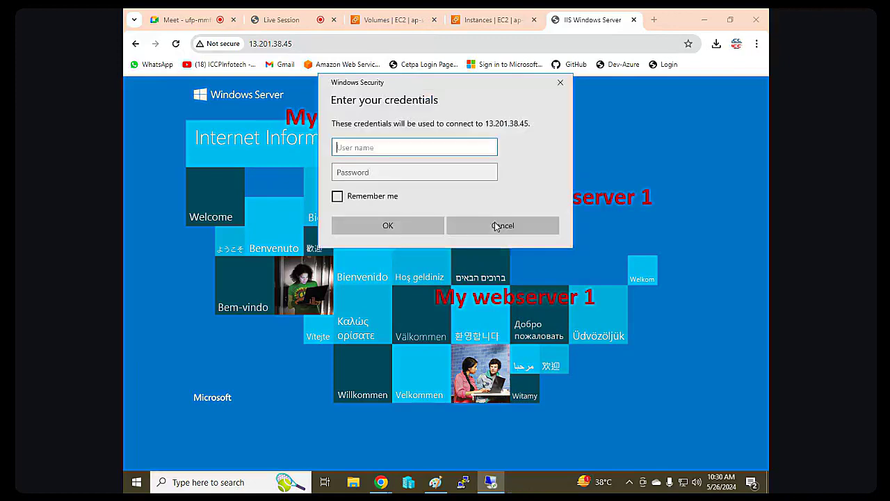
type("administrator")
key("Tab")
type("•••")
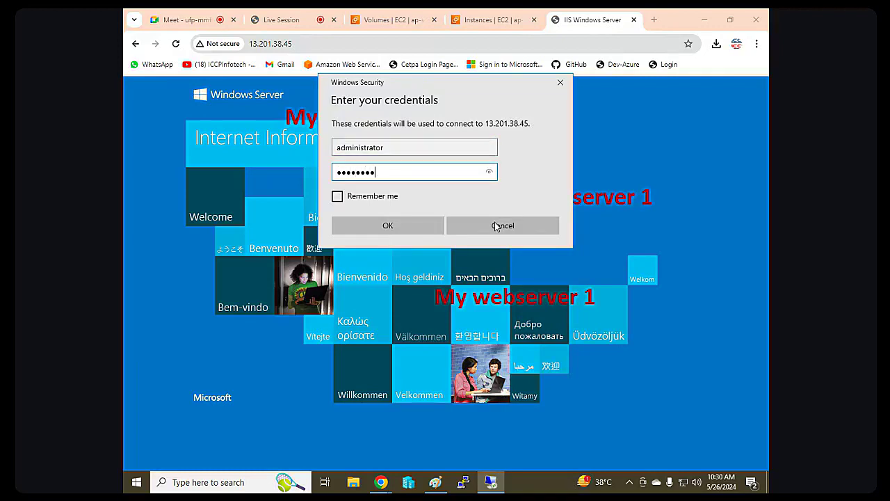
type("•••••")
key("Return")
left_click(480, 256)
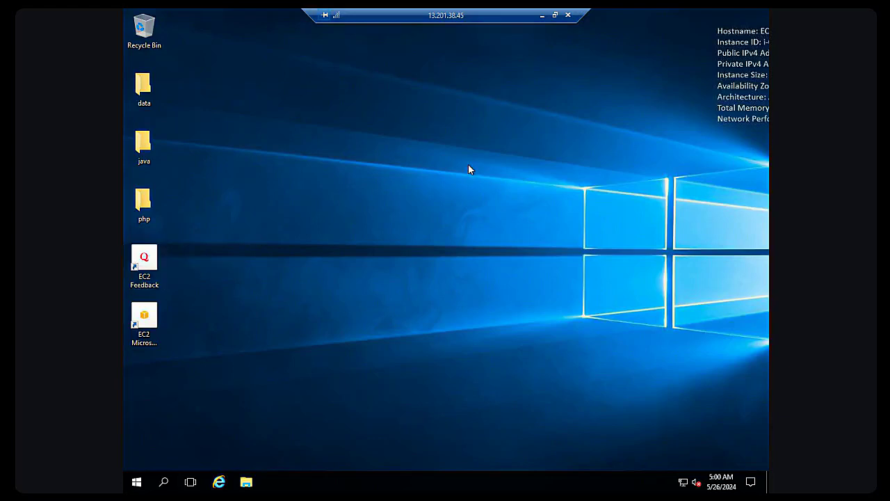
Step: Open File Explorer on the remote server and view This PC's drives
left_click(136, 483)
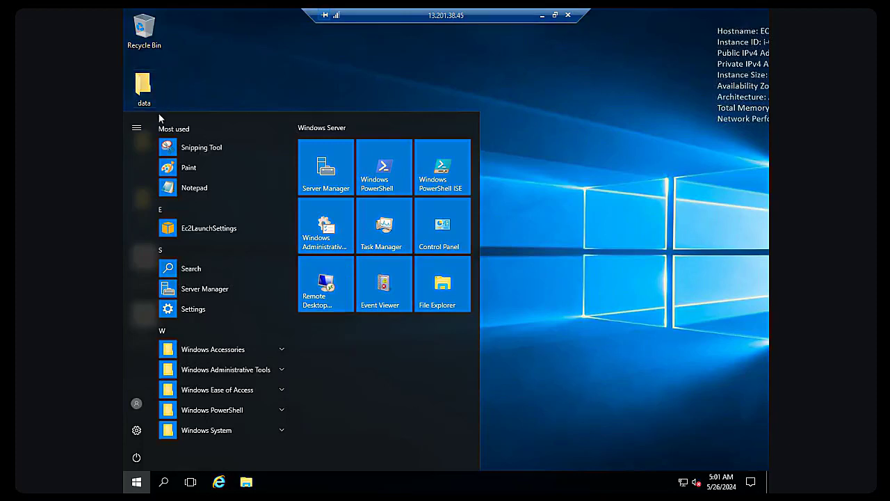
left_click(247, 483)
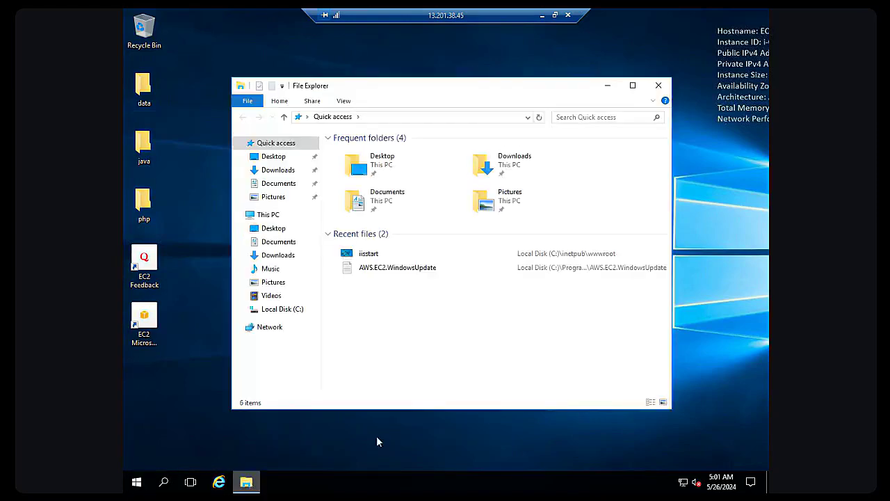
left_click(272, 215)
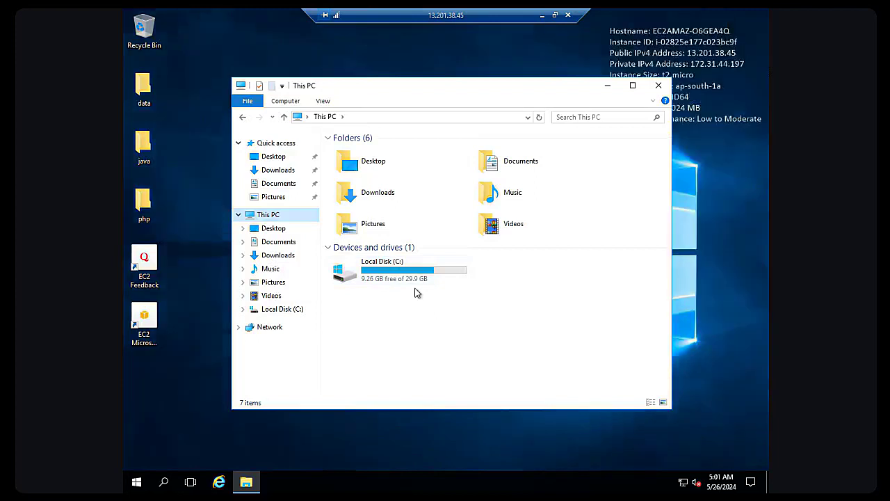
Step: Bring Disk 1 online in Disk Management, then minimize the remote session
left_click(134, 485)
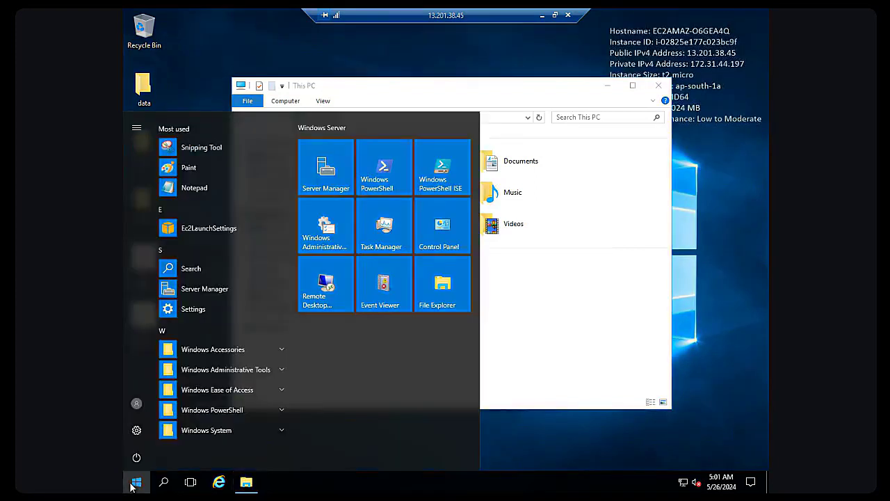
right_click(132, 485)
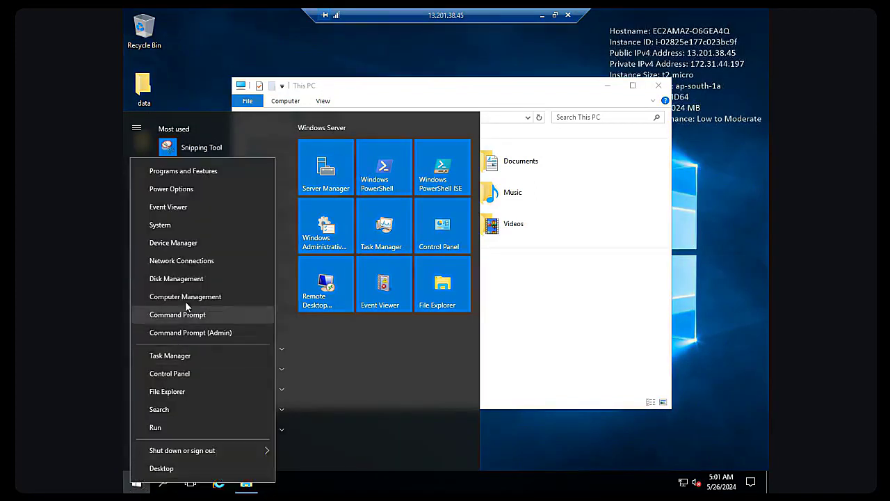
left_click(193, 280)
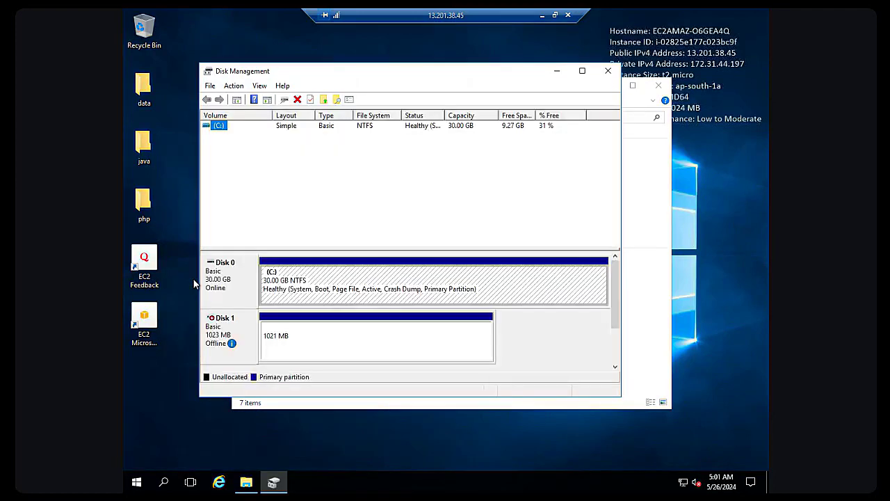
right_click(238, 332)
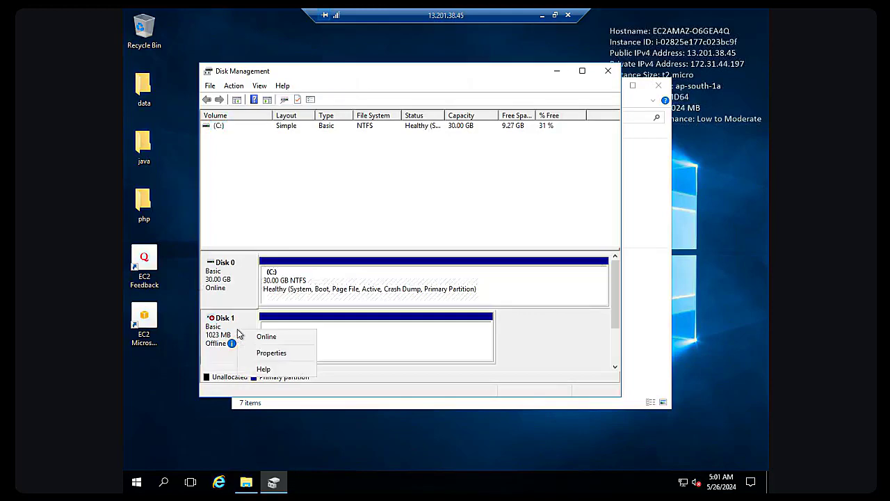
left_click(251, 336)
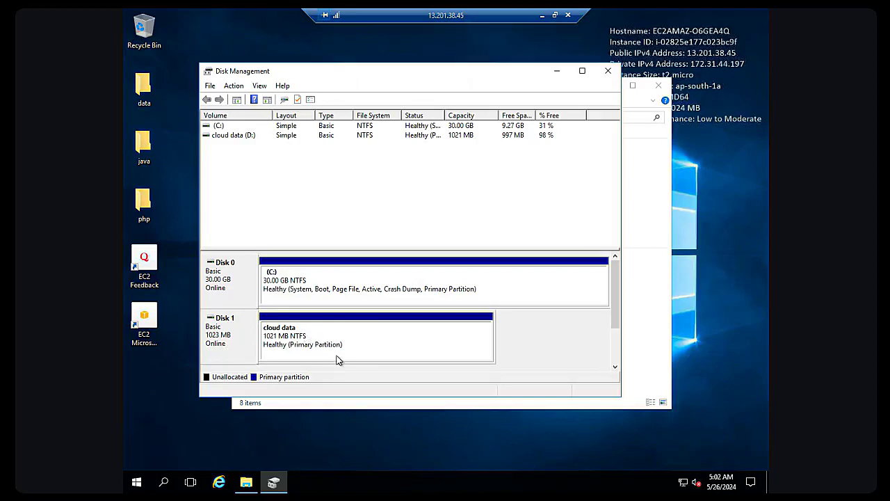
left_click(544, 14)
Step: Start modifying Data-Volume and enter a size of 10 GiB
left_click(390, 19)
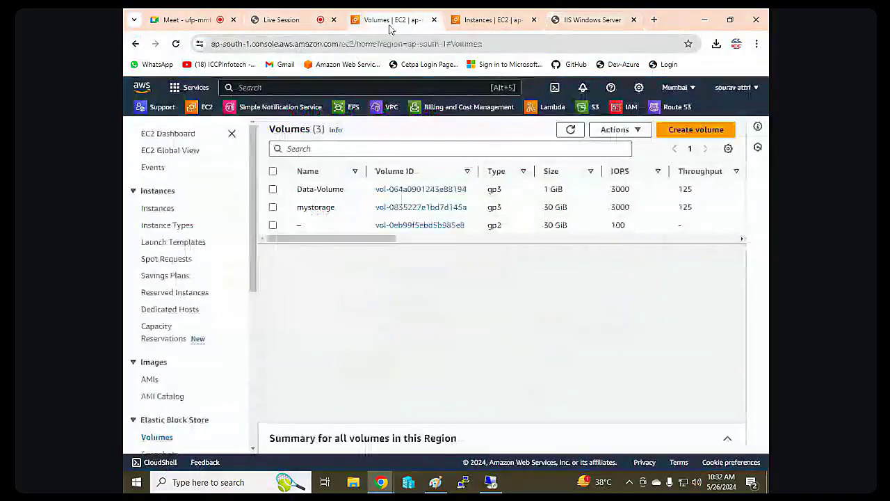
left_click(272, 190)
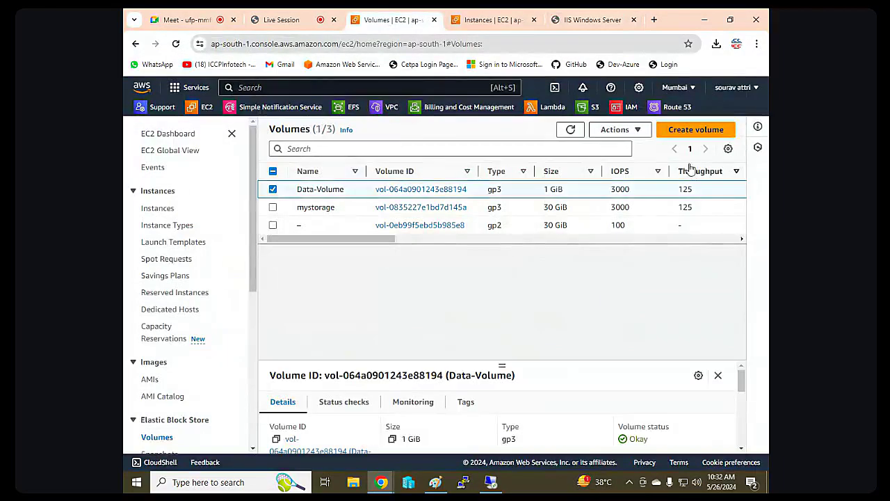
left_click(628, 138)
left_click(640, 146)
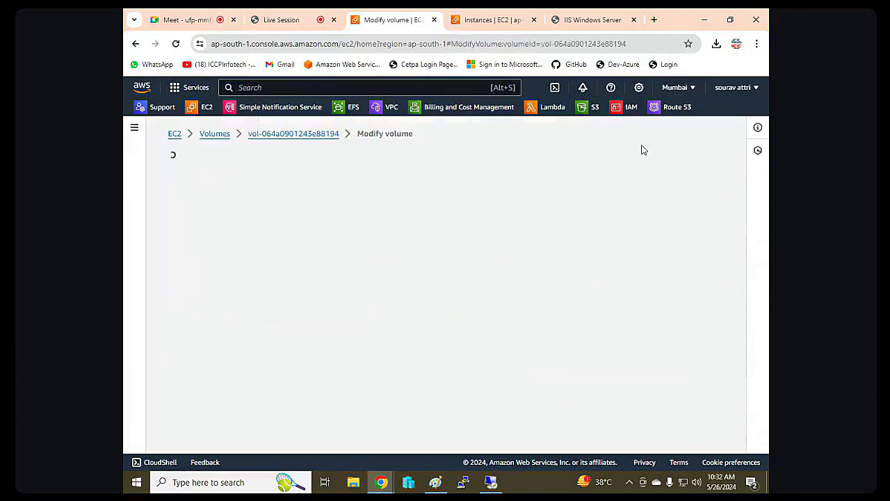
left_click(197, 349)
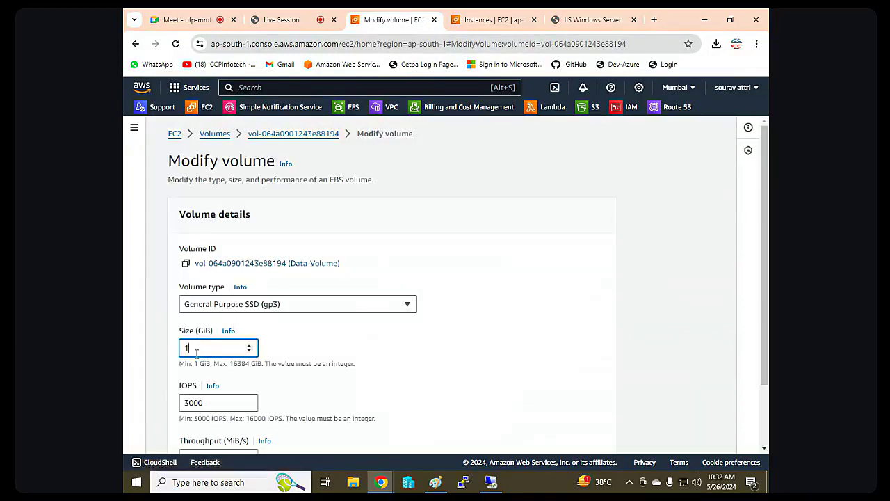
type("0")
Step: Let a raised-hand participant speak in the live session, then return to the EC2 Instances list
left_click(289, 21)
left_click(657, 208)
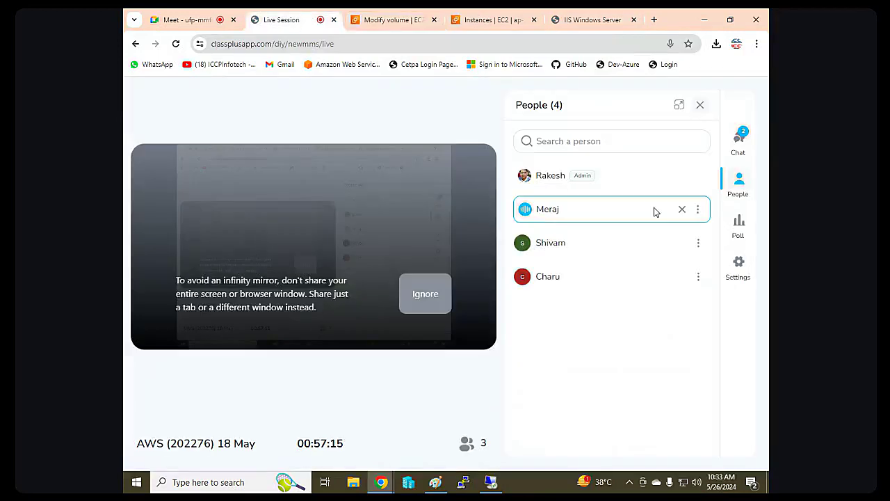
left_click(178, 19)
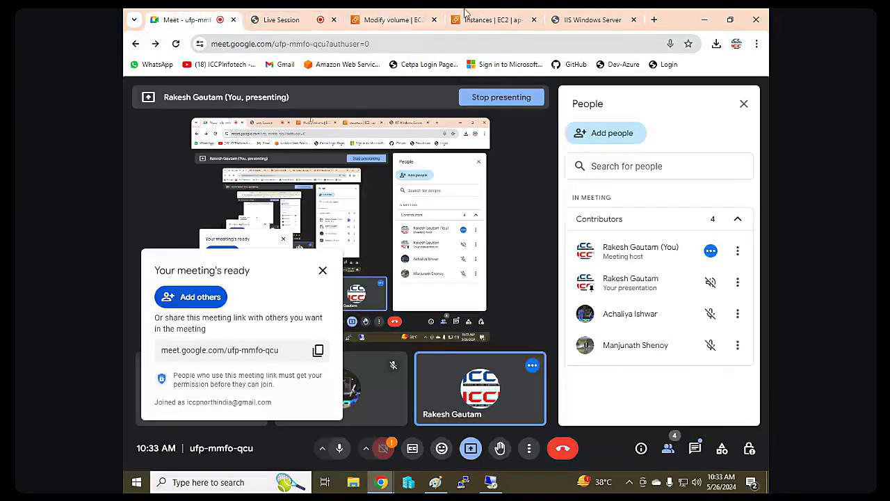
left_click(408, 20)
left_click(484, 23)
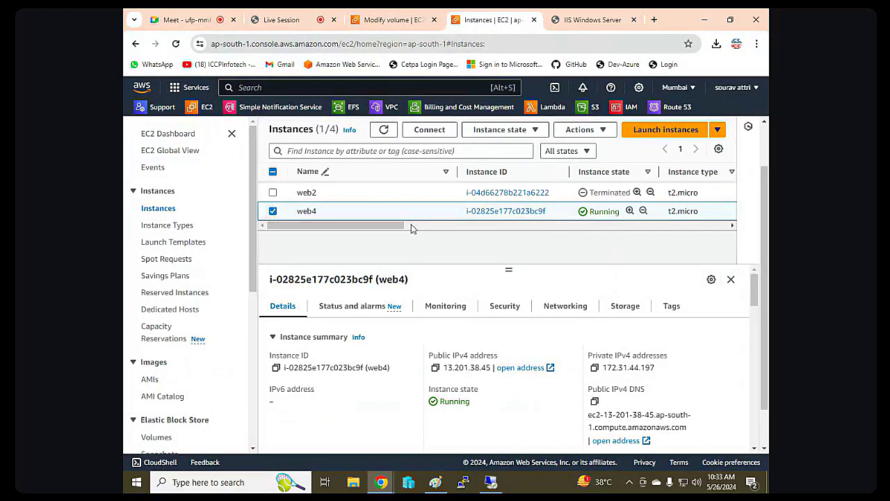
Step: Terminate the web4 instance and confirm the termination
left_click_drag(384, 230, 310, 232)
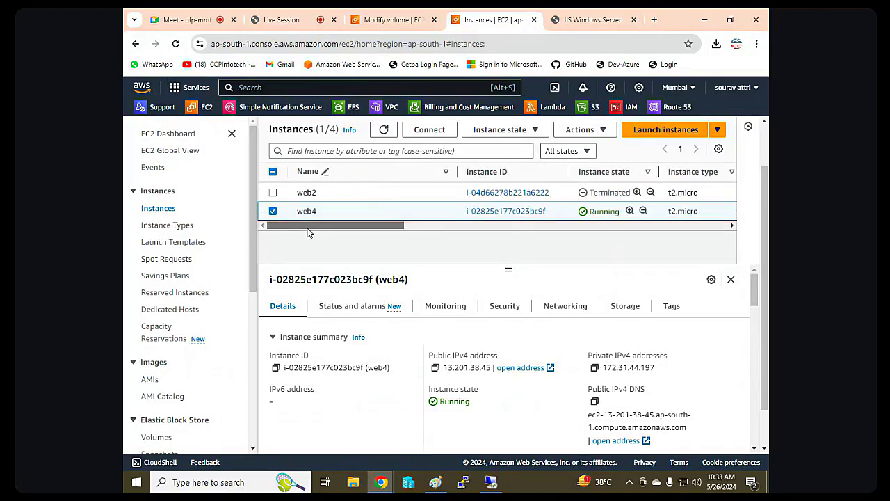
left_click(485, 133)
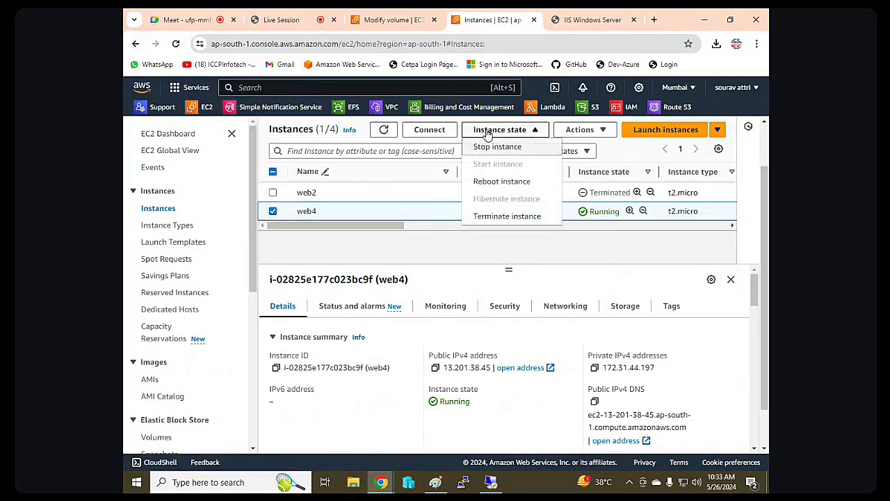
left_click(498, 217)
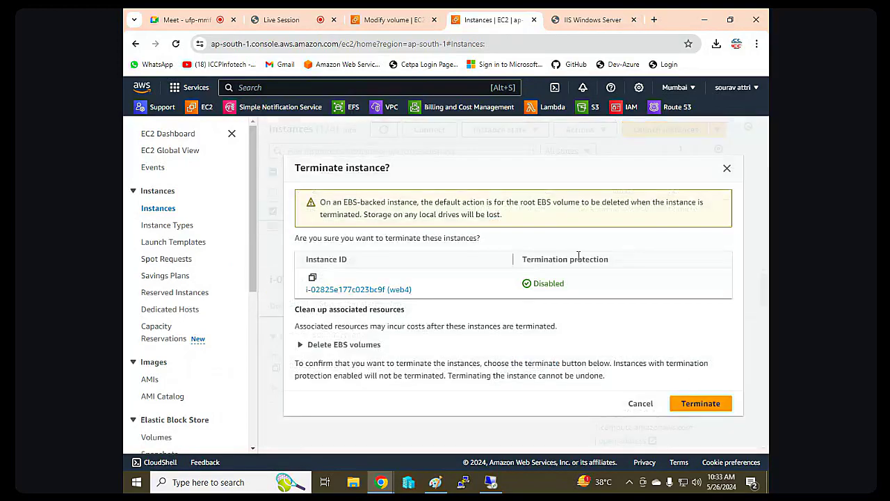
left_click(688, 403)
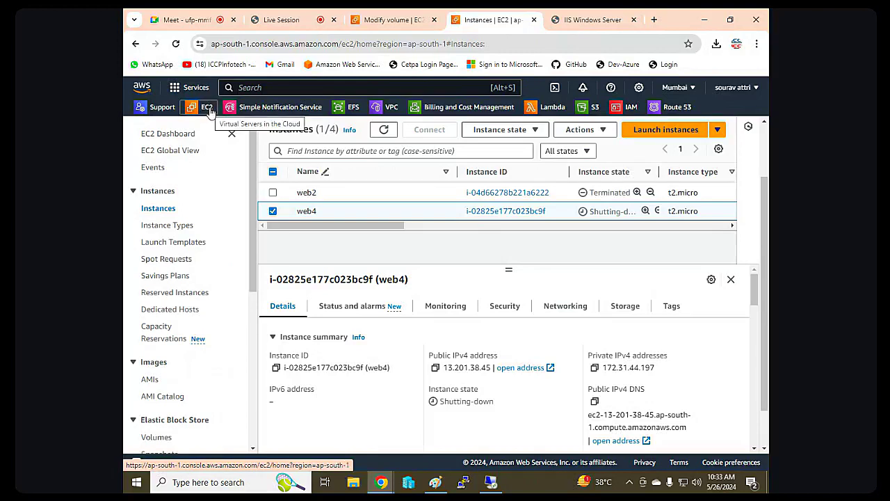
Step: Dismiss the remote-session-ended notice and close the Remote Desktop Connection window
left_click(527, 252)
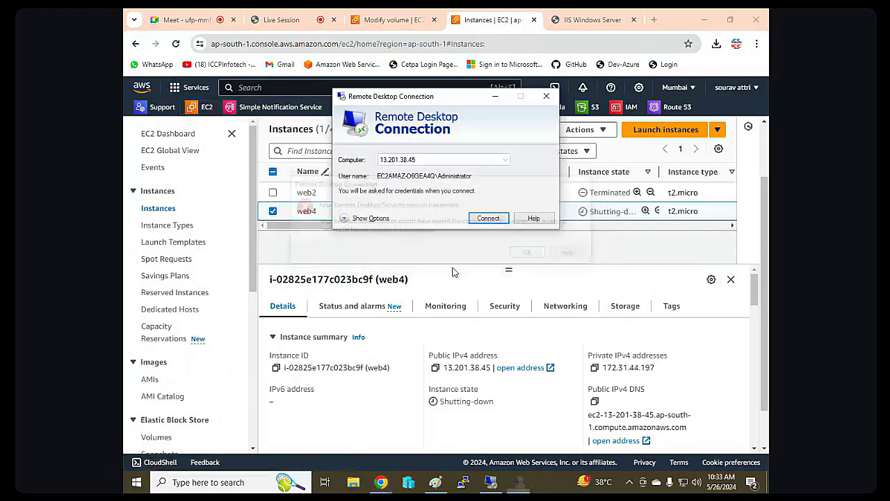
left_click(546, 96)
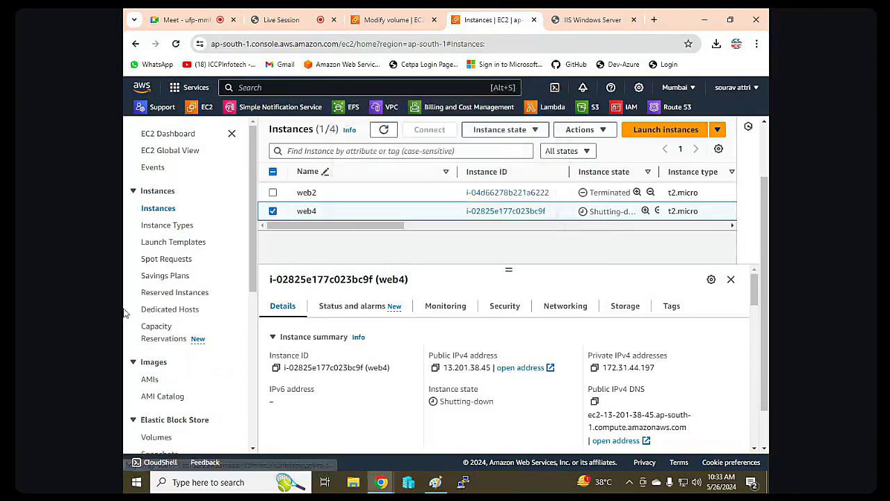
scroll(167, 327, "down", 4)
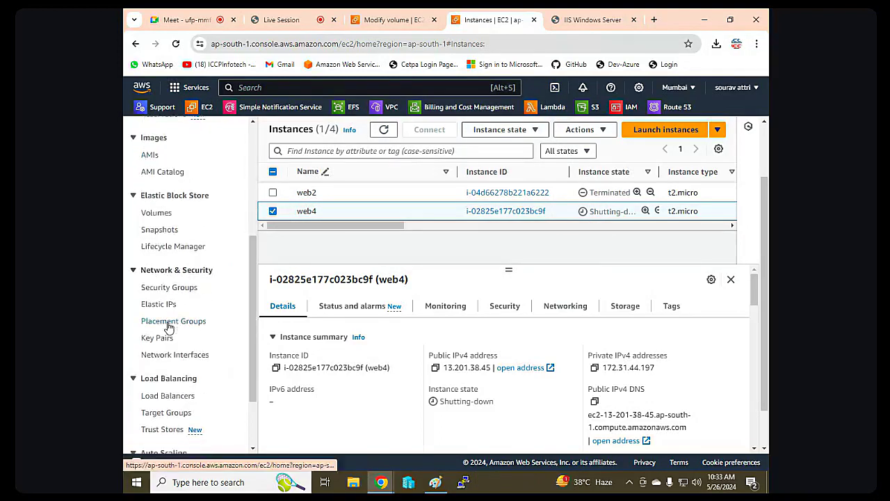
scroll(168, 397, "down", 1)
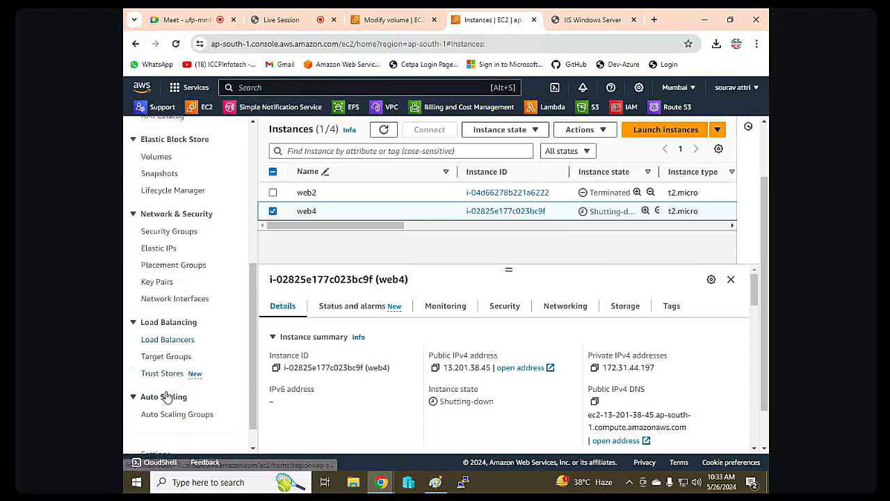
scroll(170, 345, "up", 1)
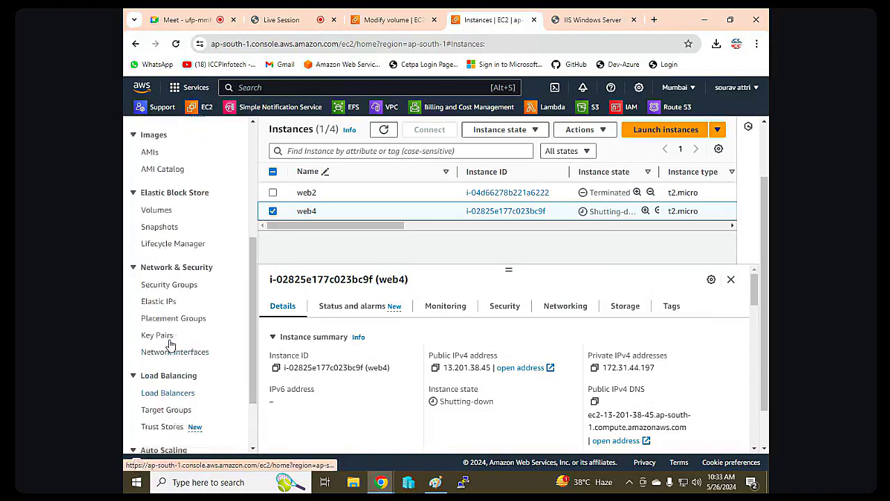
scroll(172, 407, "down", 2)
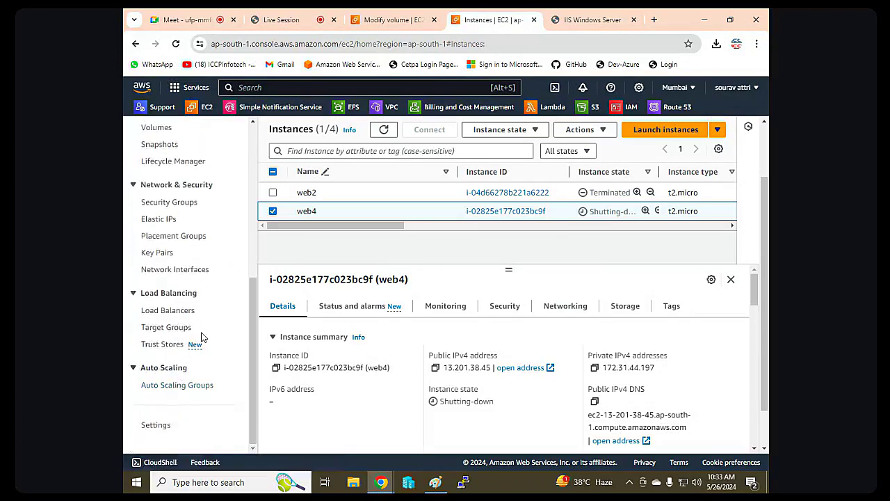
scroll(202, 338, "up", 6)
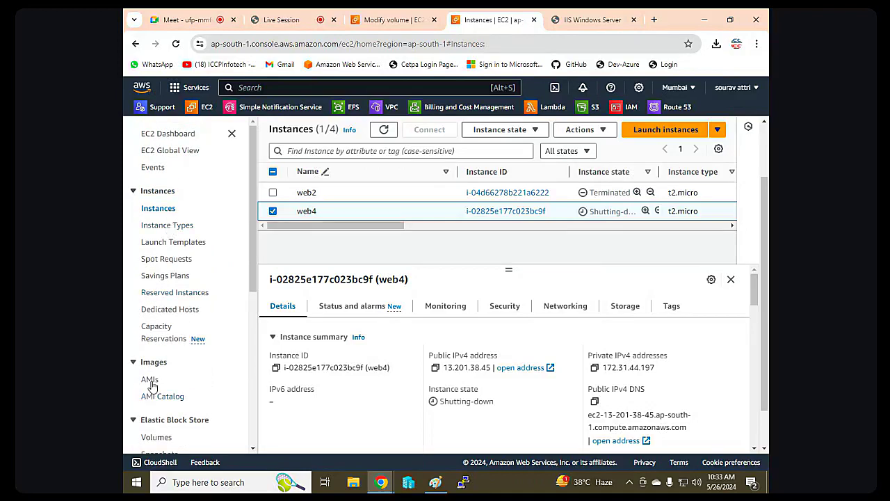
scroll(174, 369, "down", 4)
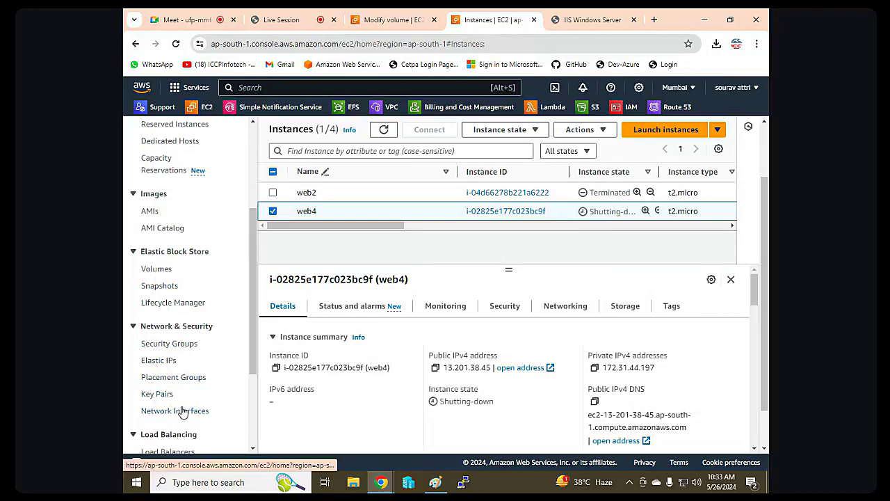
scroll(181, 409, "up", 3)
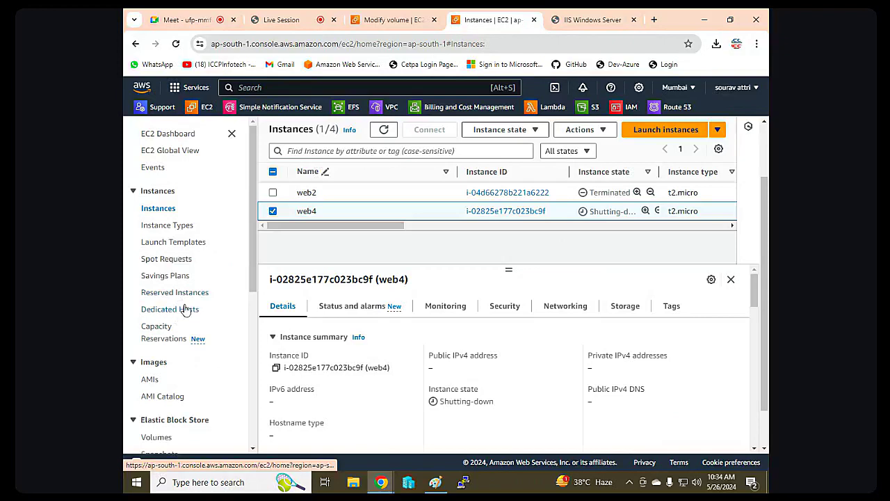
Step: Refresh to confirm web4 is terminated, deselect it, and go to the S3 console
left_click(382, 131)
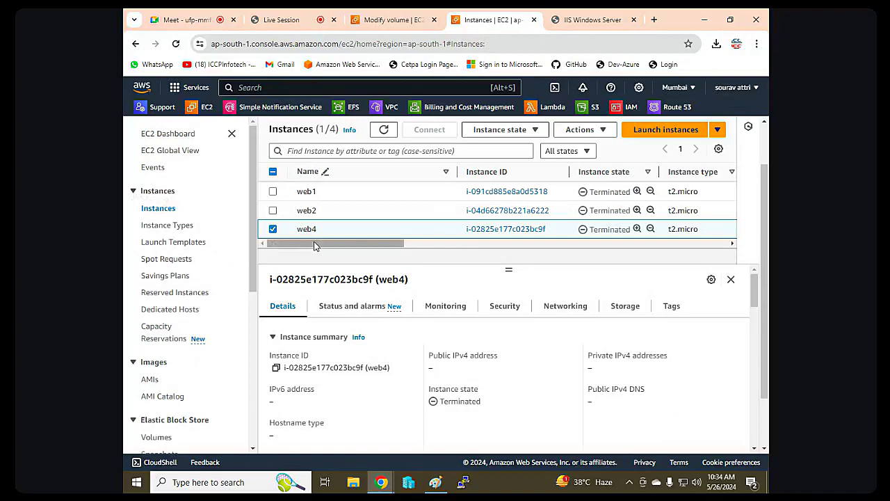
left_click(273, 231)
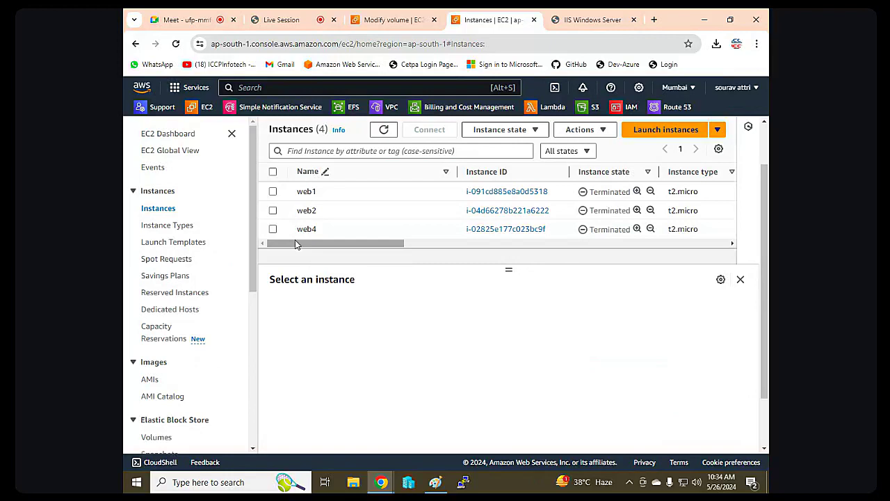
left_click(593, 110)
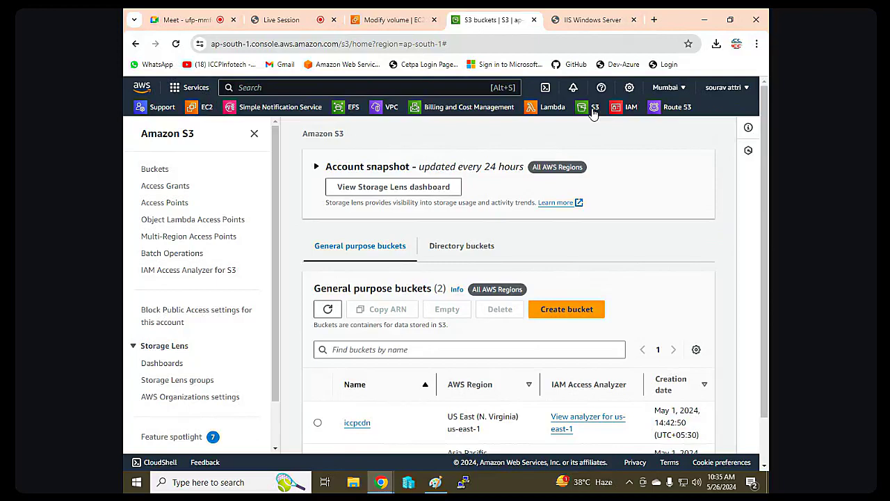
Step: Look over the S3 buckets, then return to Data-Volume's Modify volume form at 10 GiB
scroll(616, 145, "down", 1)
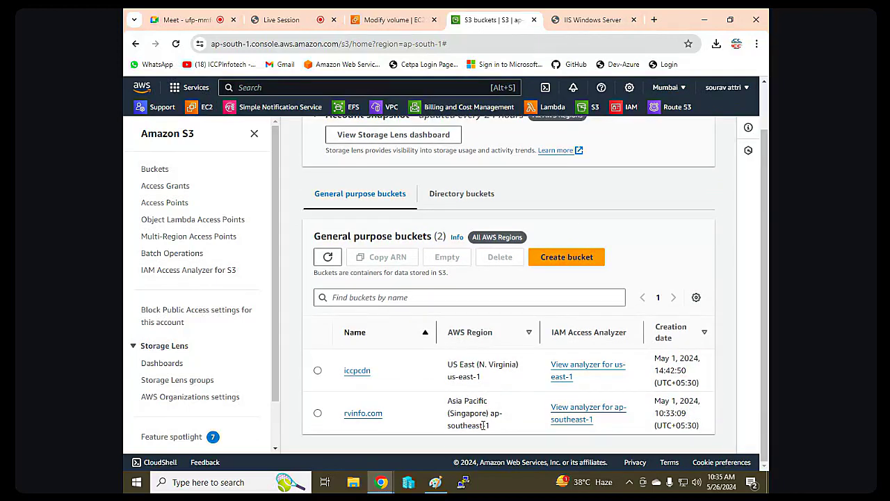
scroll(428, 407, "up", 1)
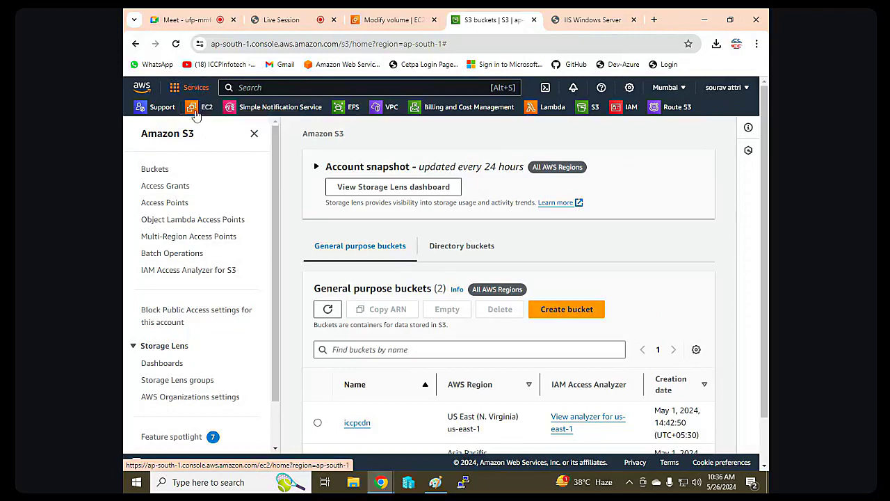
scroll(485, 373, "down", 1)
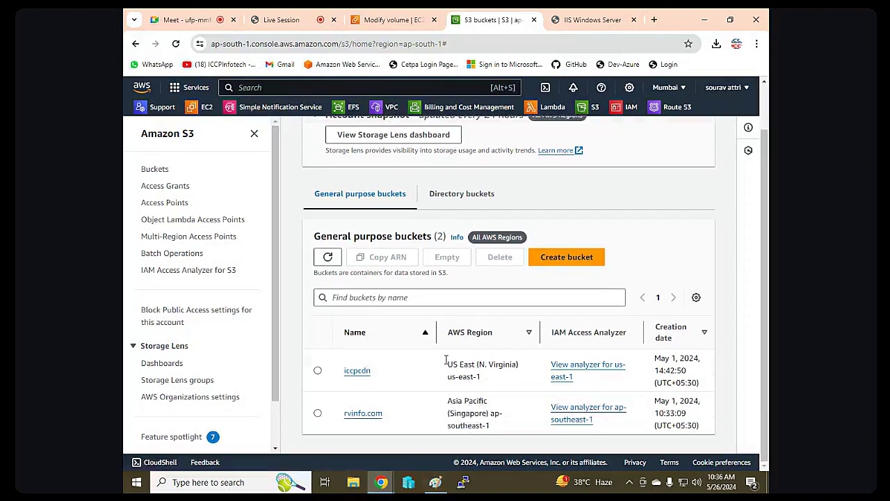
scroll(362, 344, "up", 1)
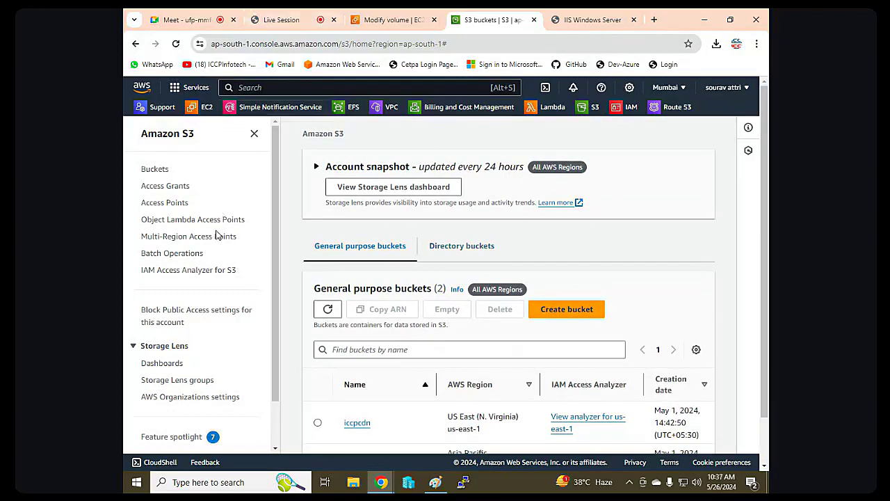
left_click(398, 21)
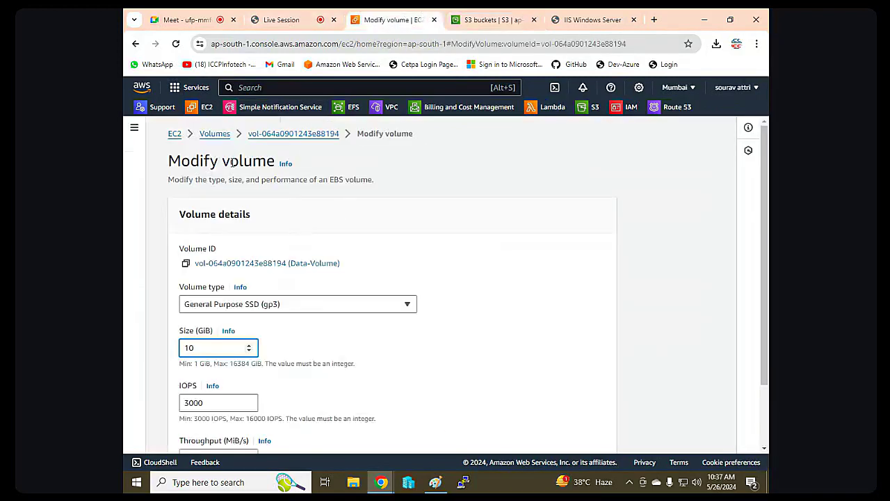
Step: Go back to the EC2 dashboard and list all instances by clearing the running-state filter
left_click(175, 134)
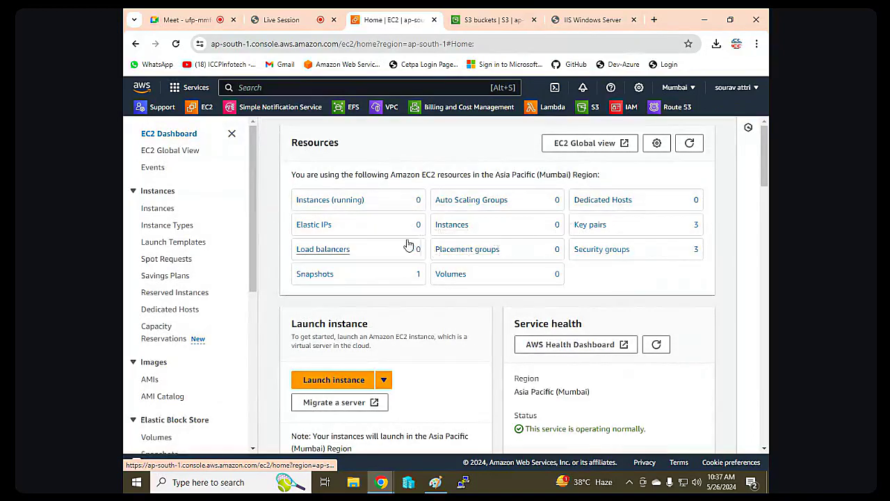
left_click(316, 200)
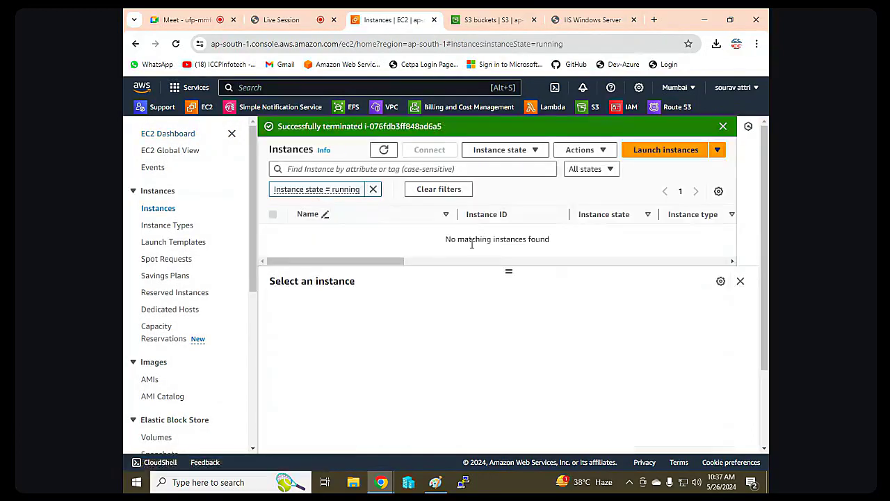
left_click(373, 188)
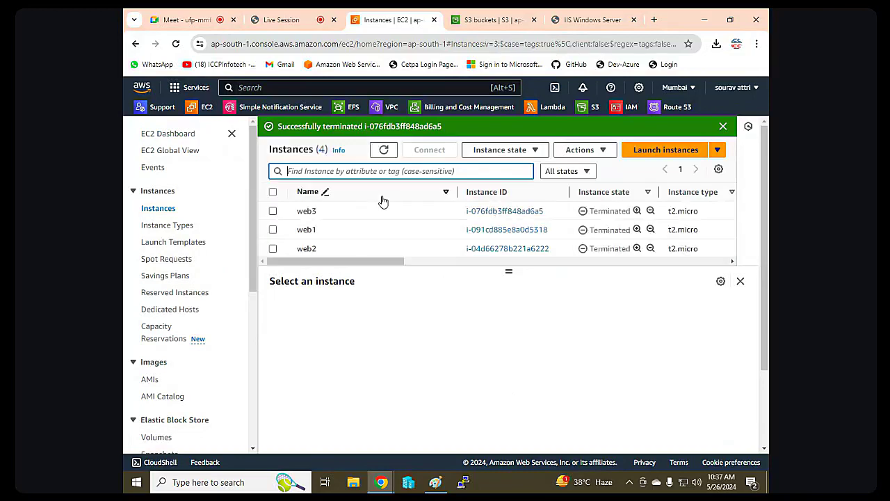
scroll(429, 224, "down", 2)
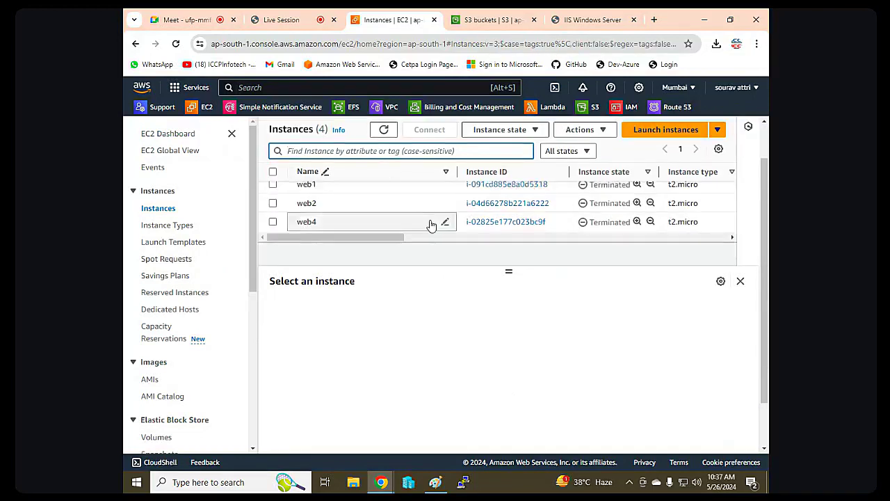
scroll(429, 225, "down", 1)
scroll(429, 225, "up", 2)
scroll(429, 224, "down", 1)
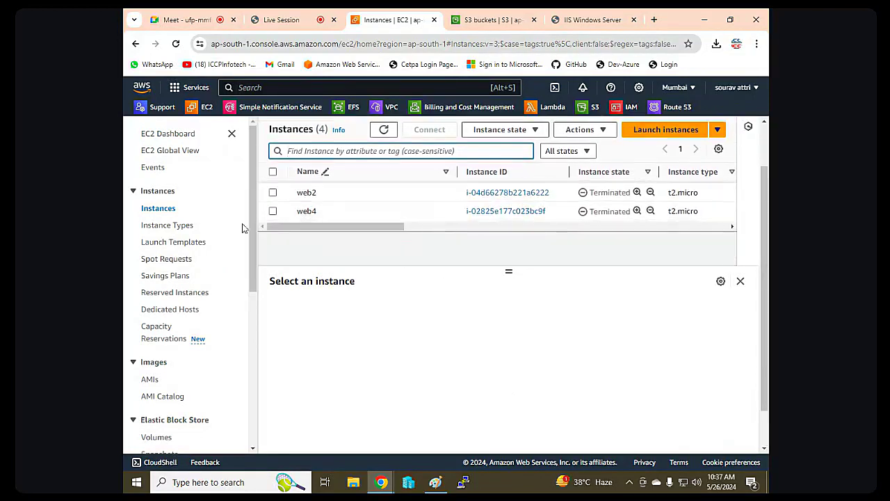
scroll(148, 324, "down", 2)
Step: Delete all three EBS volumes, confirming with 'delete', then open Billing and Cost Management
left_click(157, 325)
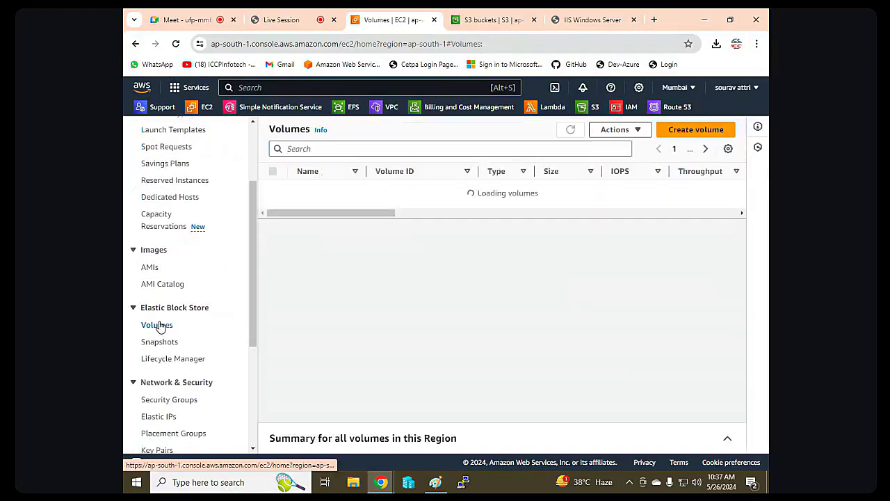
left_click(273, 171)
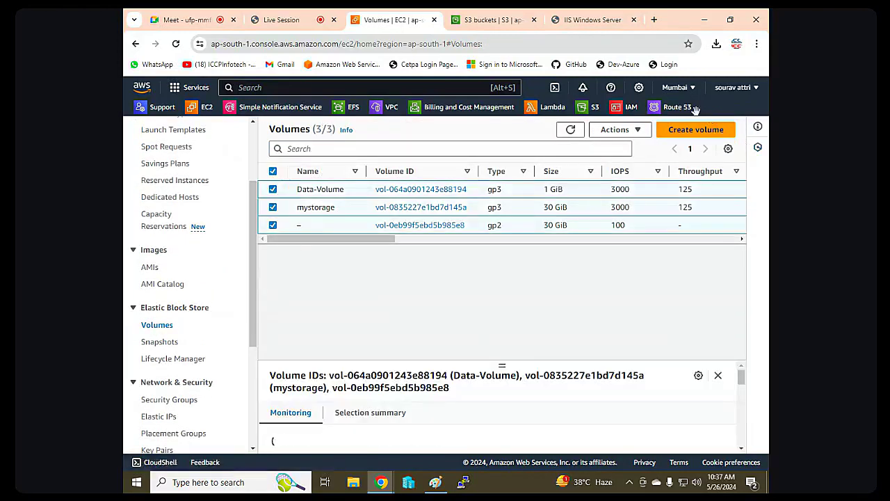
left_click(631, 134)
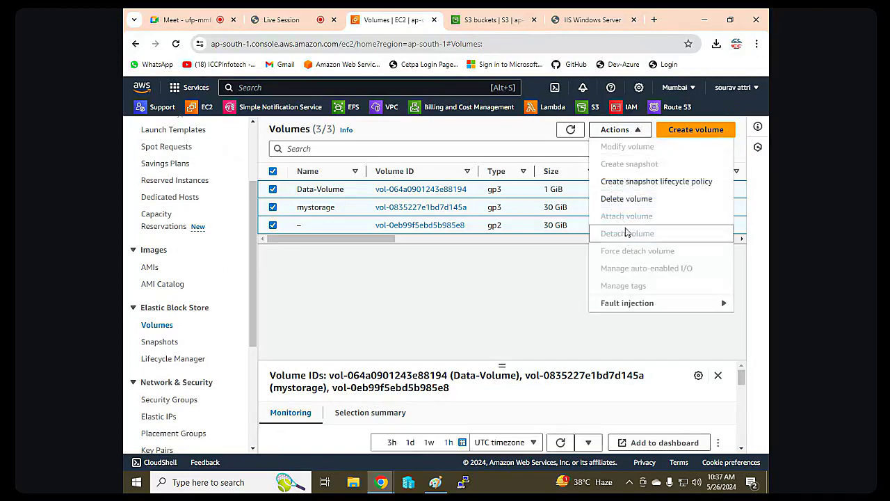
left_click(626, 198)
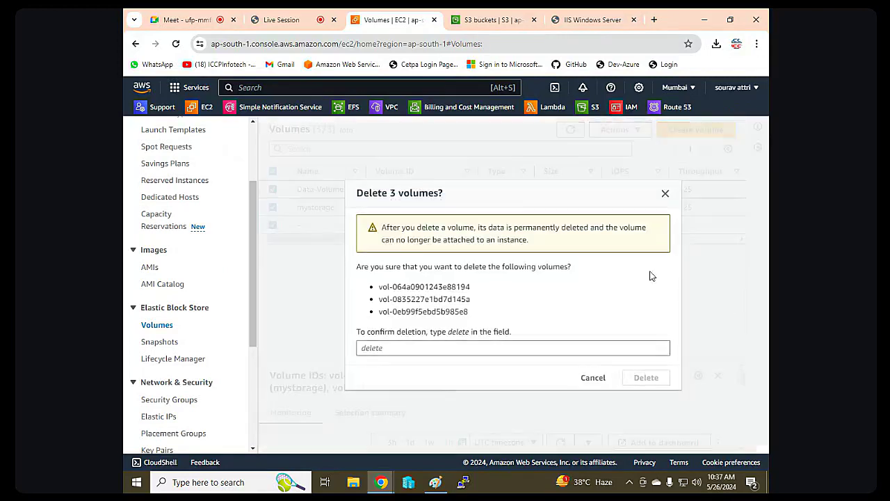
left_click(546, 351)
type("delet")
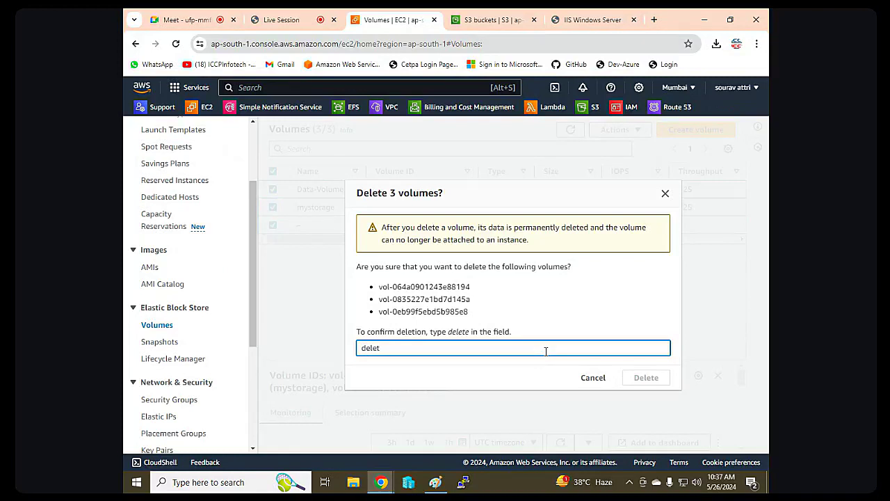
type("e")
left_click(658, 380)
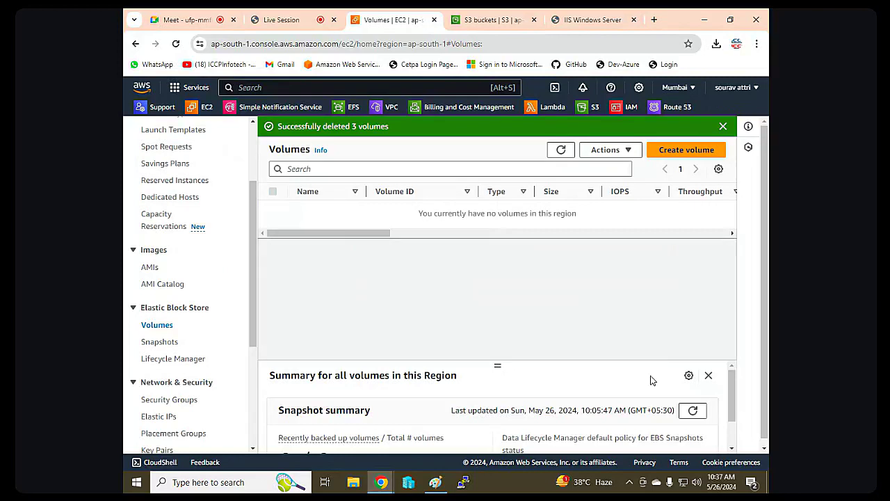
left_click(732, 89)
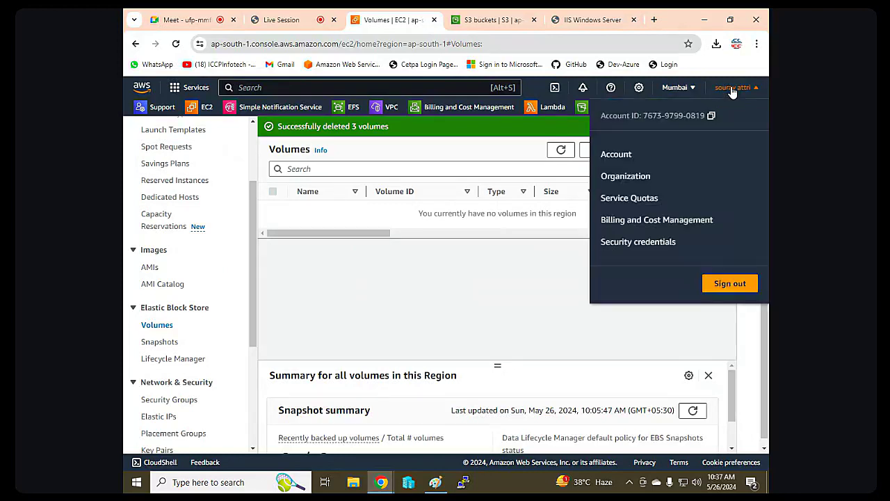
left_click(620, 223)
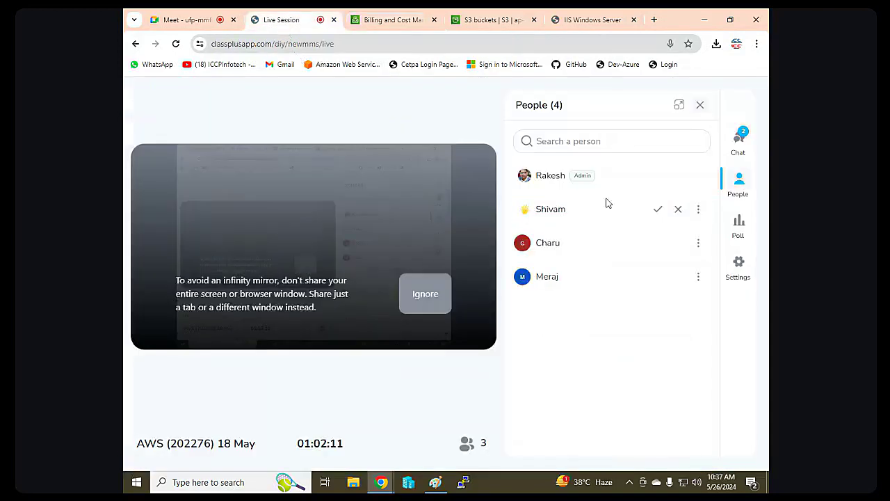
Step: Approve the raised hand with the check mark in the People panel
left_click(657, 211)
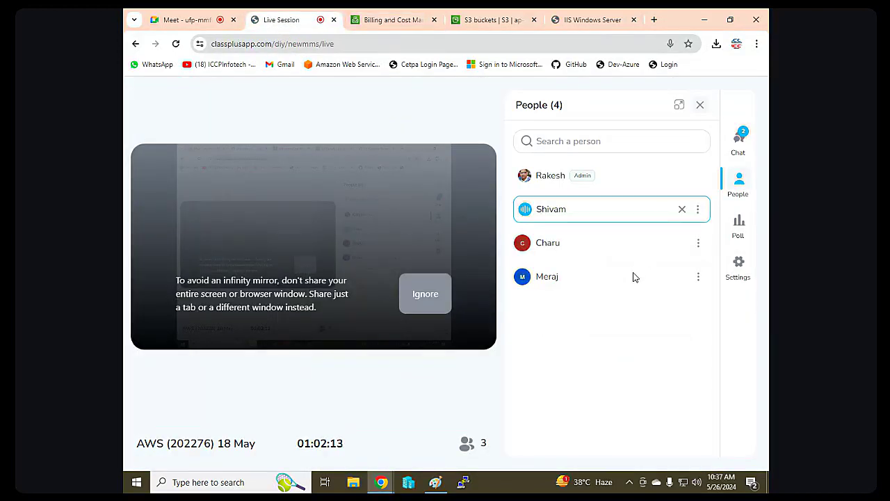